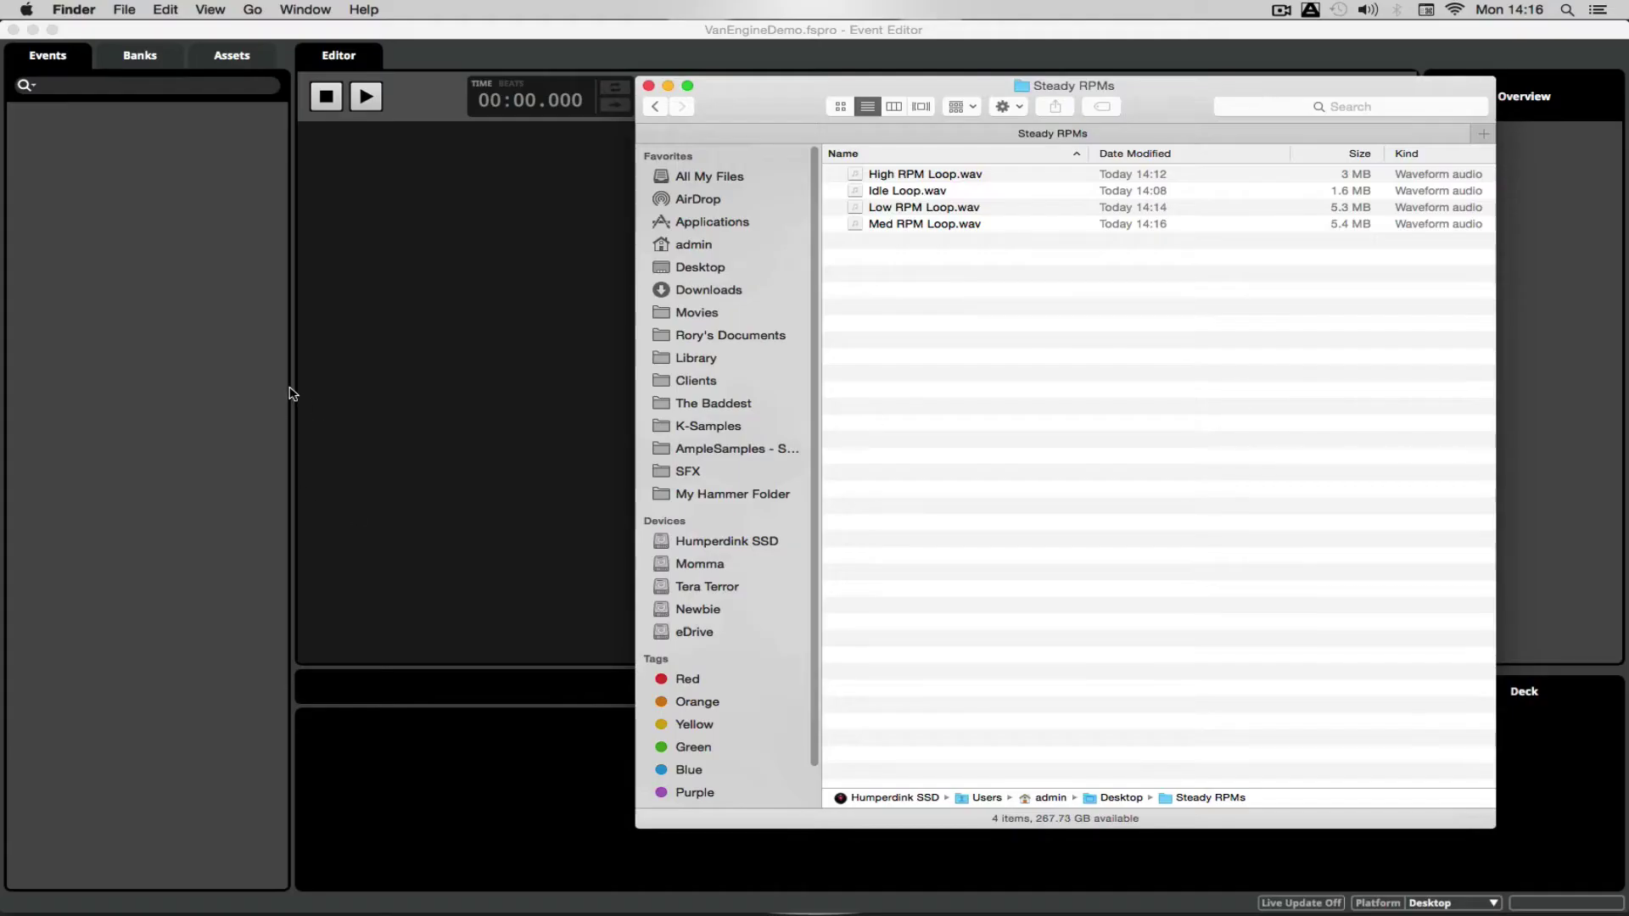
Step: Switch to FMOD Studio and create a new event named VanEngine
{"action": "left_click", "coordinate": [601, 40]}
{"action": "right_click", "coordinate": [156, 191]}
{"action": "left_click", "coordinate": [182, 204]}
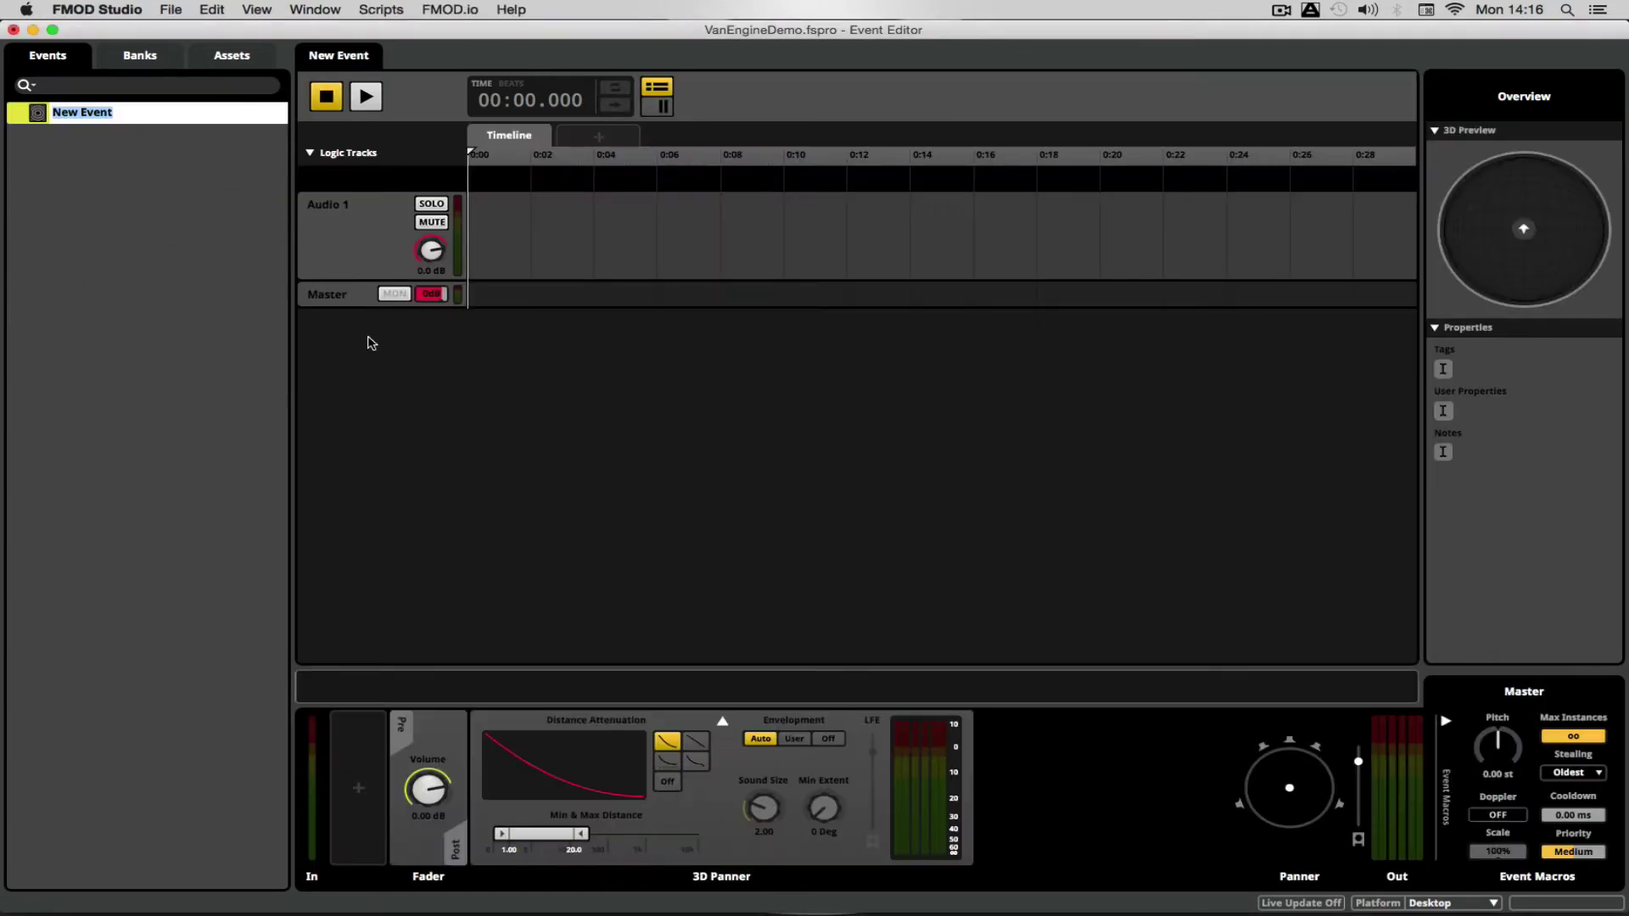
{"action": "type", "text": "VanEngine"}
{"action": "key", "text": "Return"}
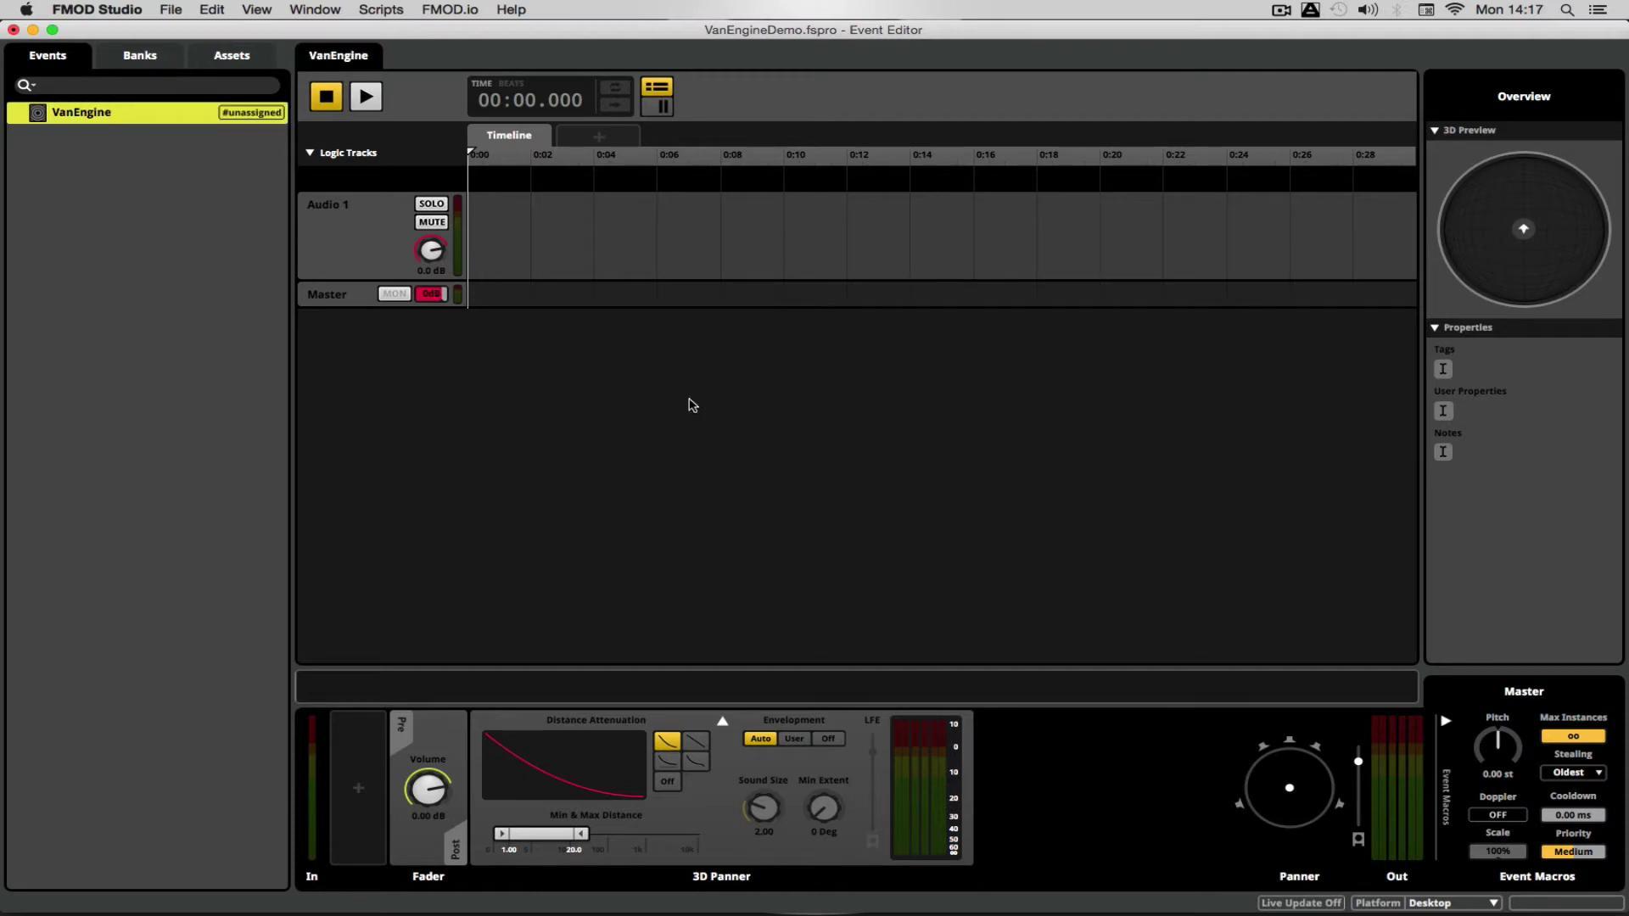
Step: Assign the VanEngine event to the Master Bank
{"action": "right_click", "coordinate": [144, 116]}
{"action": "mouse_move", "coordinate": [174, 169]}
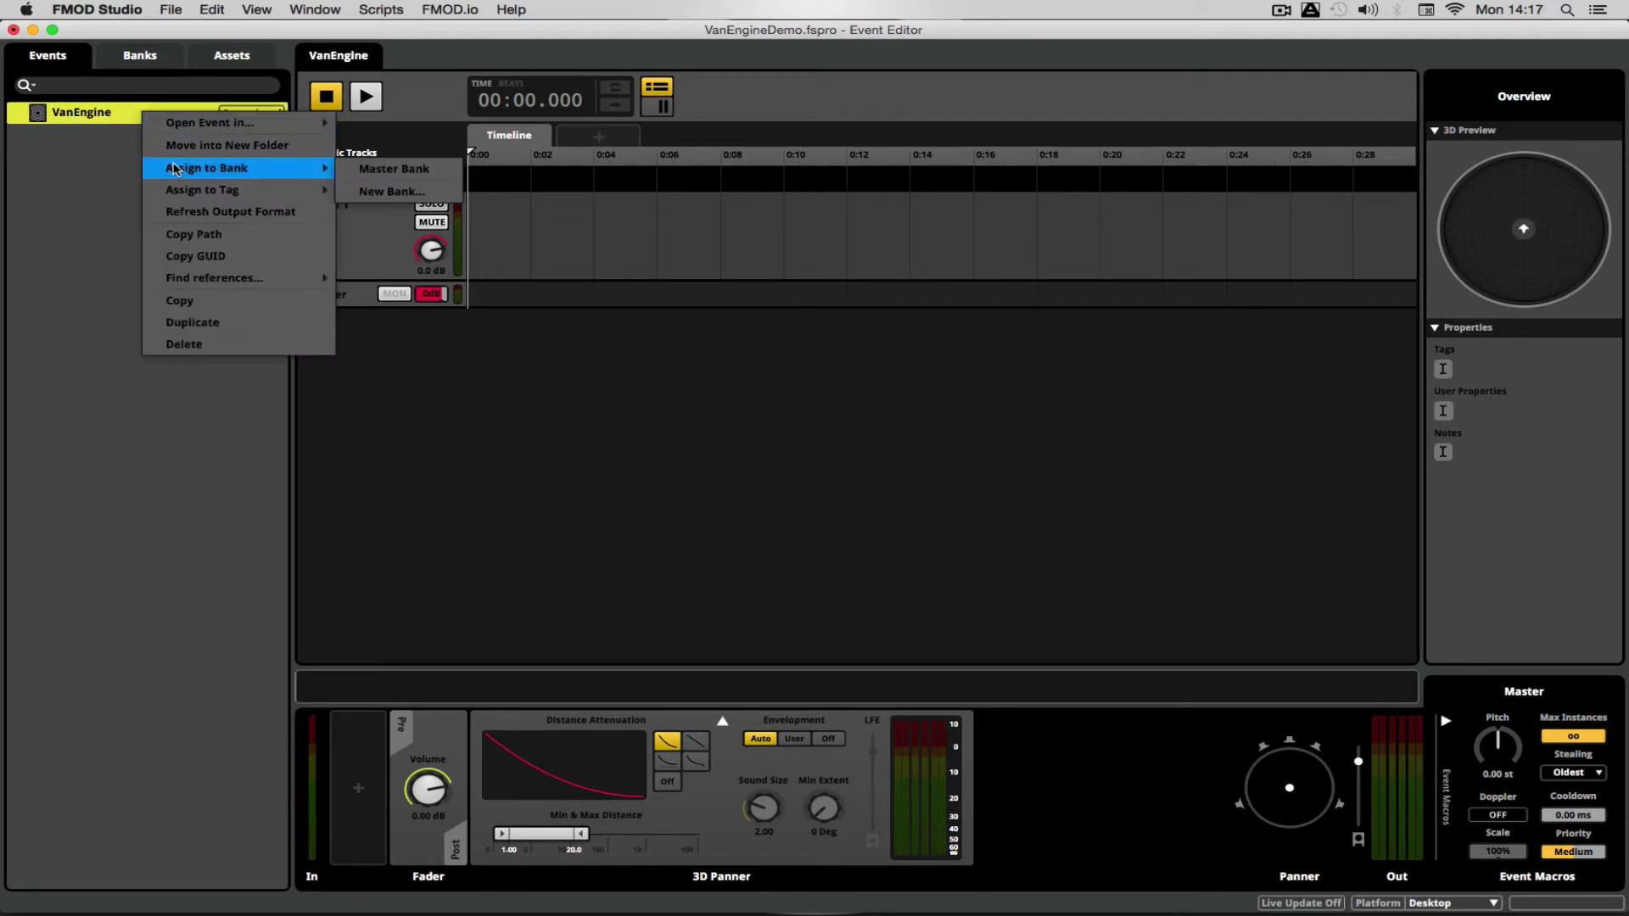
{"action": "left_click", "coordinate": [384, 169]}
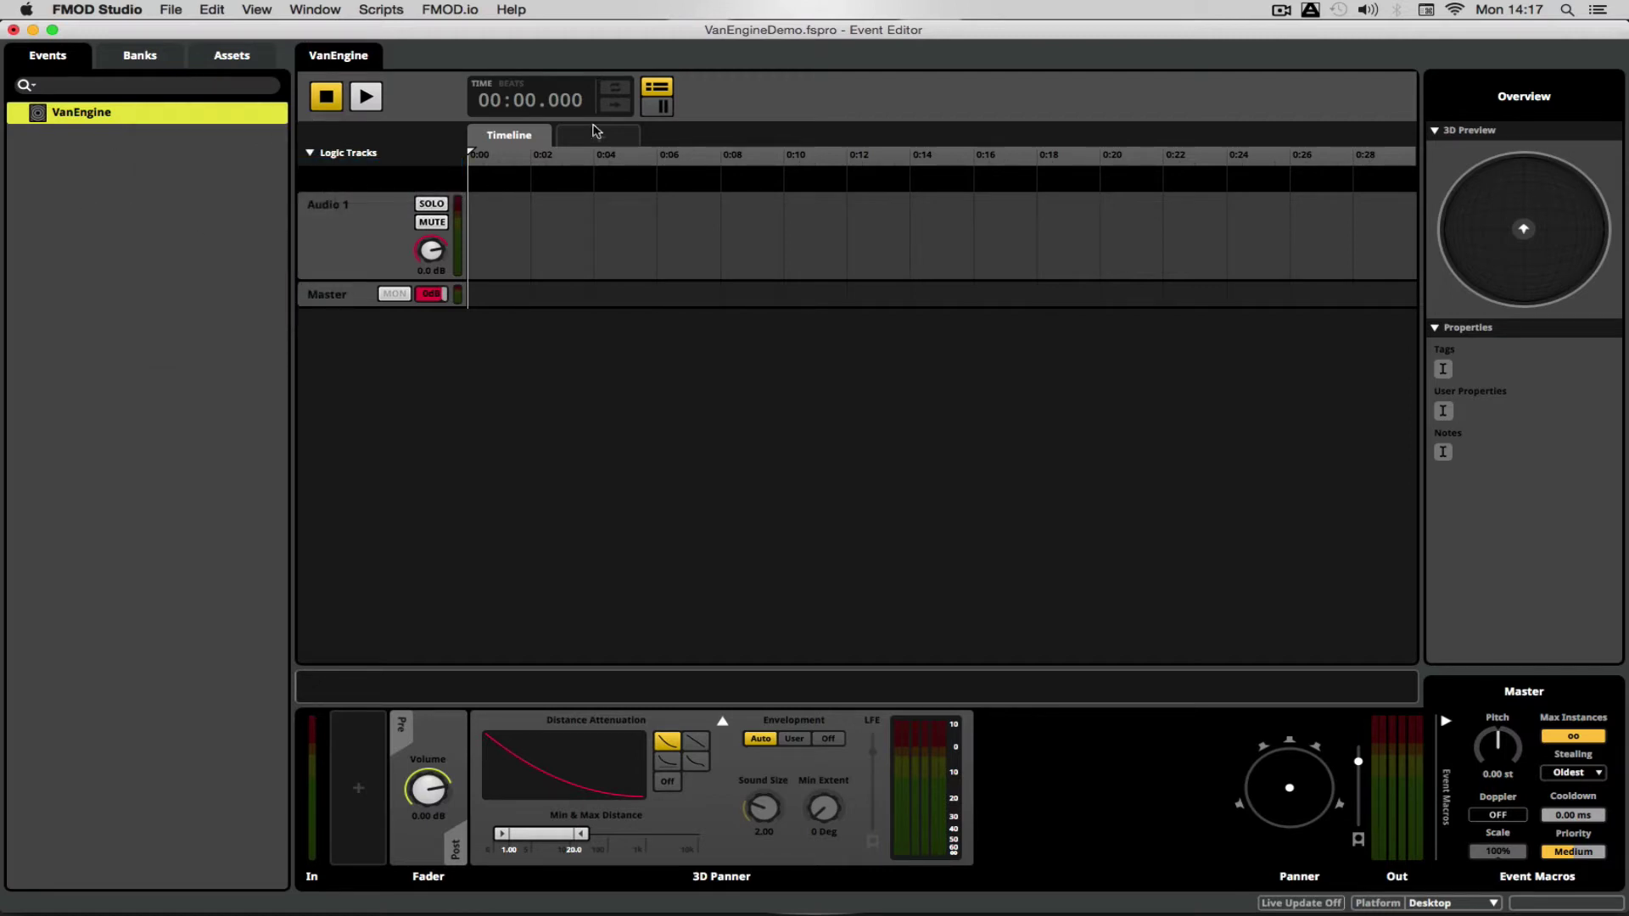
Step: Add a parameter named RPM to the event with a range of 0 to 100
{"action": "left_click", "coordinate": [615, 138]}
{"action": "left_click", "coordinate": [672, 150]}
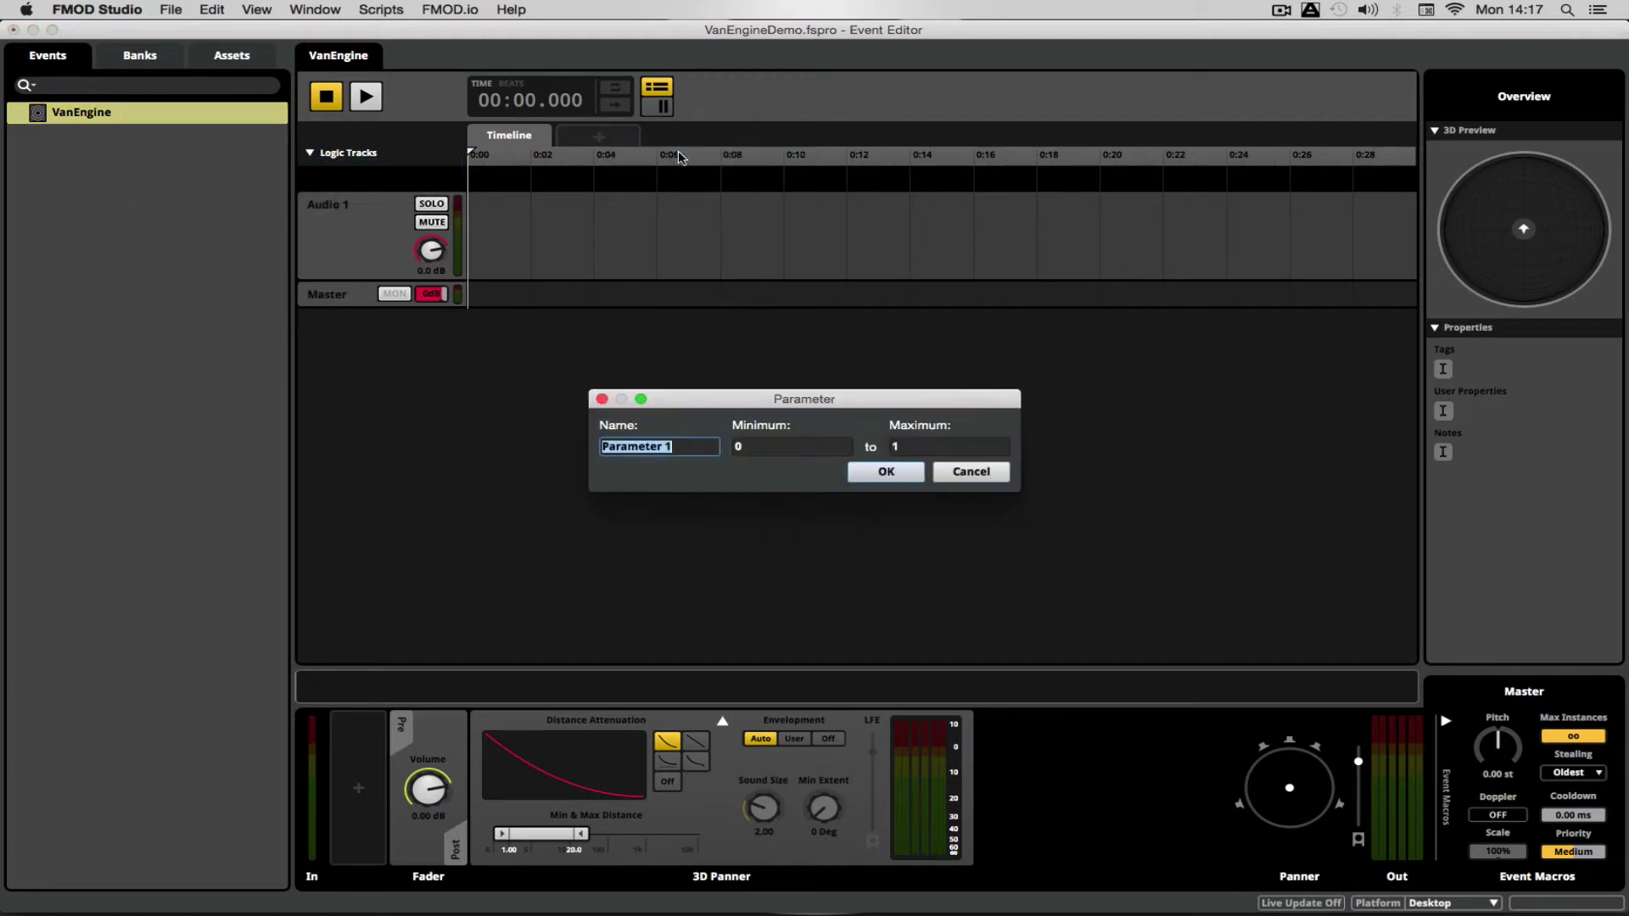
{"action": "type", "text": "RPM"}
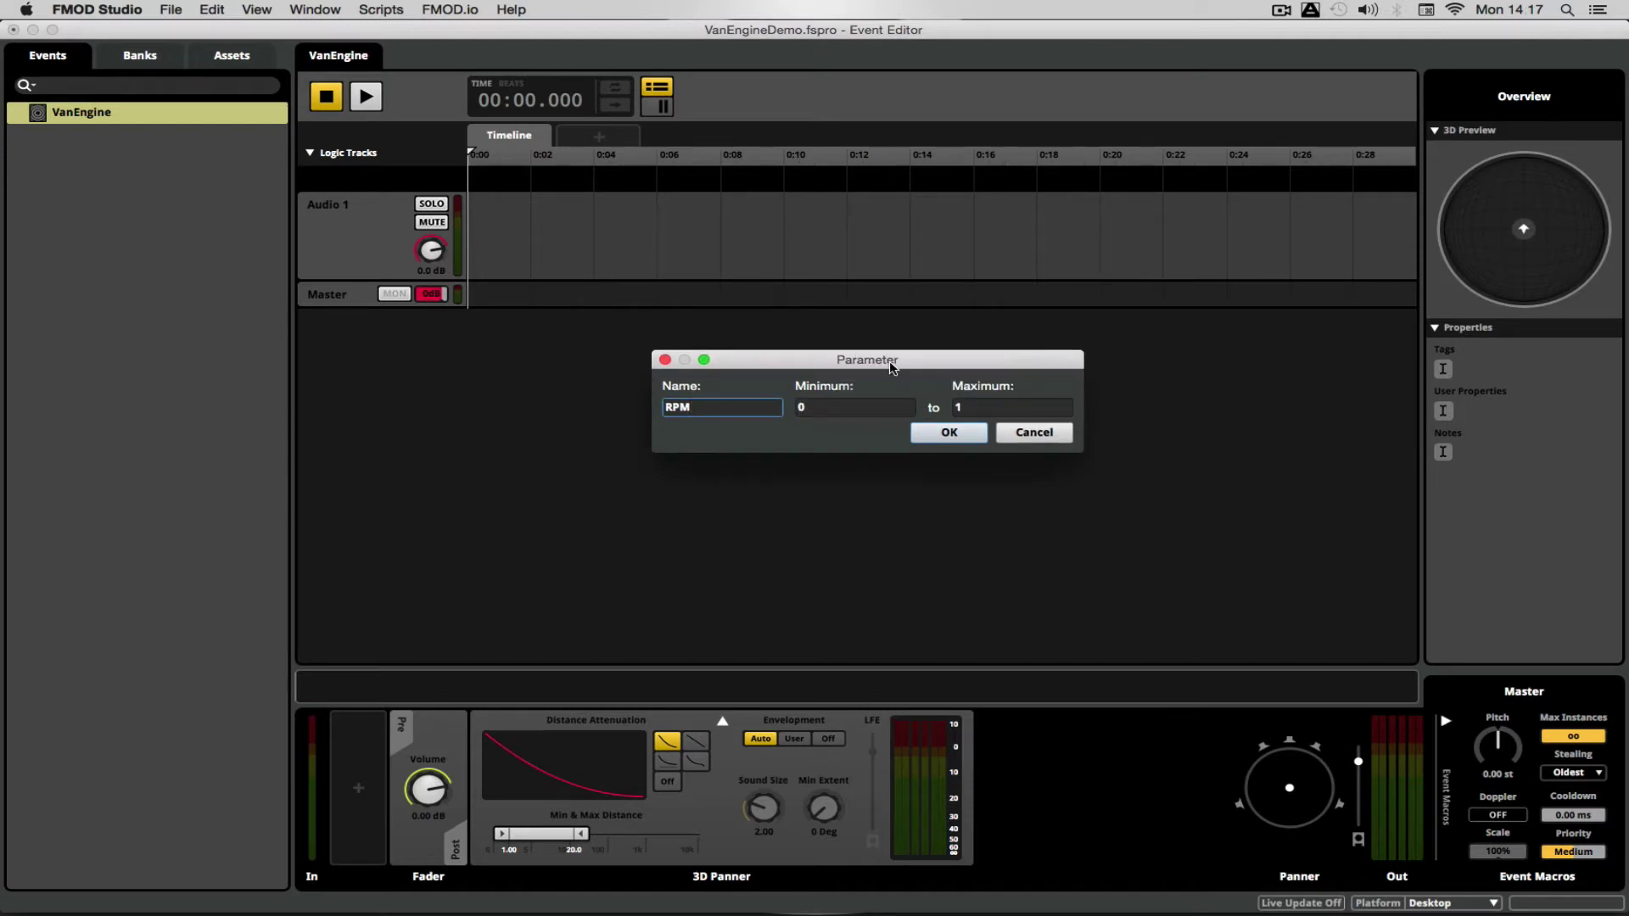
{"action": "left_click", "coordinate": [962, 408]}
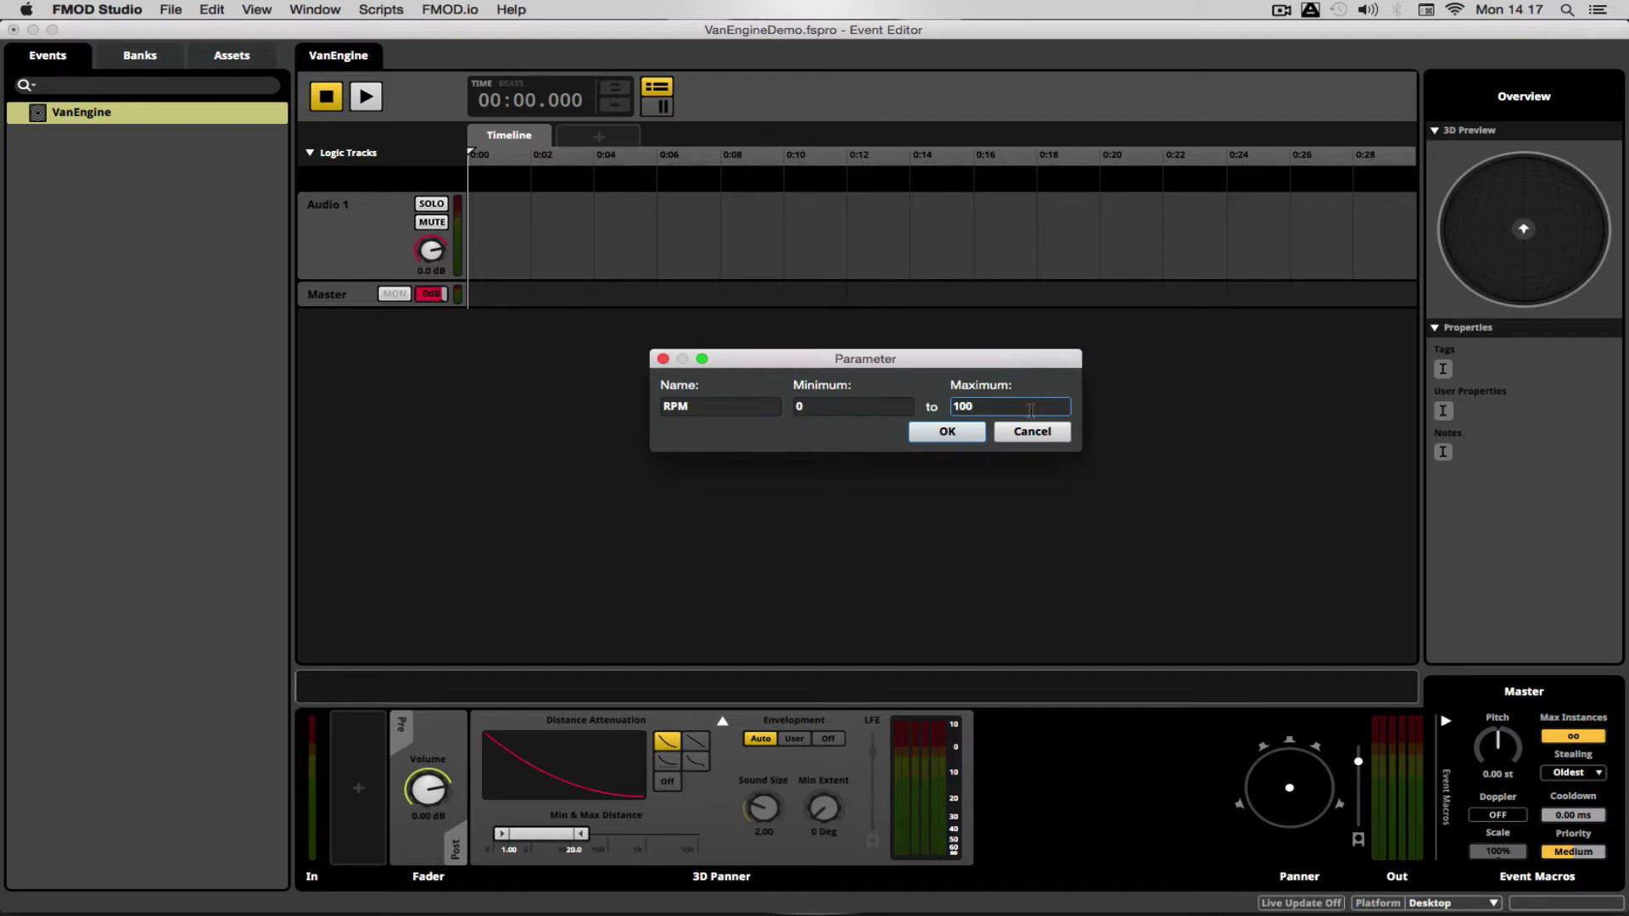
{"action": "left_click", "coordinate": [947, 432]}
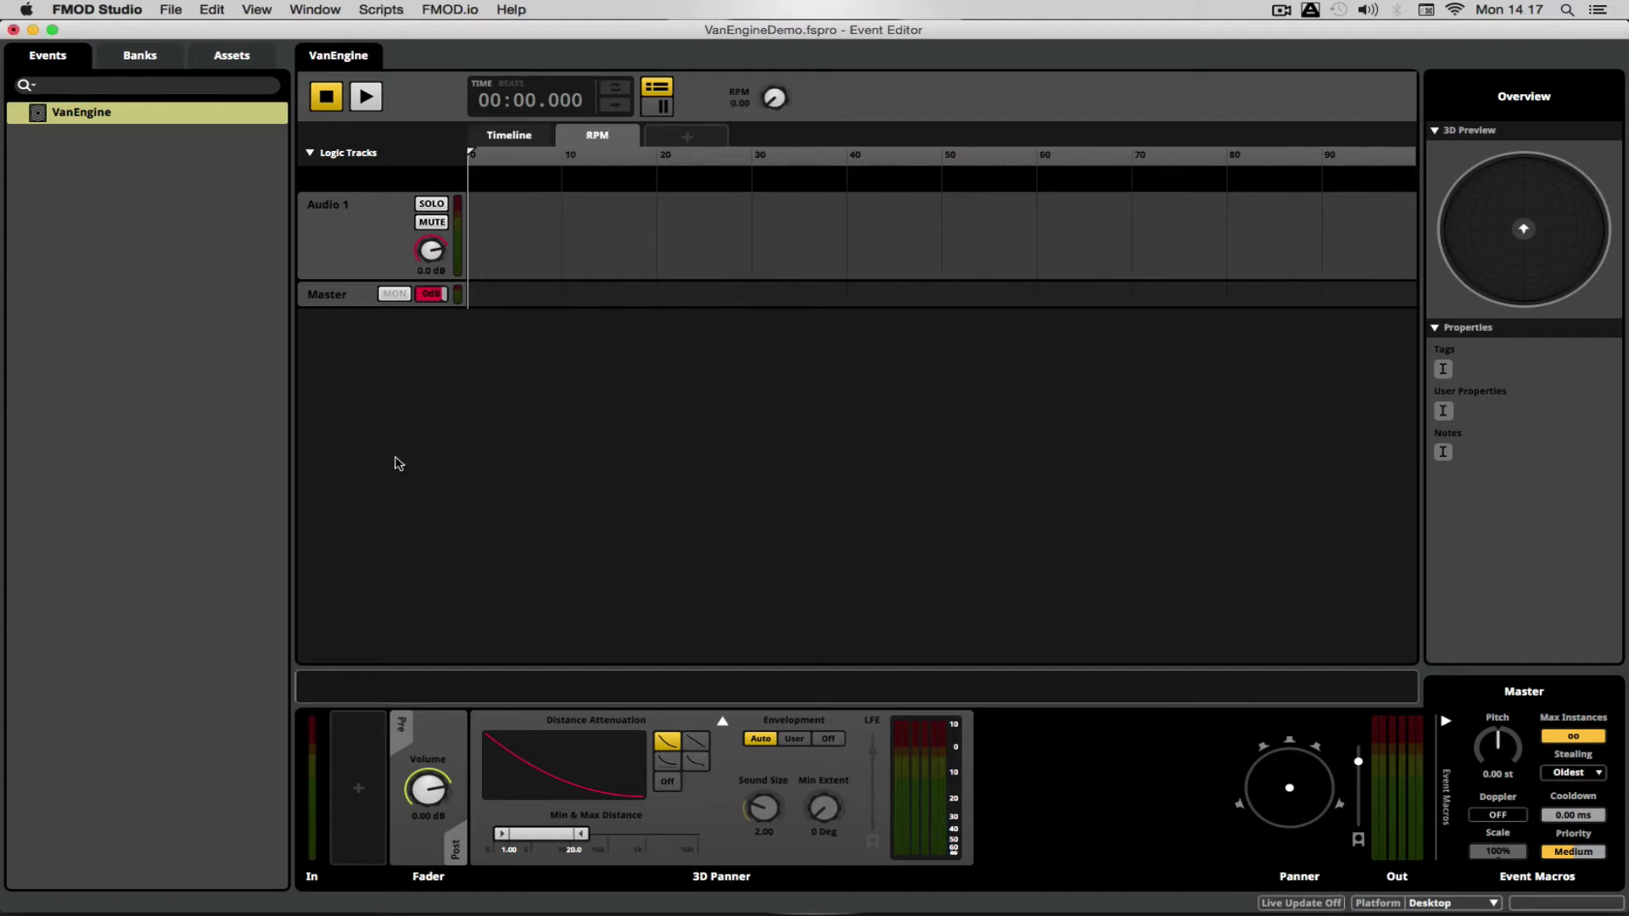
Step: Place Idle Loop.wav at the start of Audio 1 and LowestRPM Loop.wav on a newly added audio track
{"action": "left_click", "coordinate": [228, 56]}
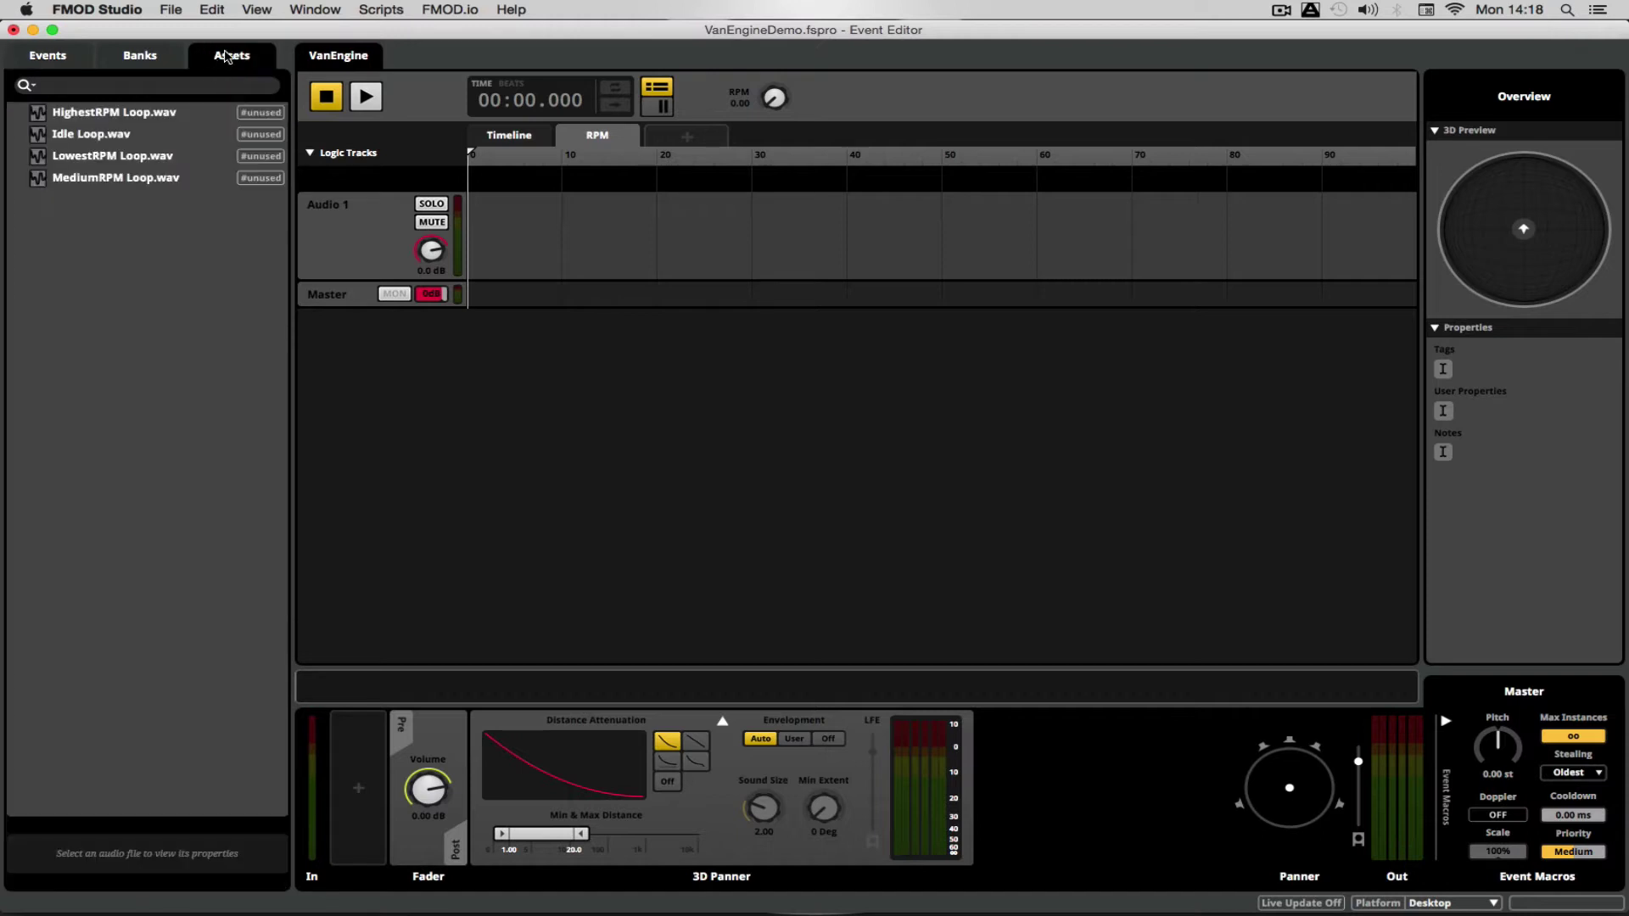
{"action": "left_click_drag", "start_coordinate": [76, 136], "coordinate": [495, 259]}
{"action": "right_click", "coordinate": [363, 247]}
{"action": "left_click", "coordinate": [399, 254]}
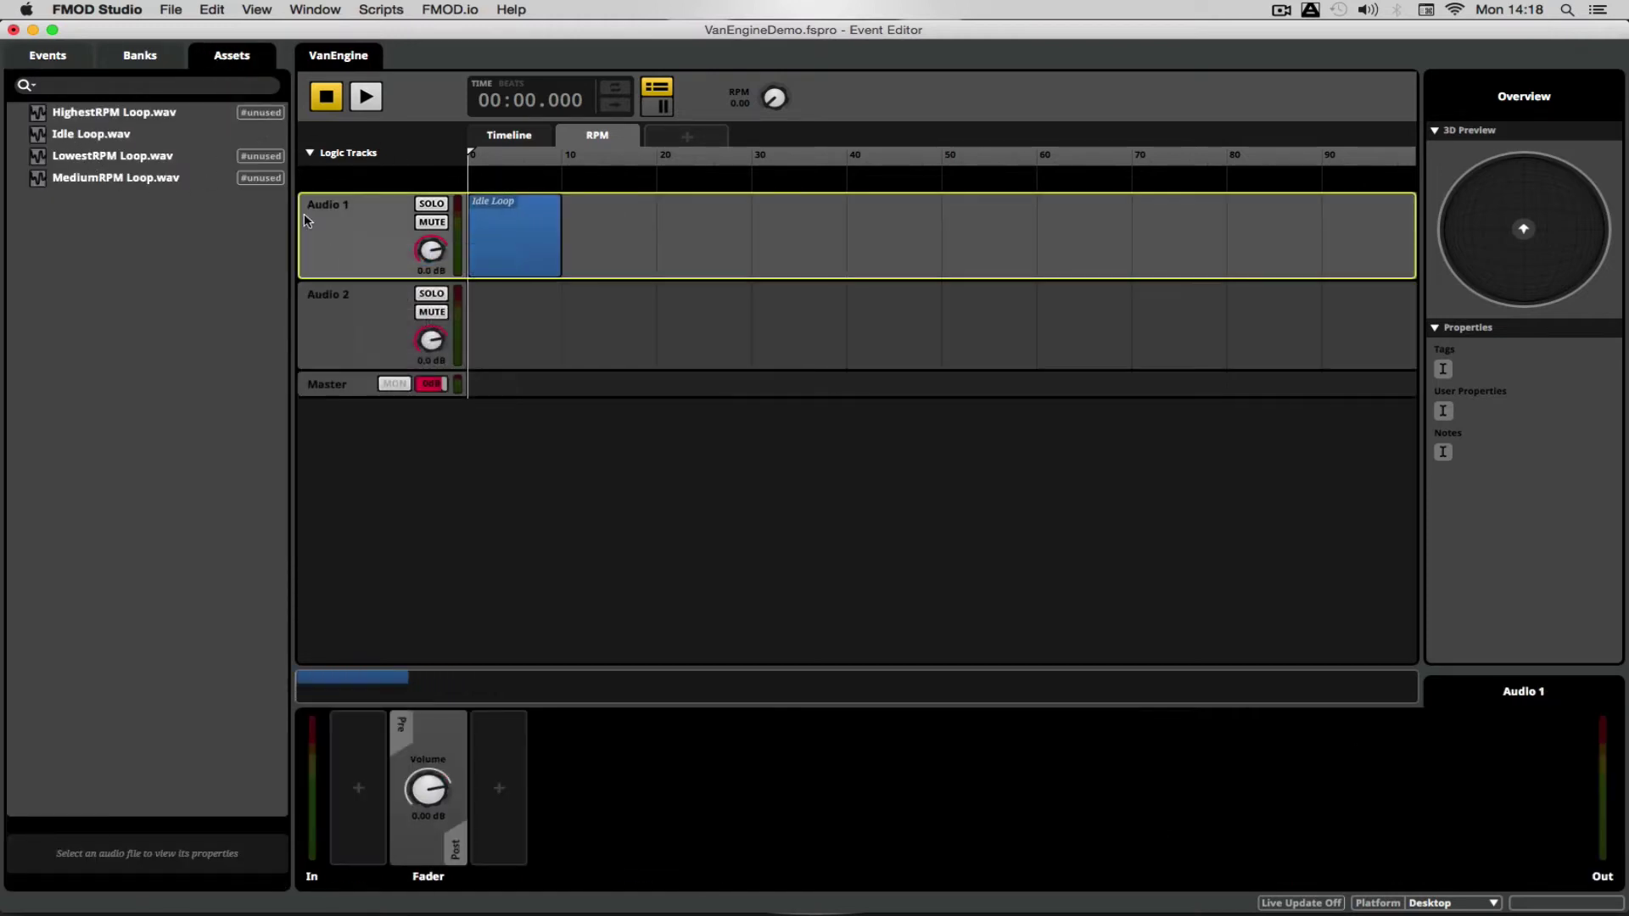
{"action": "left_click_drag", "start_coordinate": [71, 155], "coordinate": [515, 342]}
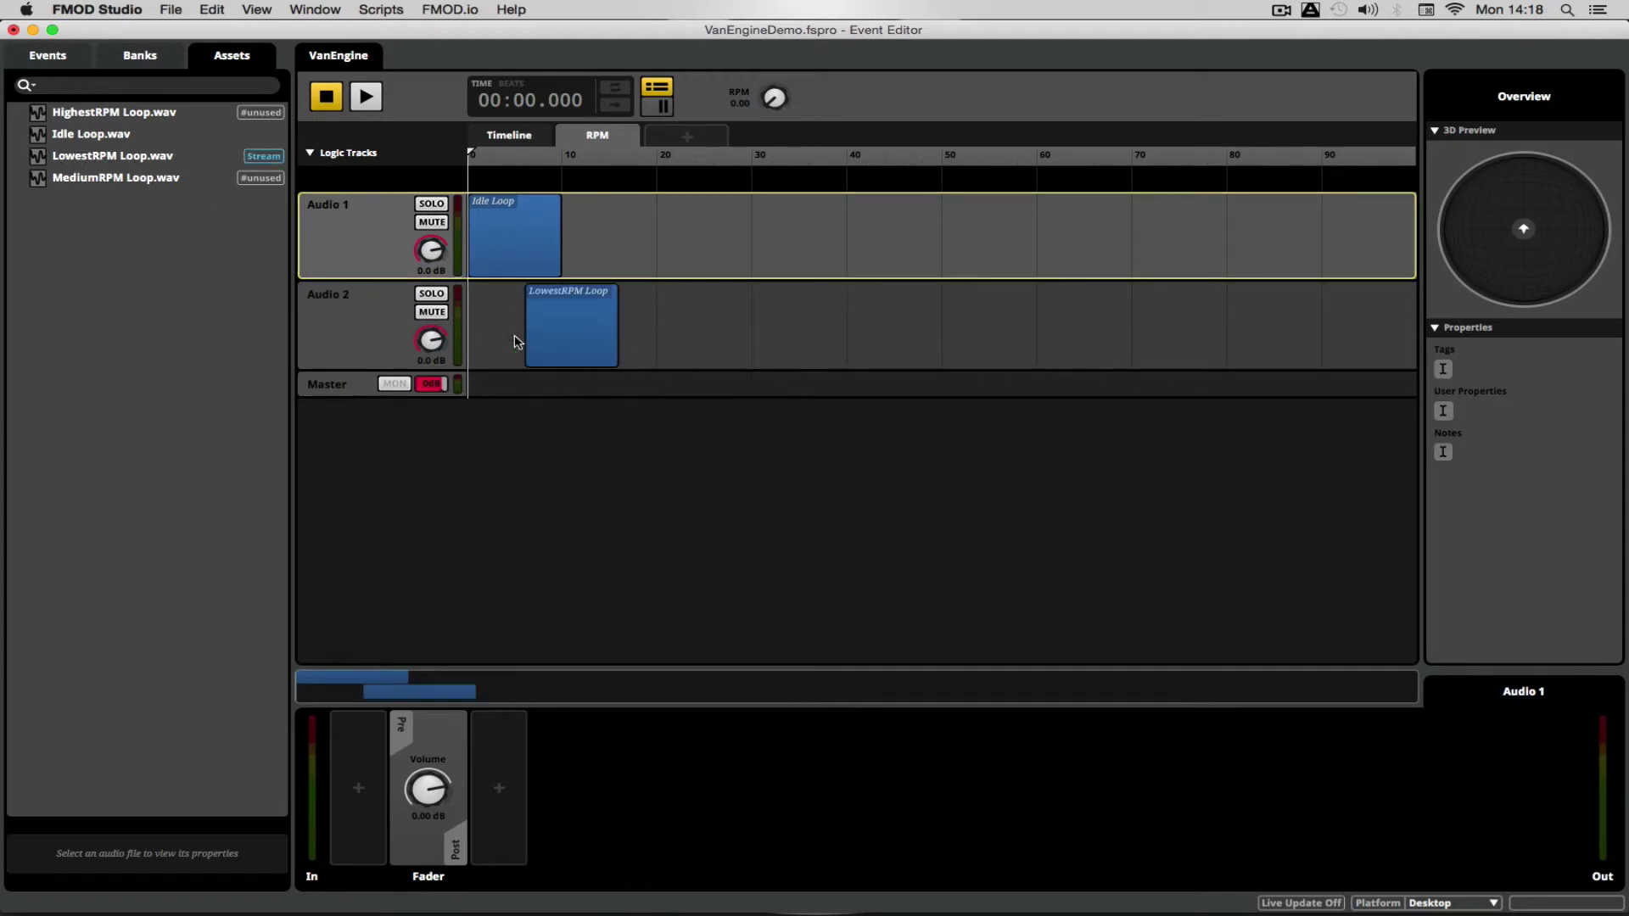
Step: Add two more audio tracks, placing MediumRPM Loop.wav on the first and HighestRPM Loop.wav on the second
{"action": "right_click", "coordinate": [342, 307]}
{"action": "left_click", "coordinate": [374, 313]}
{"action": "left_click_drag", "start_coordinate": [128, 186], "coordinate": [547, 452]}
{"action": "right_click", "coordinate": [357, 410]}
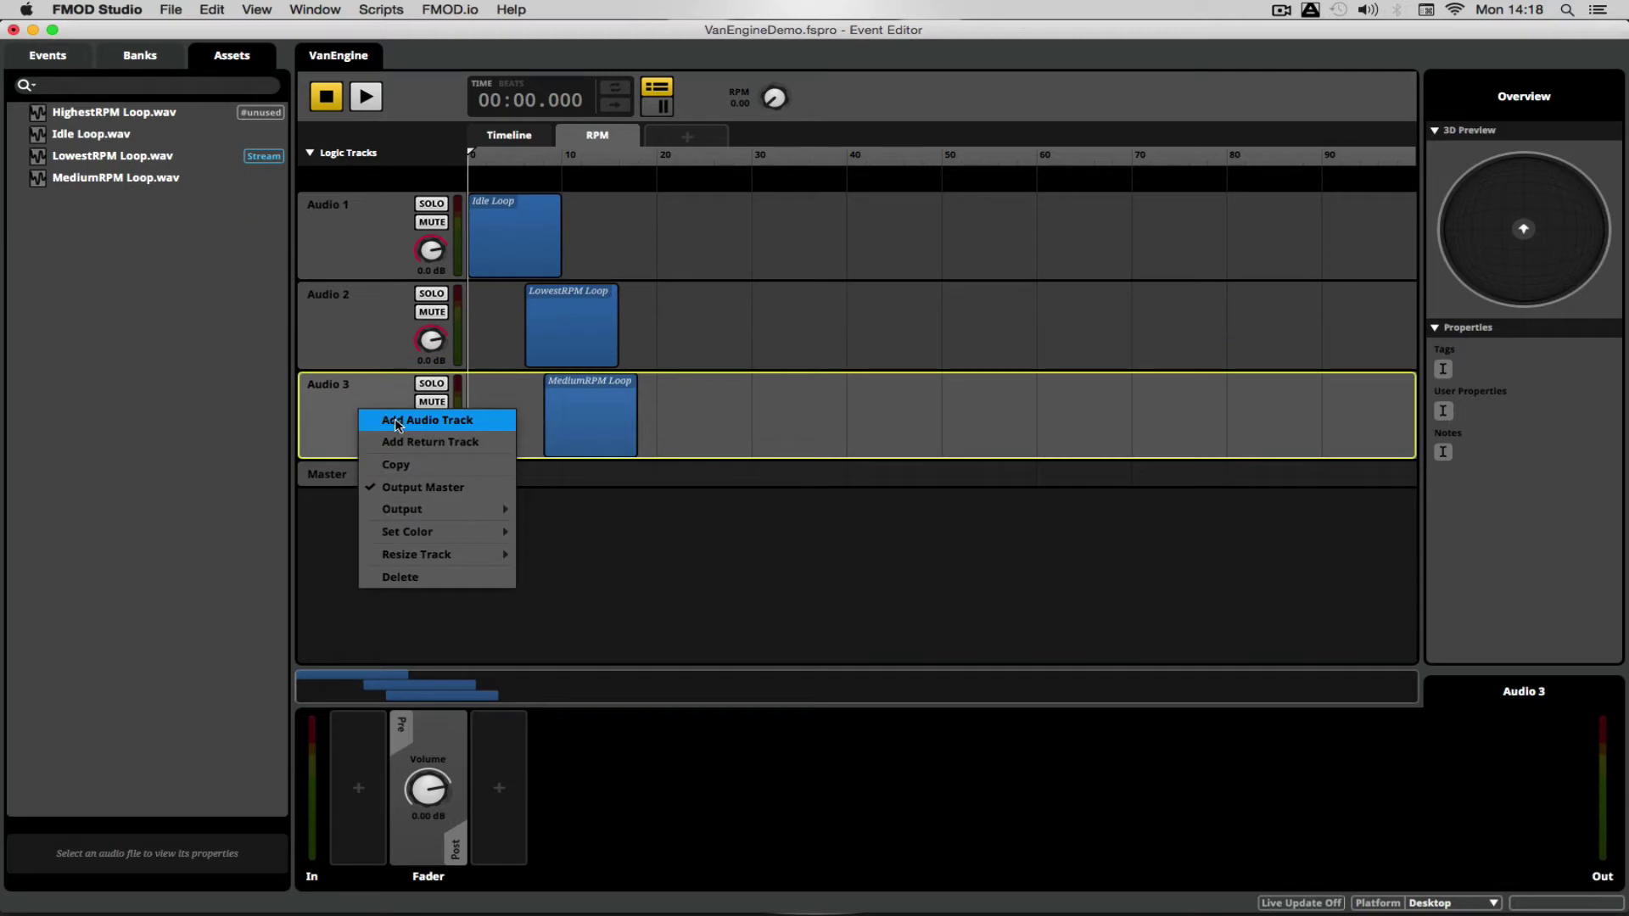
{"action": "left_click", "coordinate": [398, 423]}
{"action": "left_click_drag", "start_coordinate": [80, 119], "coordinate": [711, 528]}
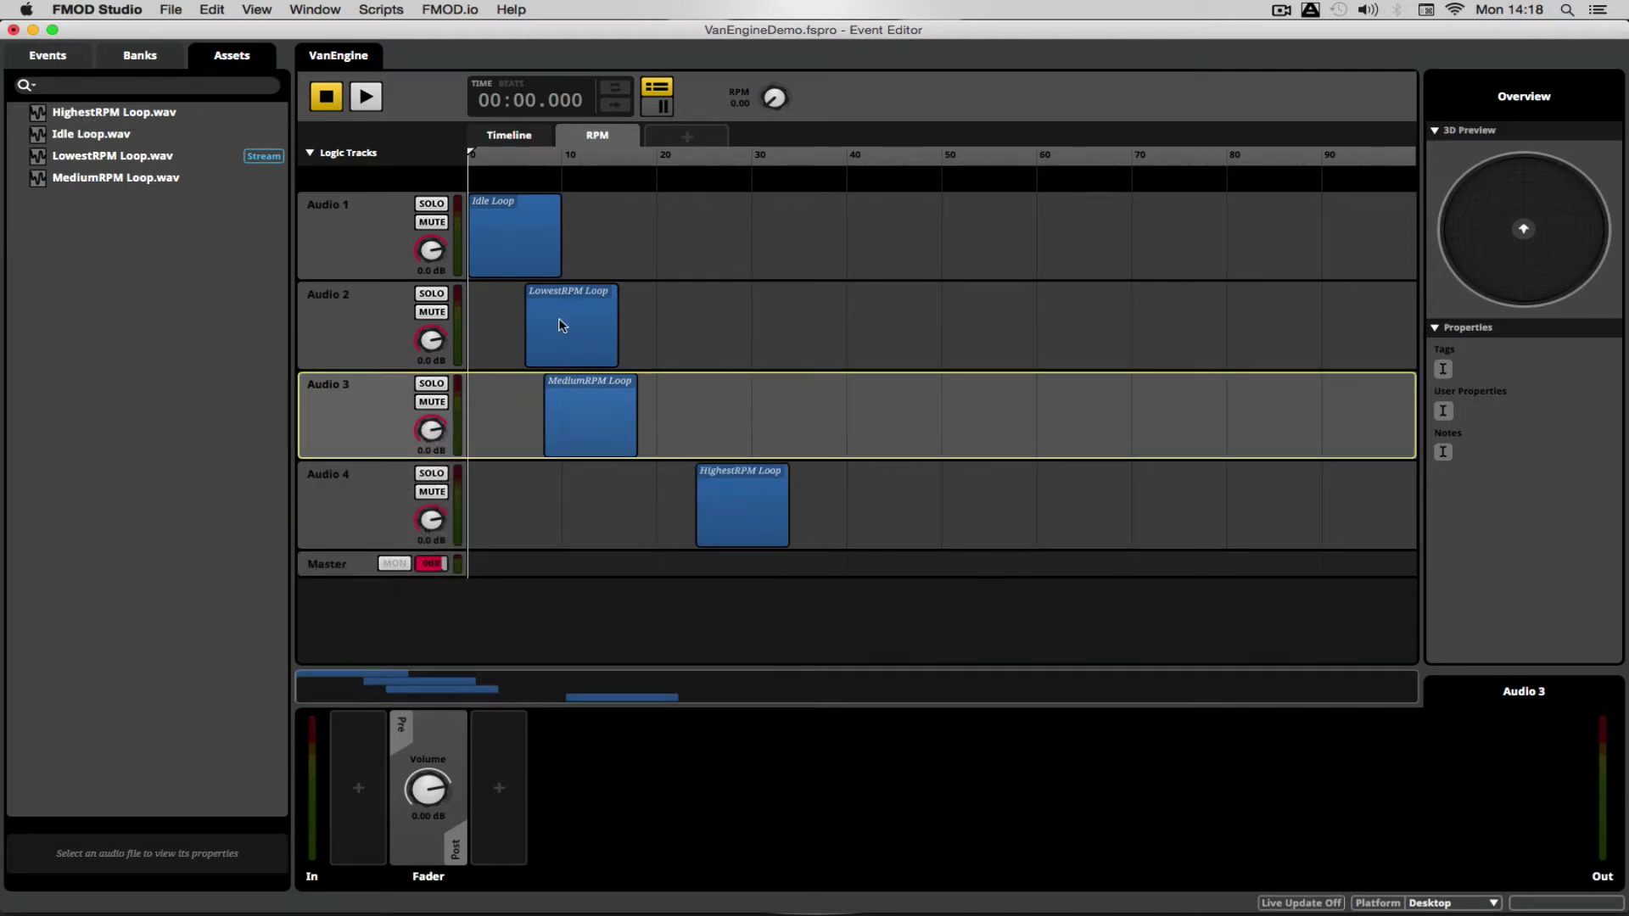
Step: Align all four loops to RPM 0 and stretch each one across the full RPM range up to 100
{"action": "left_click_drag", "start_coordinate": [564, 327], "coordinate": [459, 339]}
{"action": "left_click_drag", "start_coordinate": [585, 437], "coordinate": [477, 441]}
{"action": "left_click_drag", "start_coordinate": [766, 543], "coordinate": [1415, 551]}
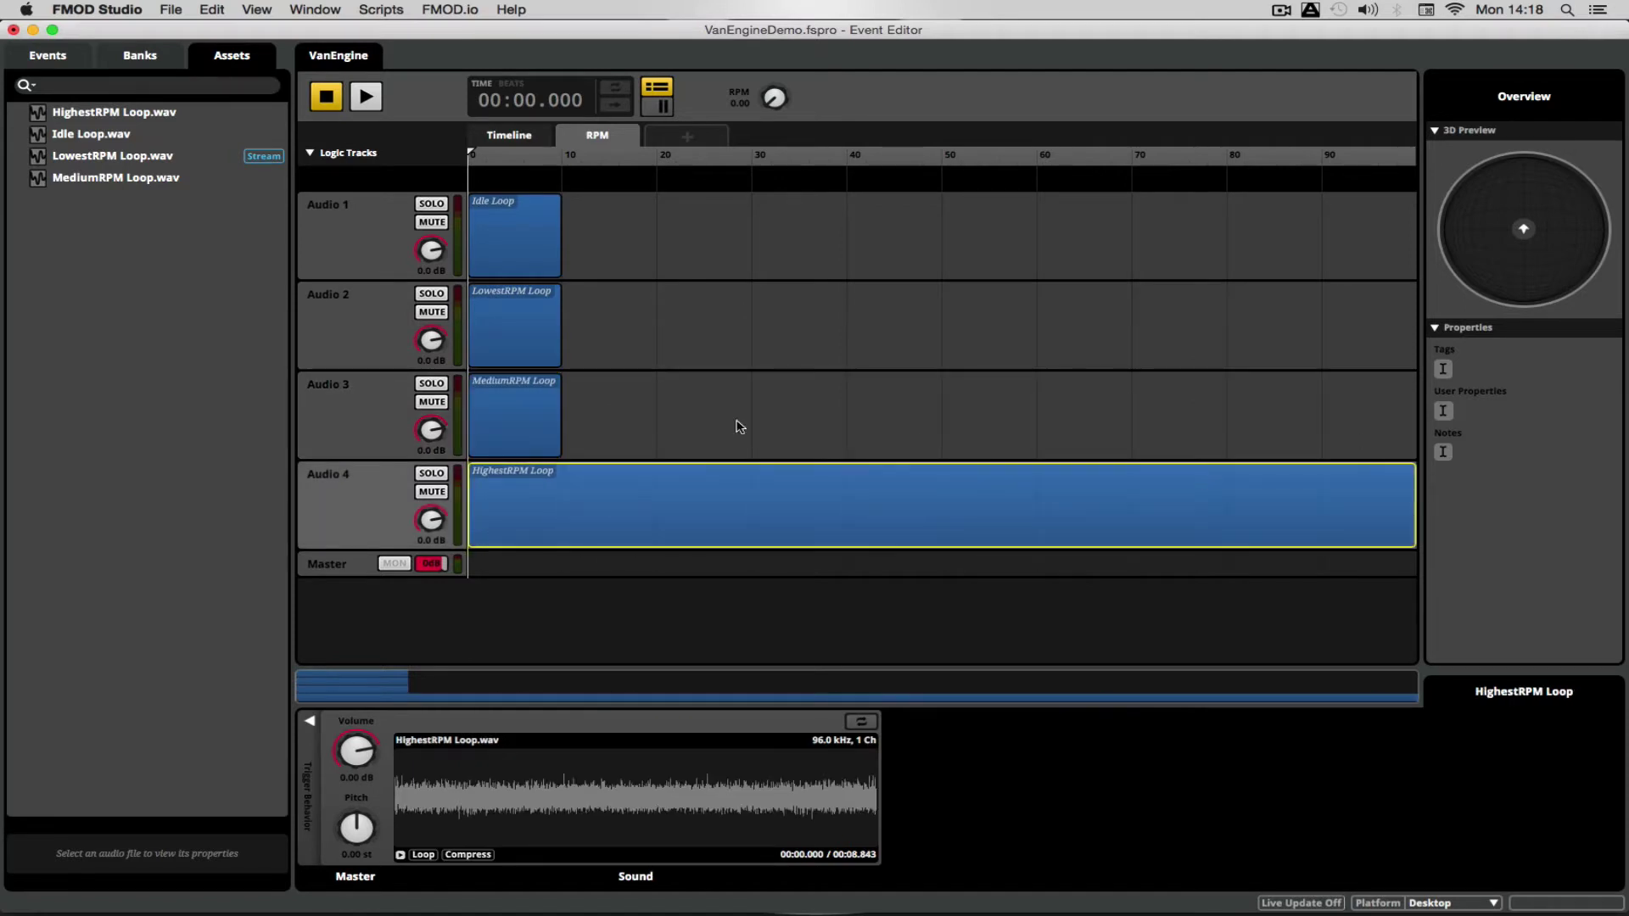
{"action": "left_click", "coordinate": [547, 418]}
{"action": "left_click_drag", "start_coordinate": [559, 416], "coordinate": [1415, 415]}
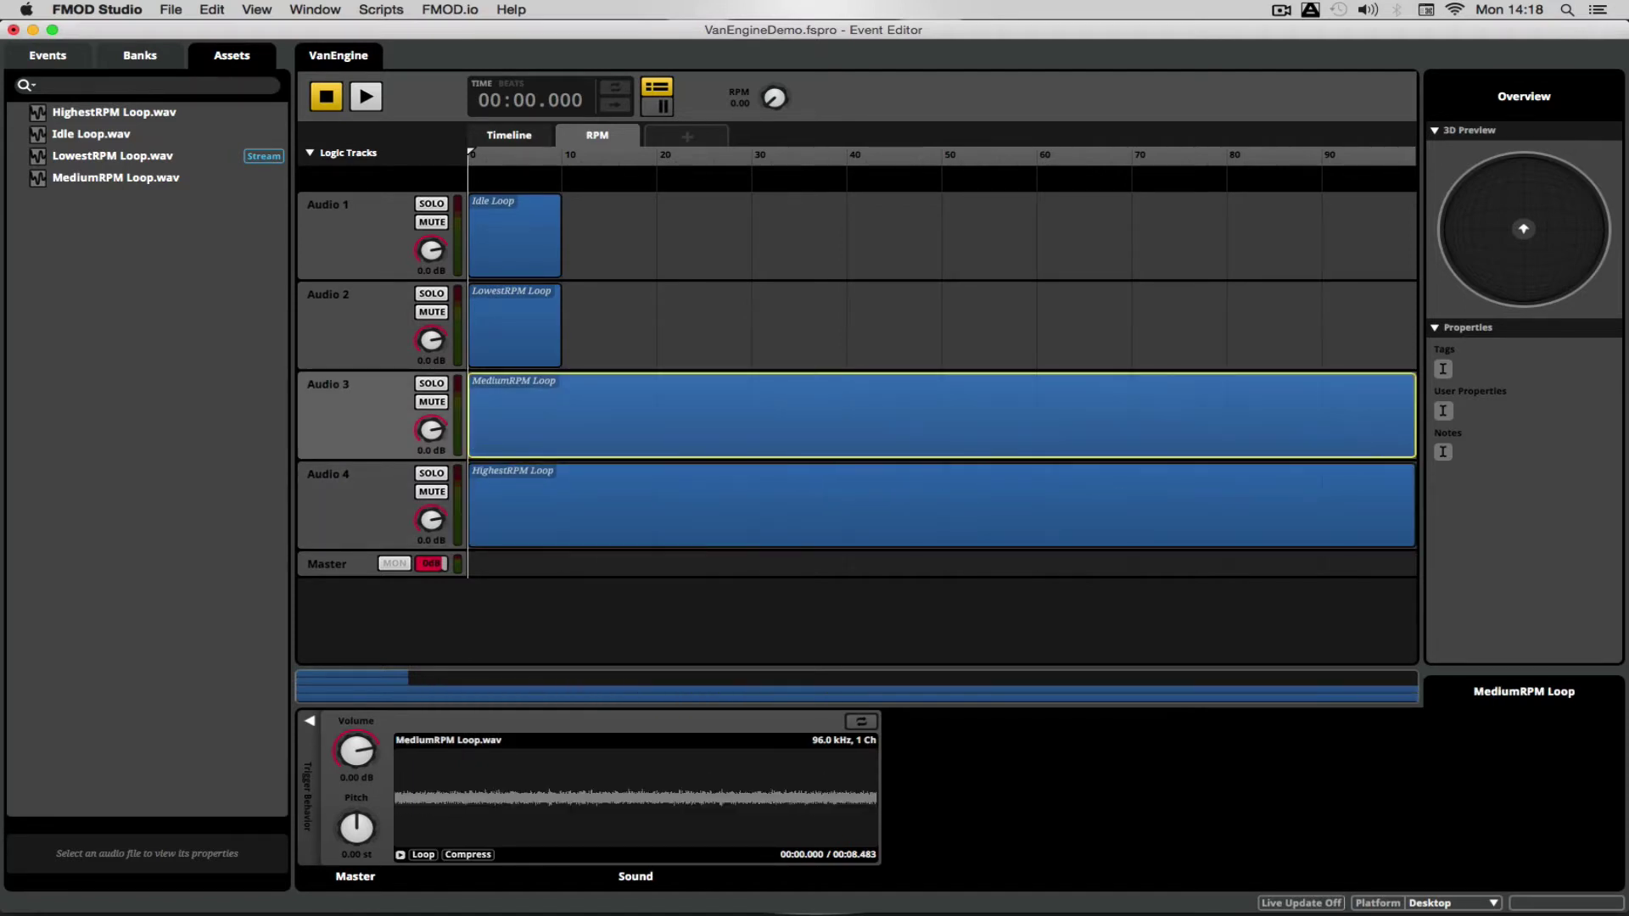
{"action": "left_click", "coordinate": [557, 329]}
{"action": "left_click_drag", "start_coordinate": [559, 331], "coordinate": [1415, 401]}
{"action": "left_click", "coordinate": [547, 242]}
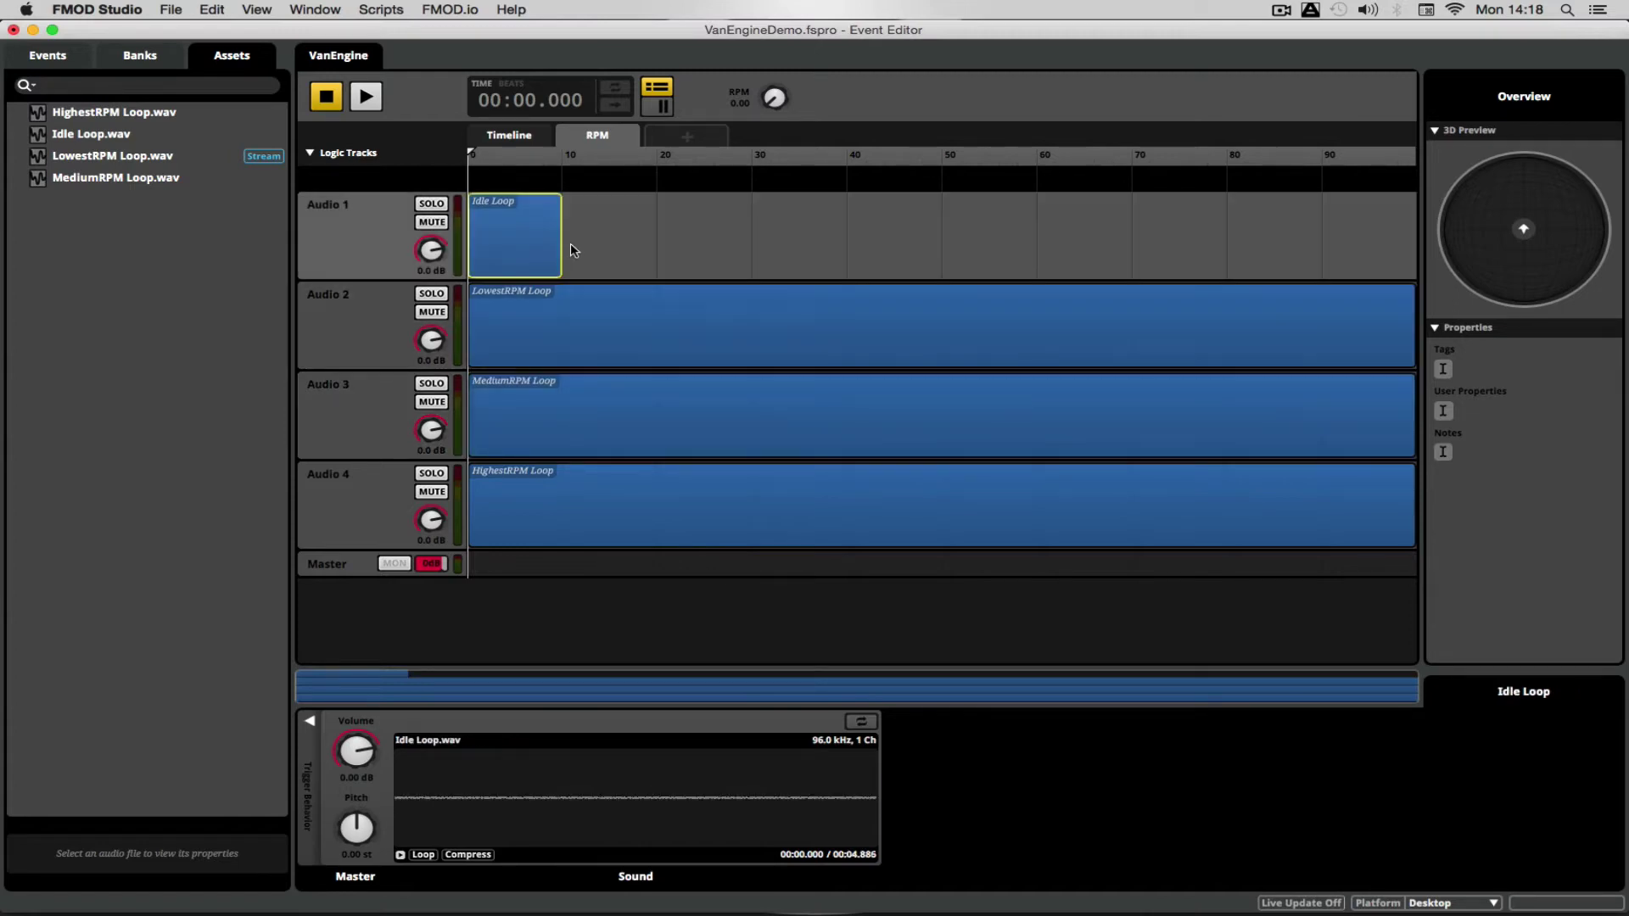
{"action": "left_click_drag", "start_coordinate": [559, 256], "coordinate": [1415, 254]}
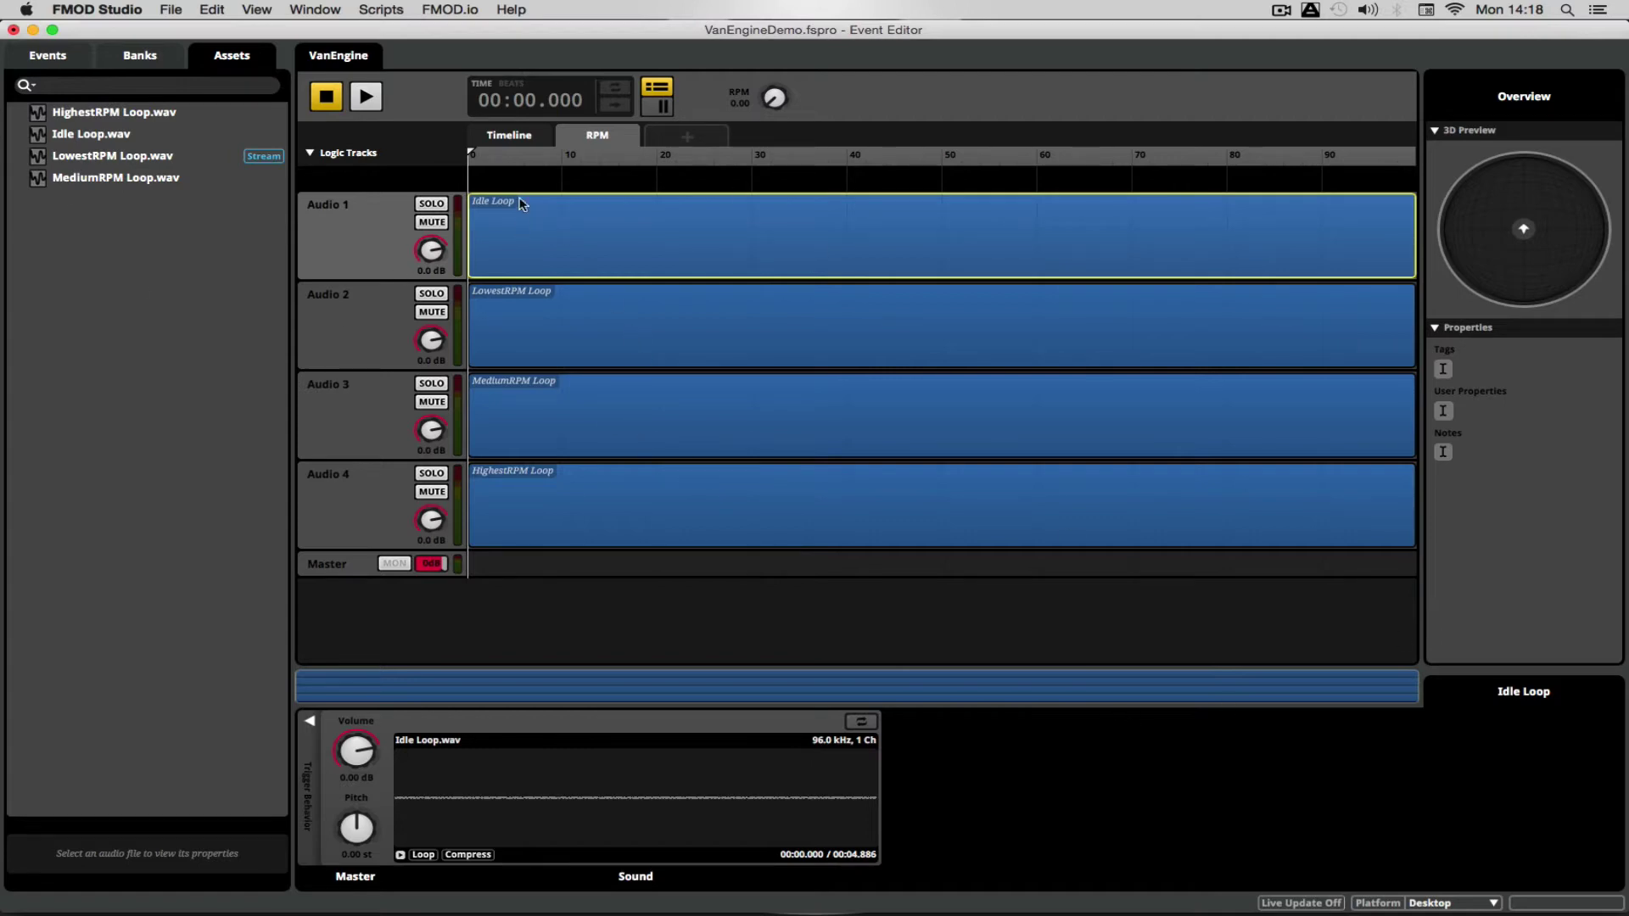
{"action": "left_click", "coordinate": [631, 307]}
{"action": "left_click", "coordinate": [609, 410]}
{"action": "left_click", "coordinate": [644, 507]}
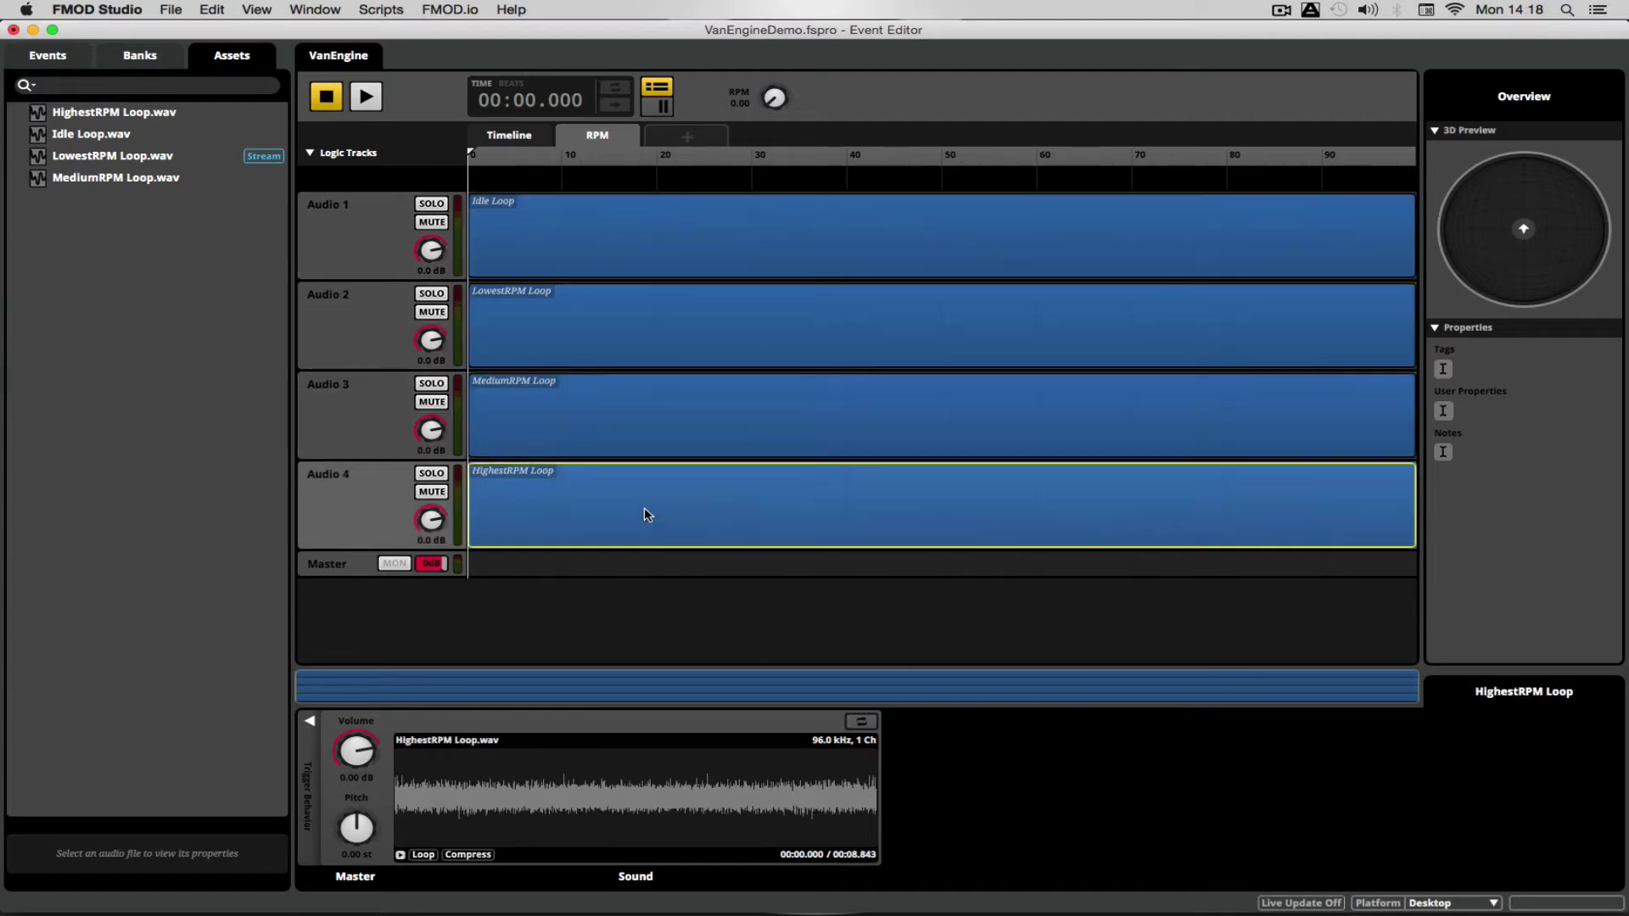
Step: Rename the four audio tracks, in order, as Idle, Low, Med and High
{"action": "double_click", "coordinate": [329, 204]}
{"action": "type", "text": "Idle"}
{"action": "key", "text": "Return"}
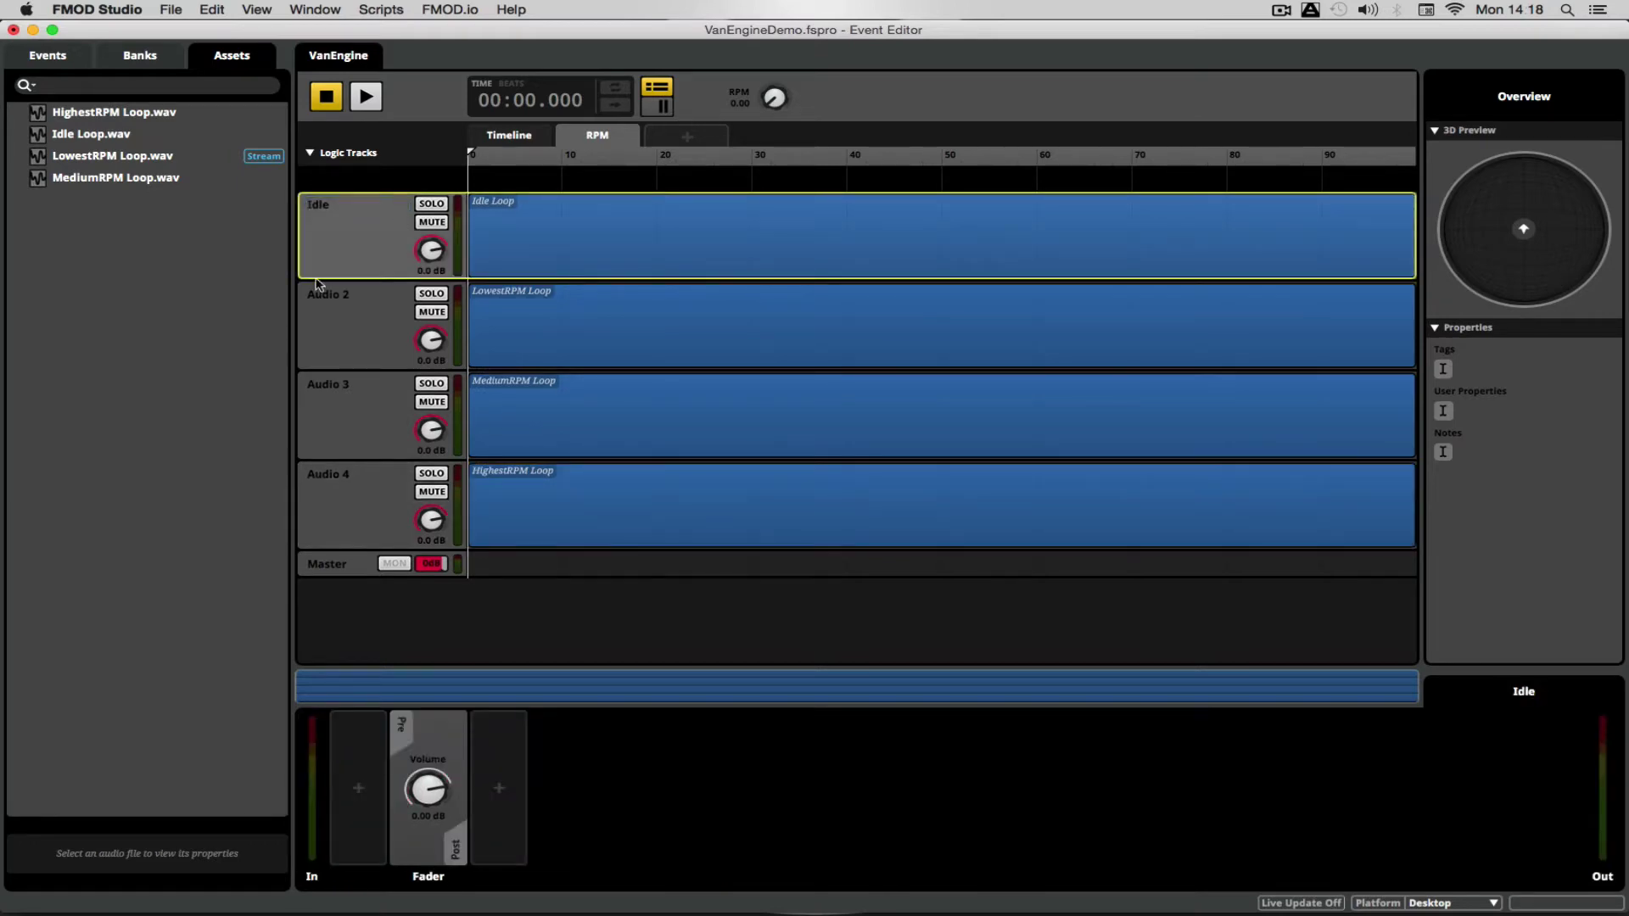
{"action": "double_click", "coordinate": [315, 283]}
{"action": "type", "text": "Low"}
{"action": "key", "text": "Tab"}
{"action": "type", "text": "Med"}
{"action": "key", "text": "Tab"}
{"action": "type", "text": "High"}
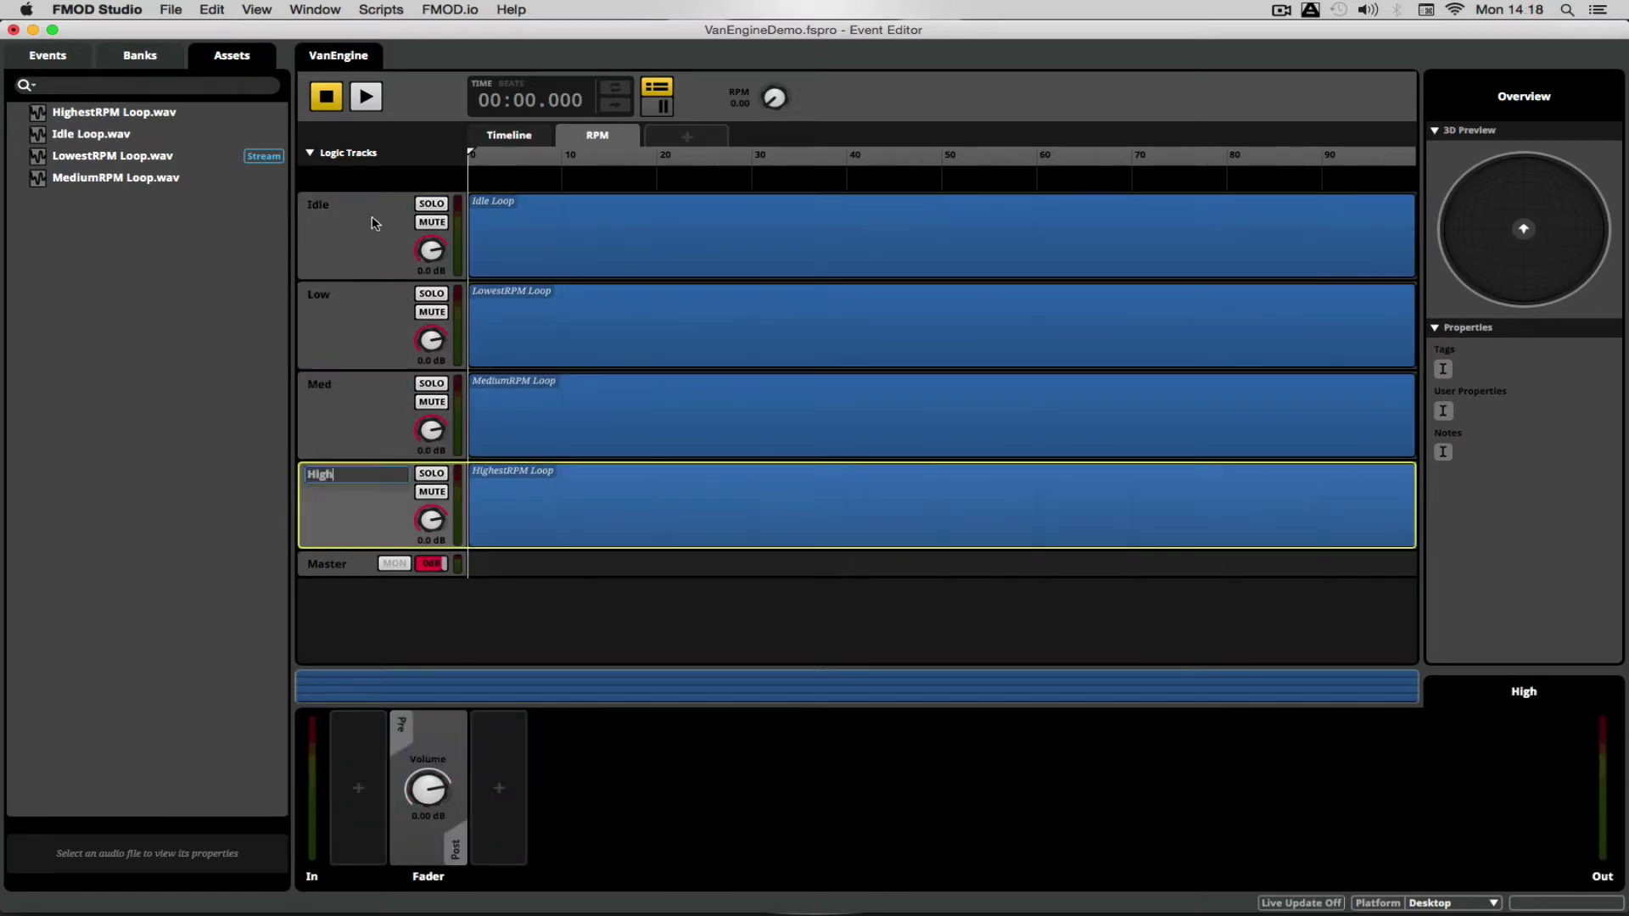
{"action": "left_click", "coordinate": [374, 223]}
Step: Color the Idle Loop instrument cyan and the LowestRPM Loop instrument green
{"action": "left_click", "coordinate": [528, 234]}
{"action": "right_click", "coordinate": [566, 224]}
{"action": "mouse_move", "coordinate": [673, 450]}
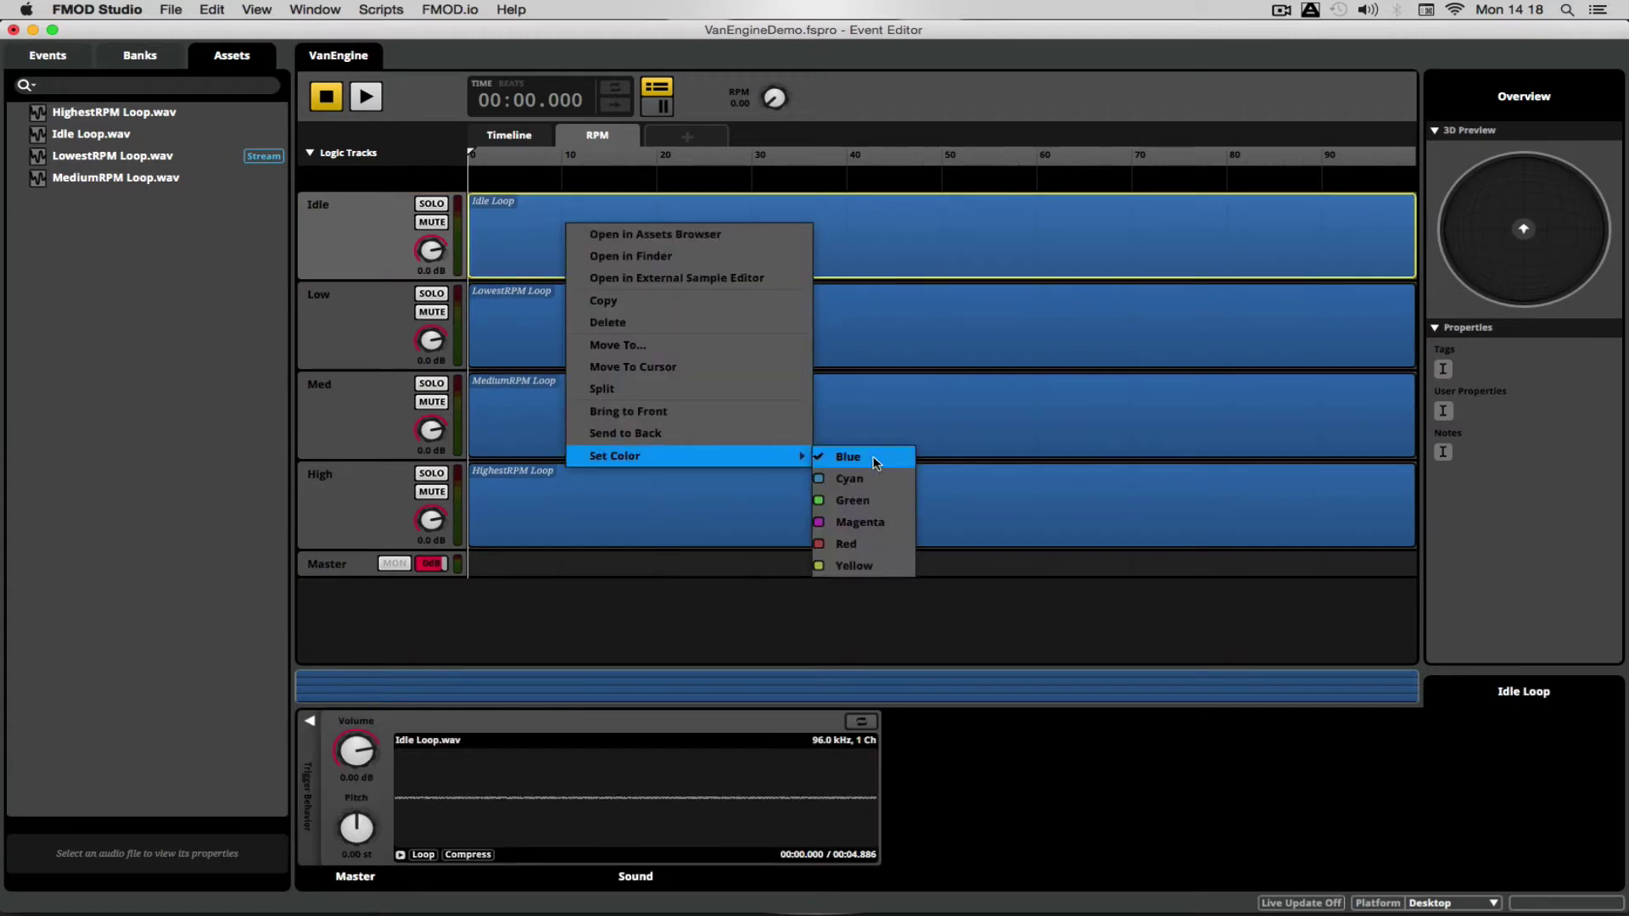
{"action": "left_click", "coordinate": [875, 477]}
{"action": "right_click", "coordinate": [556, 334]}
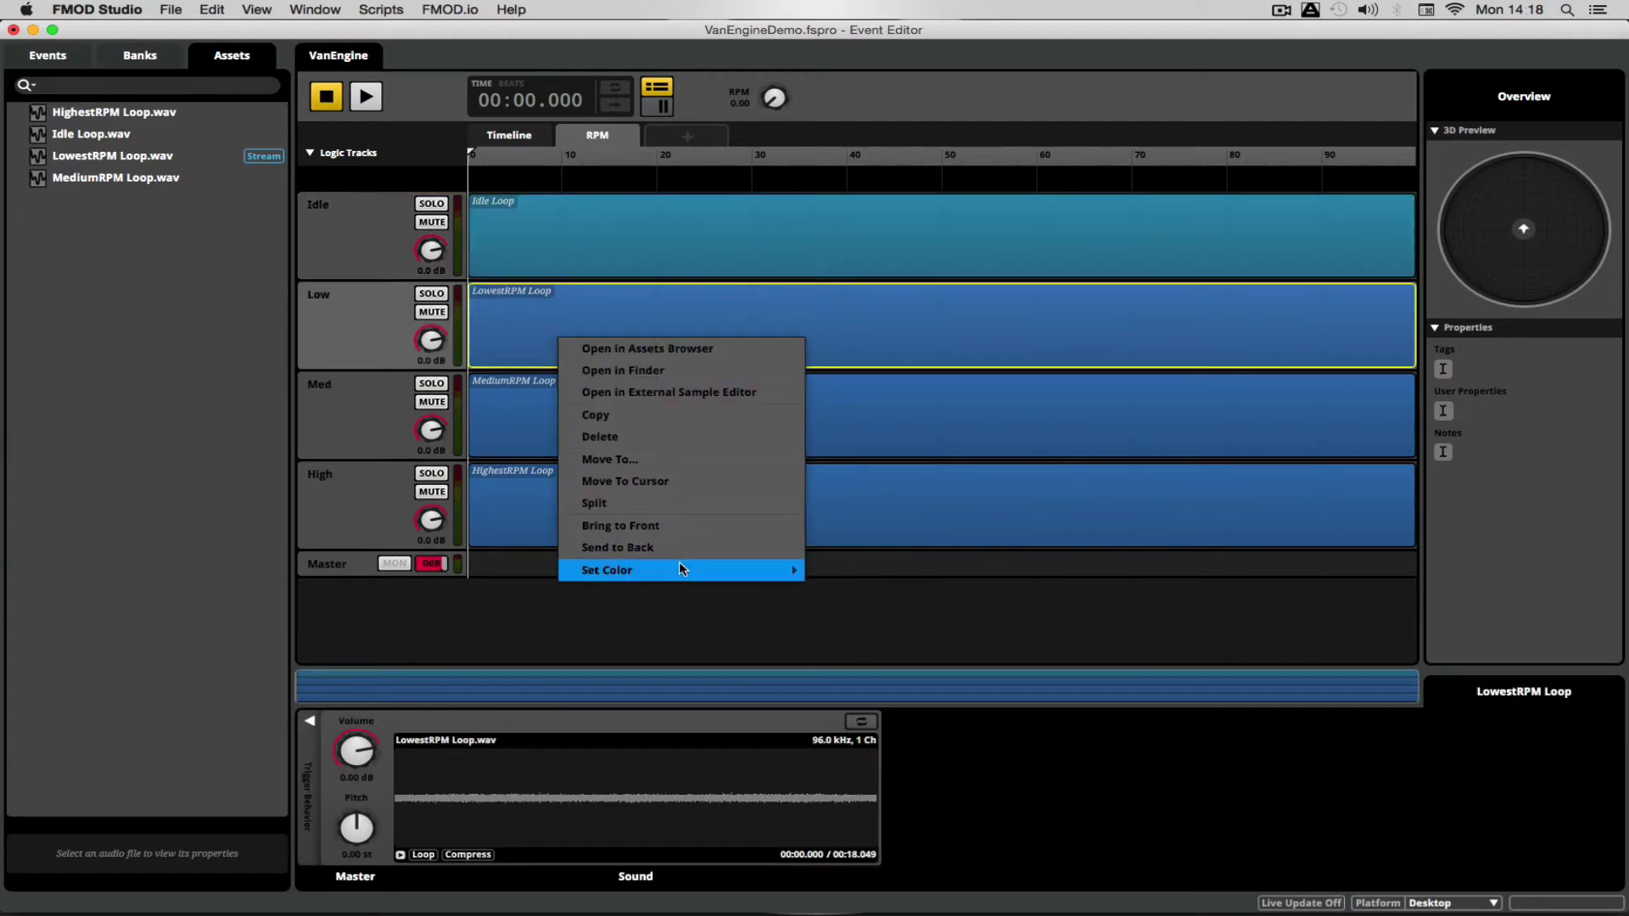
{"action": "mouse_move", "coordinate": [679, 568]}
{"action": "left_click", "coordinate": [848, 614]}
Step: Color the MediumRPM Loop instrument yellow and the HighestRPM Loop instrument red
{"action": "right_click", "coordinate": [548, 418]}
{"action": "mouse_move", "coordinate": [721, 650]}
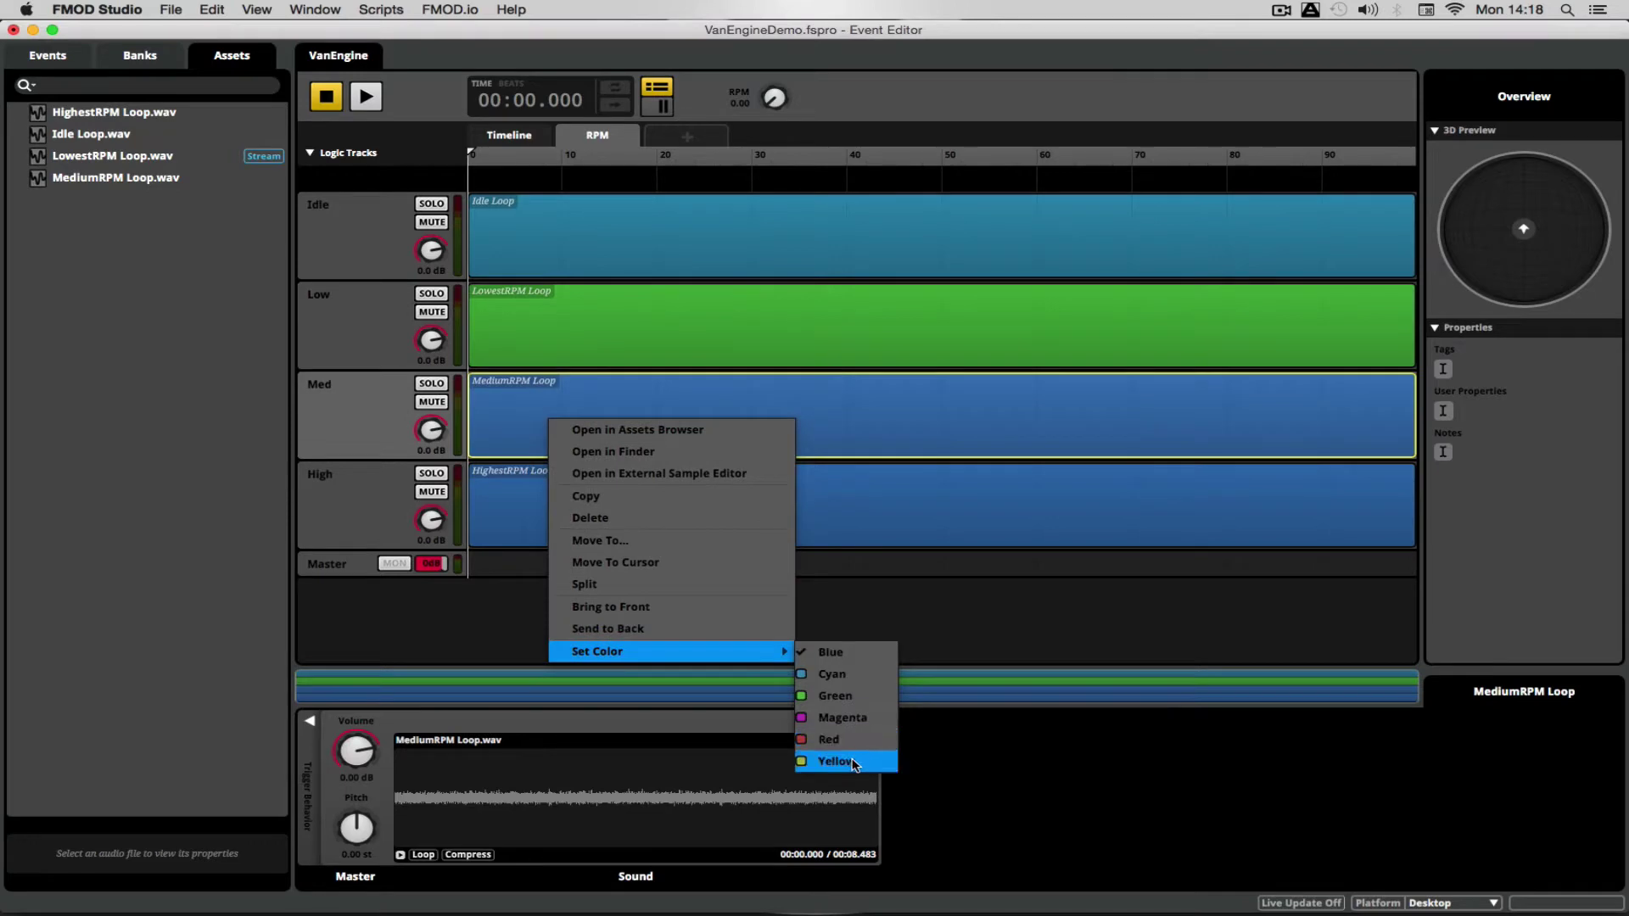
{"action": "left_click", "coordinate": [848, 761]}
{"action": "right_click", "coordinate": [472, 522]}
{"action": "mouse_move", "coordinate": [594, 752]}
{"action": "left_click", "coordinate": [751, 841]}
Step: Audition the event while sweeping RPM up to 100, stop playback and reset the RPM to 0
{"action": "left_click", "coordinate": [378, 242]}
{"action": "left_click", "coordinate": [365, 96]}
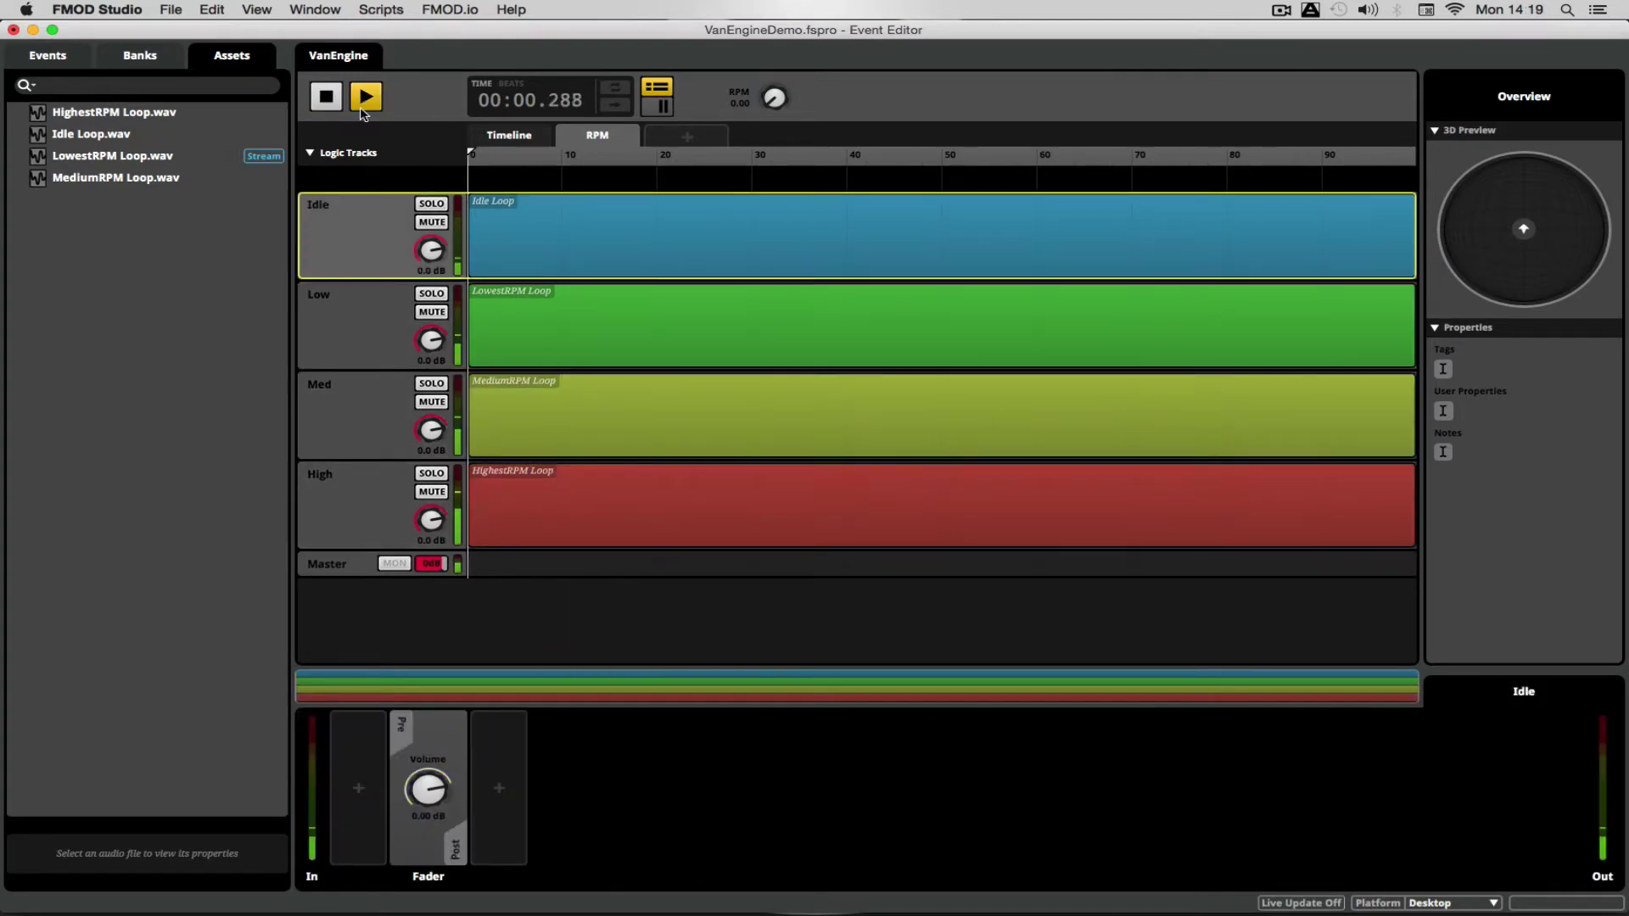
{"action": "left_click_drag", "start_coordinate": [551, 174], "coordinate": [1415, 174]}
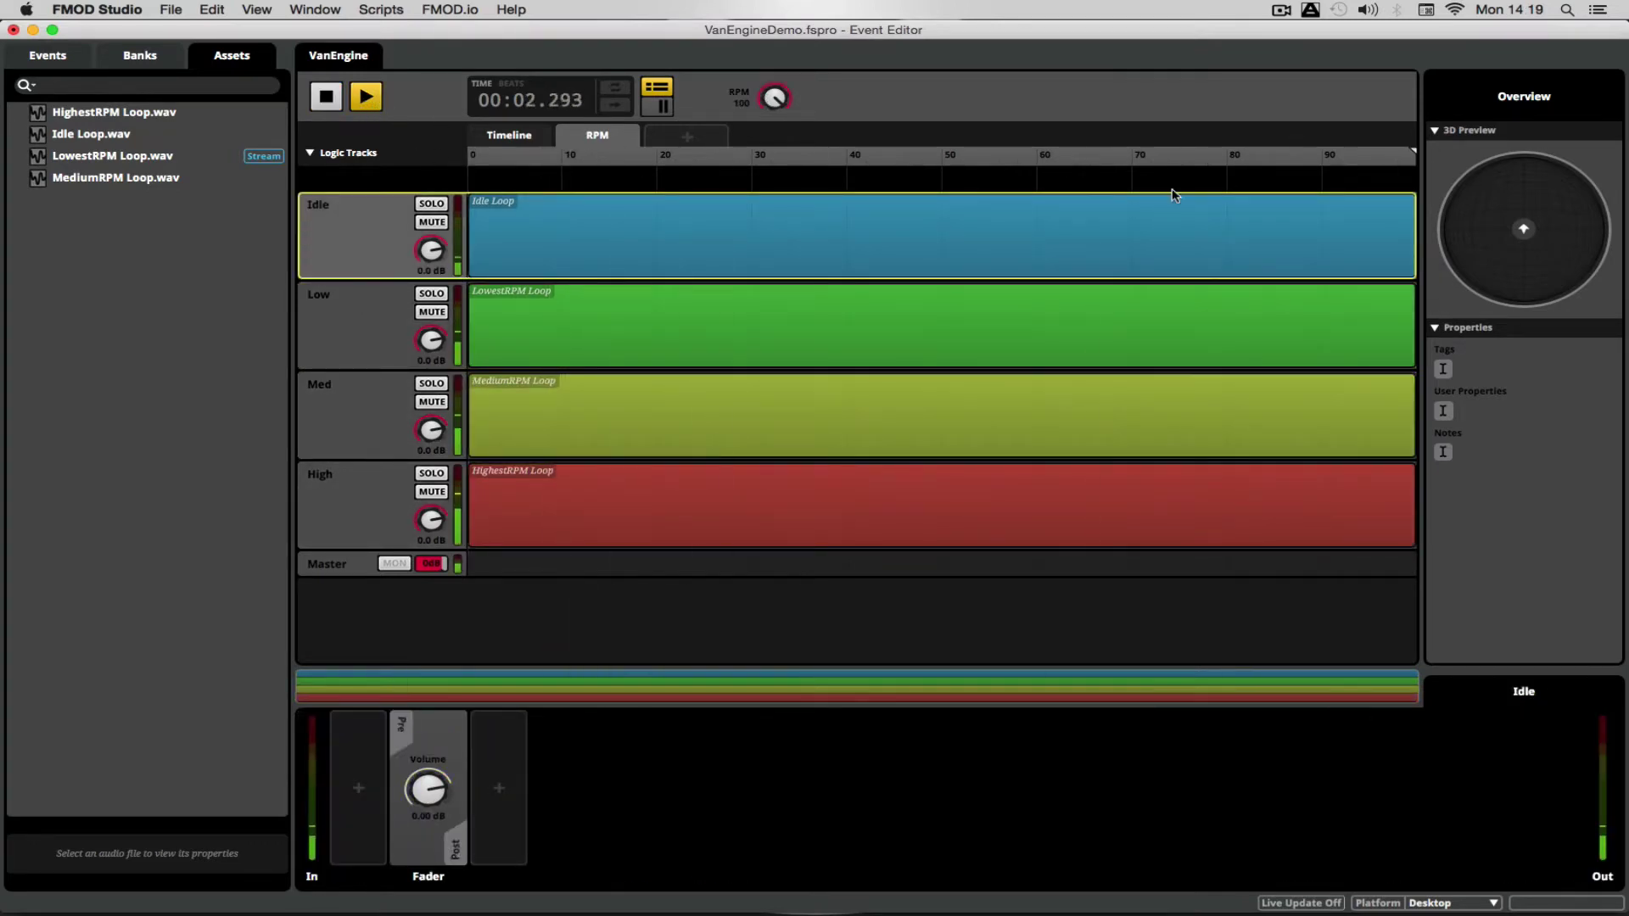
{"action": "key", "text": "space"}
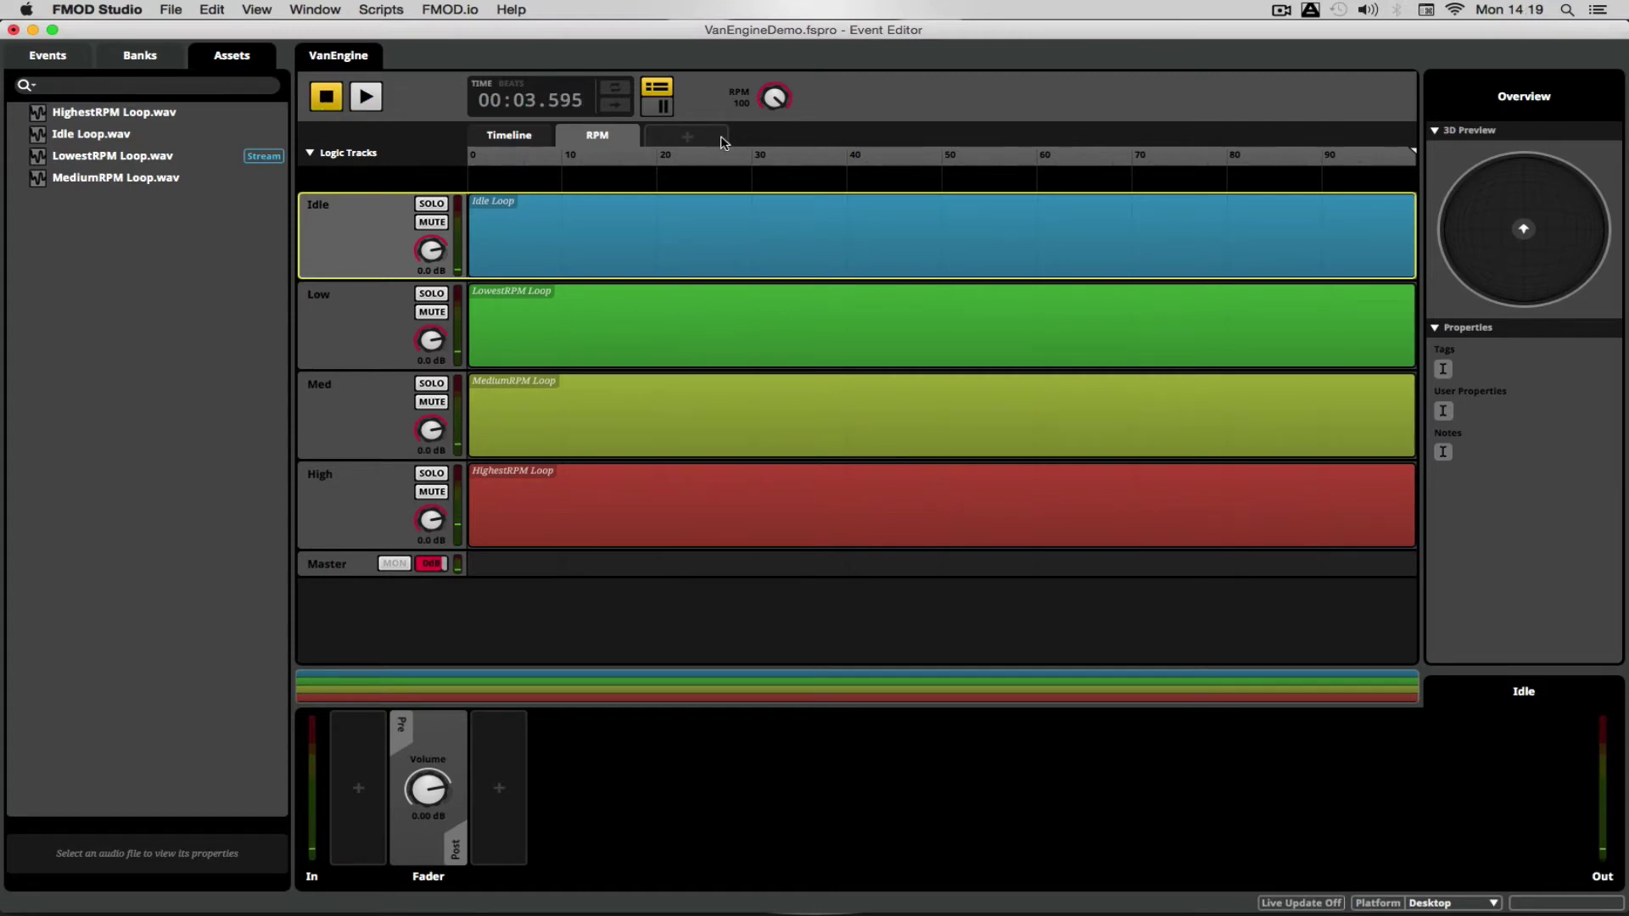
{"action": "left_click_drag", "start_coordinate": [774, 98], "coordinate": [773, 170]}
Step: Turn on looping for the Idle, LowestRPM, MediumRPM and HighestRPM loop instruments
{"action": "left_click", "coordinate": [653, 242]}
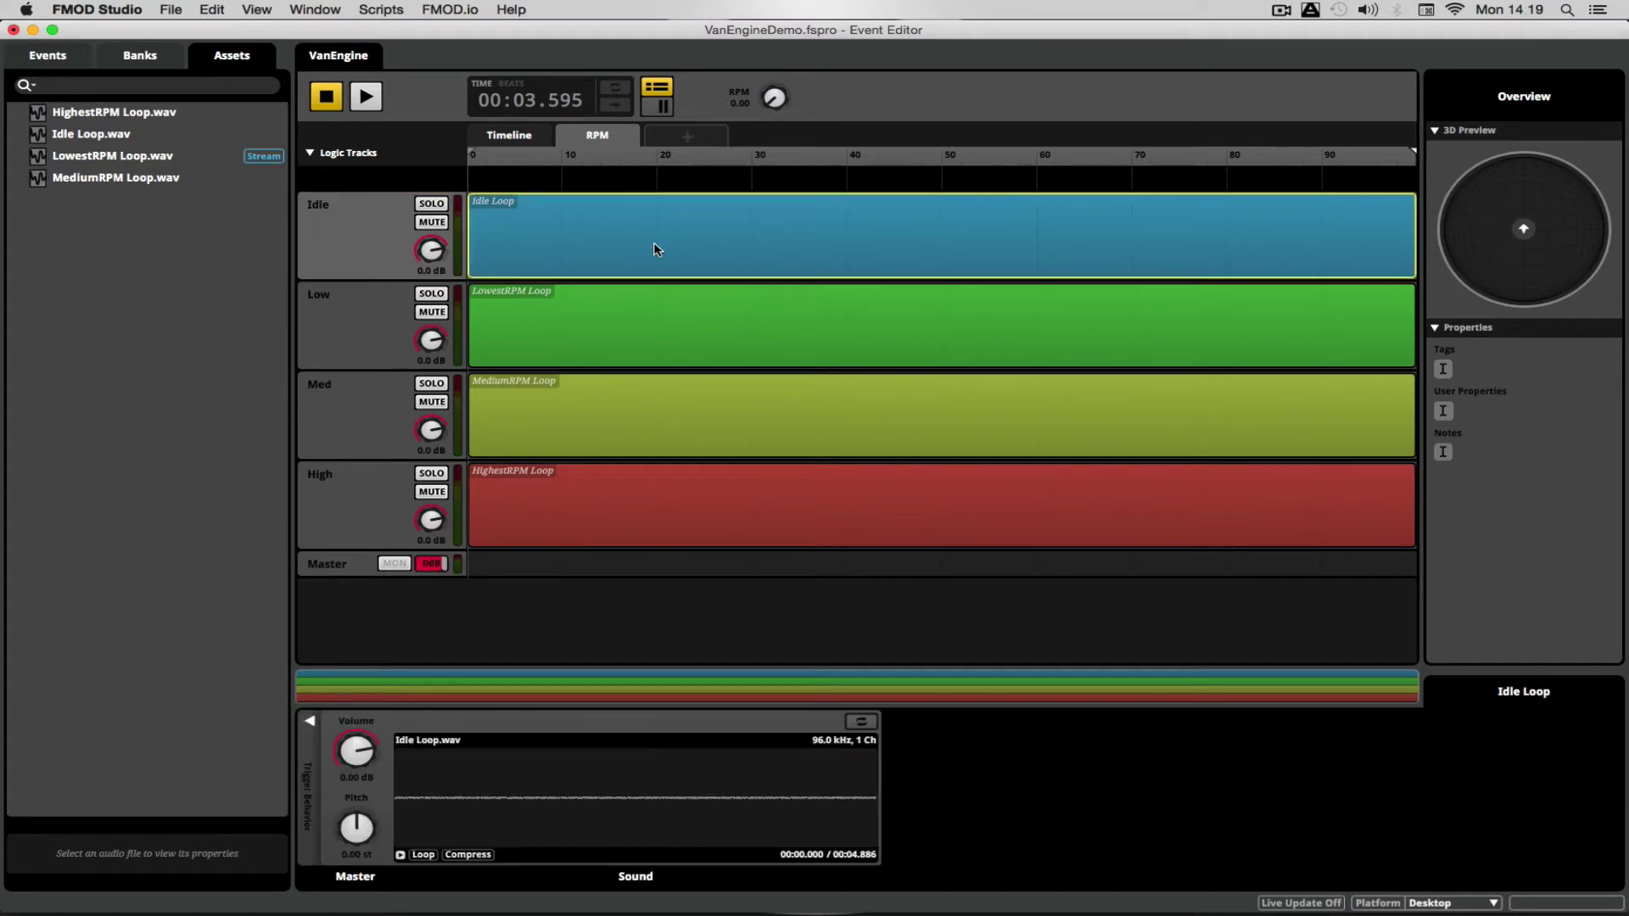
{"action": "left_click", "coordinate": [621, 332]}
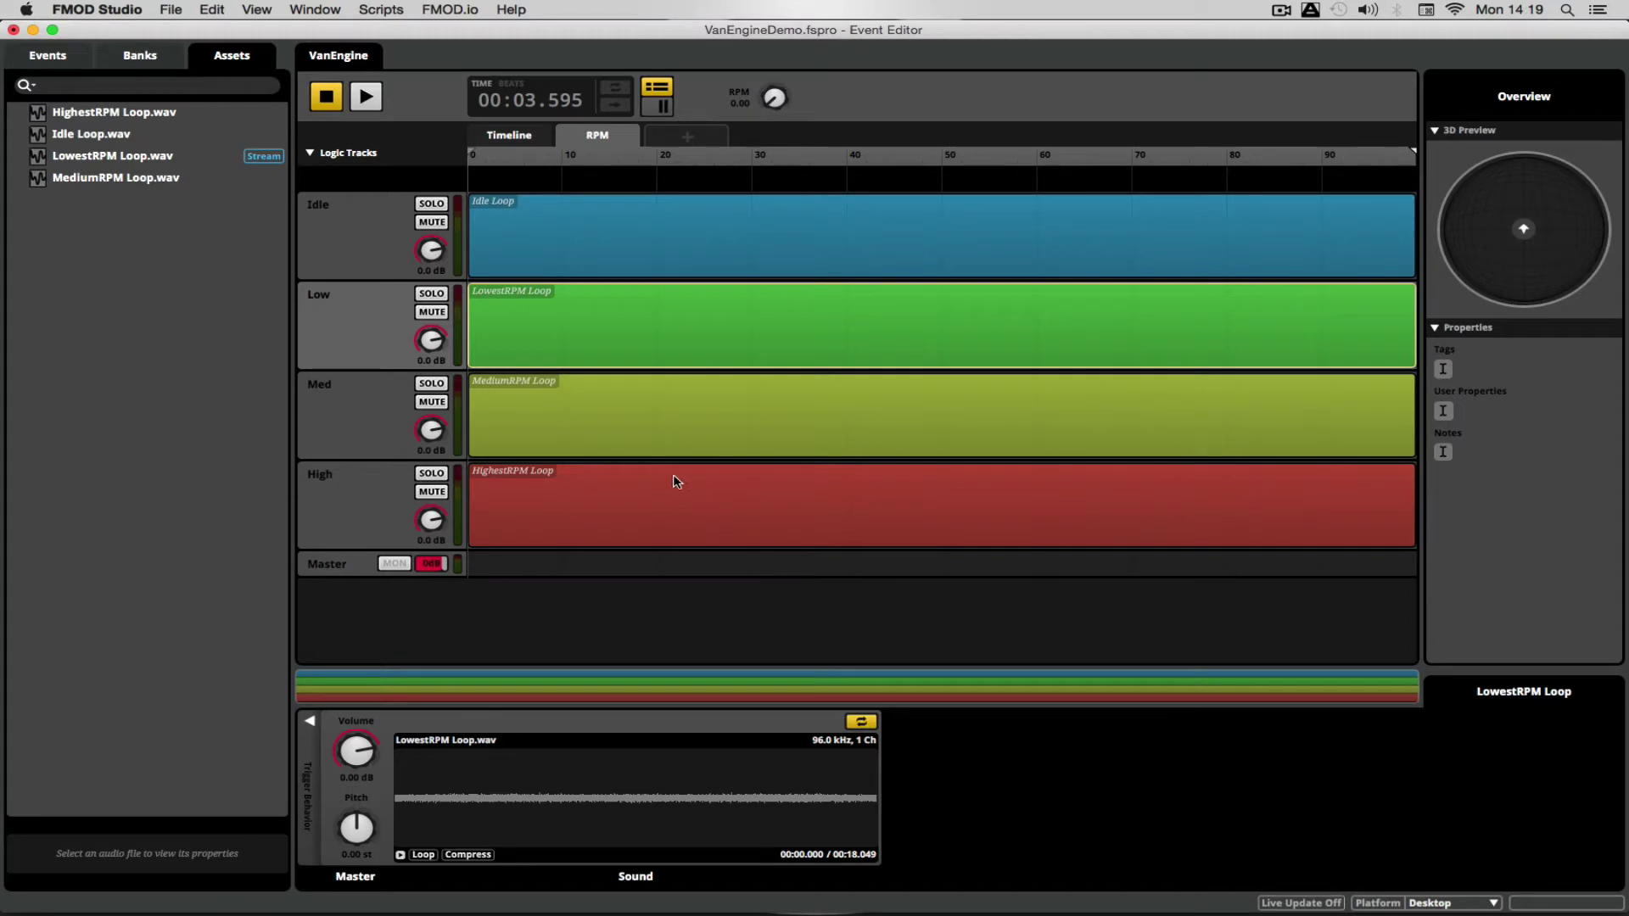
{"action": "left_click", "coordinate": [679, 425]}
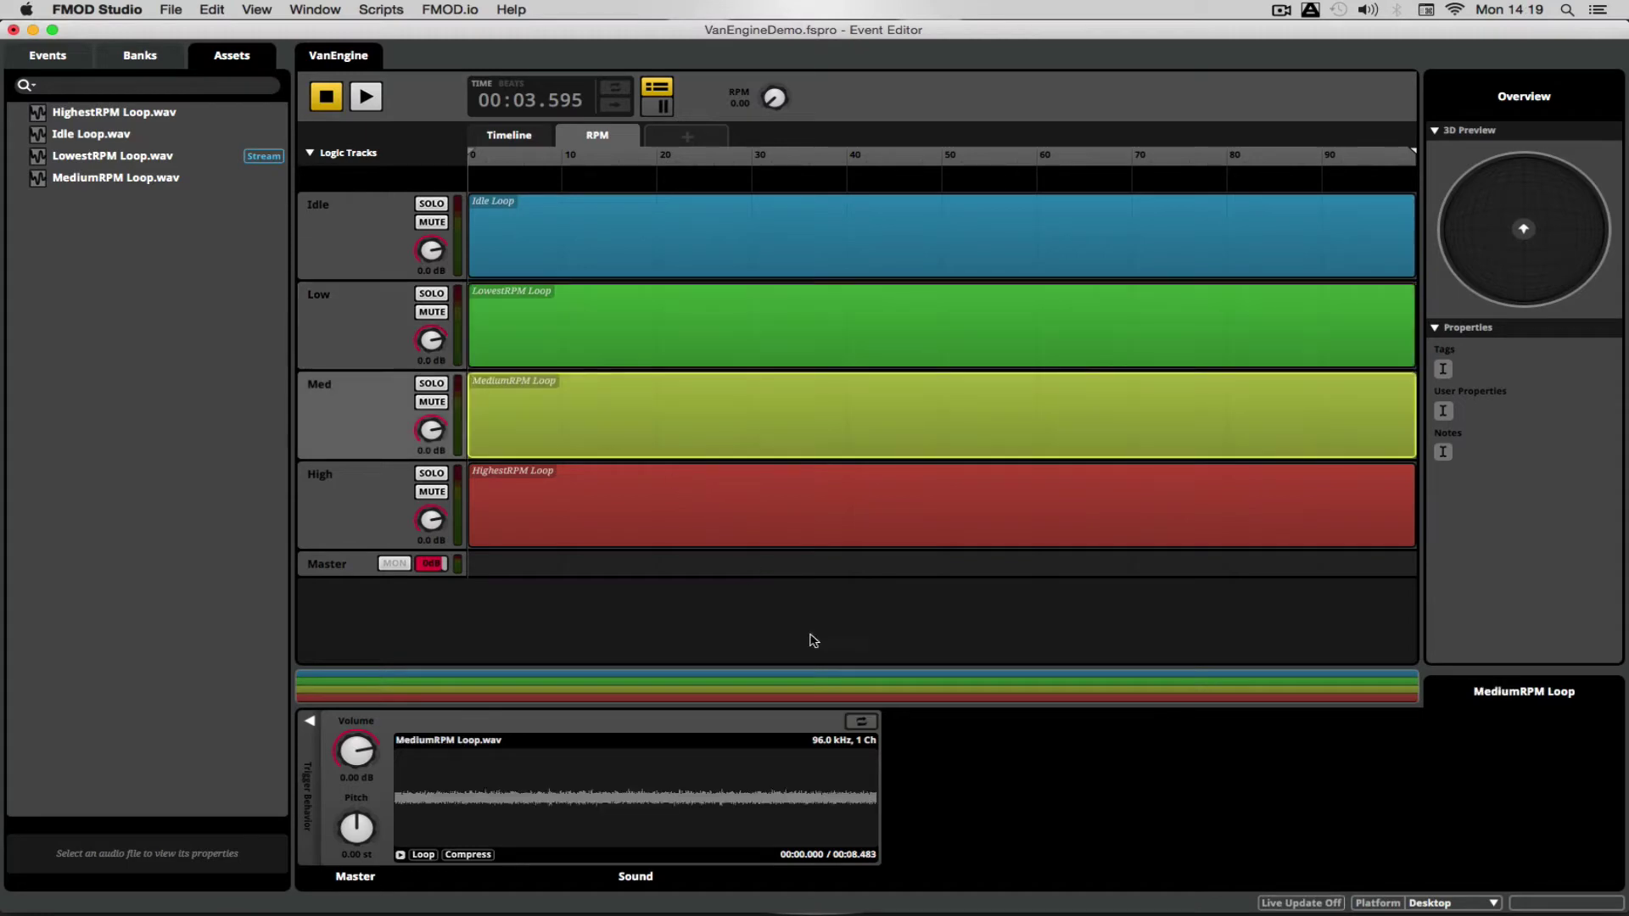
{"action": "left_click", "coordinate": [611, 492]}
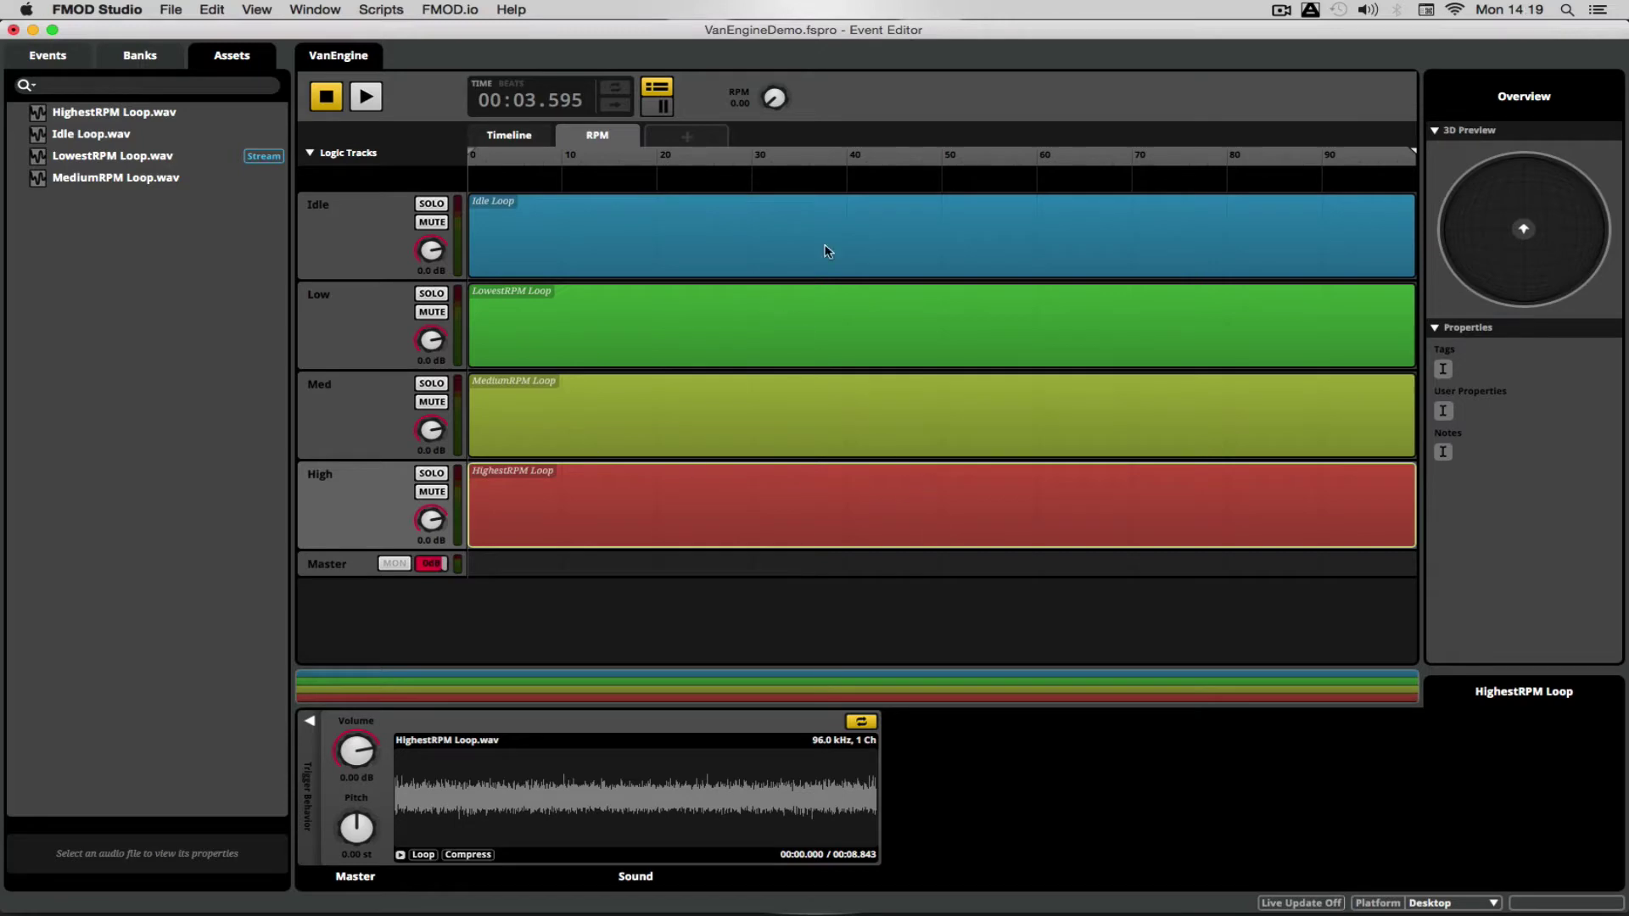
Step: Add an Autopitch modulator to the pitch of the LowestRPM Loop instrument on the Low track
{"action": "left_click", "coordinate": [375, 214]}
{"action": "left_click", "coordinate": [625, 214]}
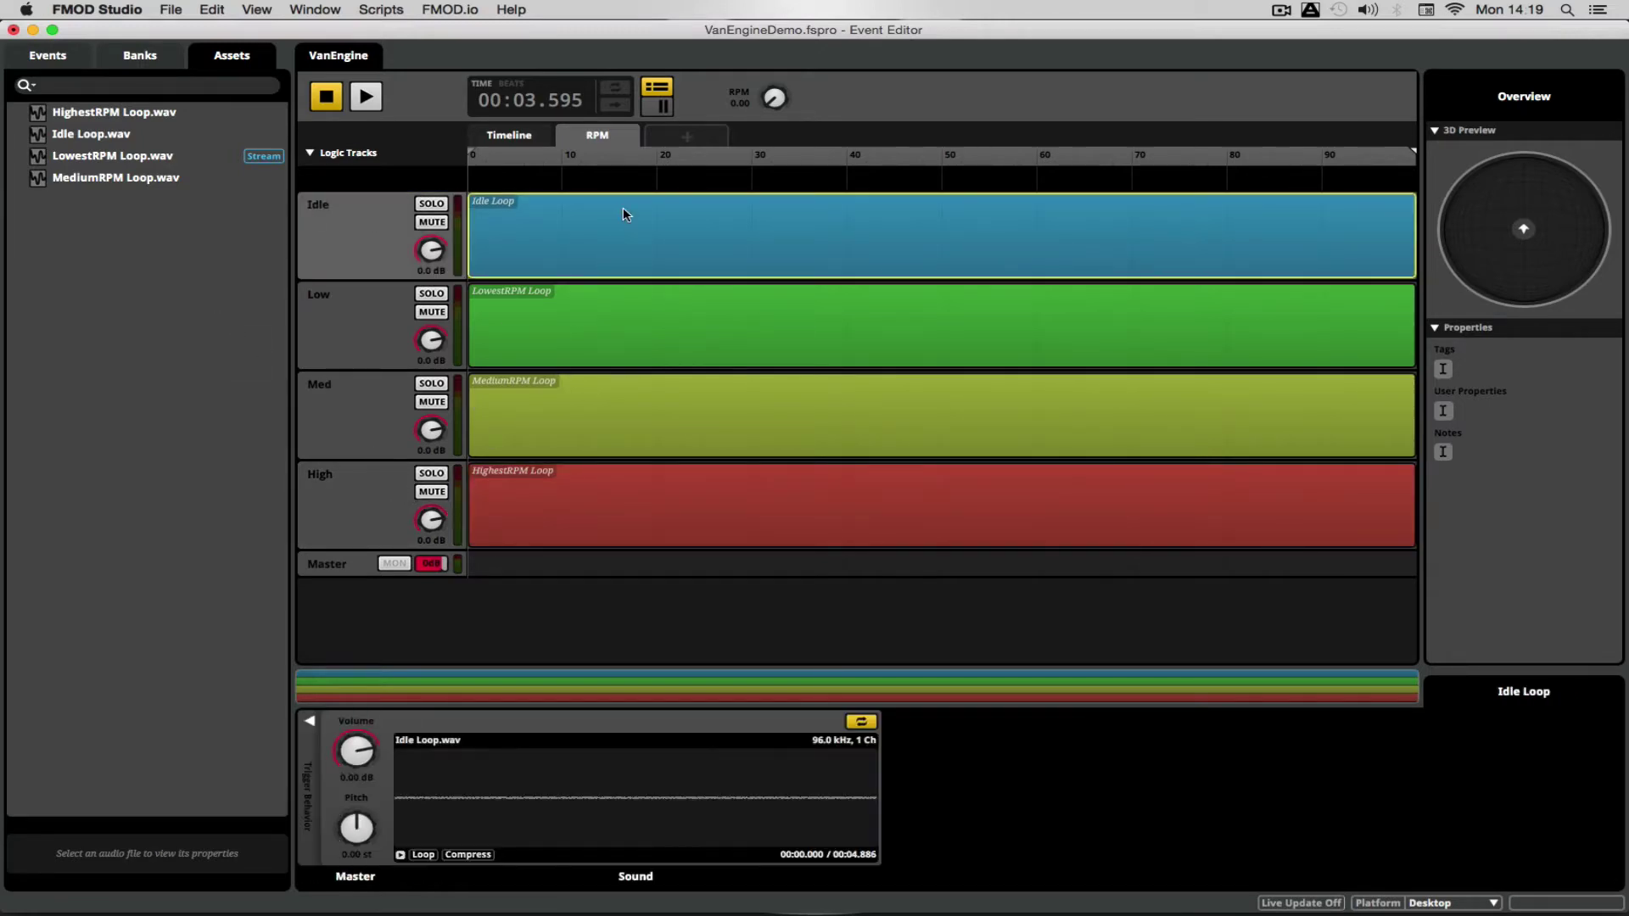
{"action": "left_click", "coordinate": [537, 304]}
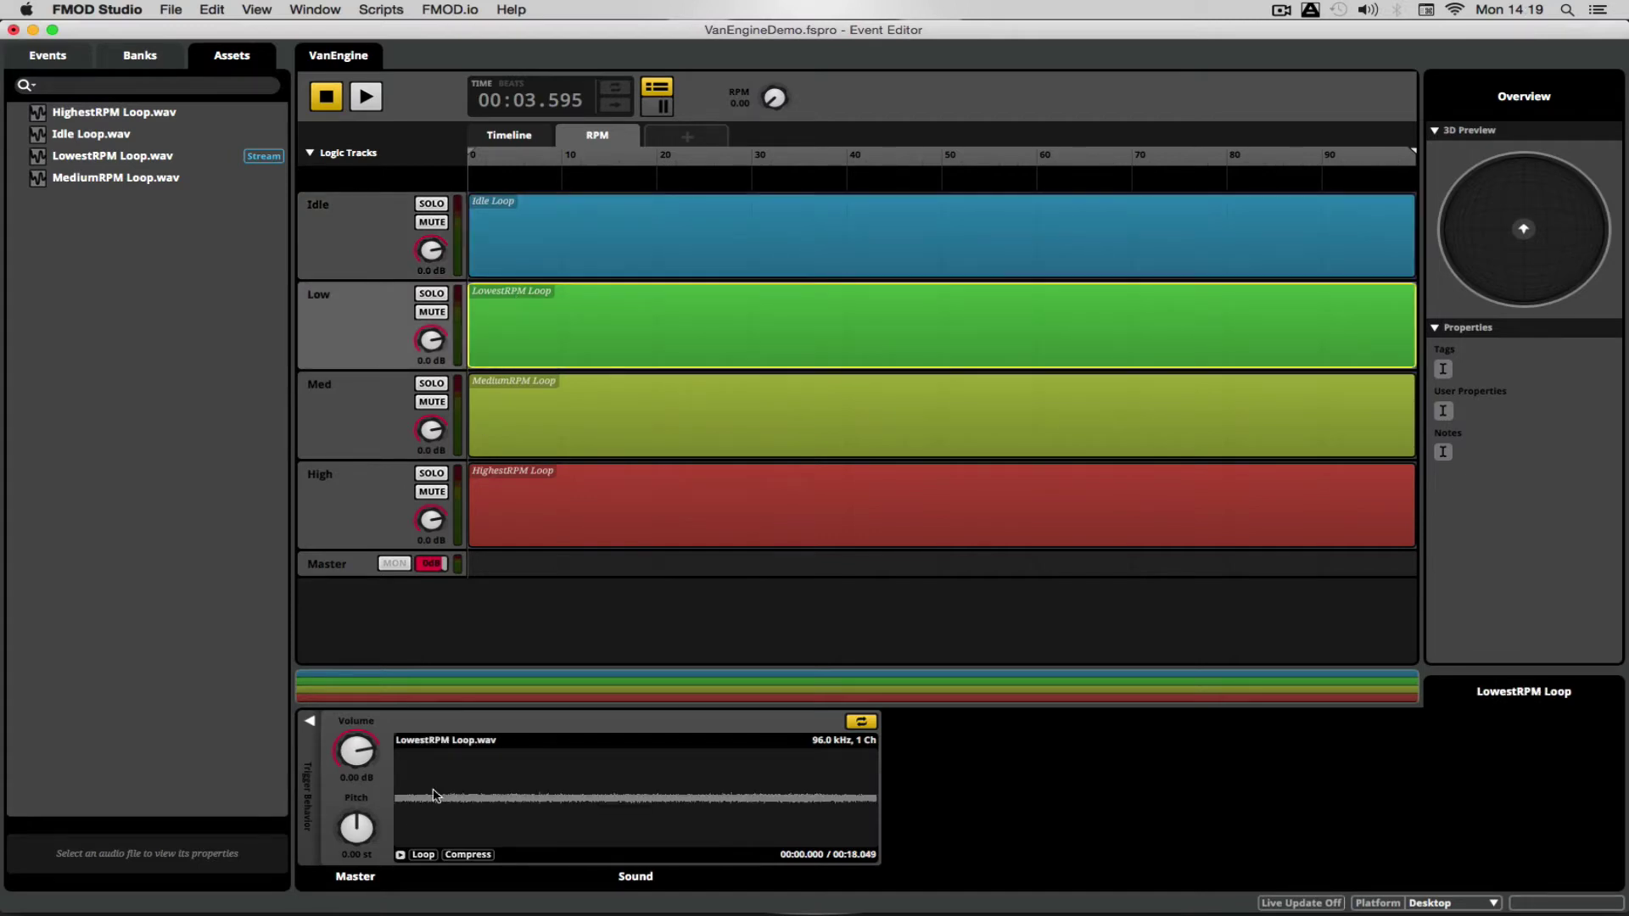
{"action": "right_click", "coordinate": [367, 838]}
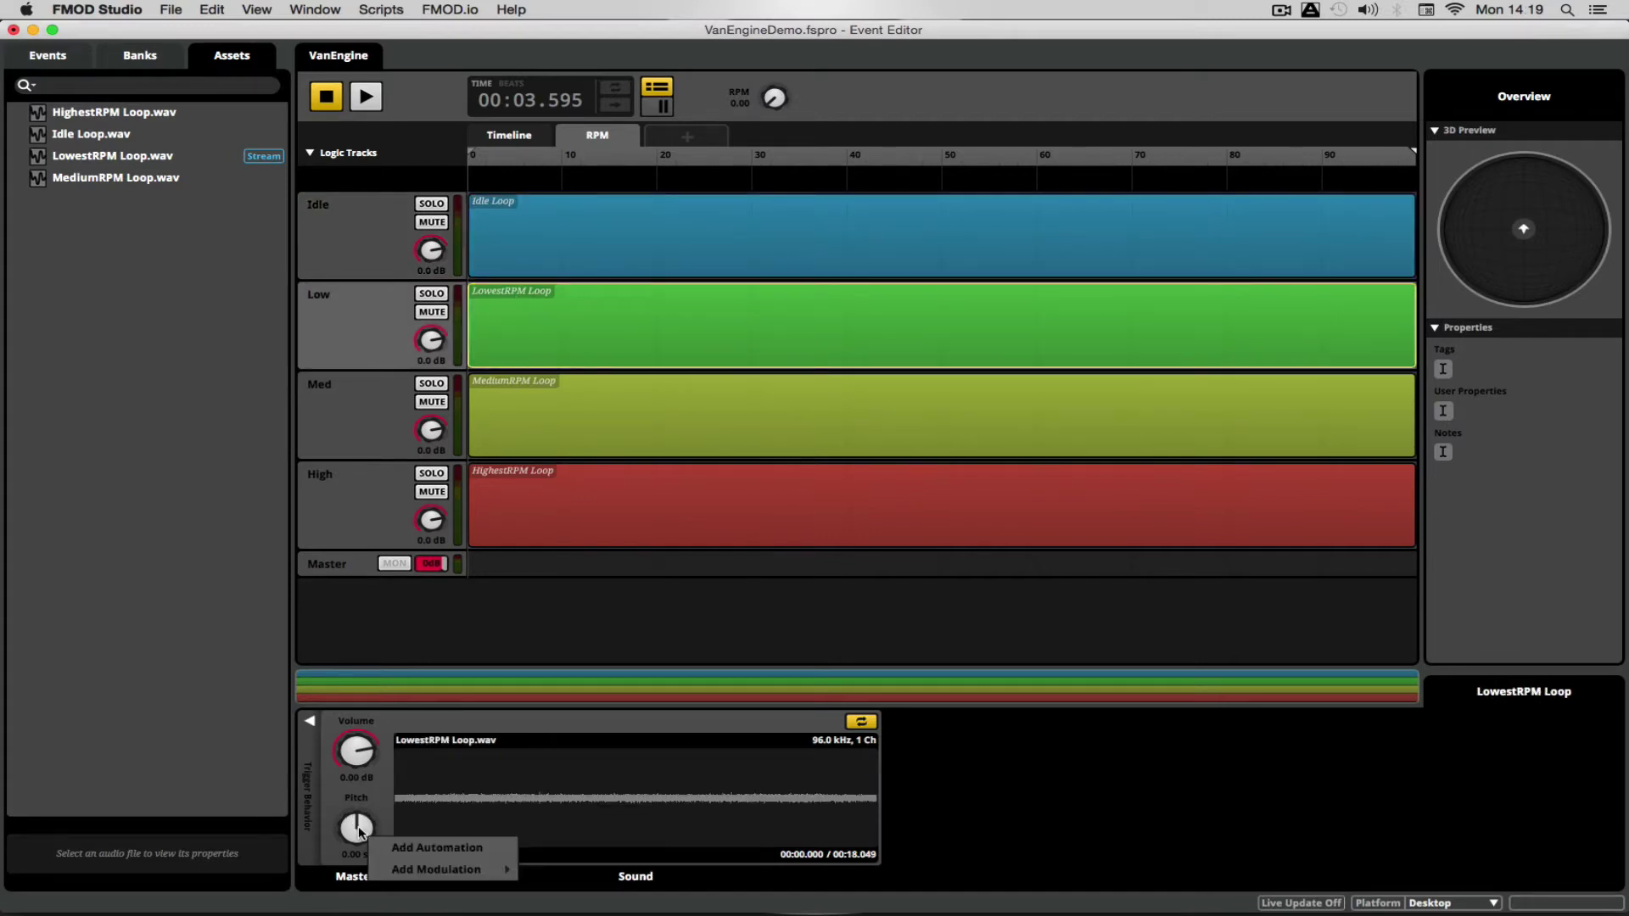
{"action": "right_click", "coordinate": [360, 832]}
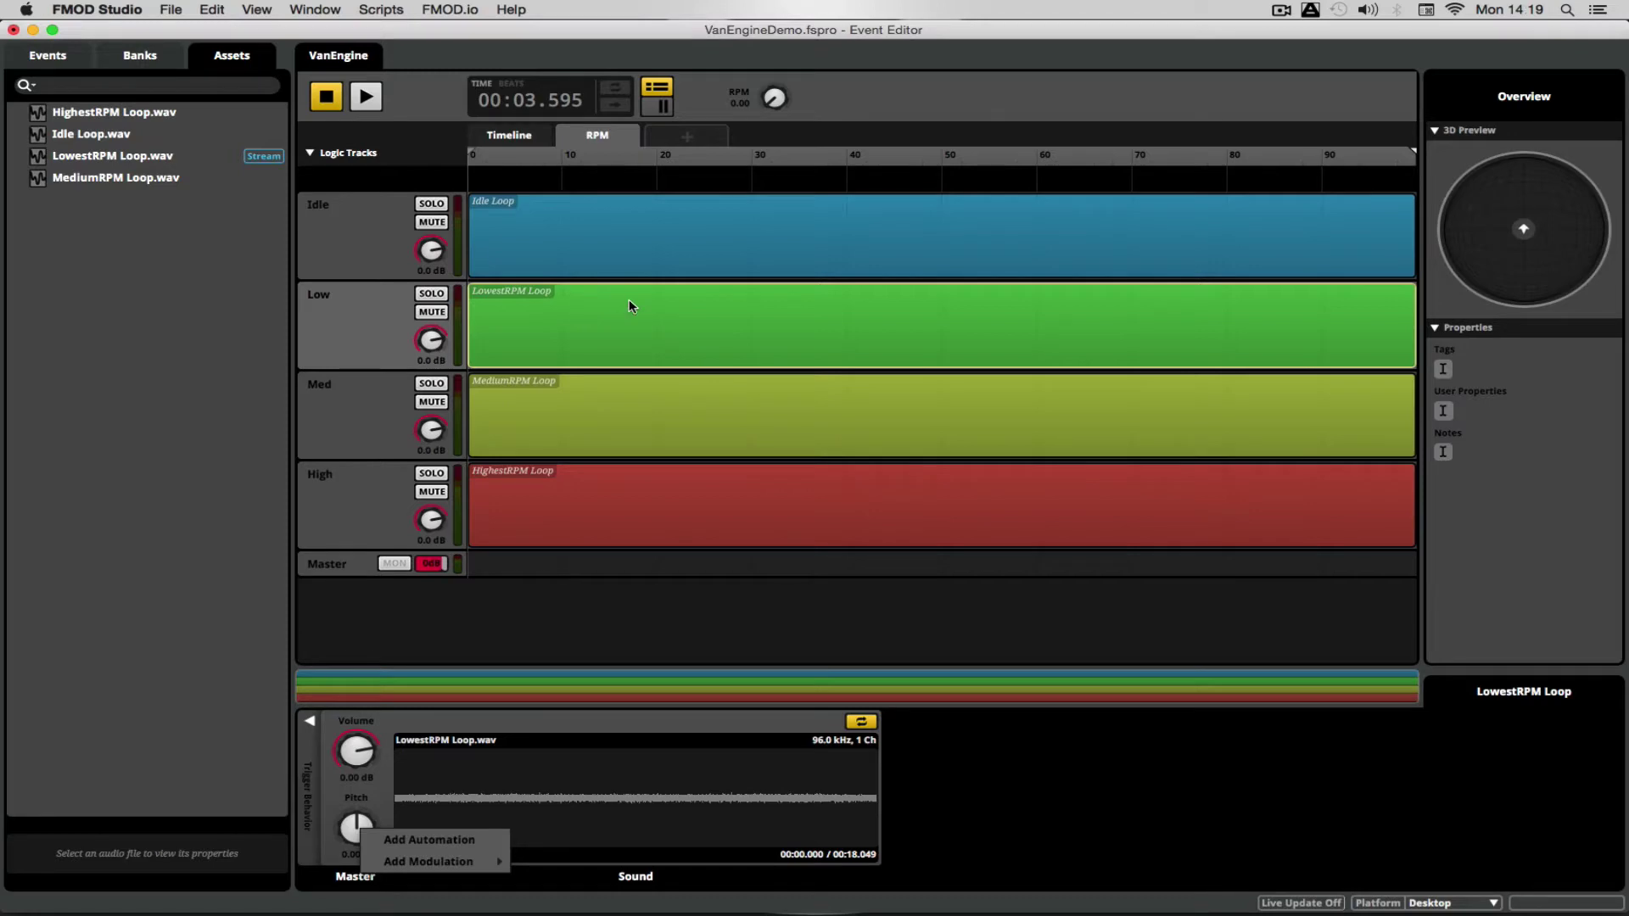
{"action": "mouse_move", "coordinate": [442, 867]}
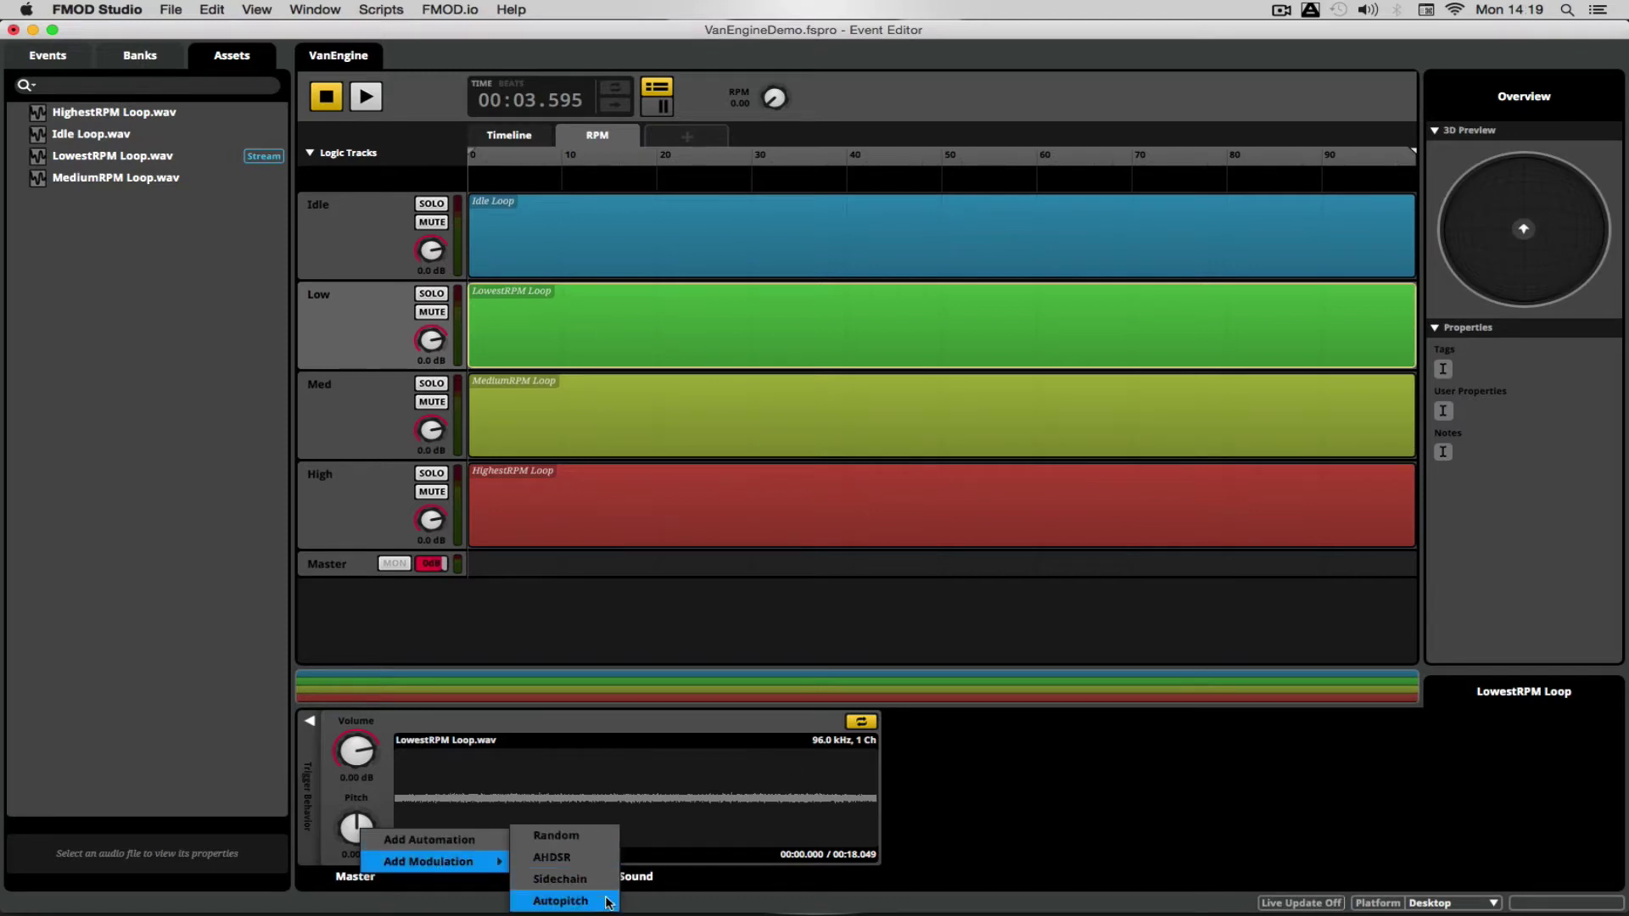
{"action": "left_click", "coordinate": [562, 901]}
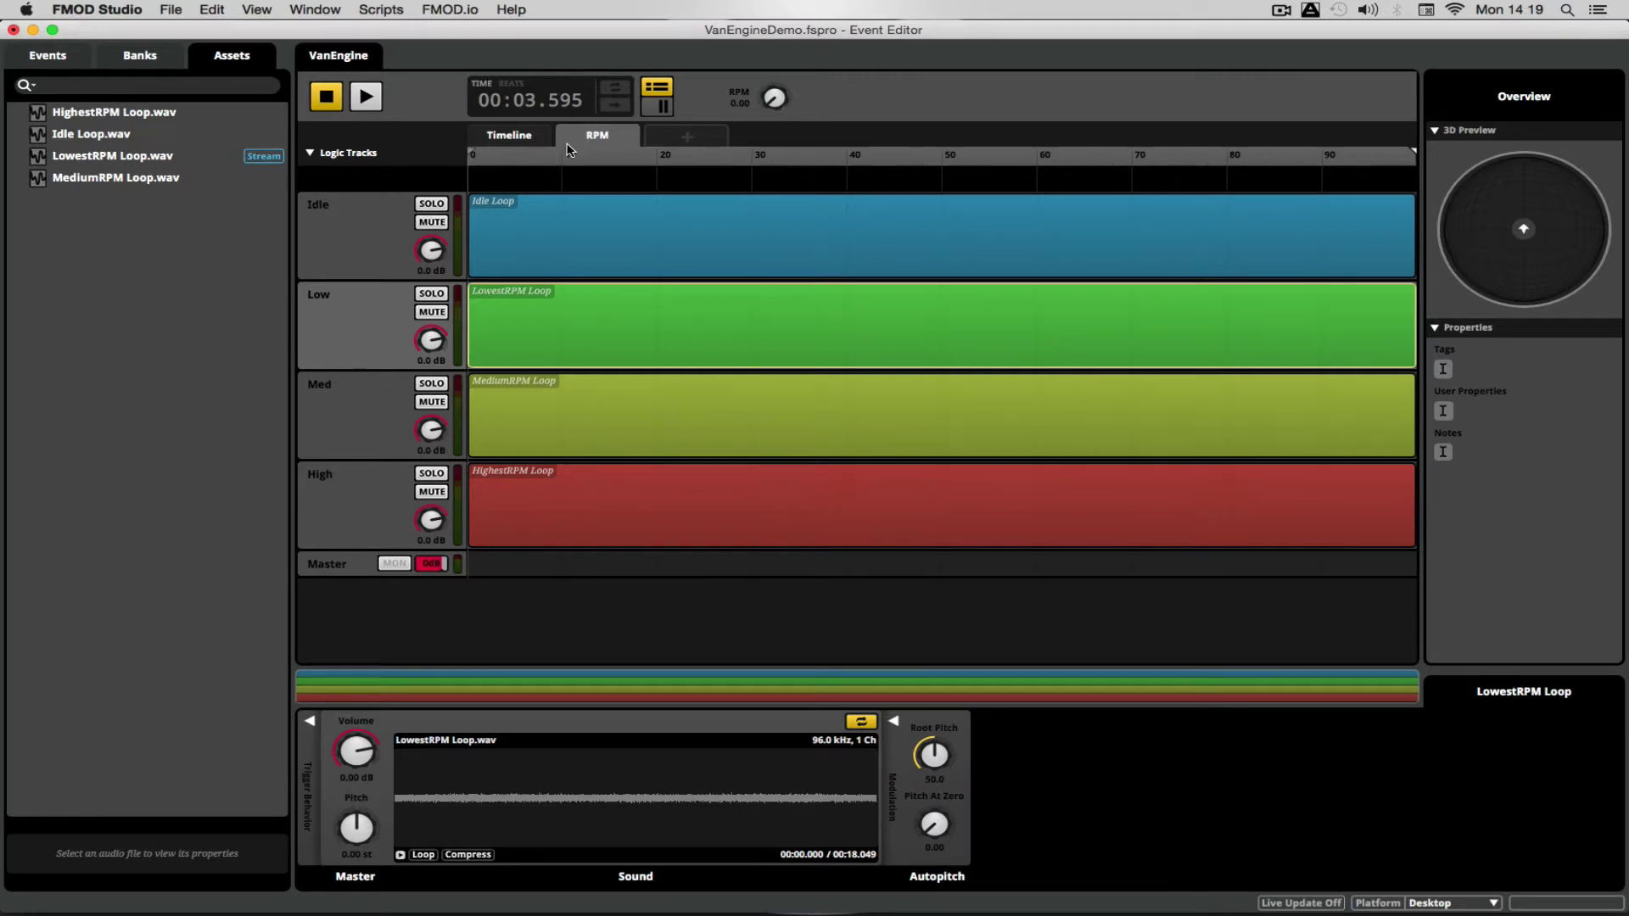
Step: Move the RPM position to about 95, hide the event overview and select the LowestRPM Loop instrument again
{"action": "left_click", "coordinate": [501, 141]}
{"action": "left_click", "coordinate": [609, 138]}
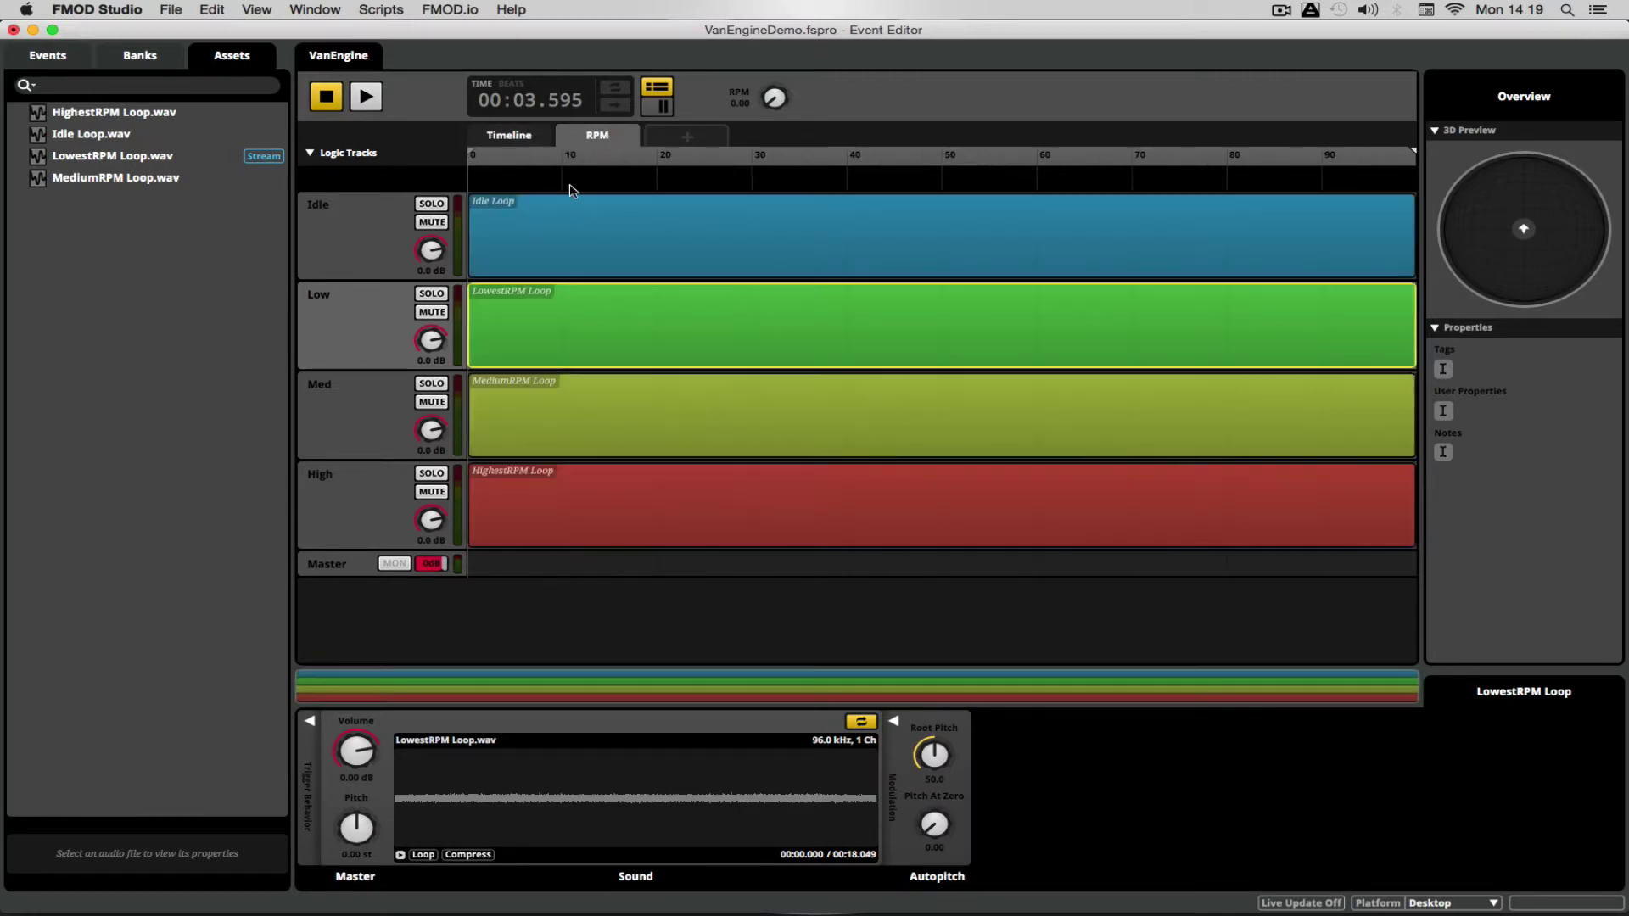
{"action": "left_click_drag", "start_coordinate": [675, 161], "coordinate": [1379, 161]}
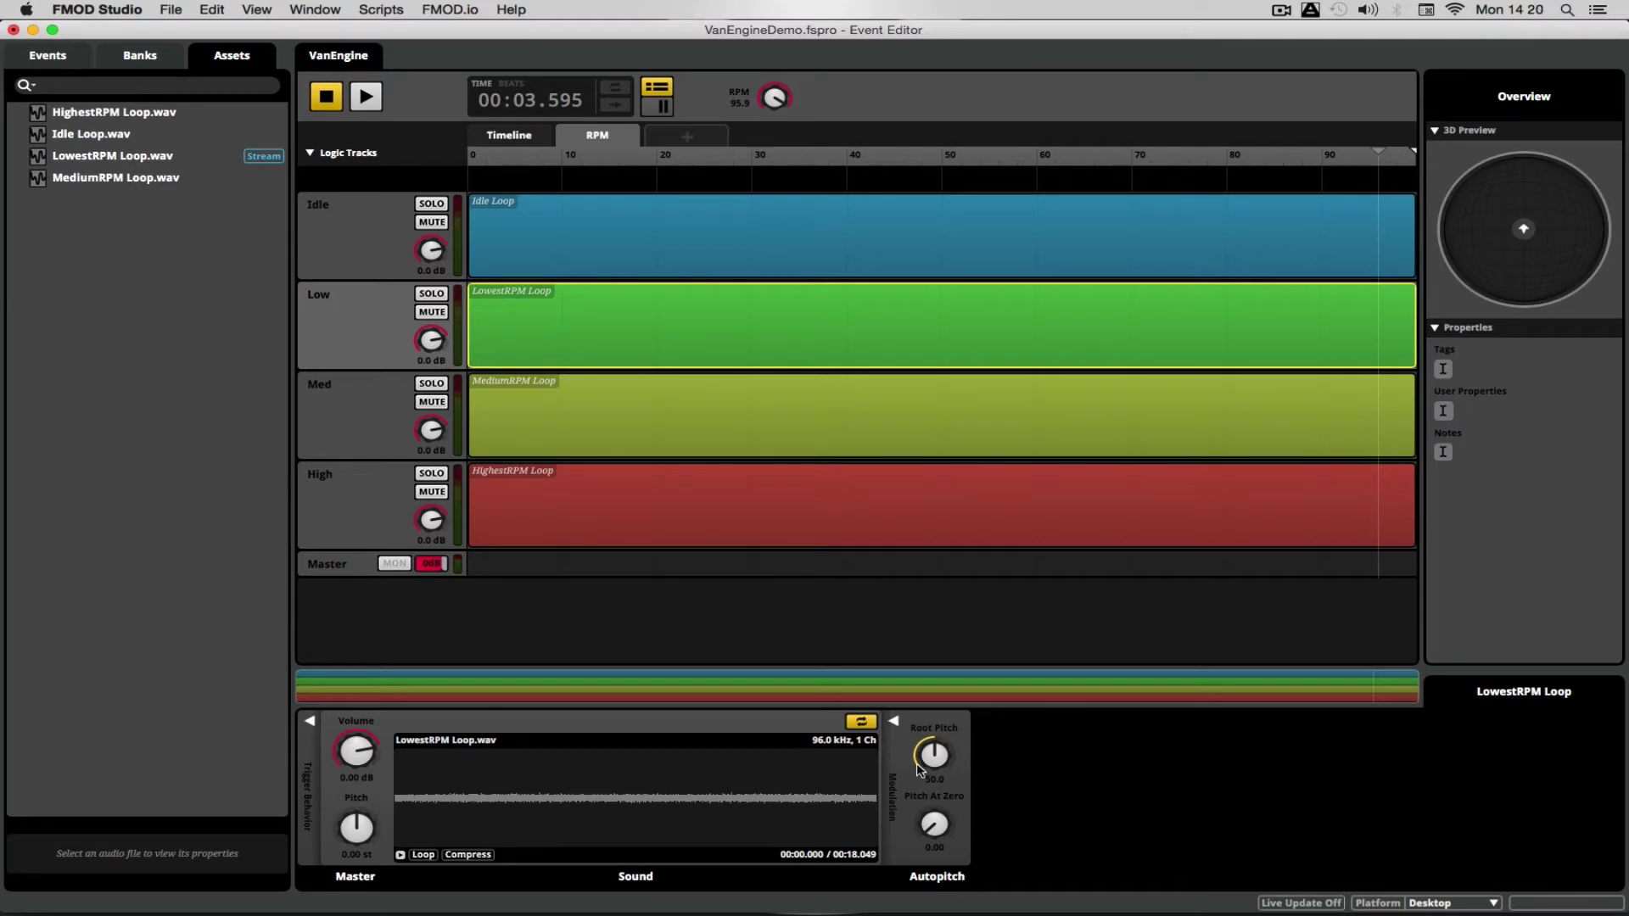
{"action": "key", "text": "super+shift+o"}
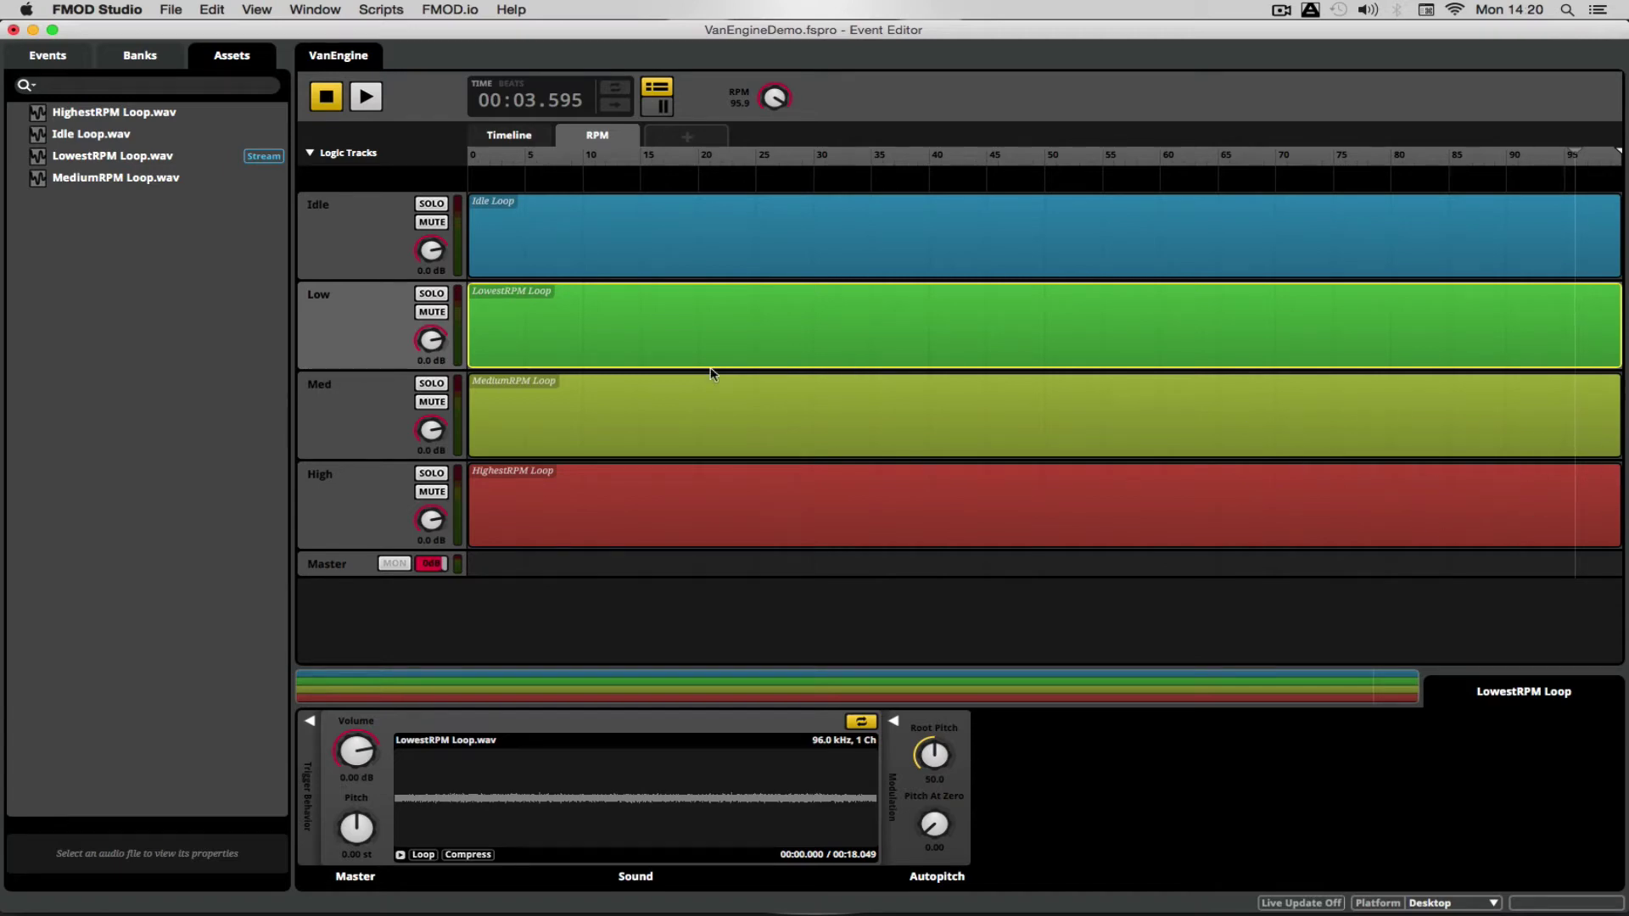
{"action": "left_click", "coordinate": [575, 402]}
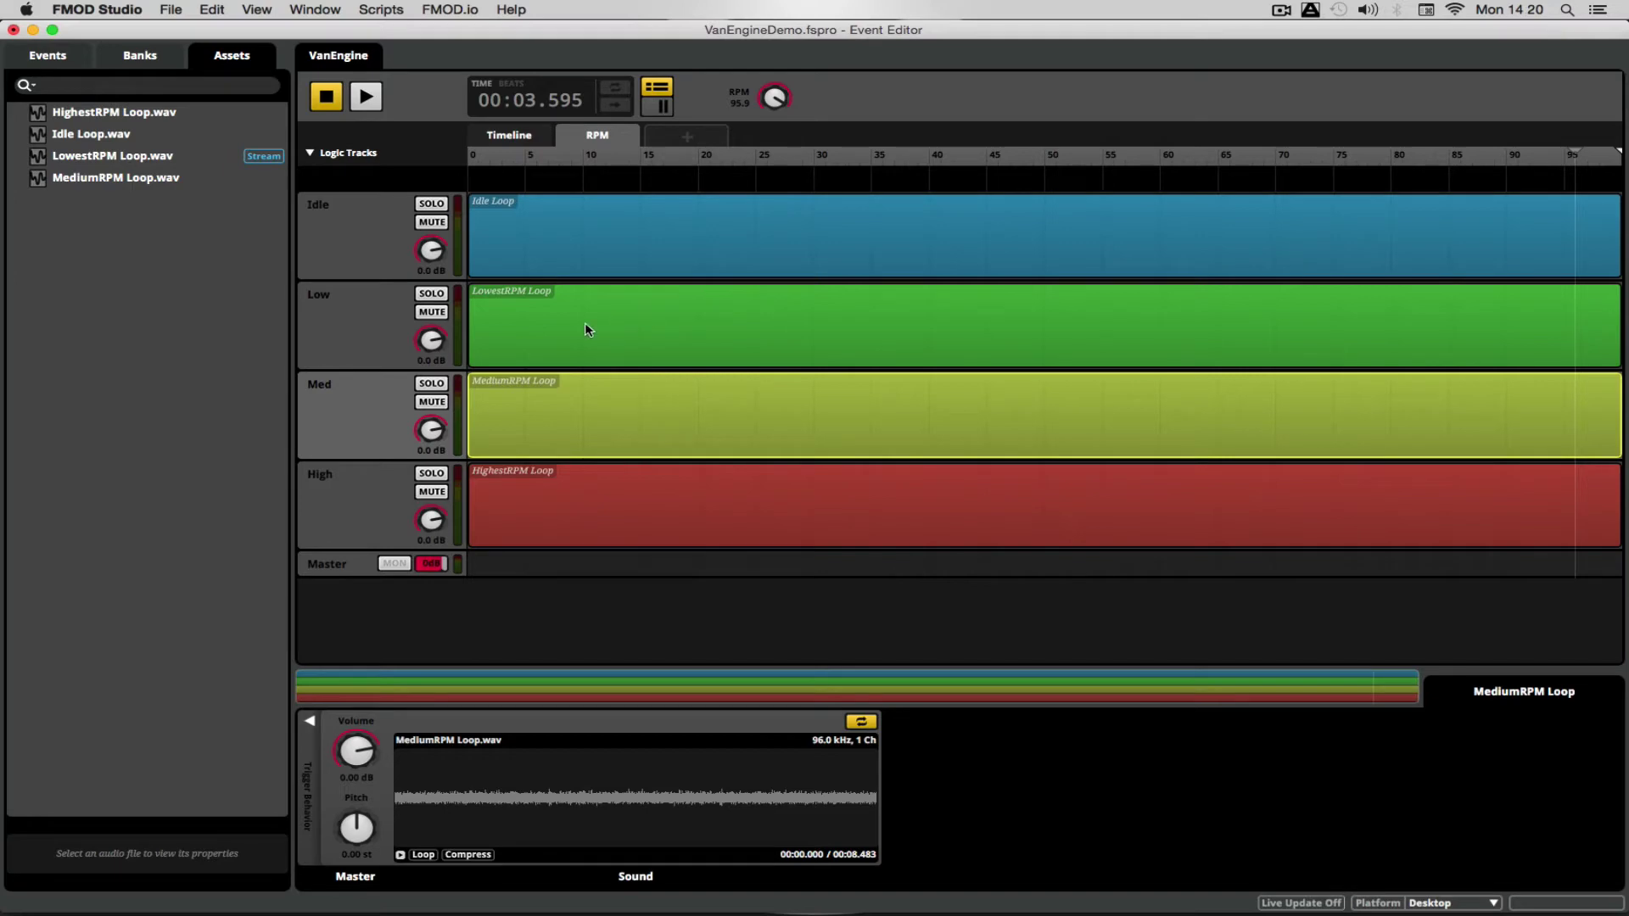
{"action": "left_click", "coordinate": [690, 330]}
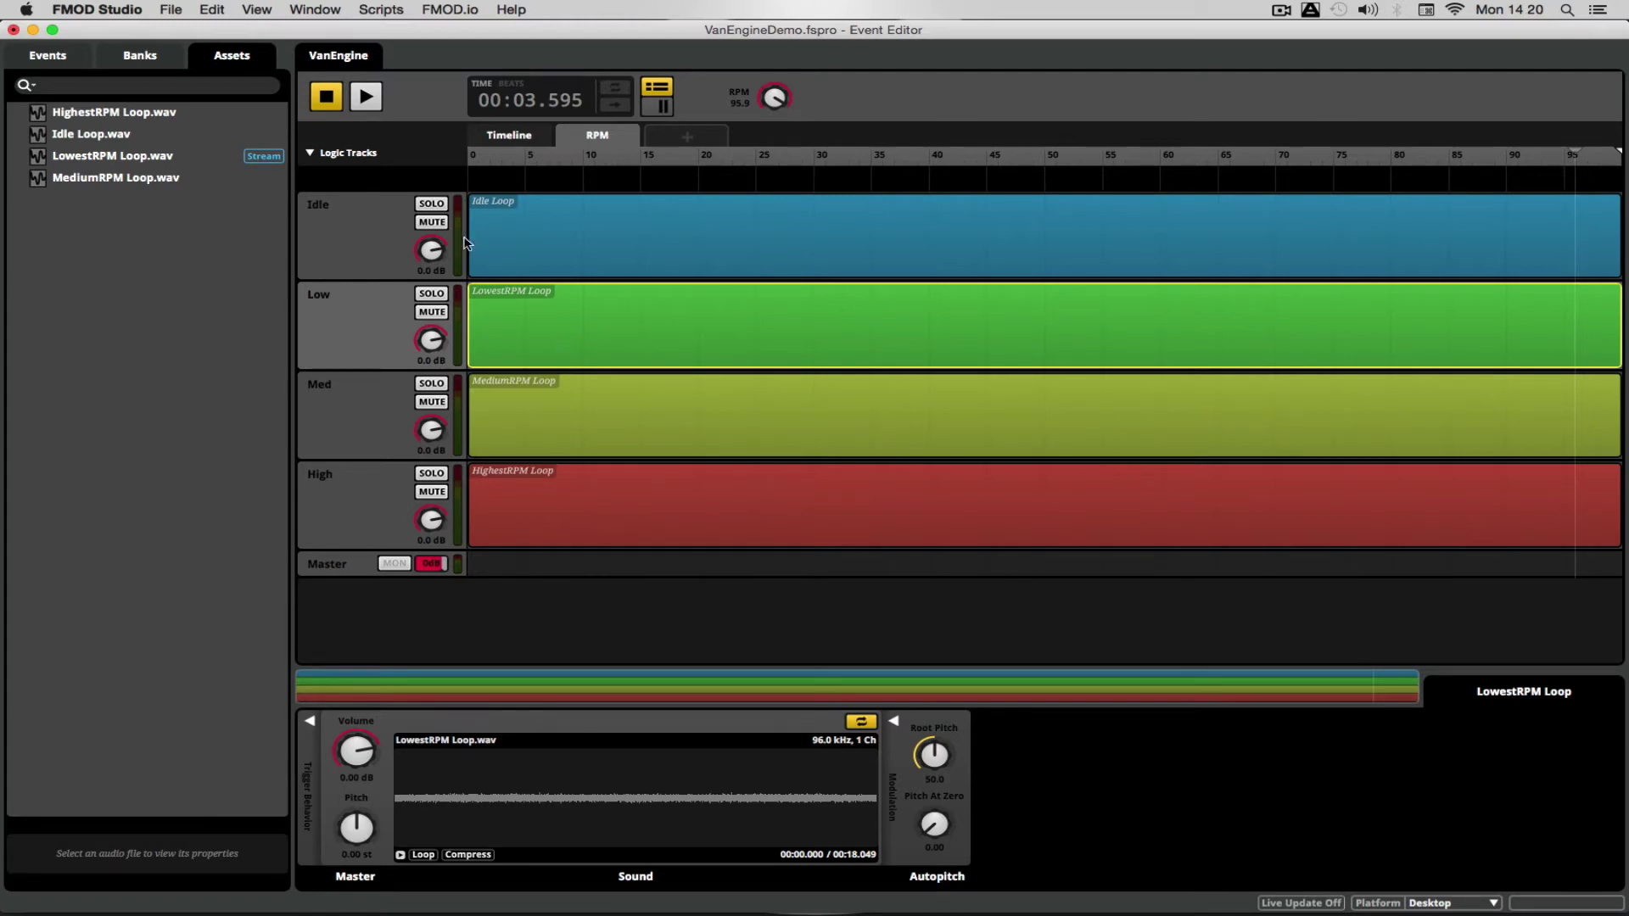
Step: Mute the Idle track and reset the RPM to 0
{"action": "left_click", "coordinate": [433, 222]}
{"action": "left_click", "coordinate": [367, 295]}
{"action": "left_click_drag", "start_coordinate": [600, 154], "coordinate": [392, 164]}
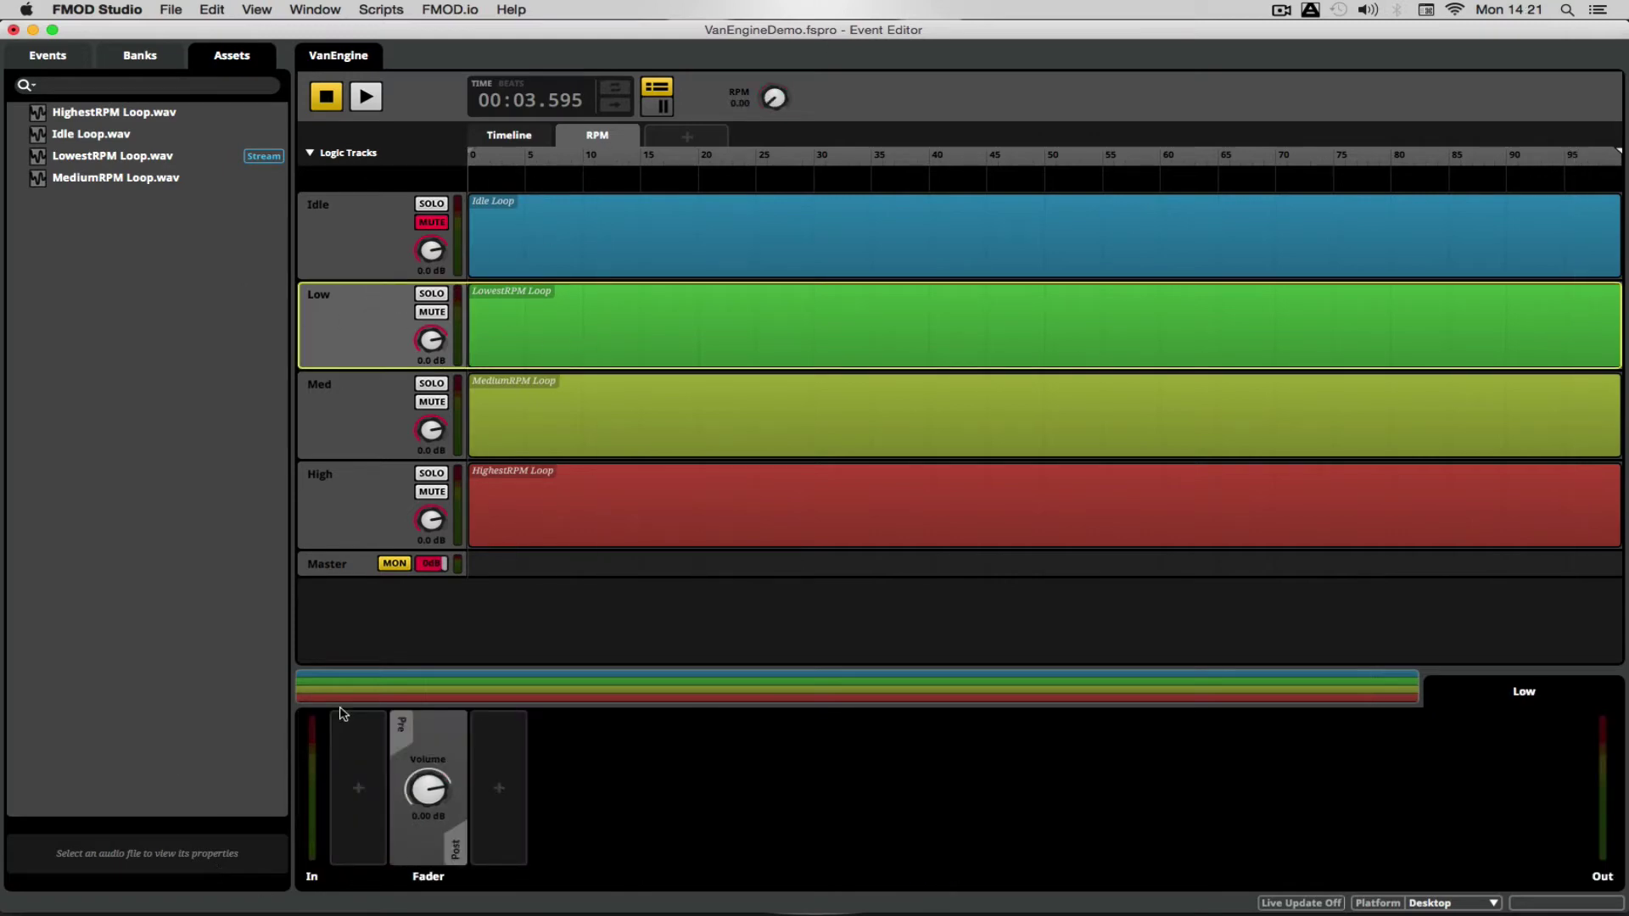
Step: Solo the Low track and audition the LowestRPM Loop at RPM 0
{"action": "left_click", "coordinate": [609, 349]}
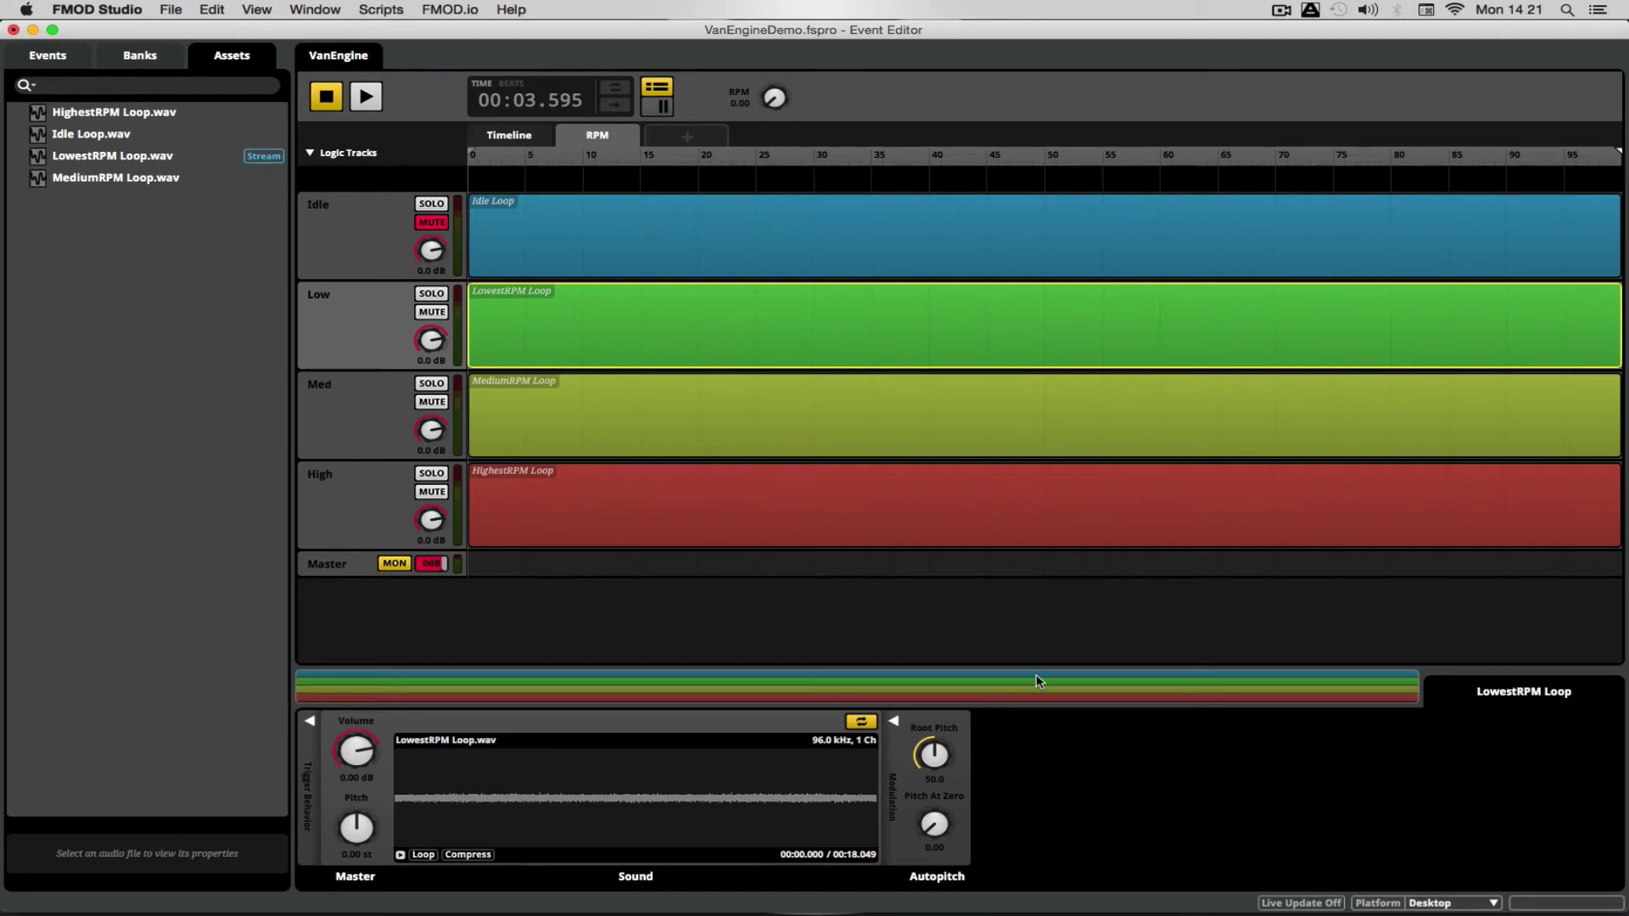
{"action": "left_click_drag", "start_coordinate": [934, 825], "coordinate": [934, 793]}
{"action": "left_click", "coordinate": [421, 287]}
{"action": "left_click", "coordinate": [431, 293]}
{"action": "left_click", "coordinate": [366, 96]}
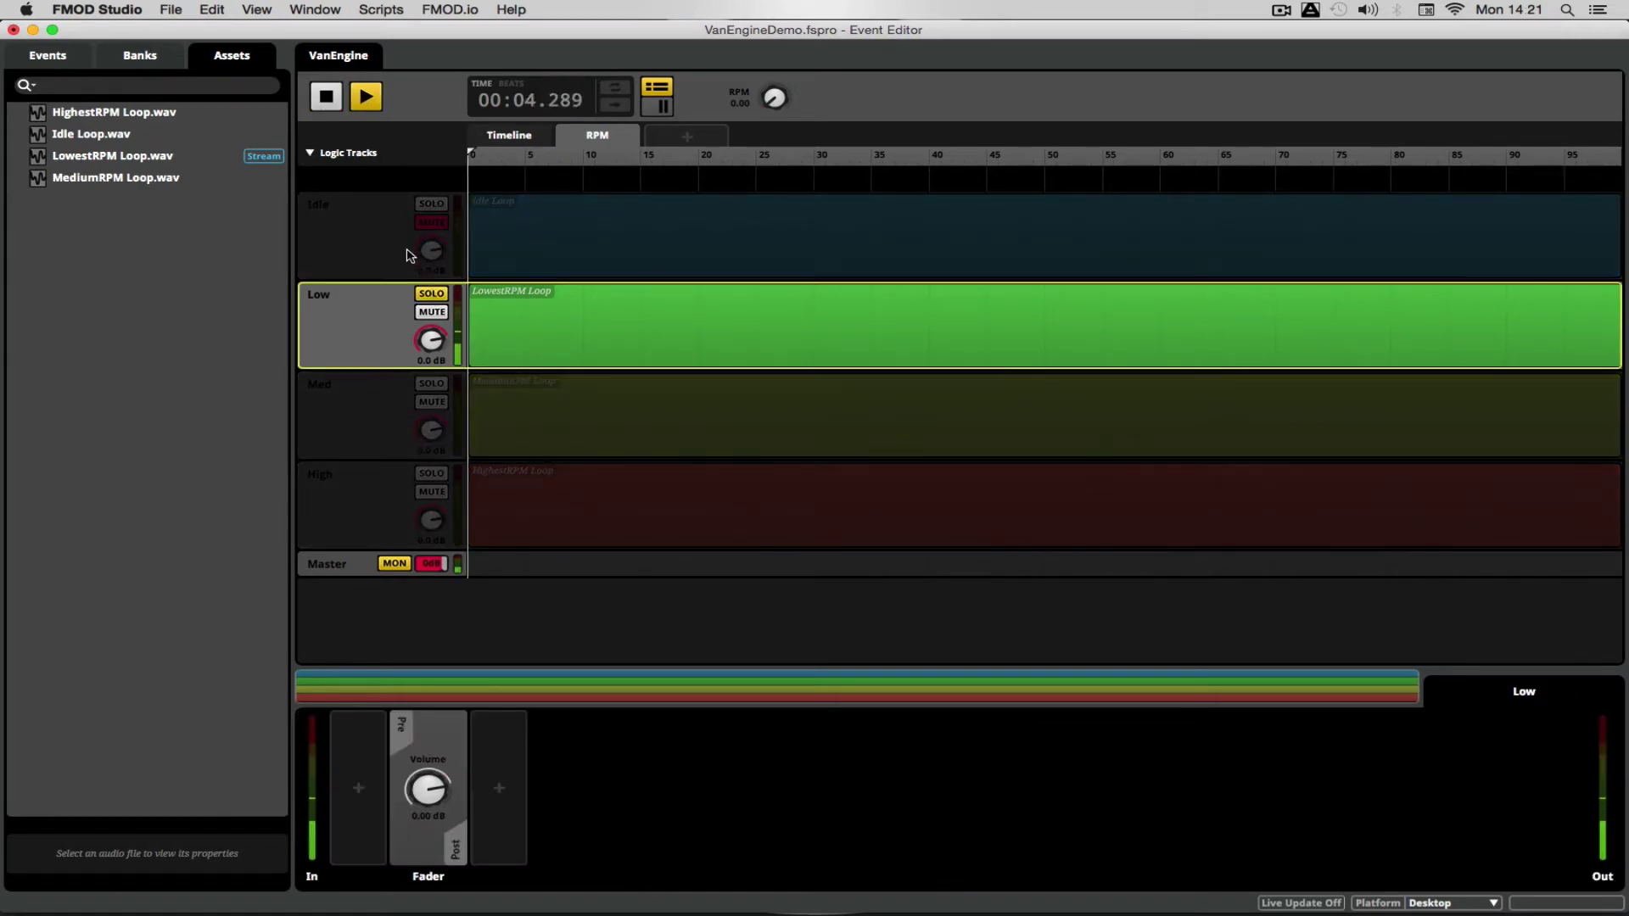
{"action": "key", "text": "space"}
Step: Set the LowestRPM Loop's autopitch Pitch At Zero to 0.80 by ear during playback, and stop playback
{"action": "left_click", "coordinate": [516, 338]}
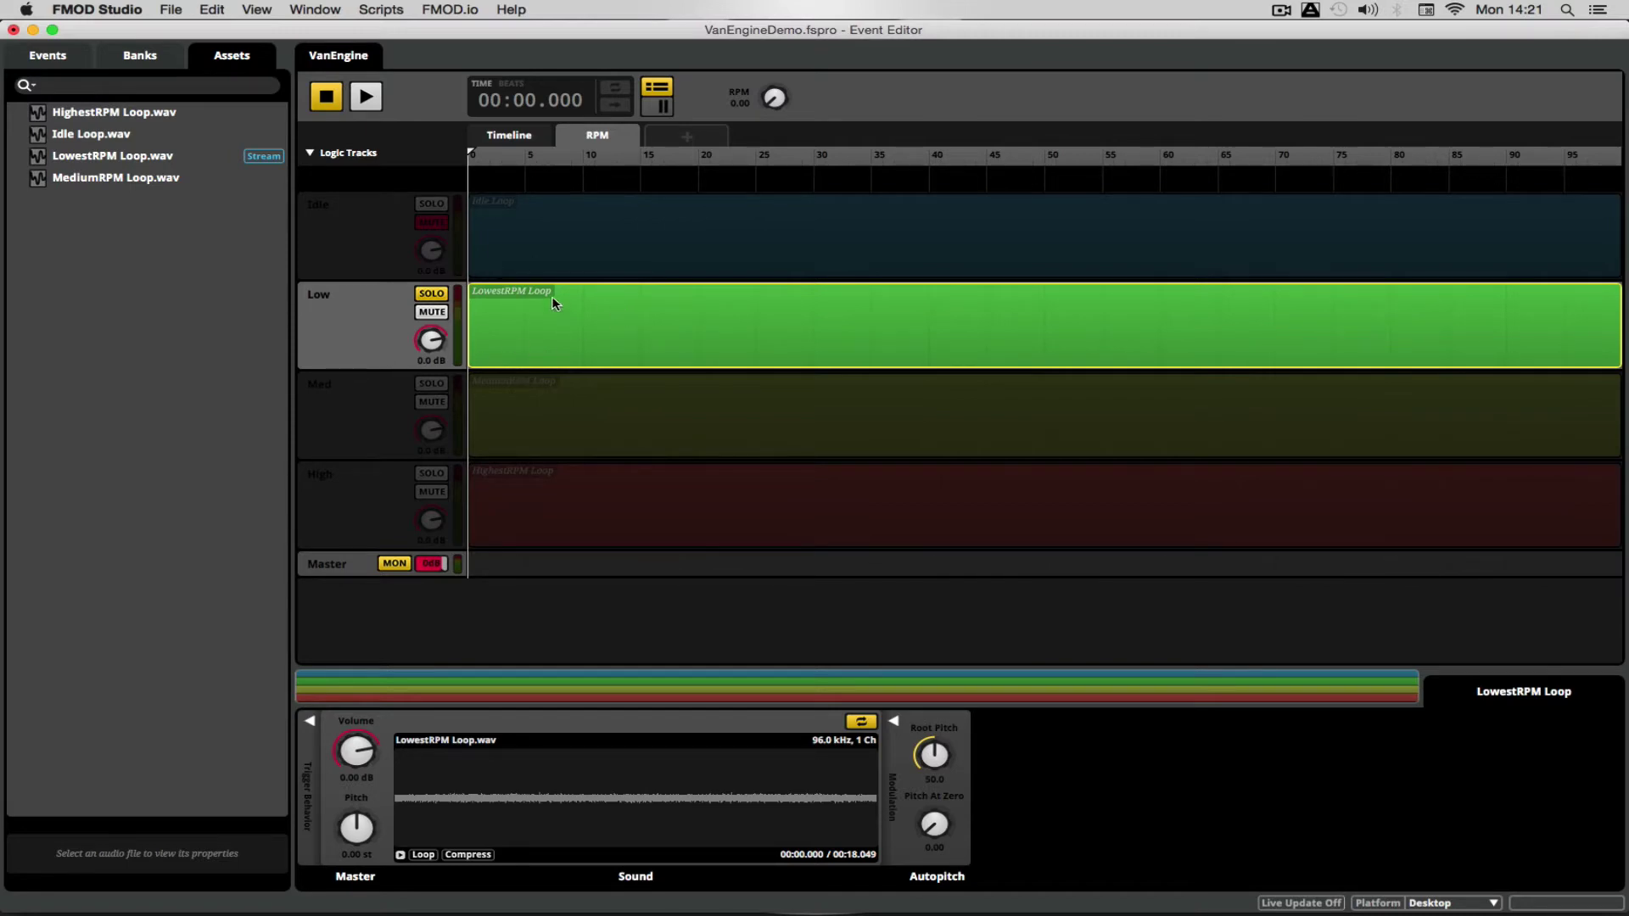
{"action": "key", "text": "space"}
{"action": "mouse_move", "coordinate": [934, 824]}
{"action": "left_mouse_down"}
{"action": "mouse_move", "coordinate": [934, 764]}
{"action": "mouse_move", "coordinate": [934, 821]}
{"action": "left_mouse_up"}
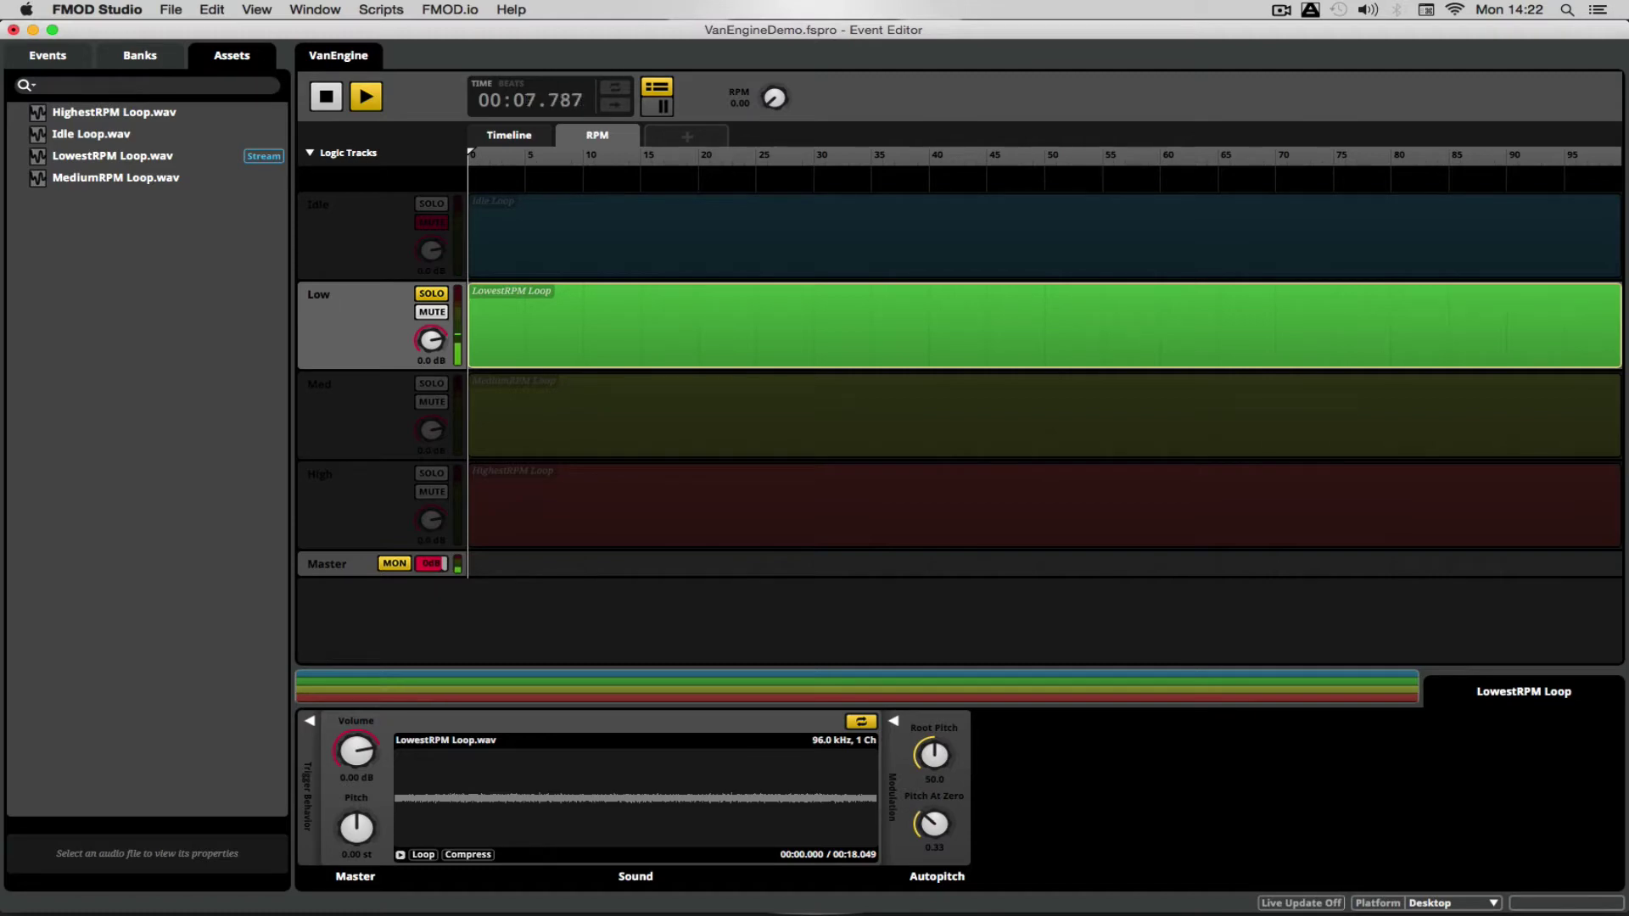
{"action": "left_click_drag", "start_coordinate": [934, 823], "coordinate": [934, 834]}
{"action": "left_click_drag", "start_coordinate": [944, 812], "coordinate": [934, 823]}
{"action": "left_click", "coordinate": [326, 97]}
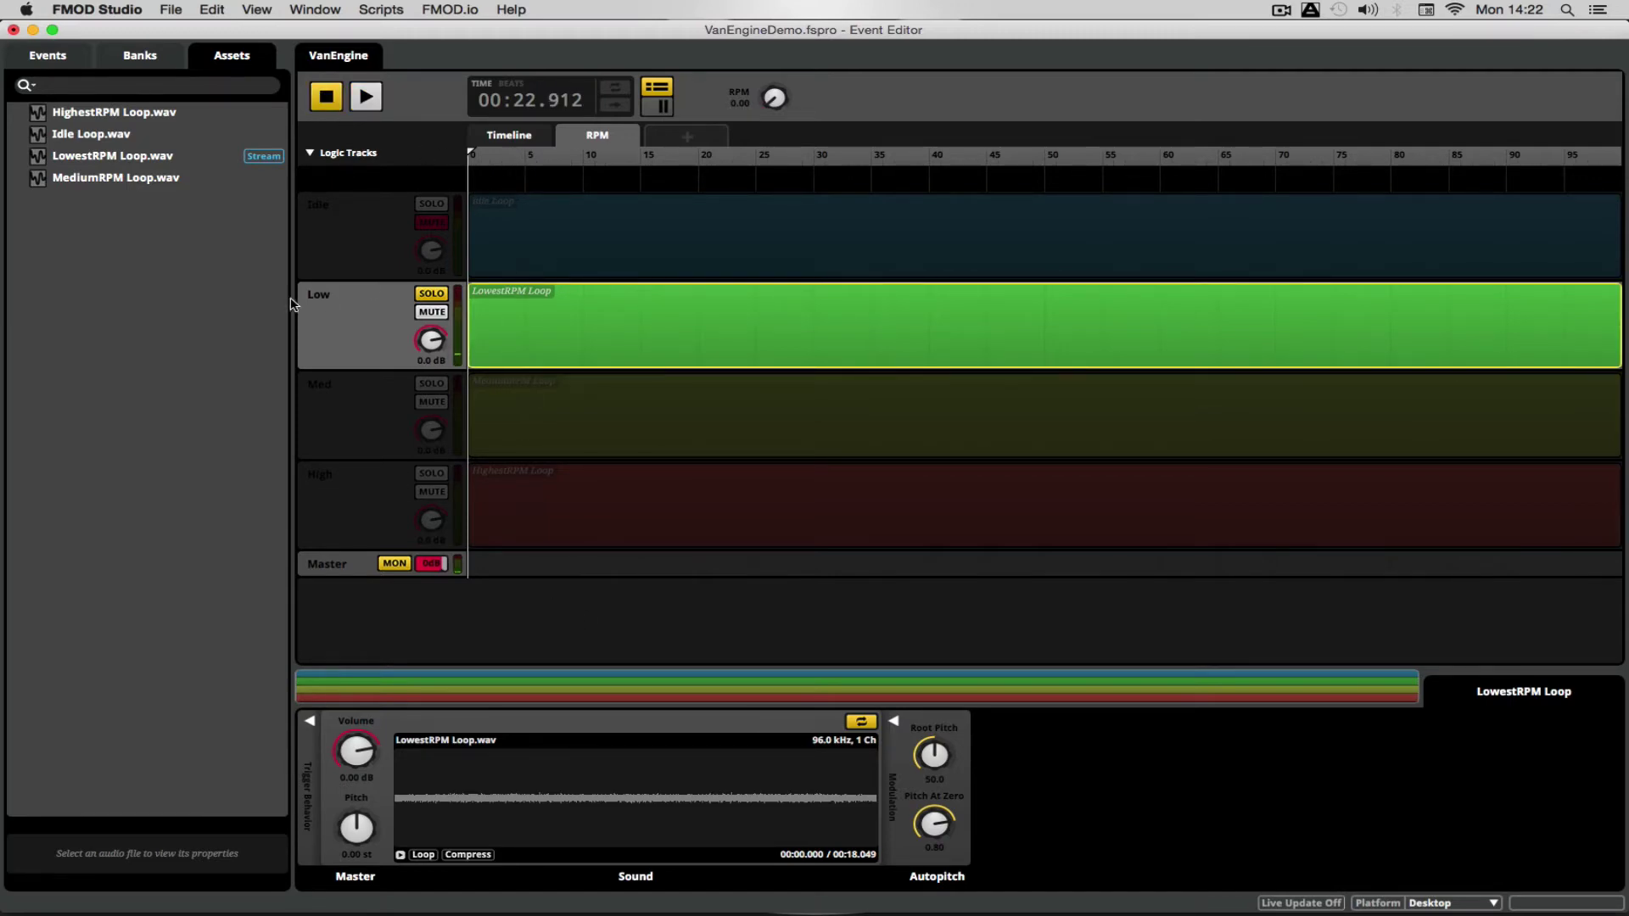
Step: Solo the High track at RPM 100 and add an Autopitch modulator to the HighestRPM Loop instrument's pitch
{"action": "left_click", "coordinate": [434, 475]}
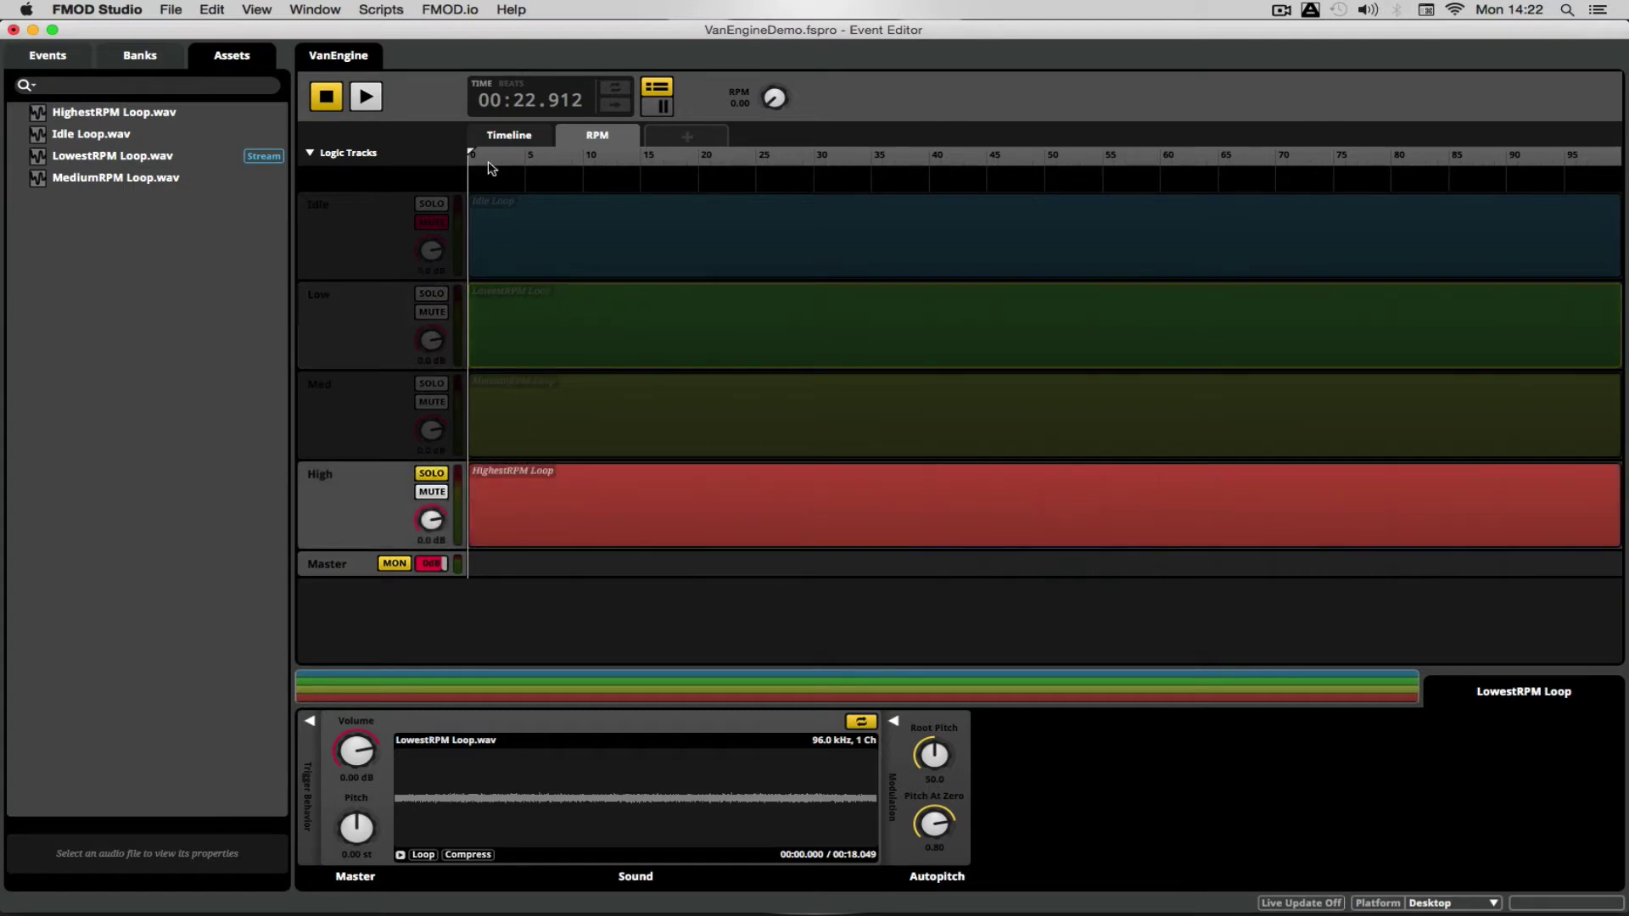
{"action": "left_click_drag", "start_coordinate": [774, 98], "coordinate": [774, 68]}
{"action": "left_click", "coordinate": [558, 506]}
{"action": "right_click", "coordinate": [356, 829]}
{"action": "mouse_move", "coordinate": [406, 861]}
{"action": "left_click", "coordinate": [548, 897]}
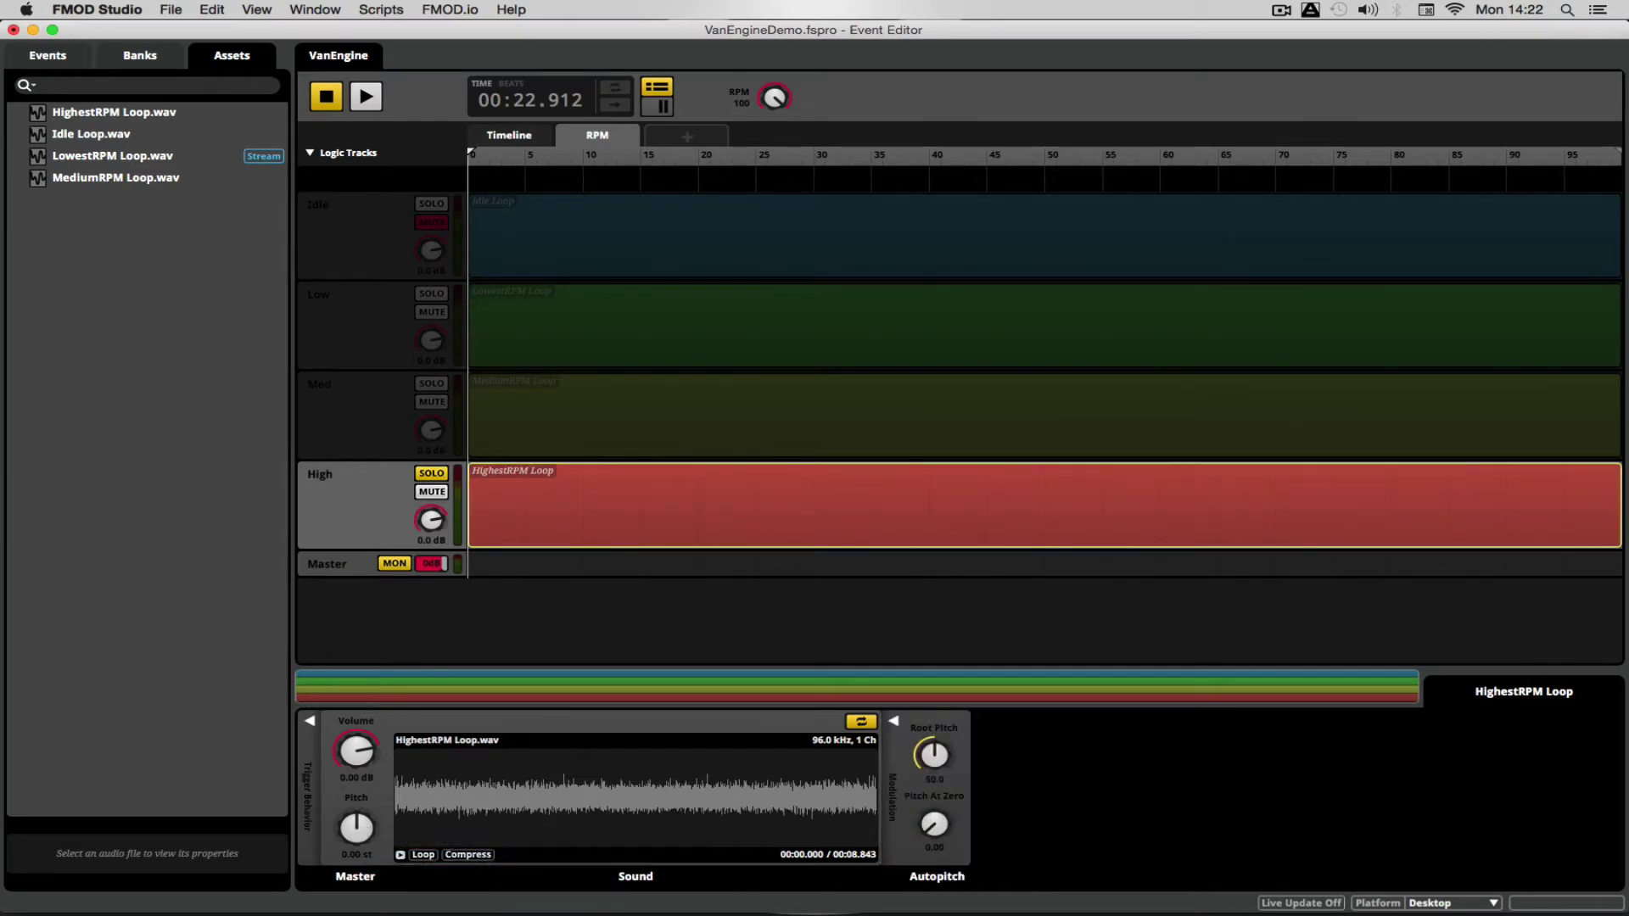
Step: Set the HighestRPM Loop's autopitch Pitch At Zero to 0.01 and Root Pitch to 100, auditioning the result
{"action": "mouse_move", "coordinate": [946, 827]}
{"action": "left_mouse_down"}
{"action": "mouse_move", "coordinate": [946, 812]}
{"action": "mouse_move", "coordinate": [956, 832]}
{"action": "left_mouse_up"}
{"action": "left_click_drag", "start_coordinate": [934, 752], "coordinate": [938, 739]}
{"action": "key", "text": "space"}
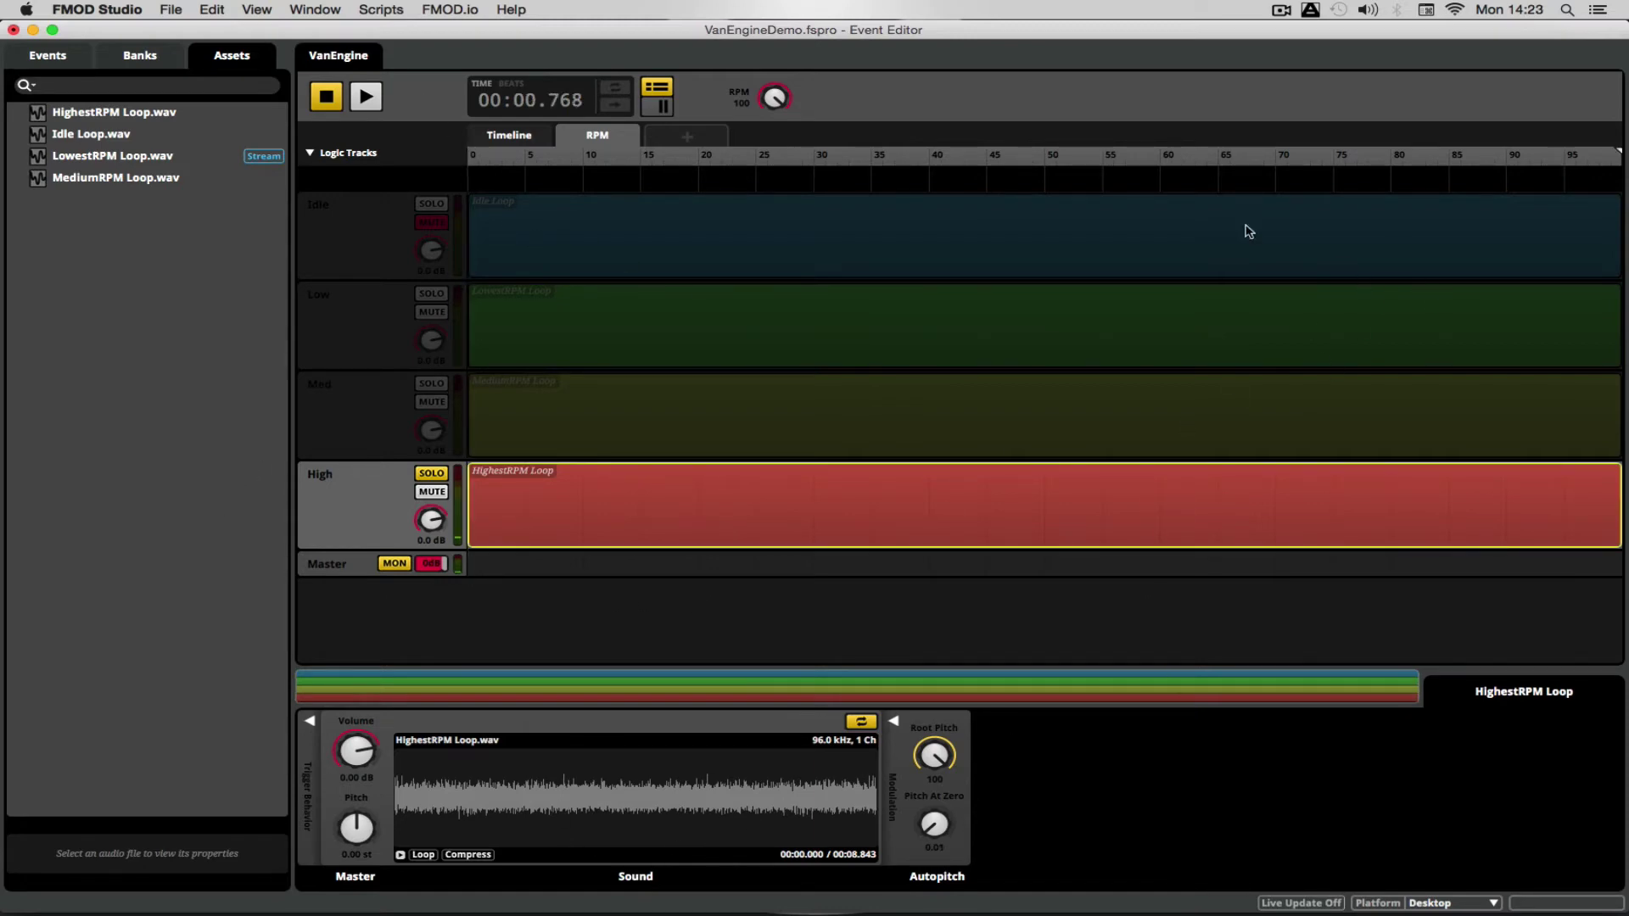
{"action": "left_click", "coordinate": [365, 98]}
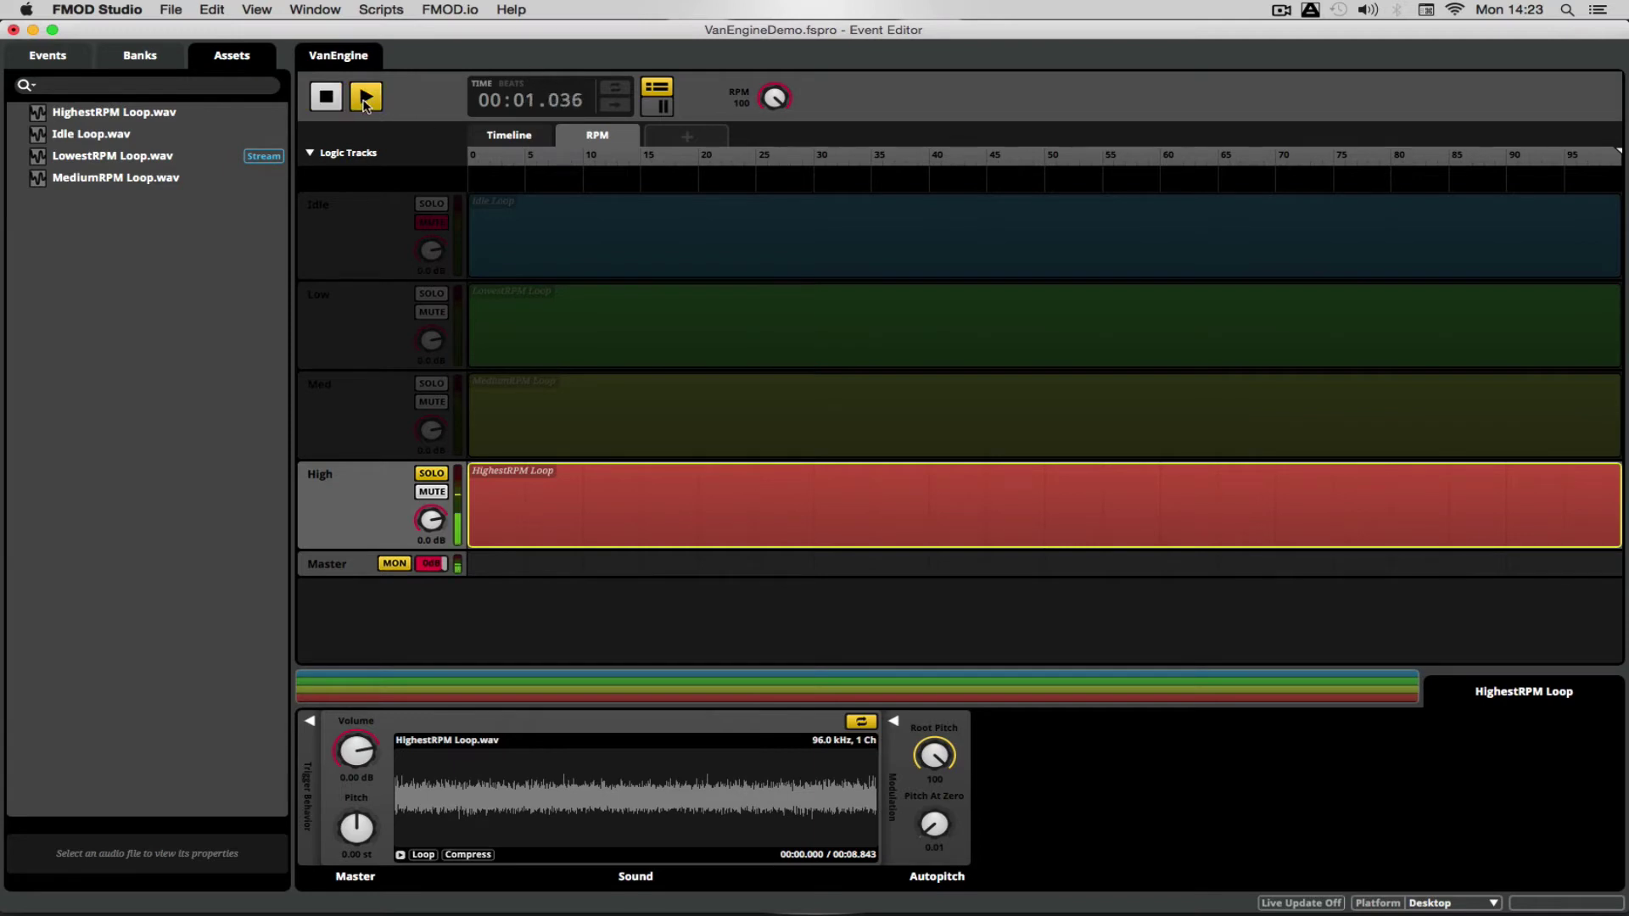
{"action": "left_click", "coordinate": [325, 98]}
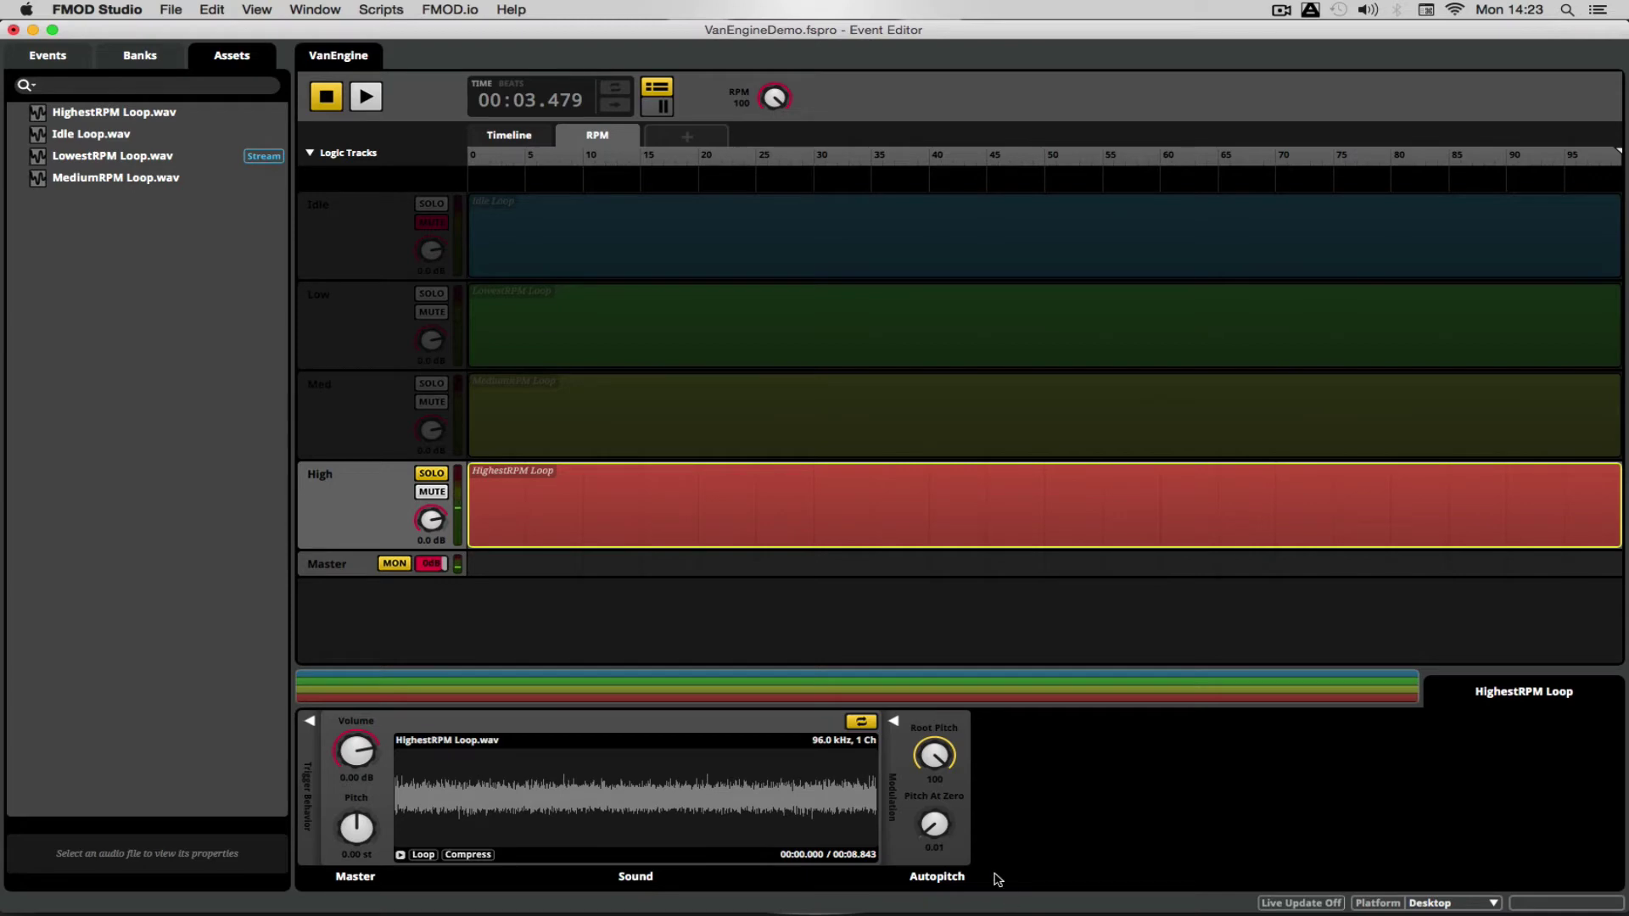
Step: Tune the HighestRPM Loop's autopitch Root Pitch by ear to 75.5 during playback, and stop playback
{"action": "left_click_drag", "start_coordinate": [937, 753], "coordinate": [936, 760]}
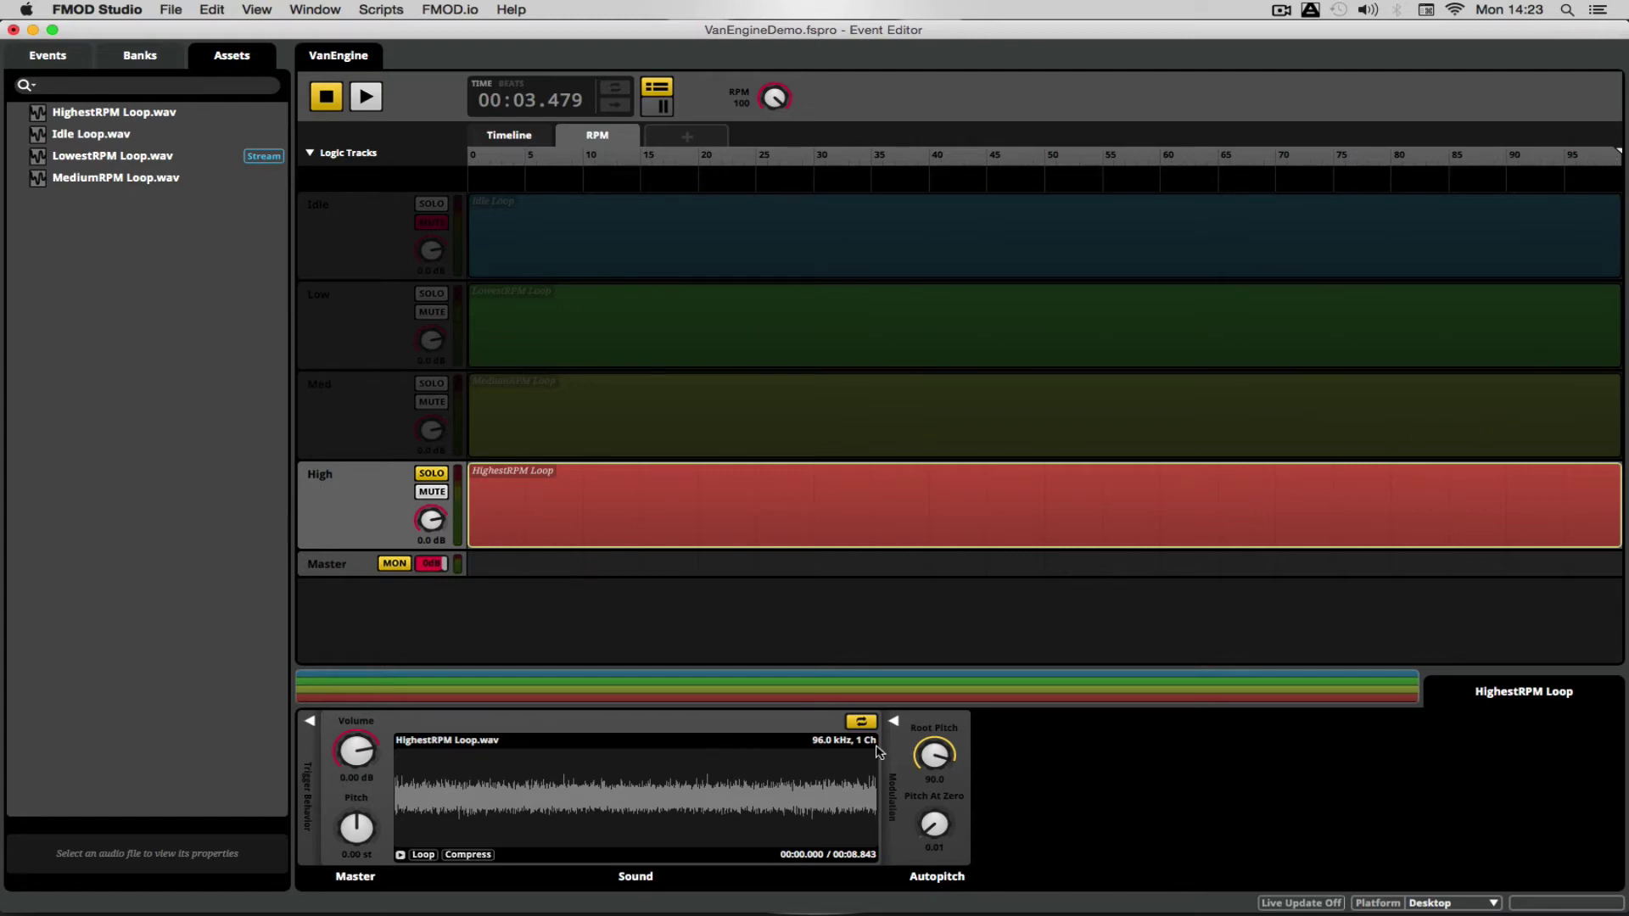
{"action": "left_click_drag", "start_coordinate": [926, 757], "coordinate": [926, 745]}
{"action": "left_click", "coordinate": [367, 97]}
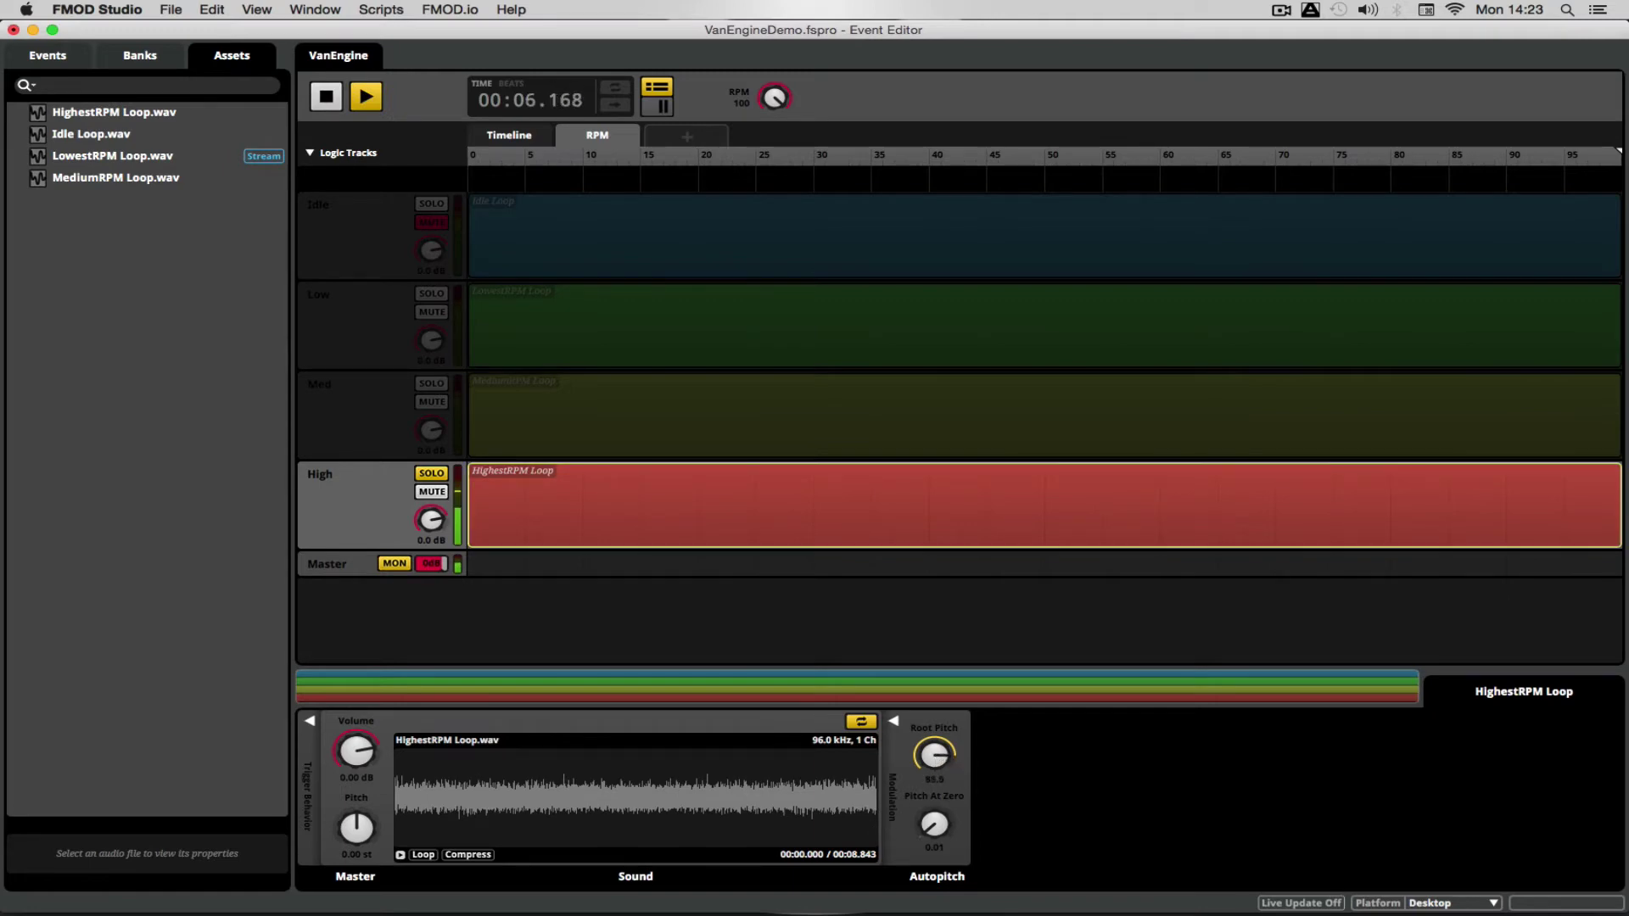
{"action": "mouse_move", "coordinate": [934, 754]}
{"action": "left_mouse_down"}
{"action": "mouse_move", "coordinate": [934, 797]}
{"action": "mouse_move", "coordinate": [937, 744]}
{"action": "left_mouse_up"}
{"action": "left_click", "coordinate": [320, 102]}
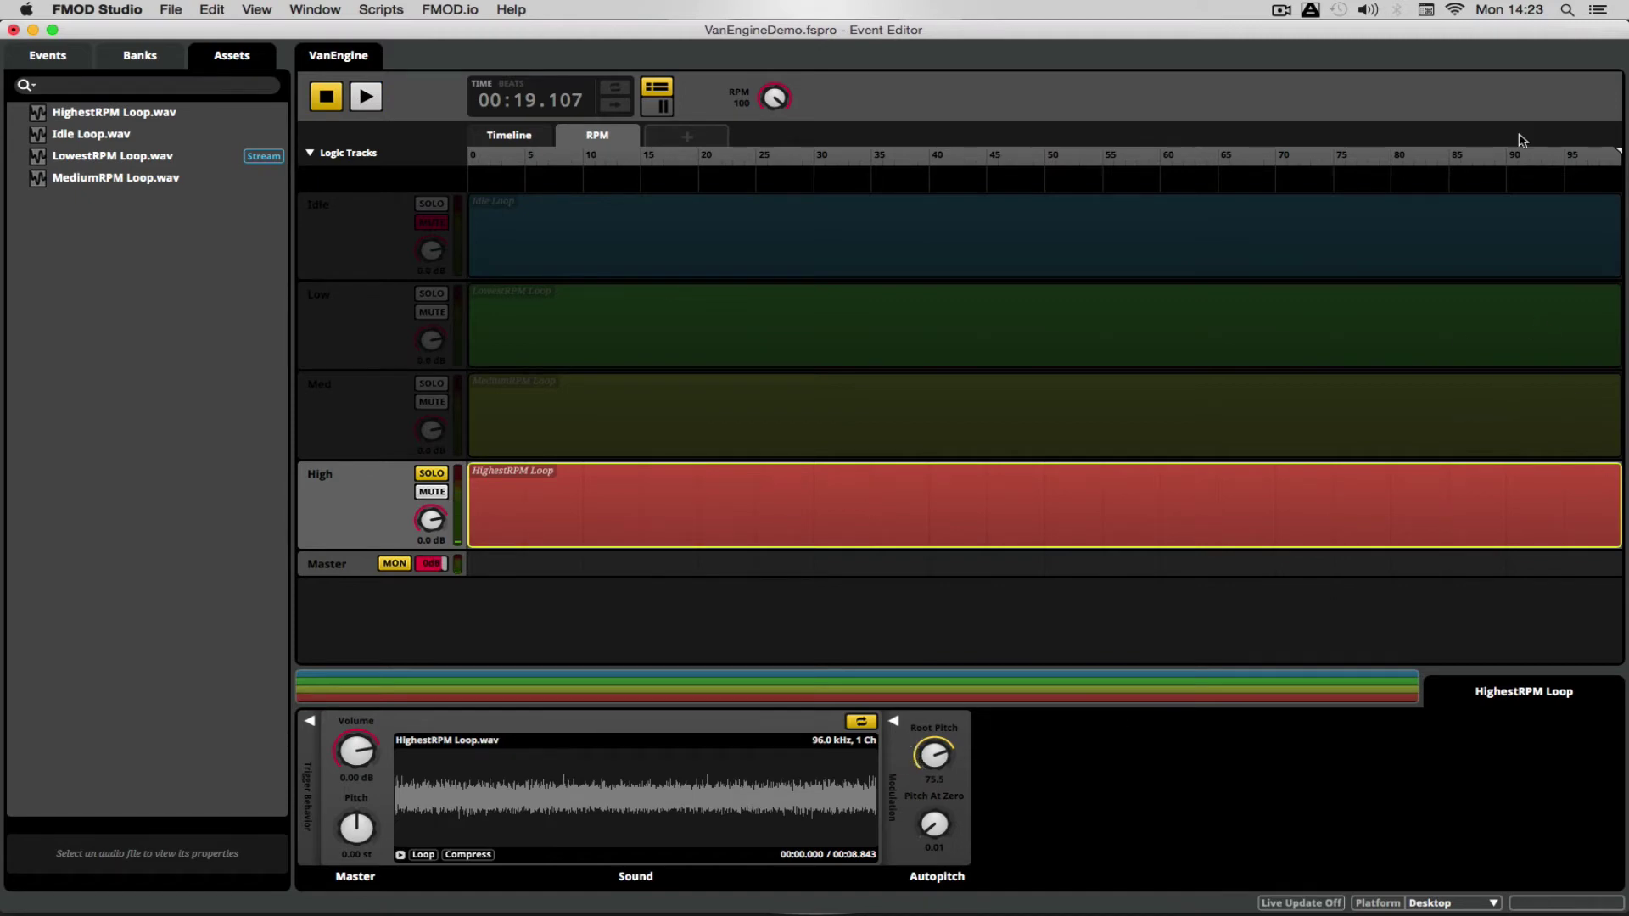
Step: Audition the High track alone near RPM 100 and the Low track alone at RPM 0 to compare their pitch
{"action": "left_click_drag", "start_coordinate": [1519, 145], "coordinate": [1336, 165]}
{"action": "left_click_drag", "start_coordinate": [1493, 153], "coordinate": [1617, 153]}
{"action": "left_click", "coordinate": [365, 98]}
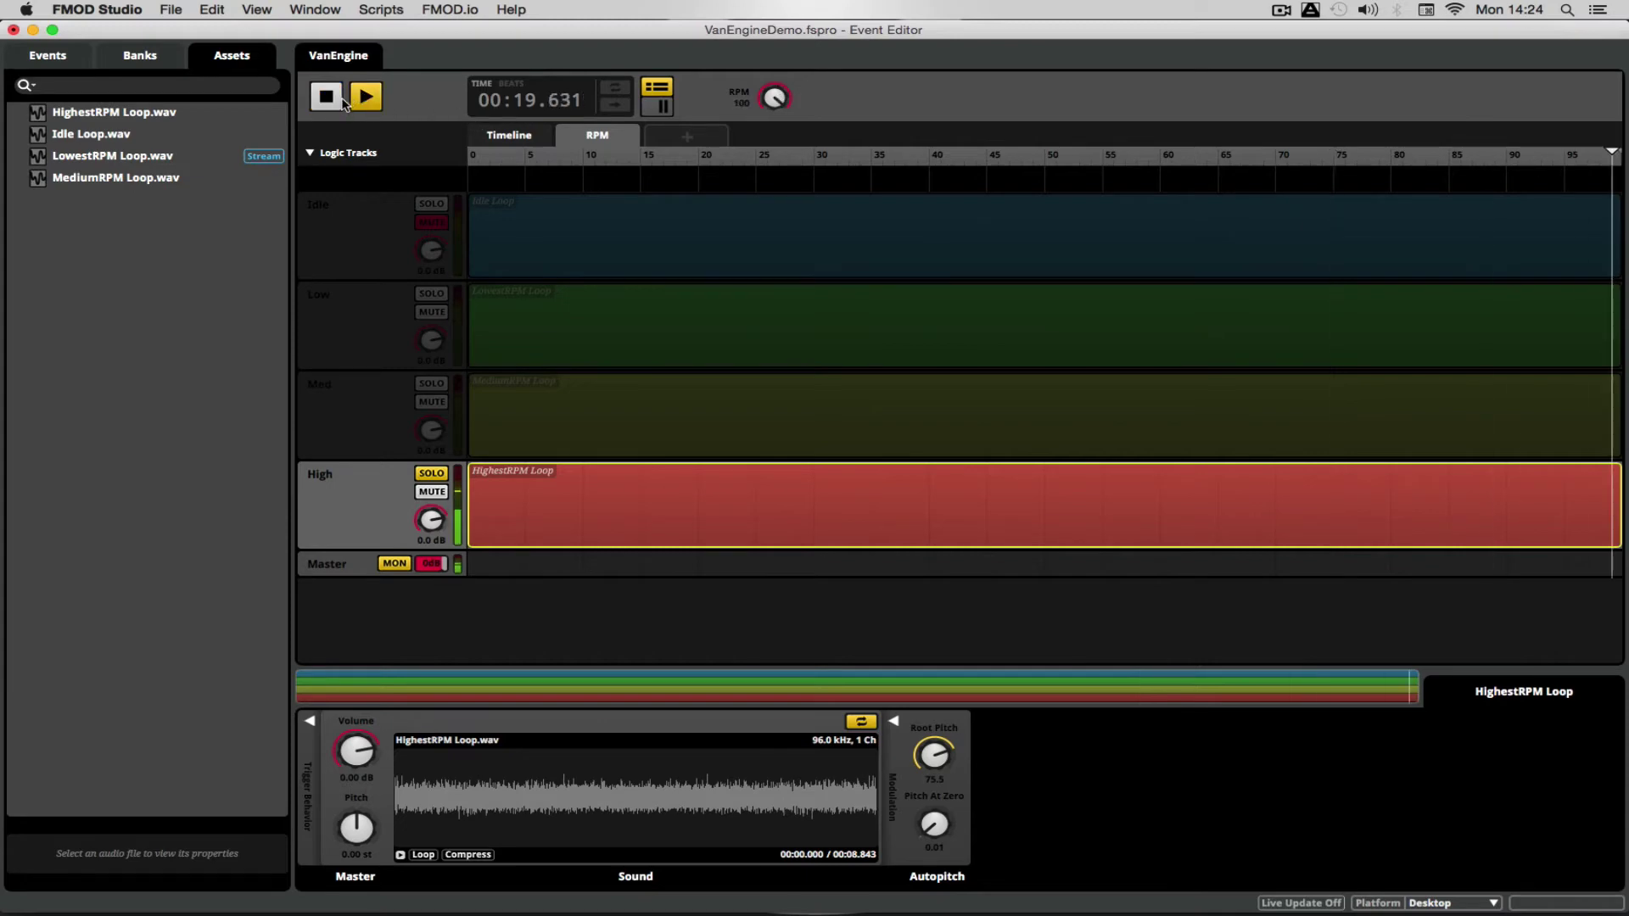
{"action": "left_click", "coordinate": [326, 98]}
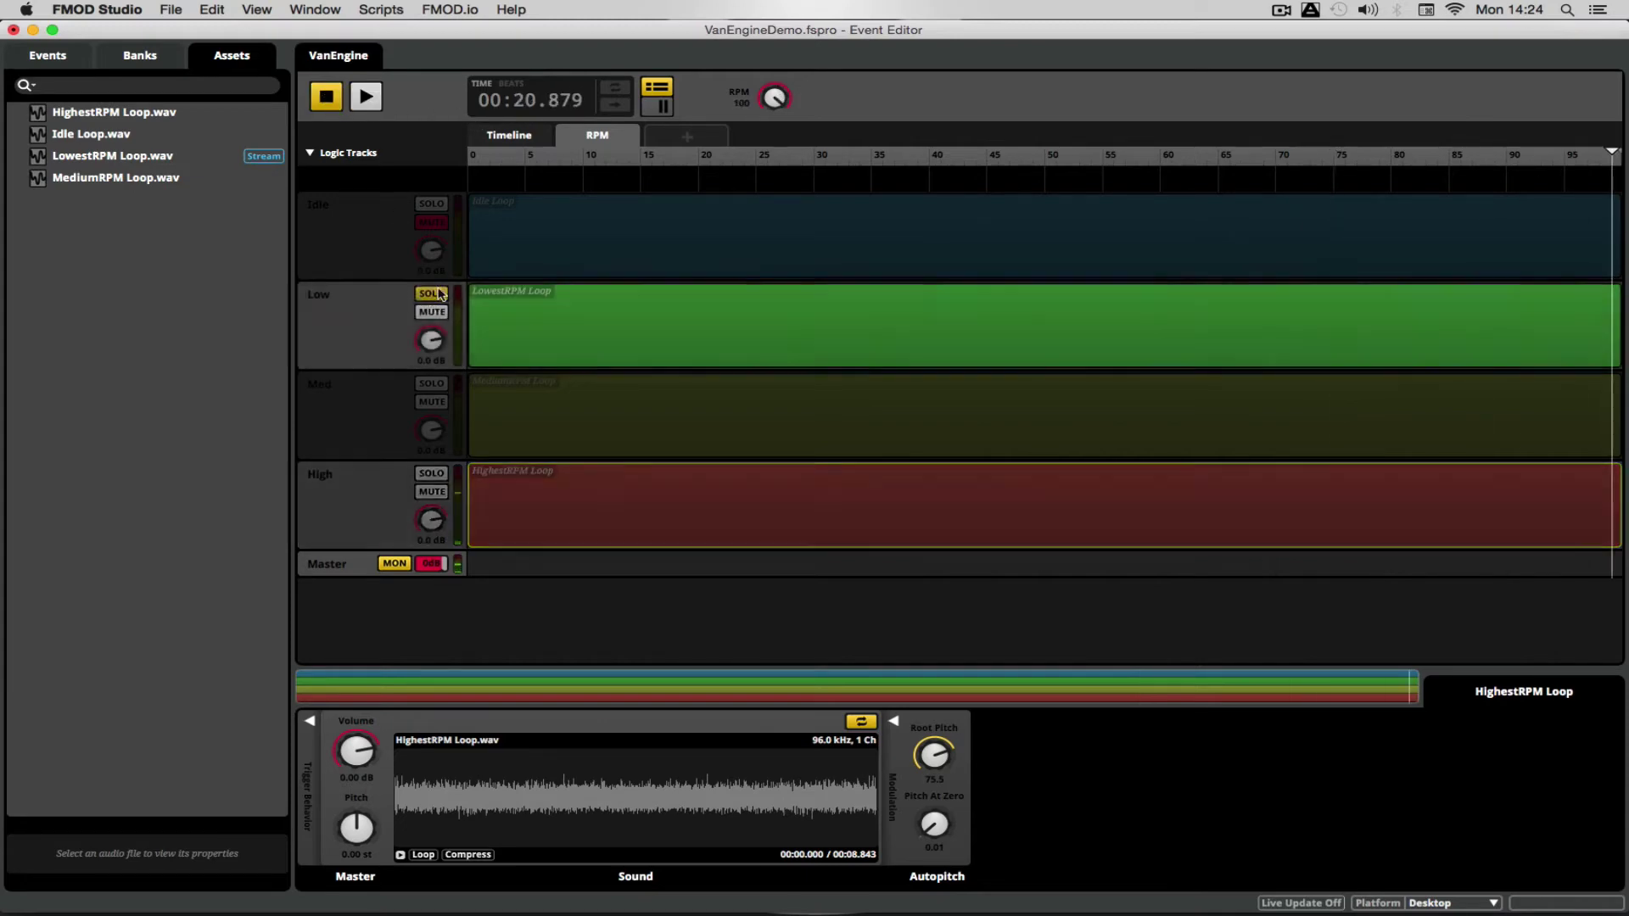
{"action": "key", "text": "space"}
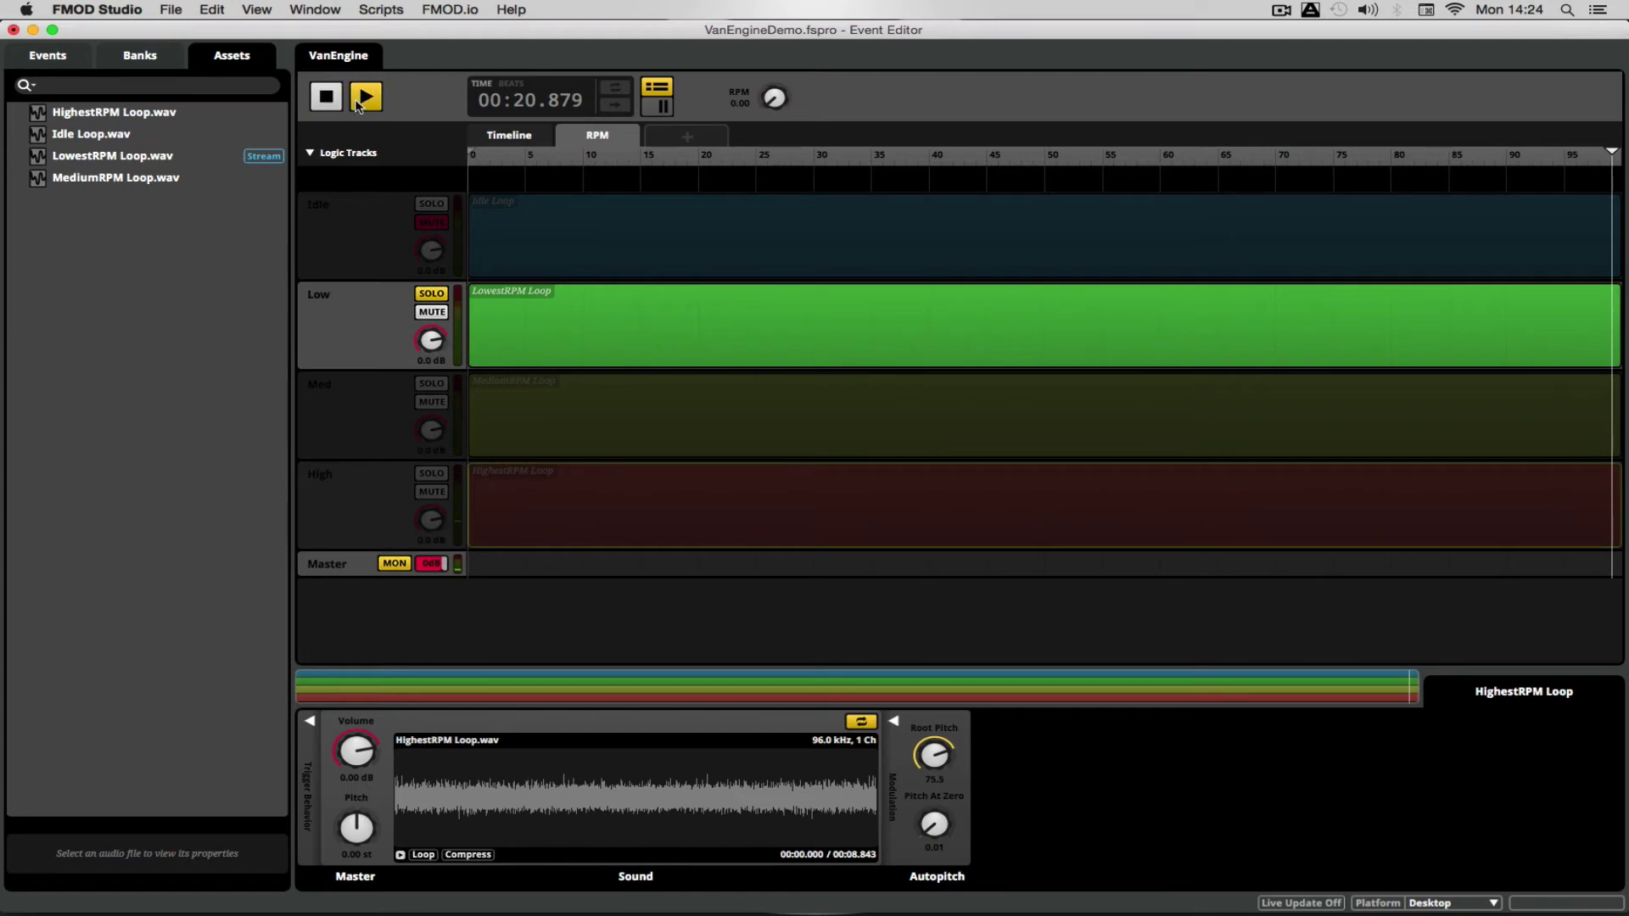
{"action": "left_click", "coordinate": [330, 108]}
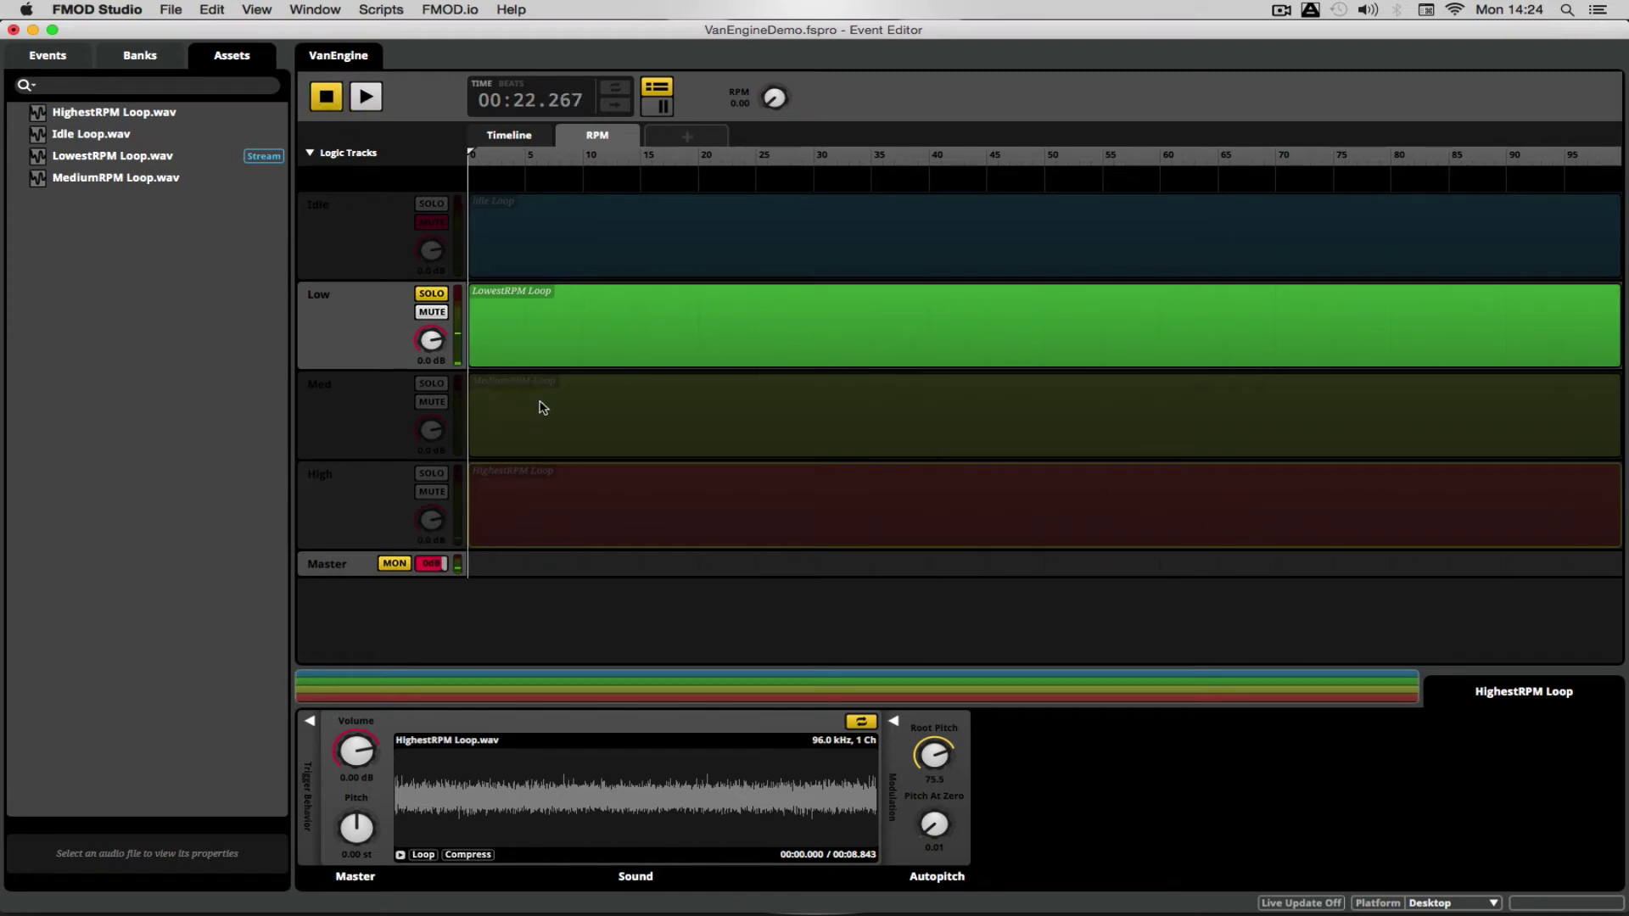
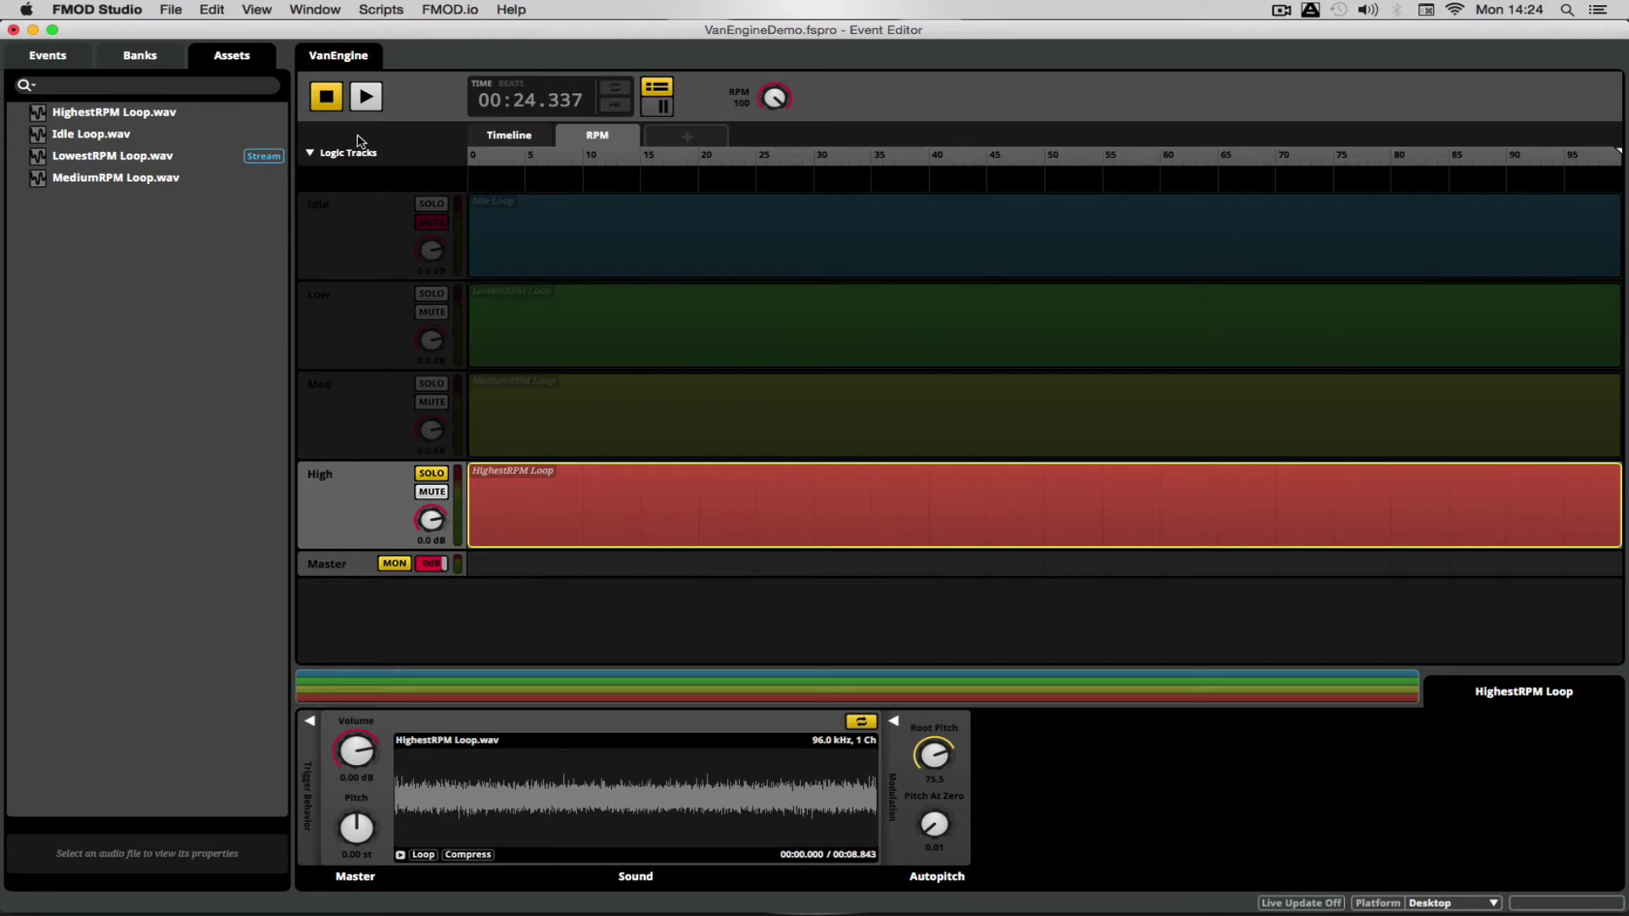
Step: Play the event at RPM 100 with the Low track soloed and lower the LowestRPM Loop's autopitch Root Pitch to 2.50
{"action": "left_click", "coordinate": [365, 97]}
{"action": "left_click", "coordinate": [431, 294]}
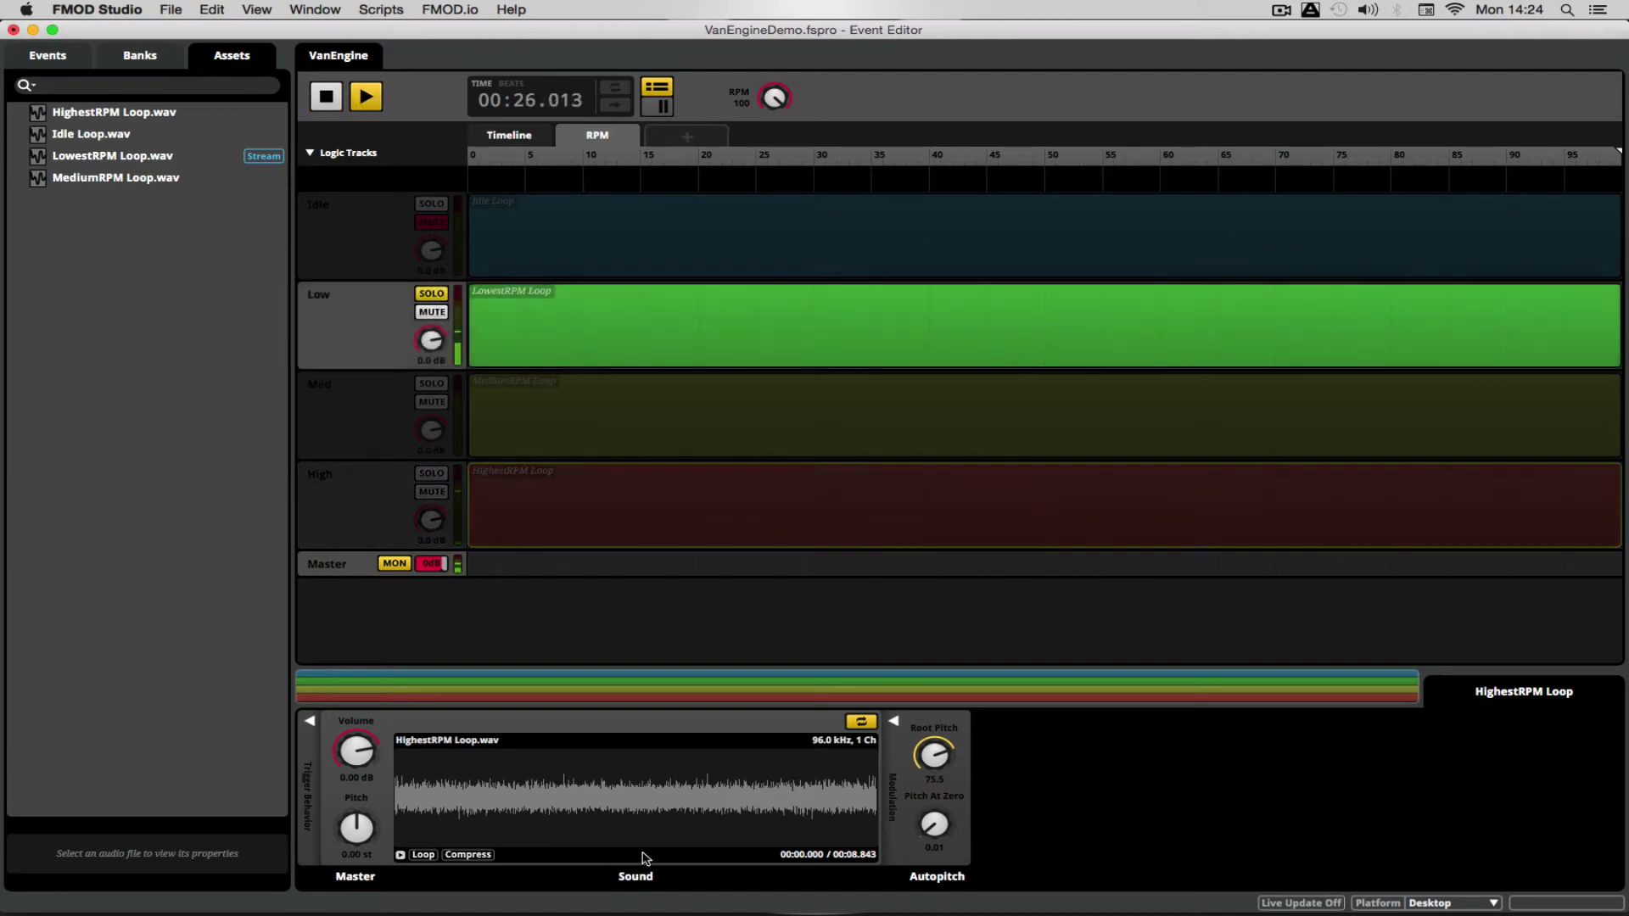
{"action": "left_click", "coordinate": [568, 327]}
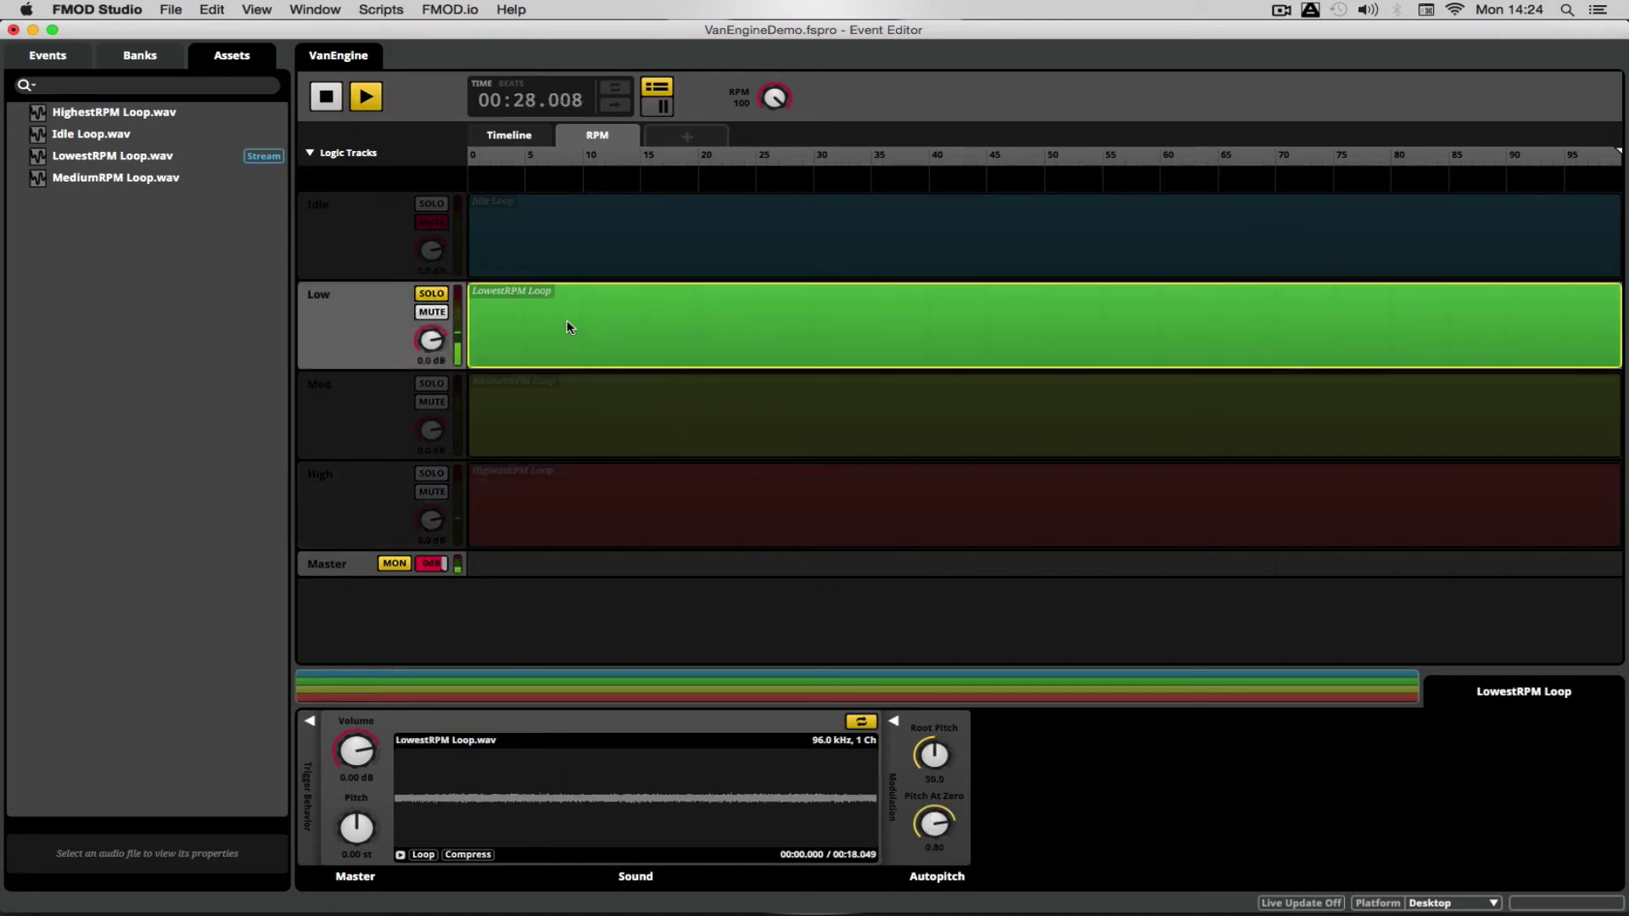
{"action": "left_click_drag", "start_coordinate": [936, 757], "coordinate": [936, 814]}
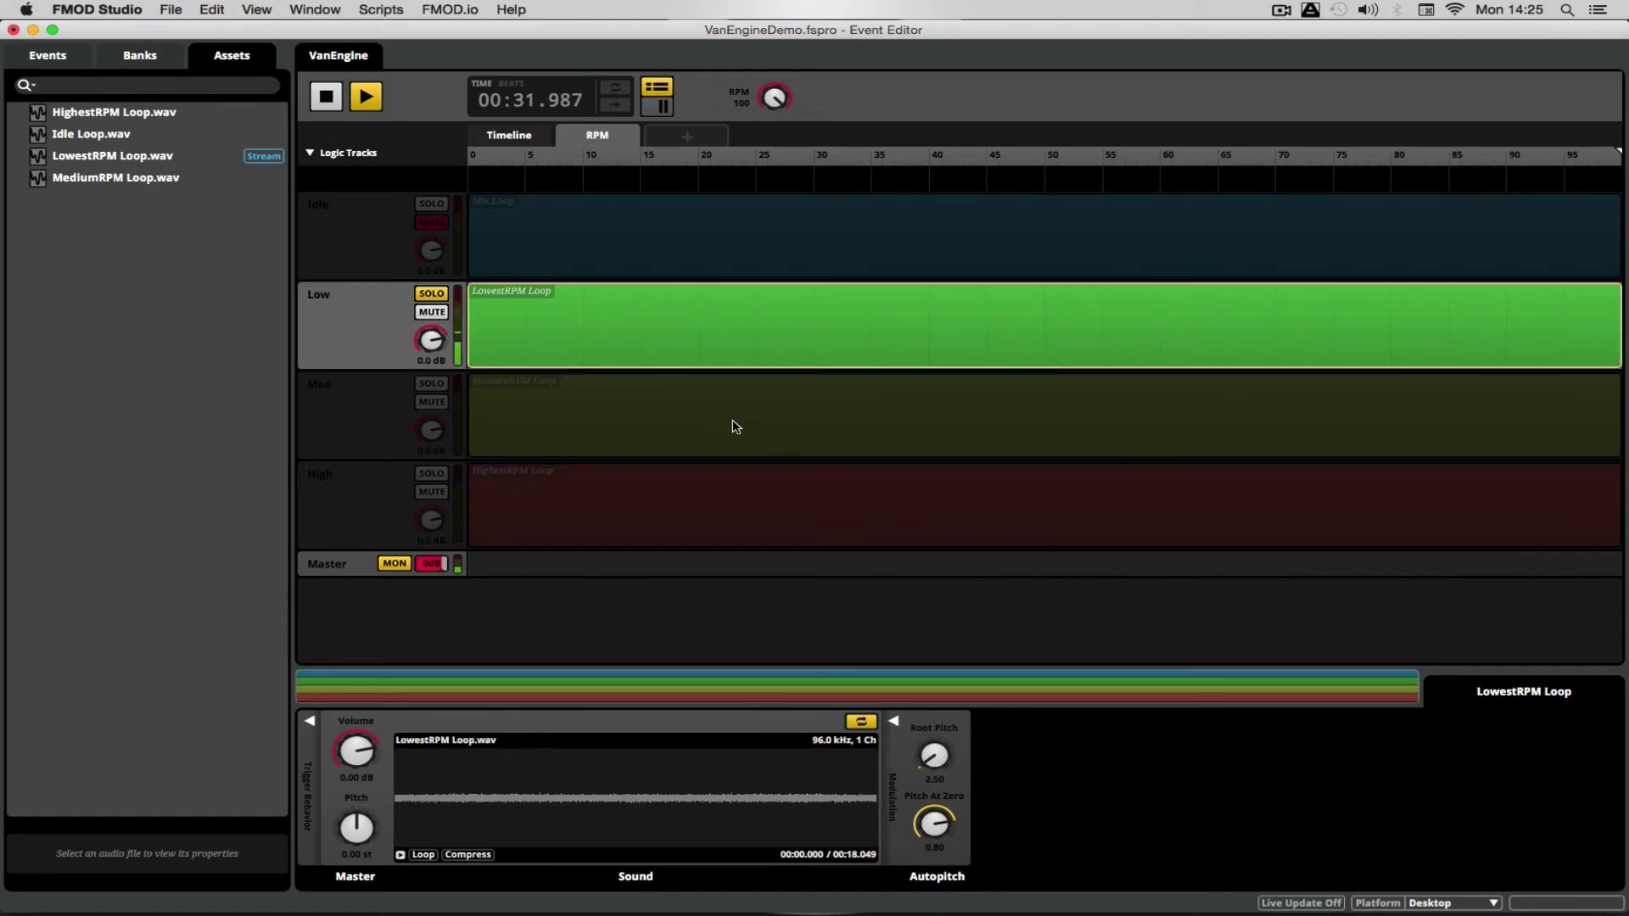
Step: Tune the LowestRPM Loop's autopitch Root Pitch to 10.5 by alternately soloing the High and Low tracks, and stop playback
{"action": "left_click", "coordinate": [431, 472]}
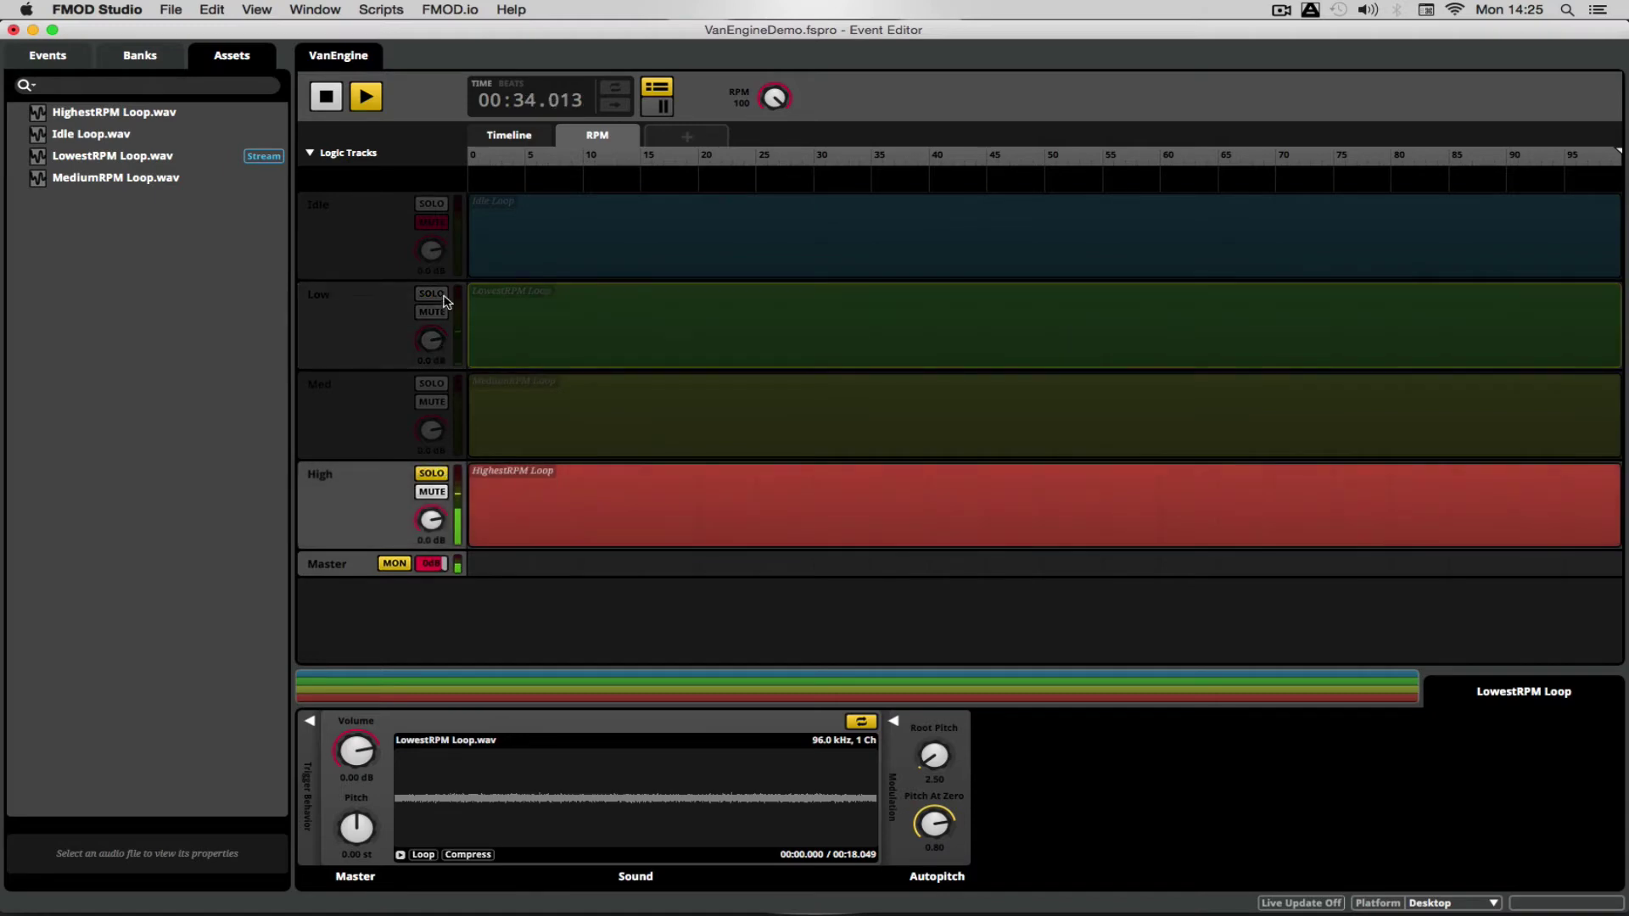
{"action": "left_click", "coordinate": [435, 294]}
{"action": "left_click", "coordinate": [877, 718]}
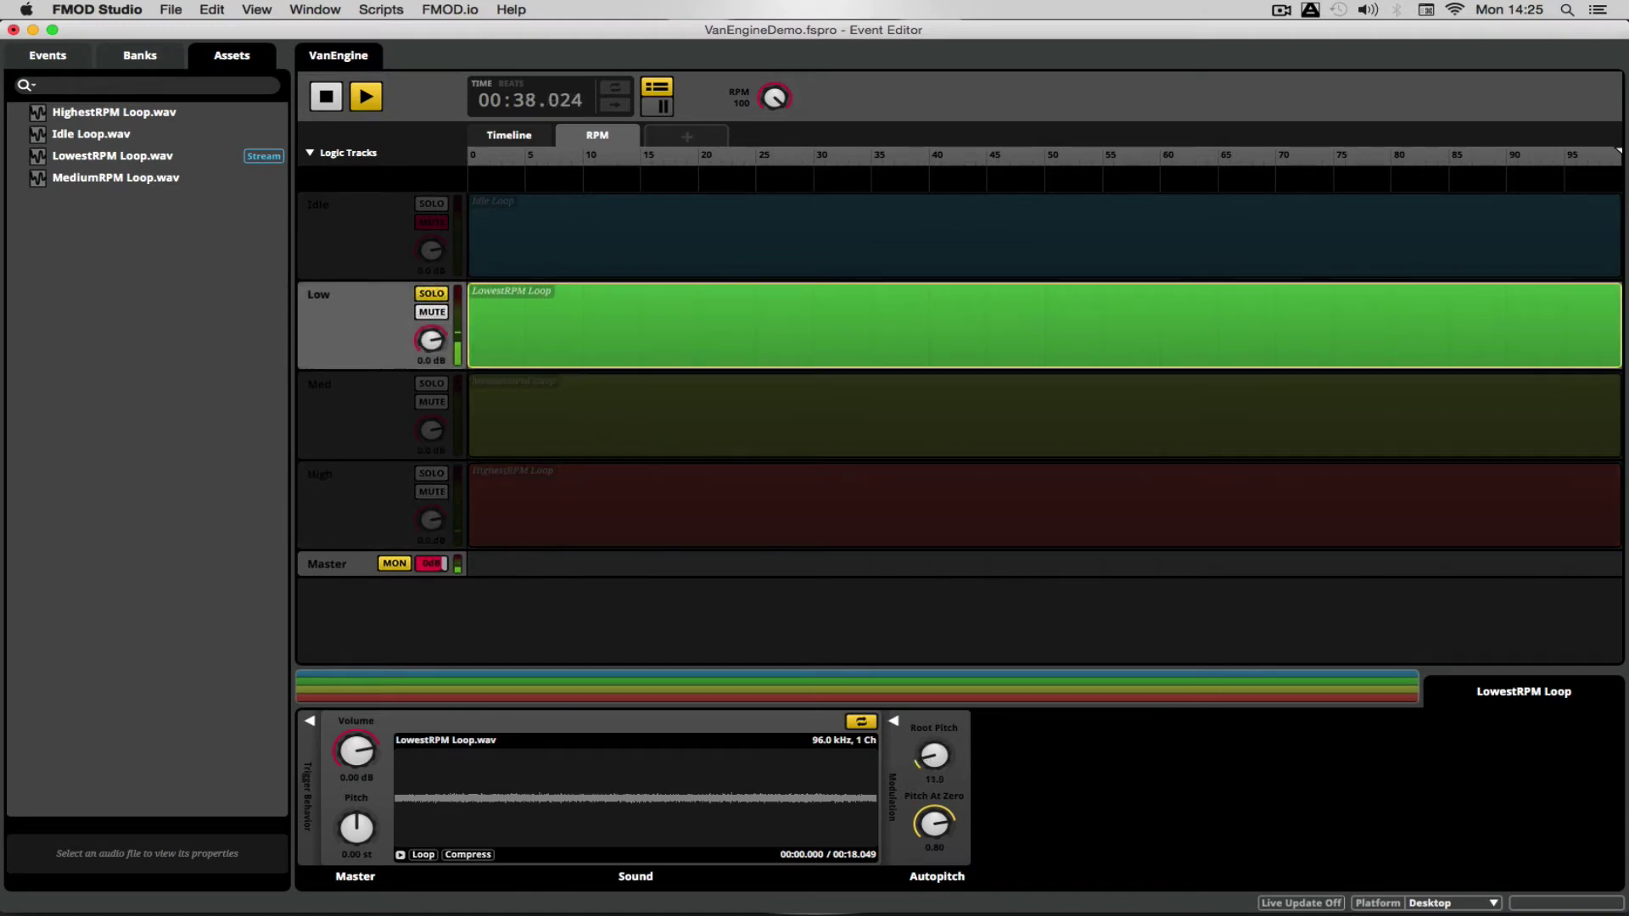
{"action": "left_click", "coordinate": [437, 474]}
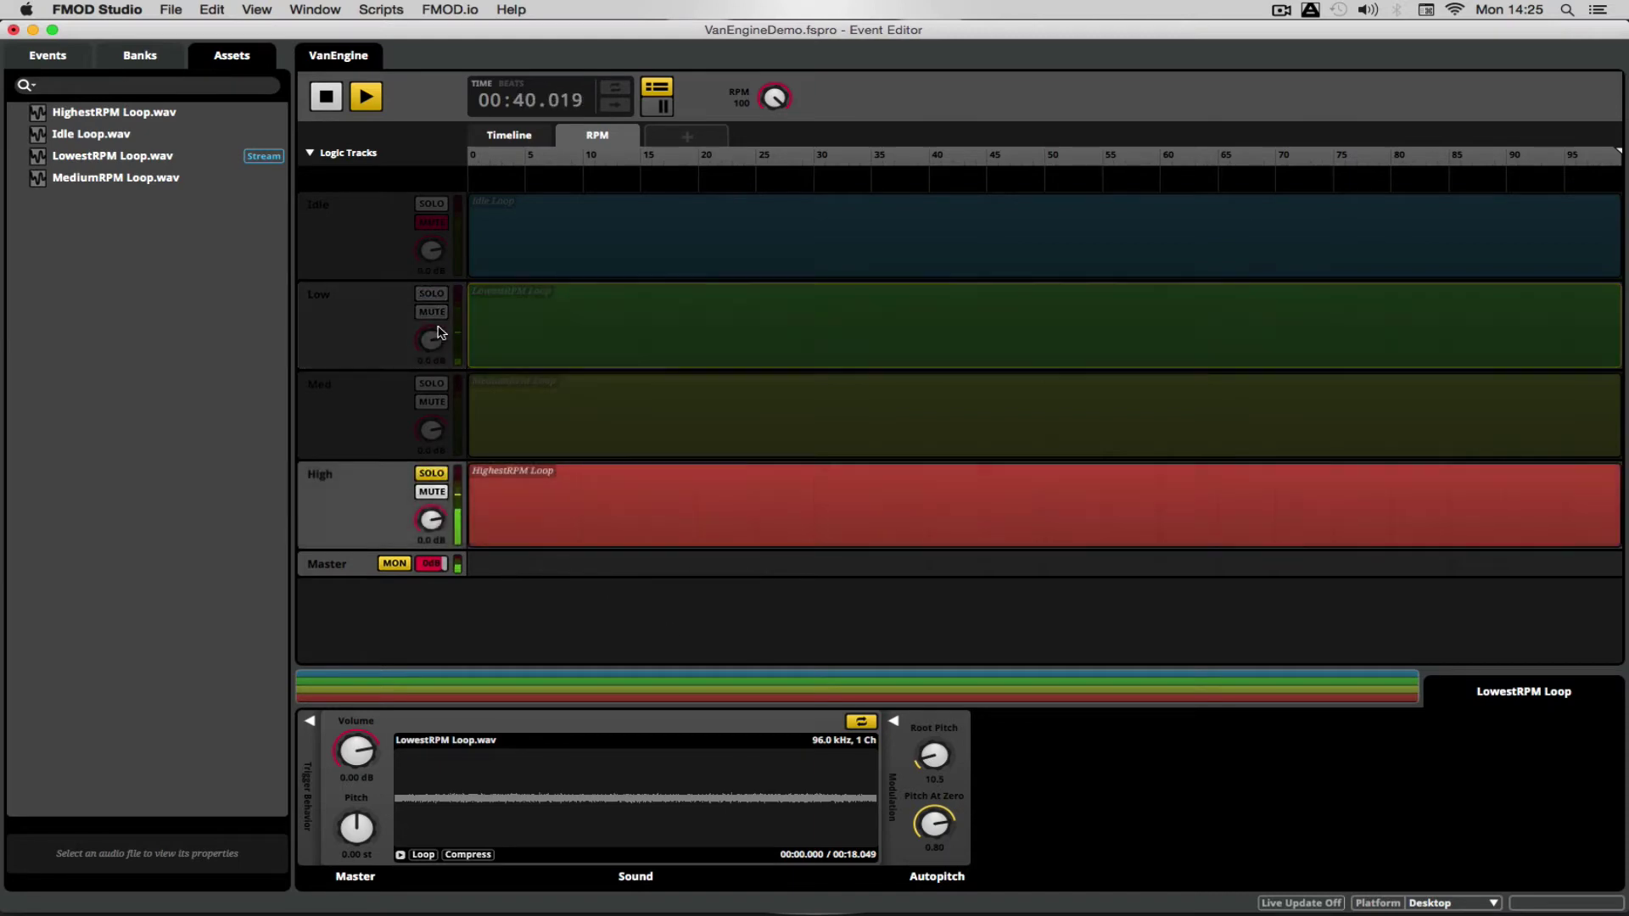
{"action": "left_click", "coordinate": [434, 294]}
{"action": "left_click", "coordinate": [431, 472]}
{"action": "left_click", "coordinate": [432, 294]}
{"action": "left_click", "coordinate": [328, 95]}
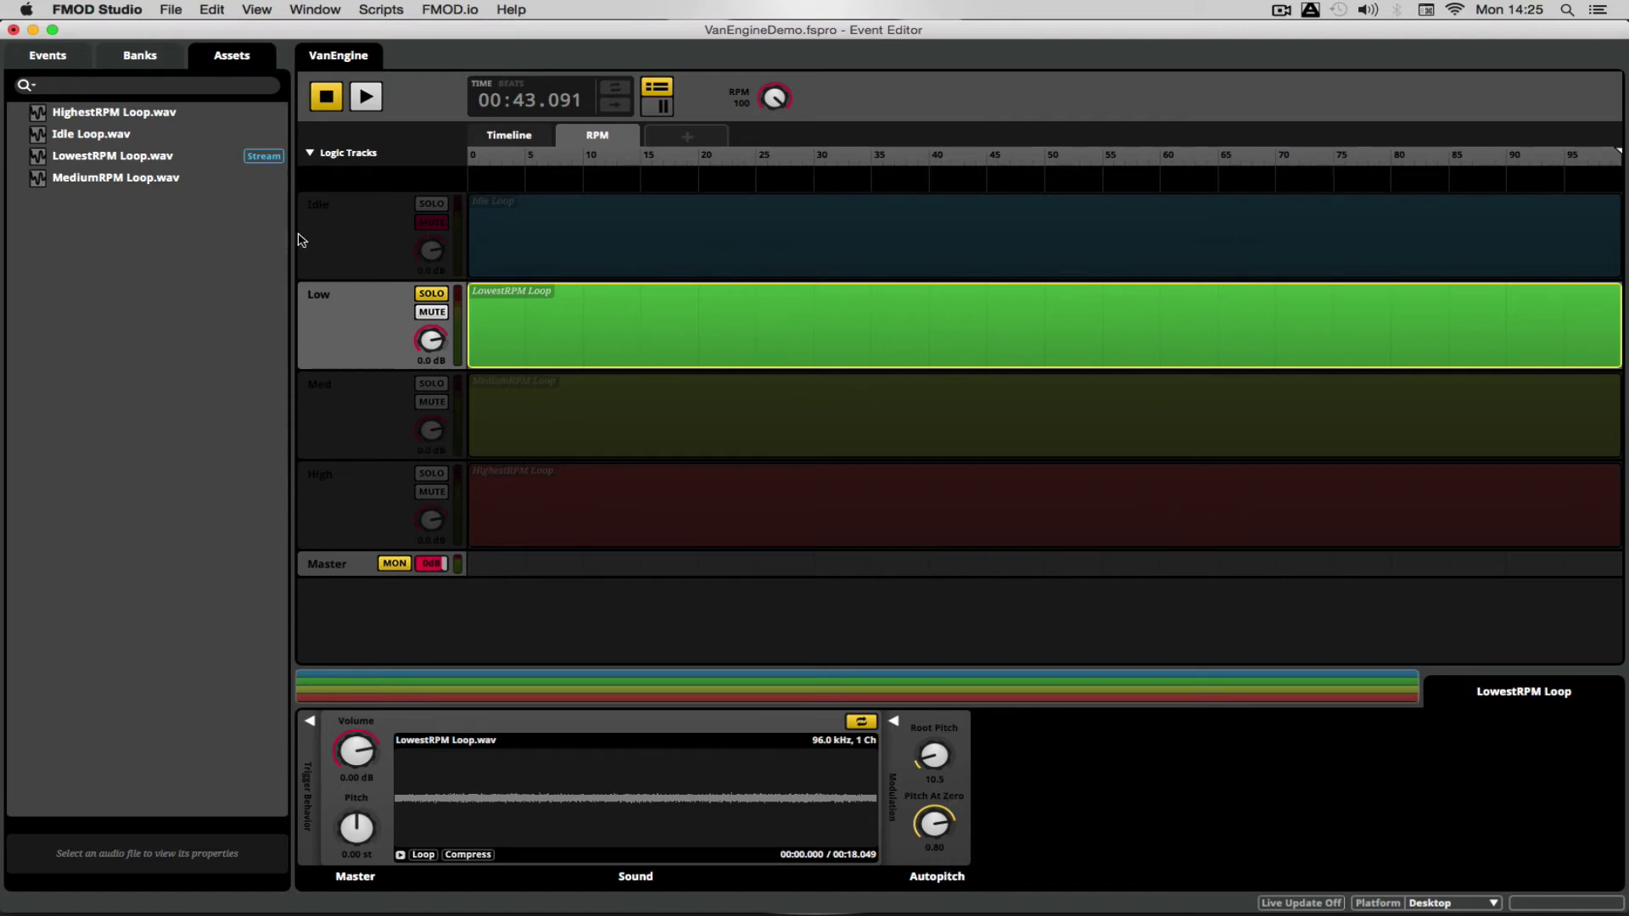
Step: Try a Root Pitch of 37.0 on the LowestRPM Loop's autopitch, comparing it with the soloed High track during playback
{"action": "left_click", "coordinate": [432, 473]}
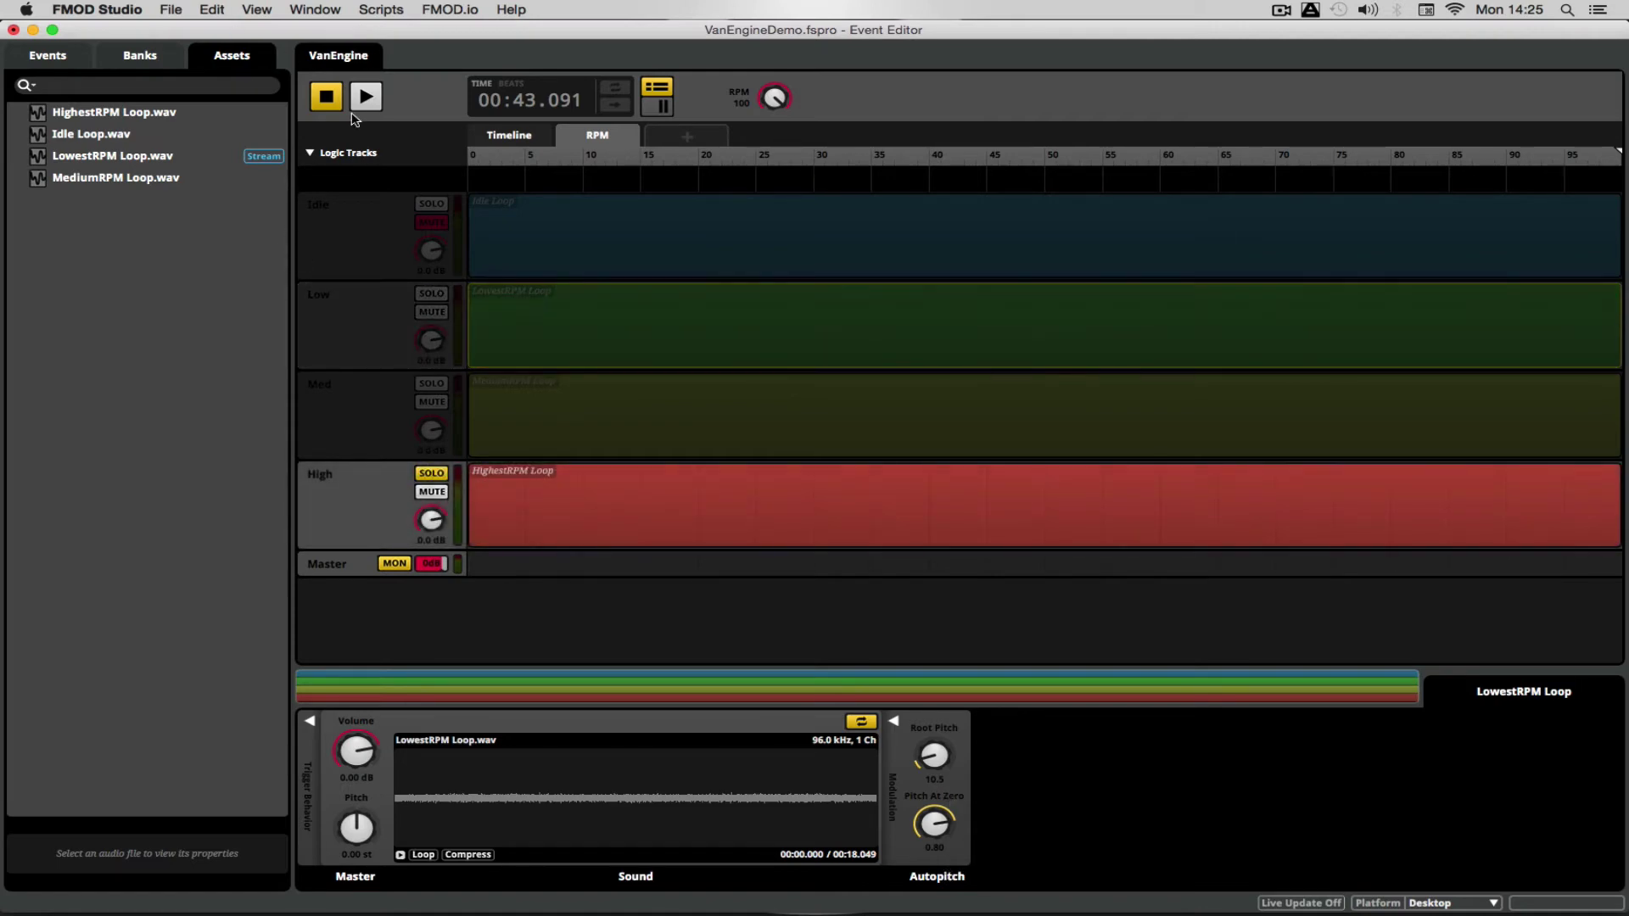
{"action": "left_click", "coordinate": [356, 109]}
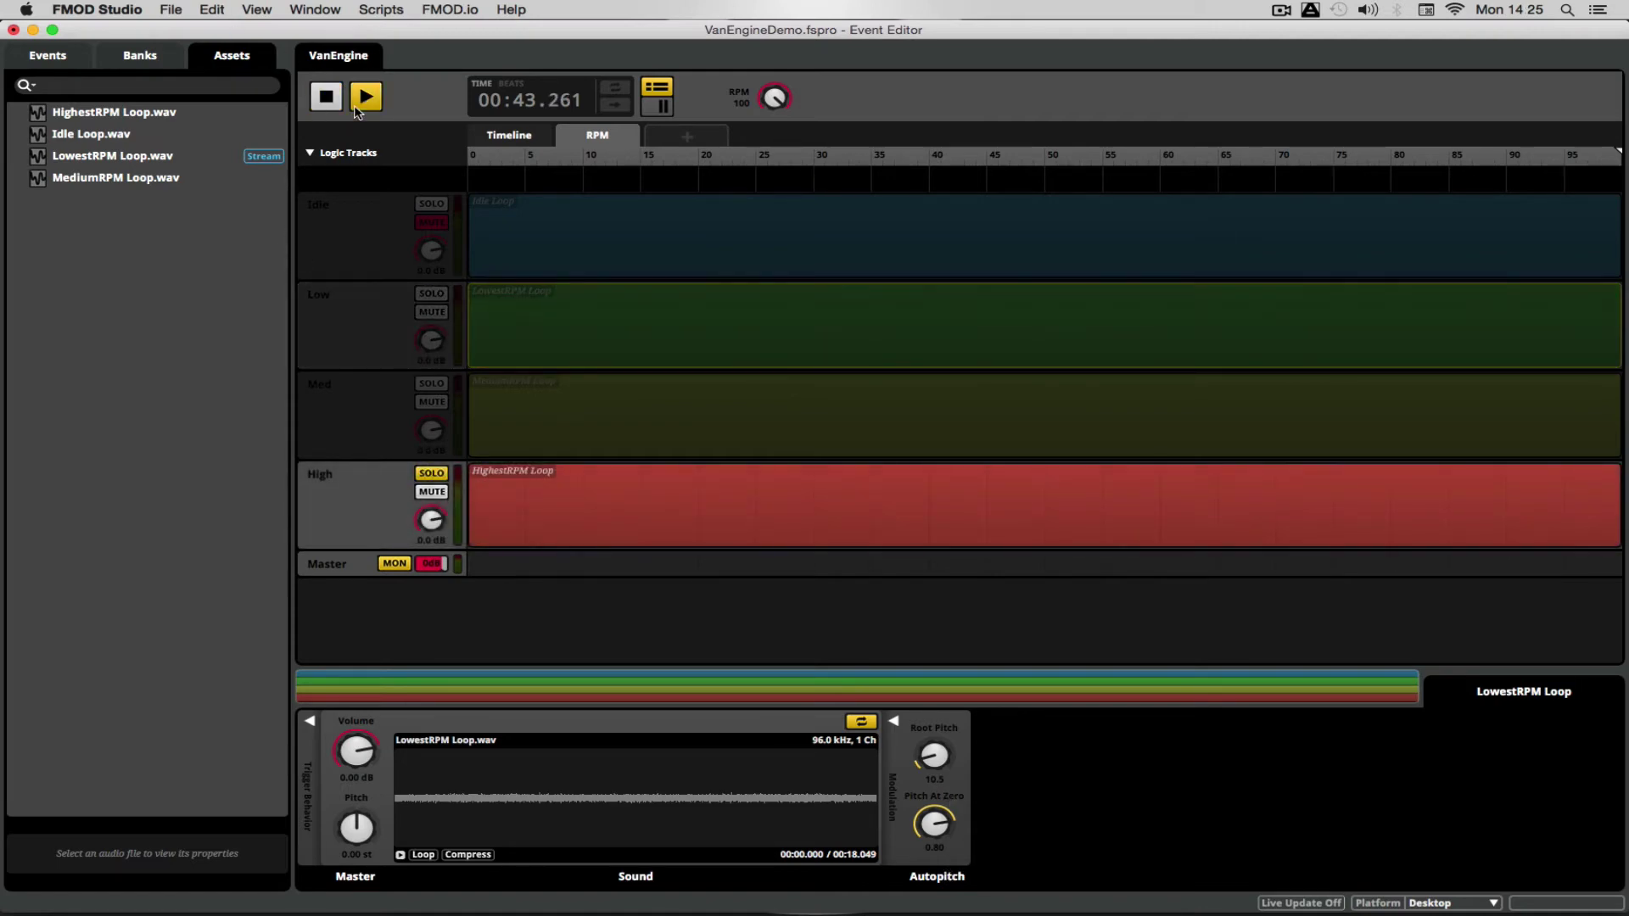
{"action": "left_click", "coordinate": [432, 293]}
{"action": "left_click_drag", "start_coordinate": [949, 766], "coordinate": [949, 721]}
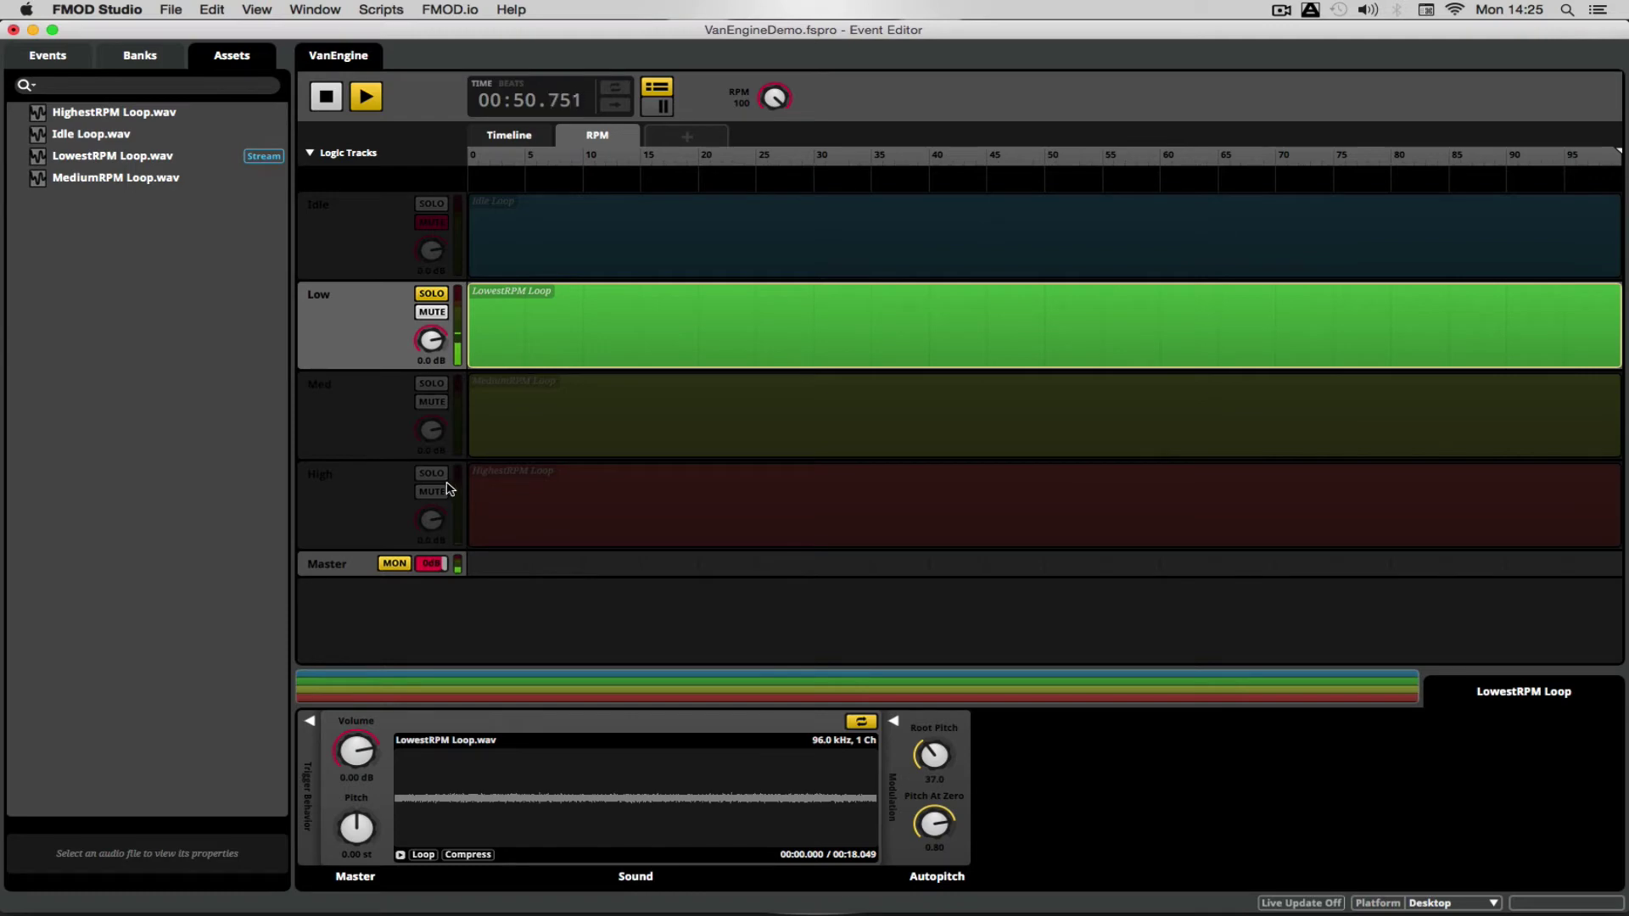
{"action": "key", "text": "space"}
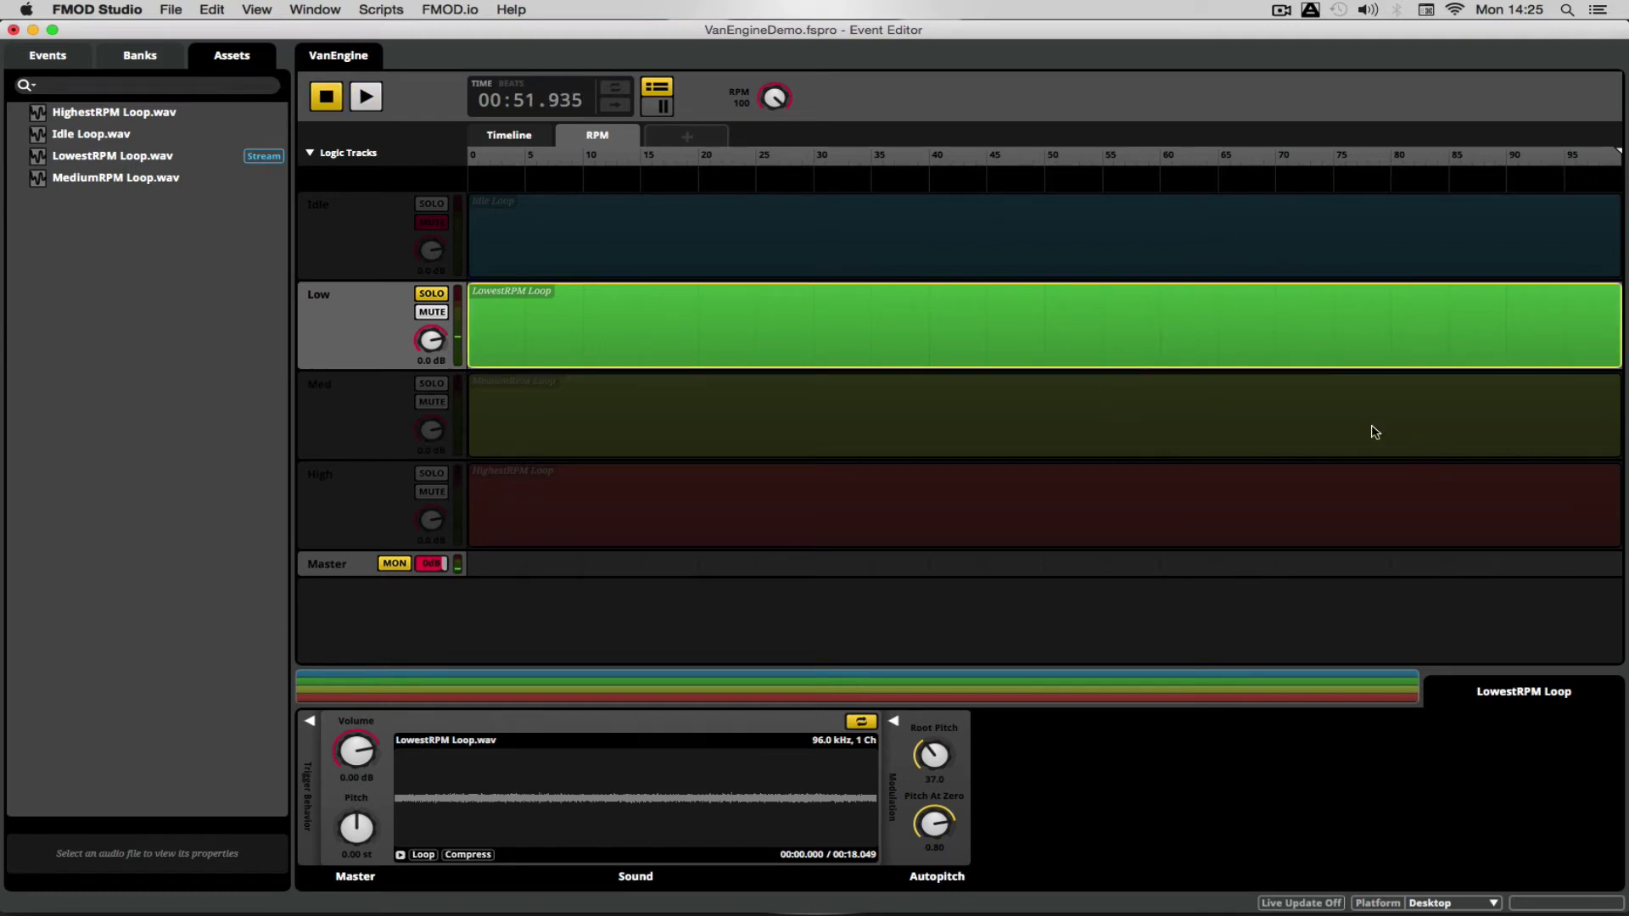
Step: Try a Root Pitch of 36.0 on the LowestRPM Loop's autopitch while alternating the solo between High and Low, and stop playback
{"action": "left_click", "coordinate": [361, 96]}
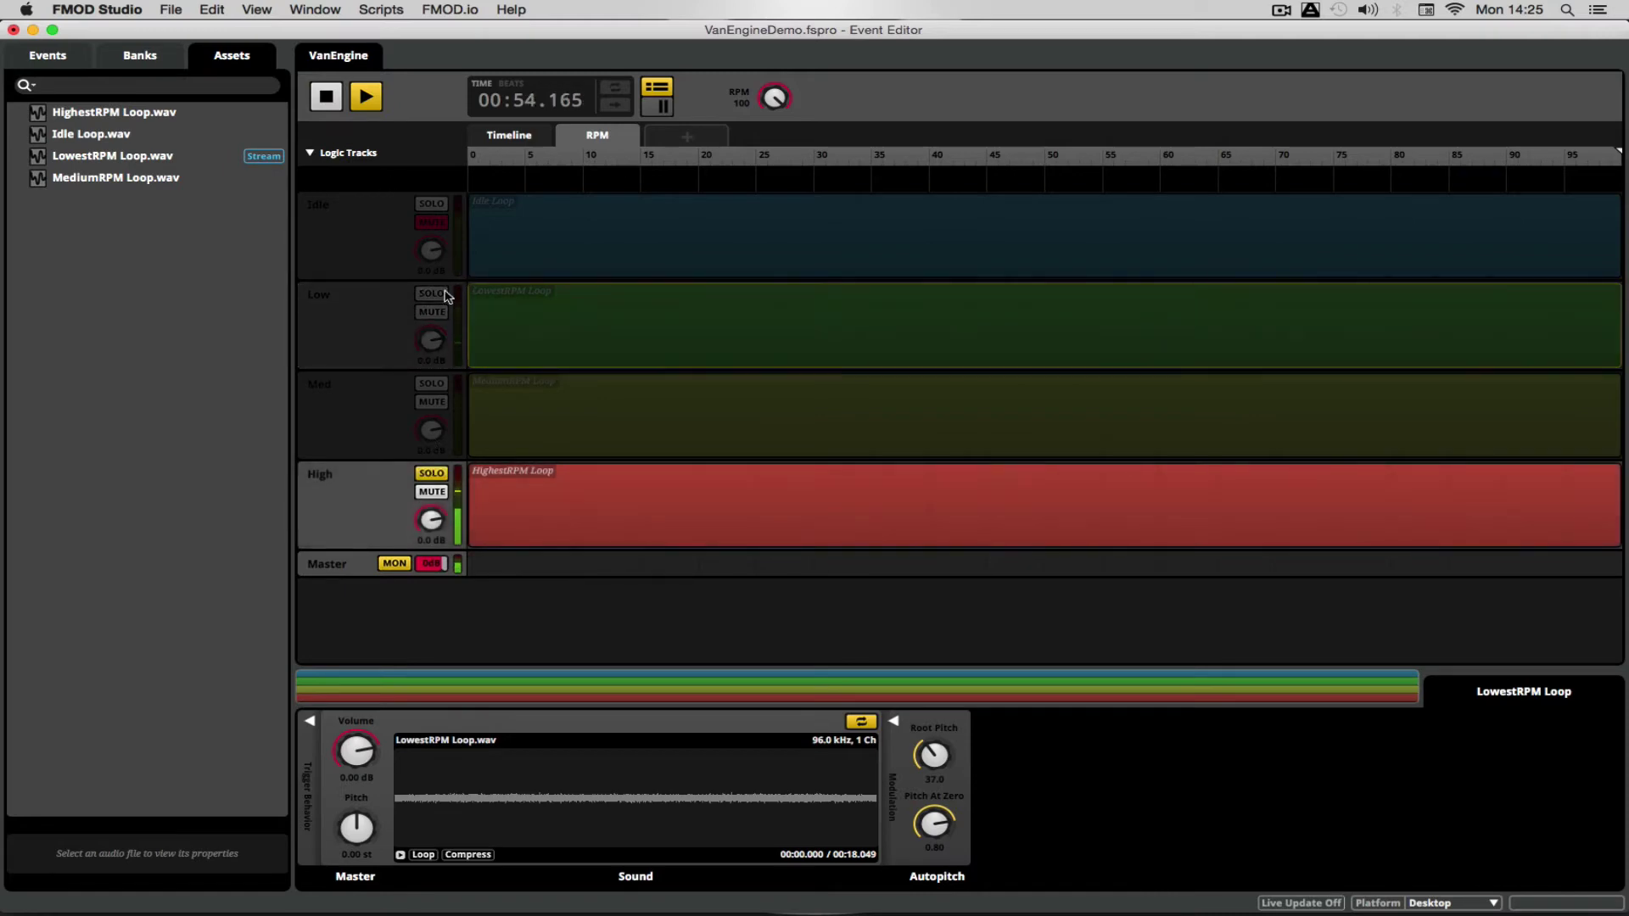
{"action": "left_click", "coordinate": [432, 292]}
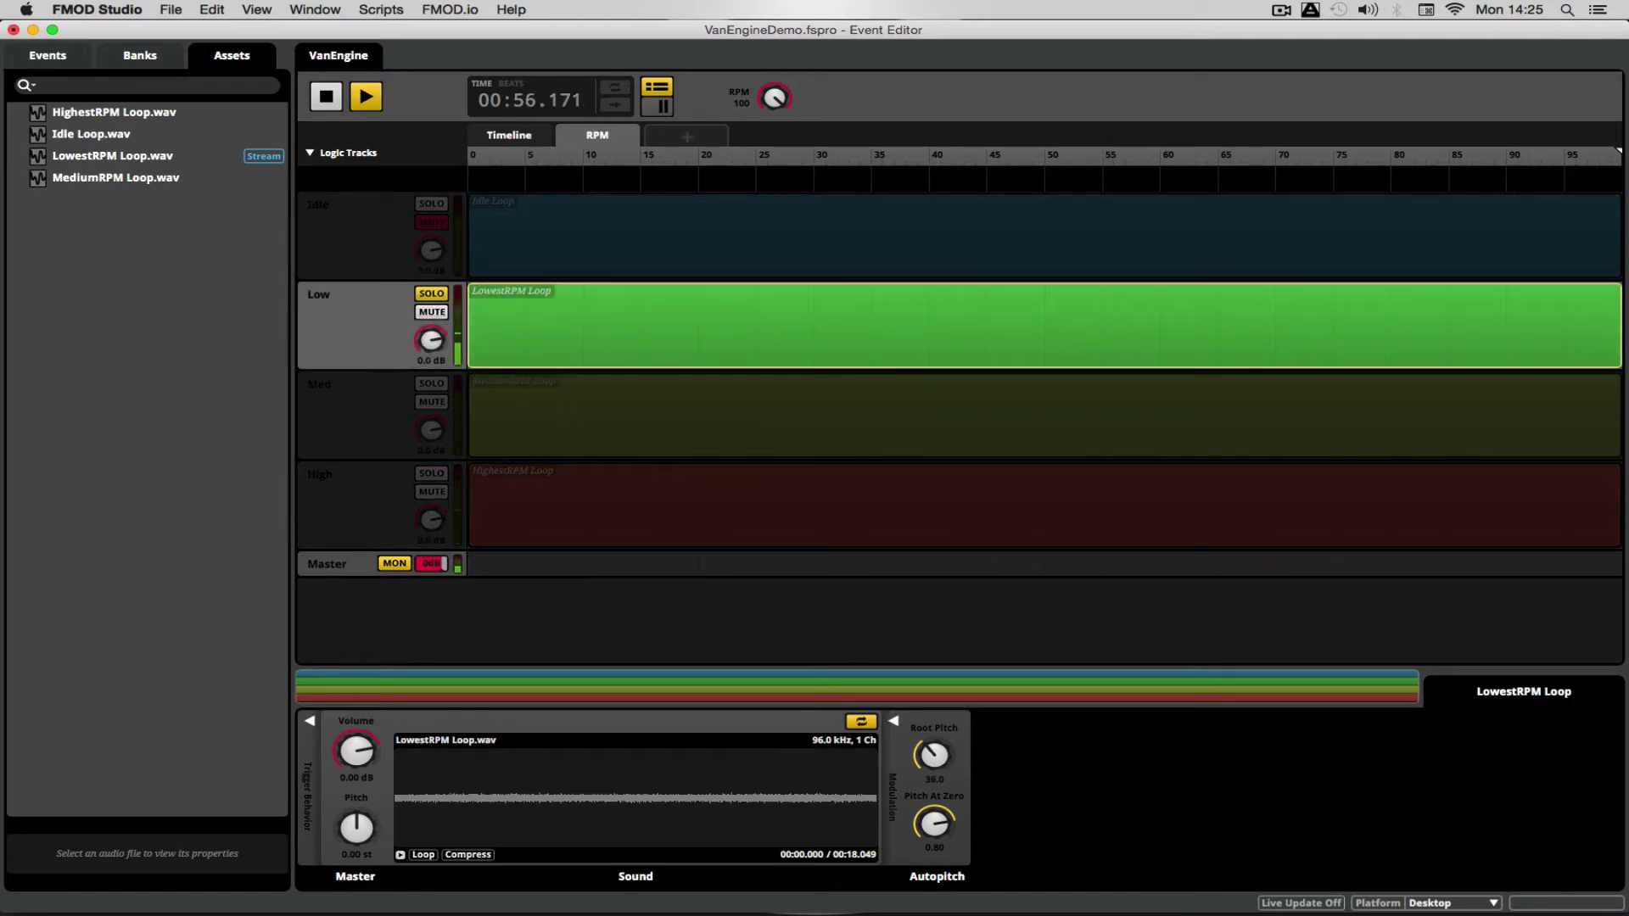
{"action": "left_click", "coordinate": [434, 473]}
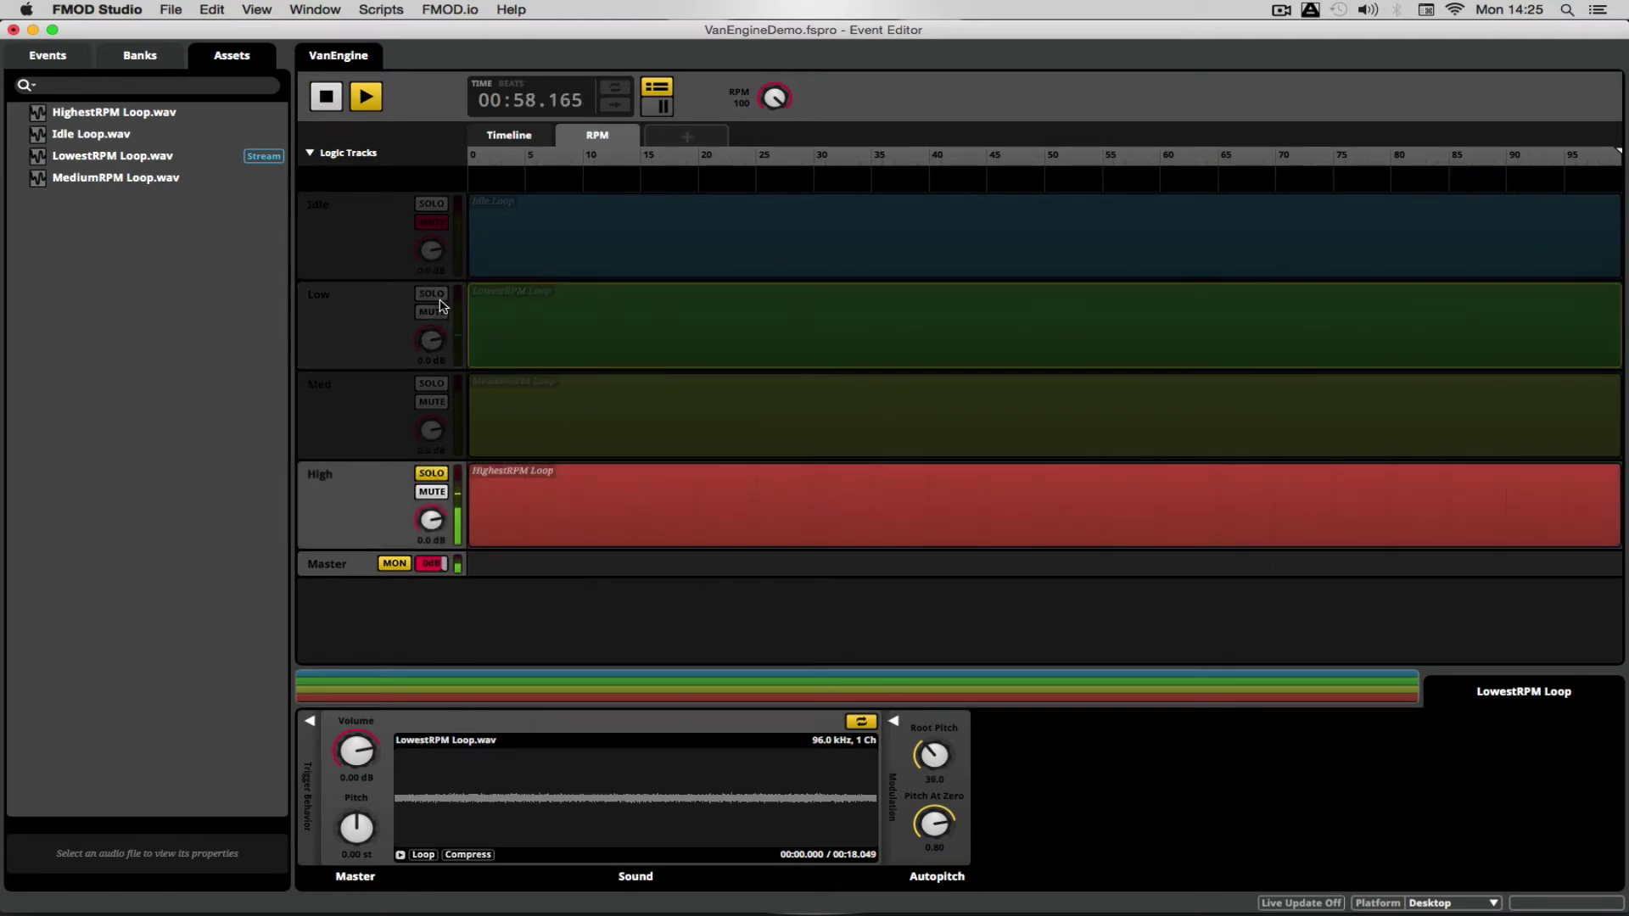
{"action": "left_click", "coordinate": [441, 302]}
{"action": "left_click", "coordinate": [432, 293]}
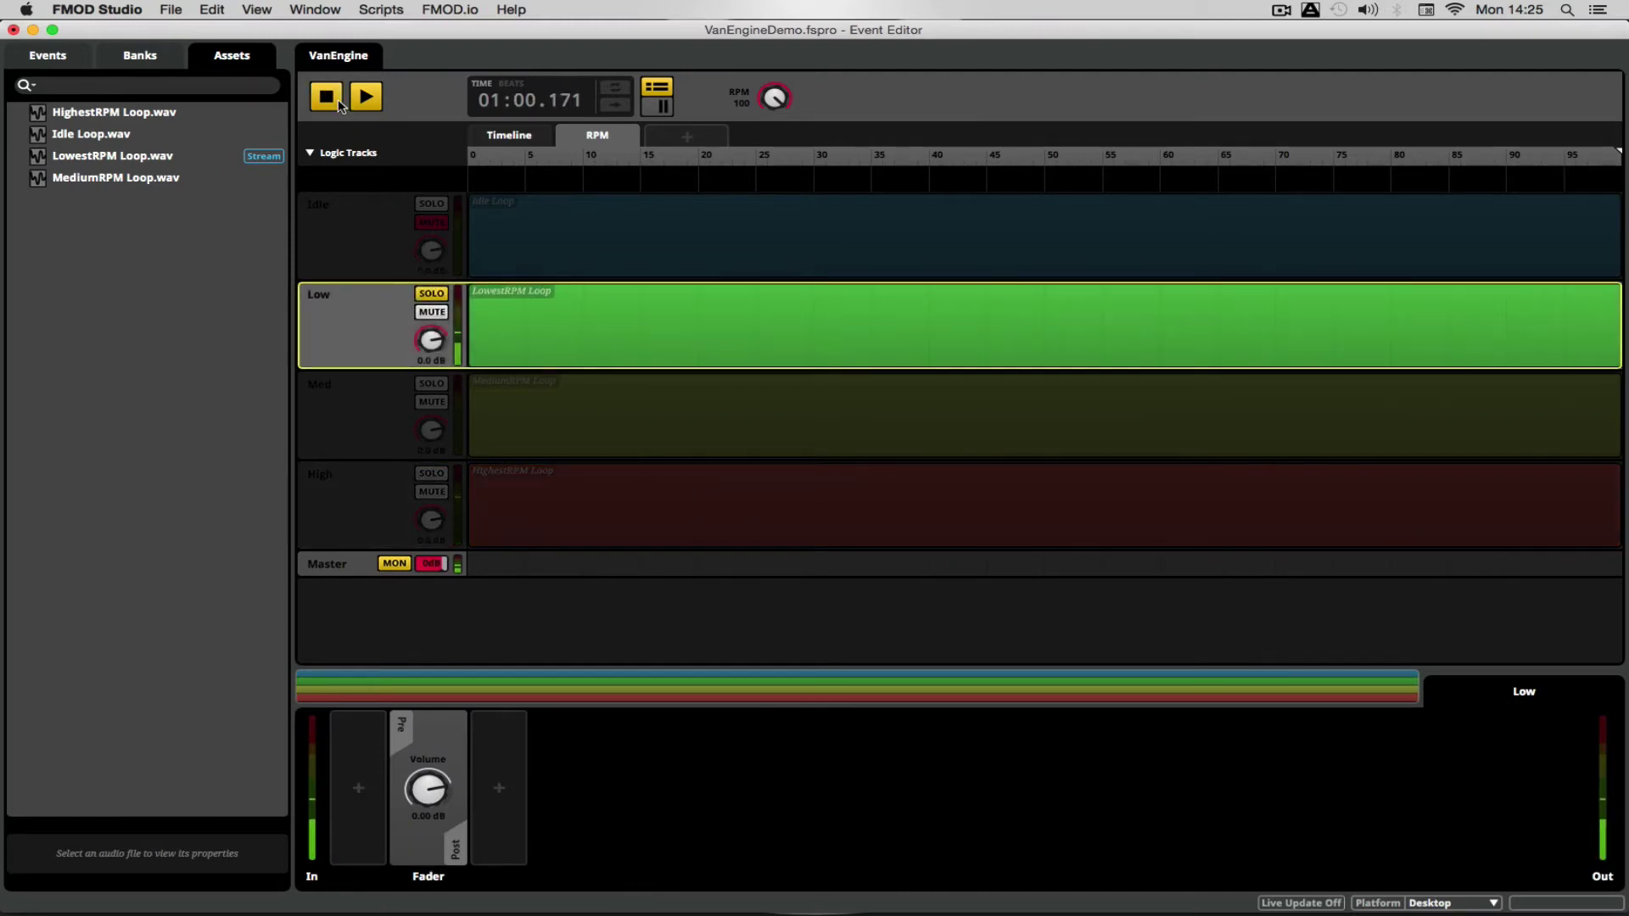
{"action": "left_click", "coordinate": [338, 101]}
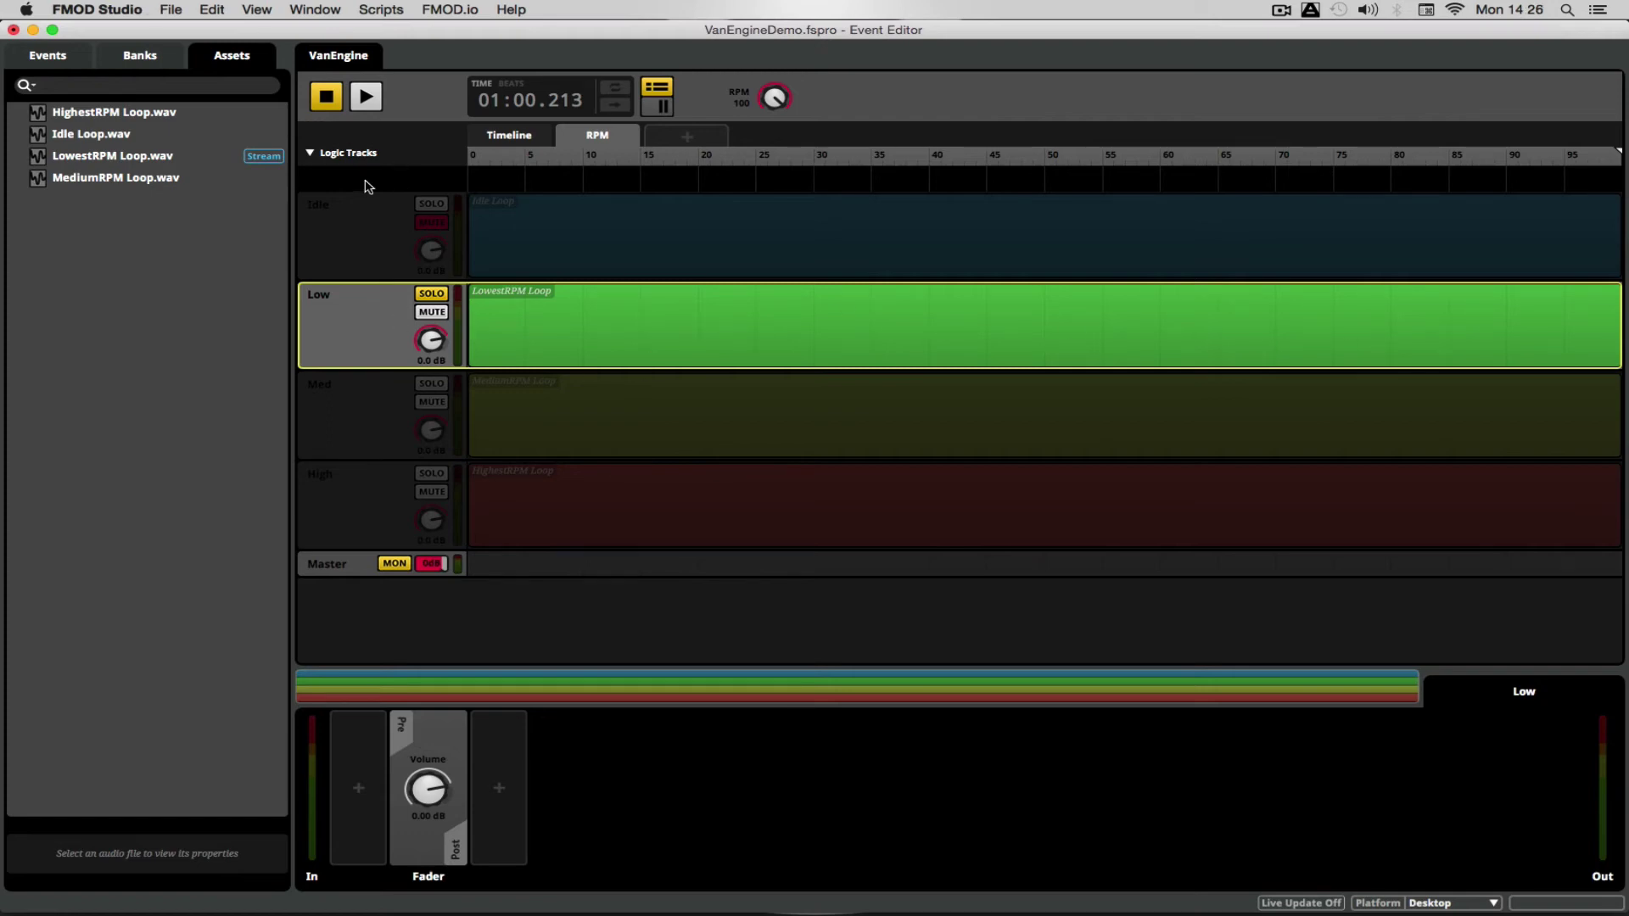
Step: Set the LowestRPM Loop's autopitch Root Pitch back to 10.5 by ear during playback, and stop playback
{"action": "left_click", "coordinate": [366, 96]}
{"action": "left_click", "coordinate": [568, 355]}
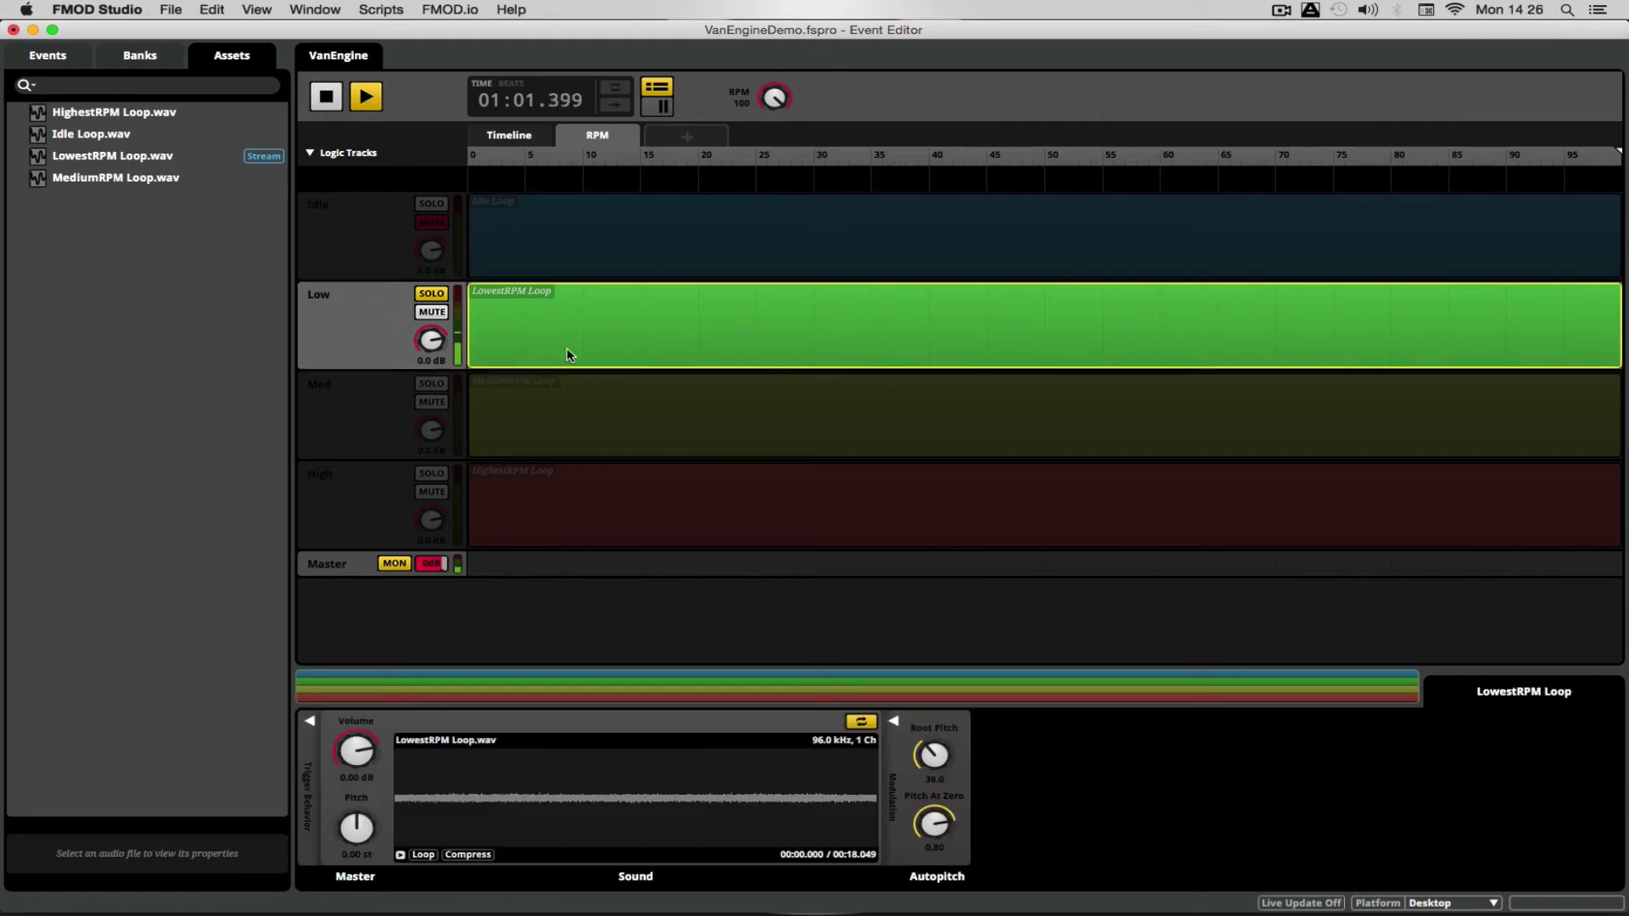
{"action": "left_click_drag", "start_coordinate": [933, 754], "coordinate": [934, 806]}
{"action": "left_click_drag", "start_coordinate": [933, 763], "coordinate": [933, 762]}
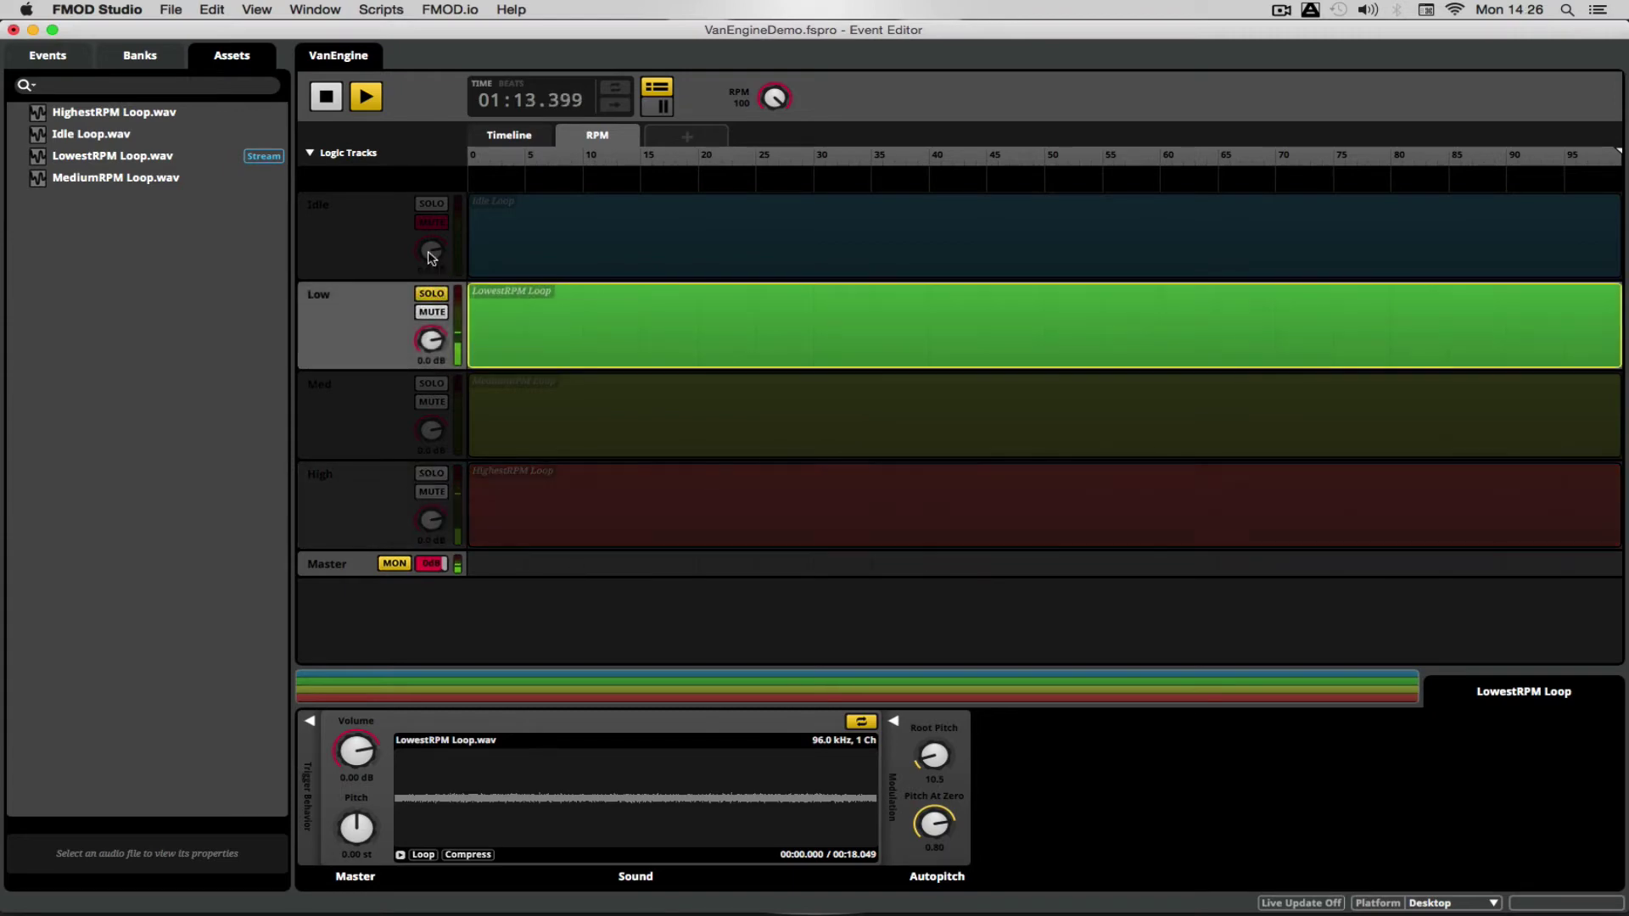
{"action": "left_click", "coordinate": [329, 97]}
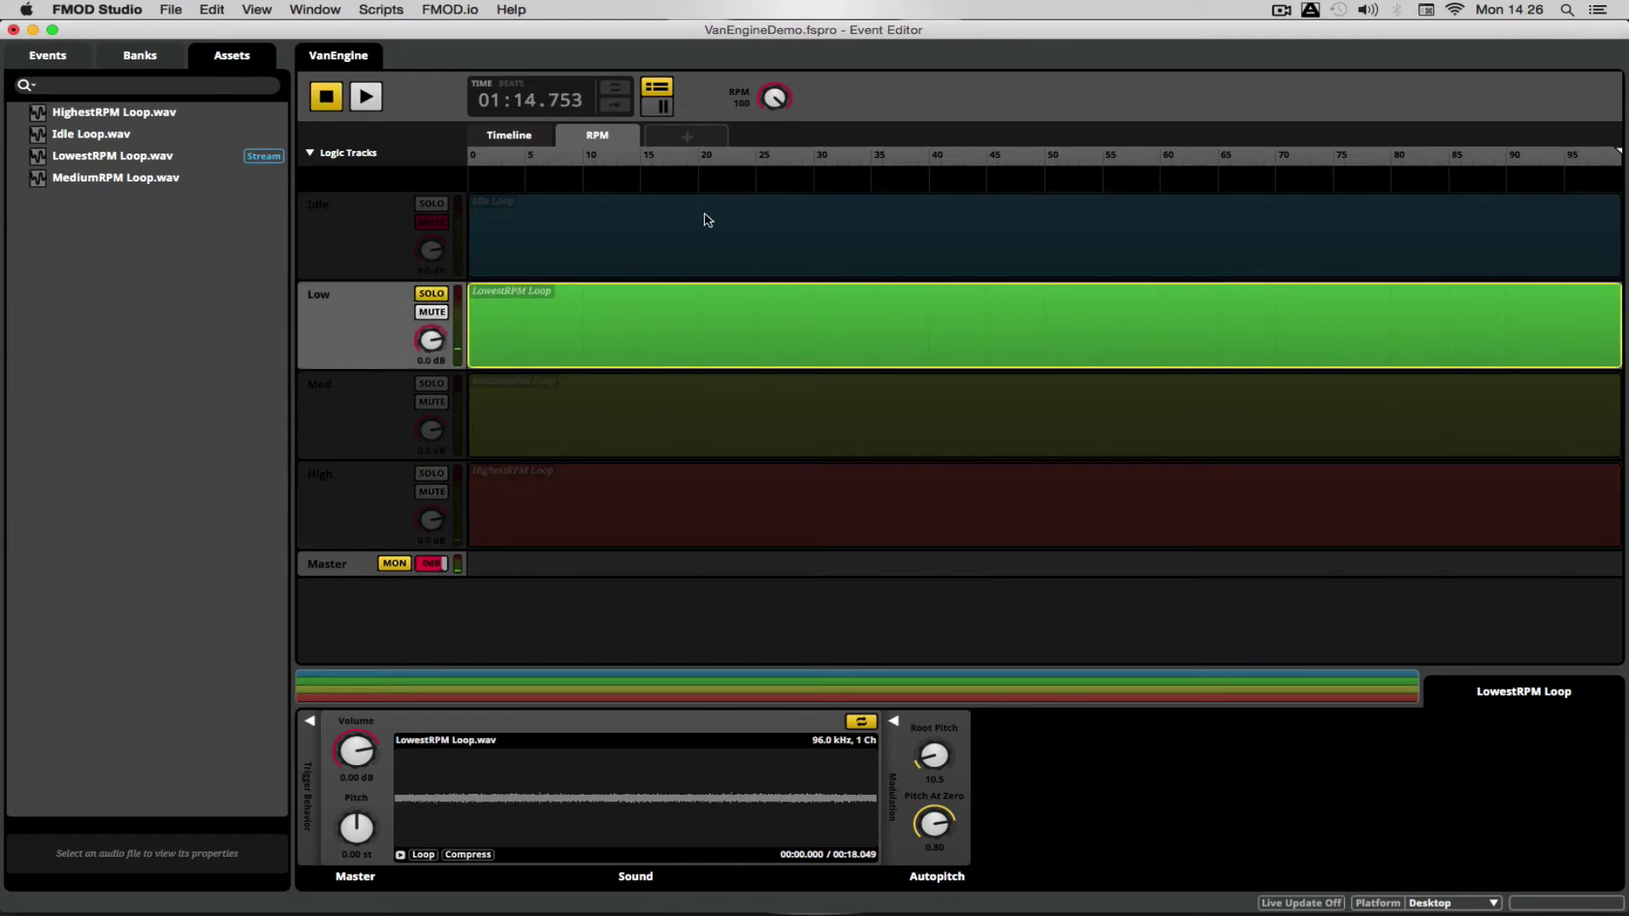
Step: Return RPM to 0, play with the High track soloed, and raise the HighestRPM Loop's autopitch Pitch At Zero
{"action": "left_click_drag", "start_coordinate": [998, 161], "coordinate": [356, 168]}
{"action": "left_click", "coordinate": [366, 98]}
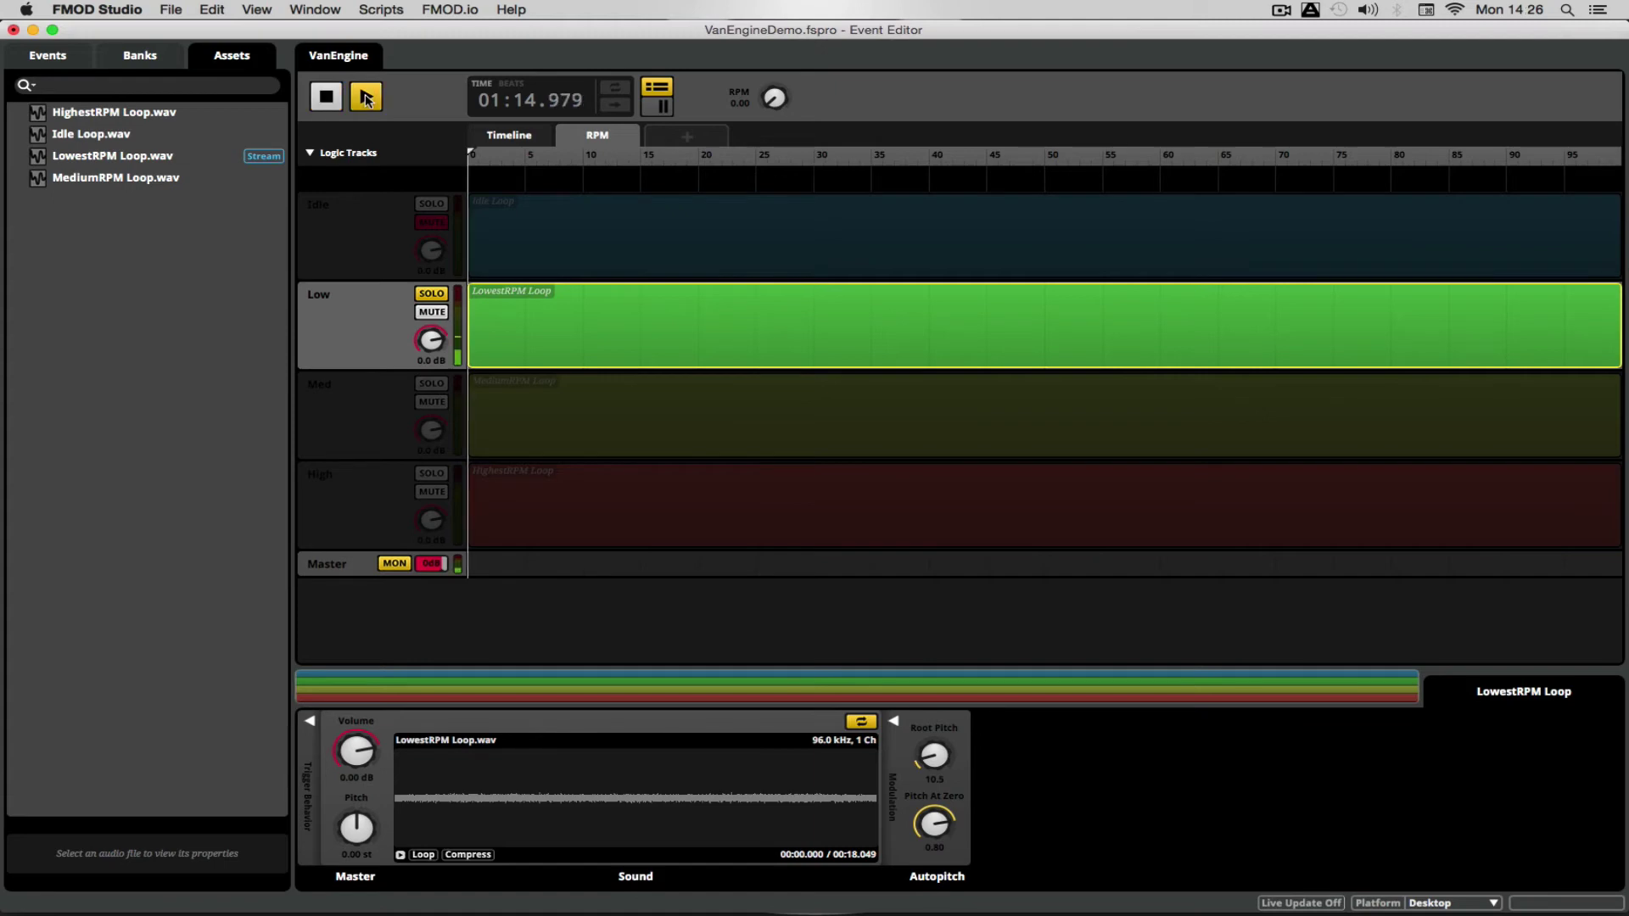
{"action": "left_click", "coordinate": [431, 473]}
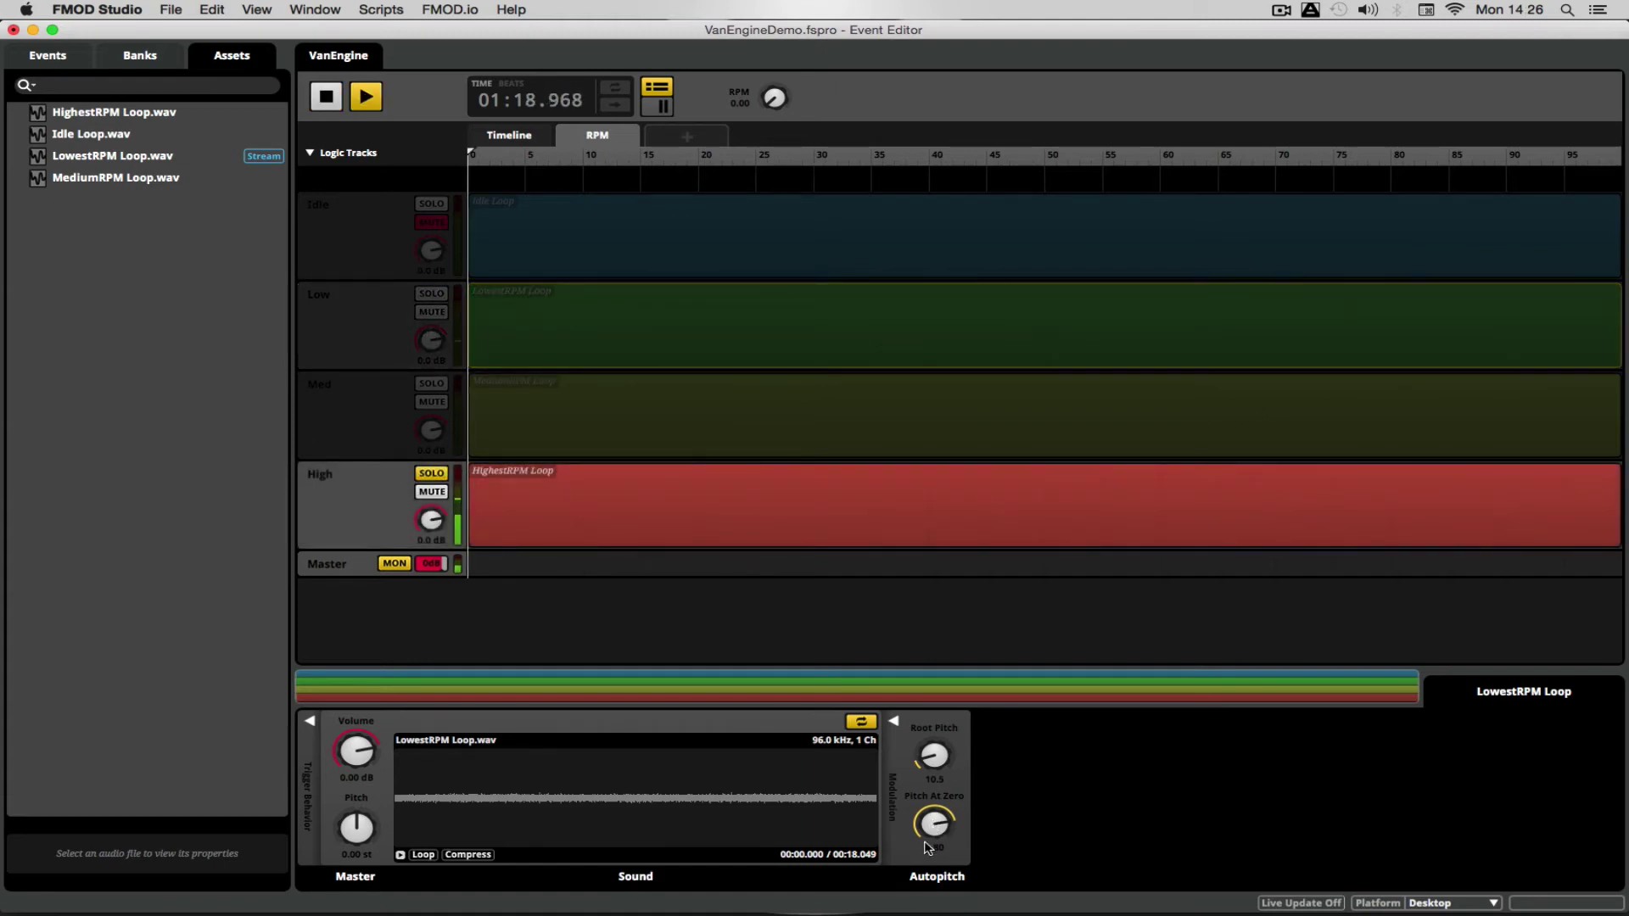
{"action": "left_click", "coordinate": [802, 526]}
{"action": "mouse_move", "coordinate": [934, 823]}
{"action": "left_mouse_down"}
{"action": "mouse_move", "coordinate": [934, 772]}
{"action": "mouse_move", "coordinate": [934, 801]}
{"action": "left_mouse_up"}
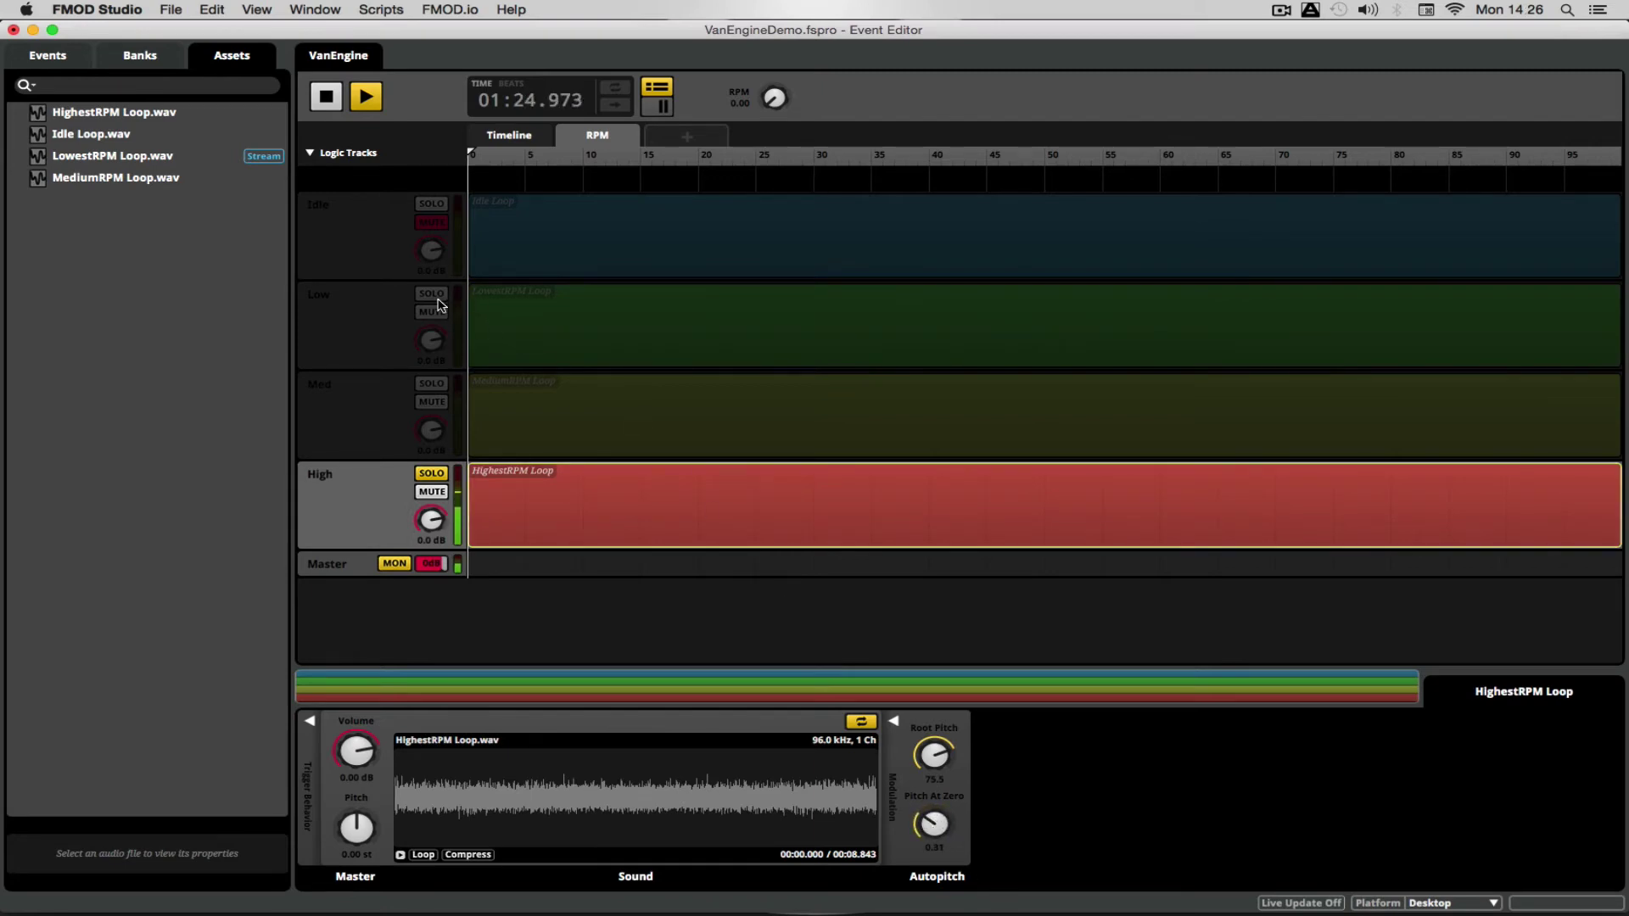
Step: Tune the HighestRPM Loop's Pitch At Zero to 0.40 against the Low track, lower the High track's volume to -6 dB, and stop playback
{"action": "left_click", "coordinate": [431, 473]}
{"action": "left_click_drag", "start_coordinate": [934, 823], "coordinate": [934, 806]}
{"action": "left_click", "coordinate": [431, 472]}
{"action": "left_click", "coordinate": [435, 473]}
{"action": "left_click", "coordinate": [432, 293]}
{"action": "left_click", "coordinate": [438, 474]}
{"action": "left_click", "coordinate": [326, 96]}
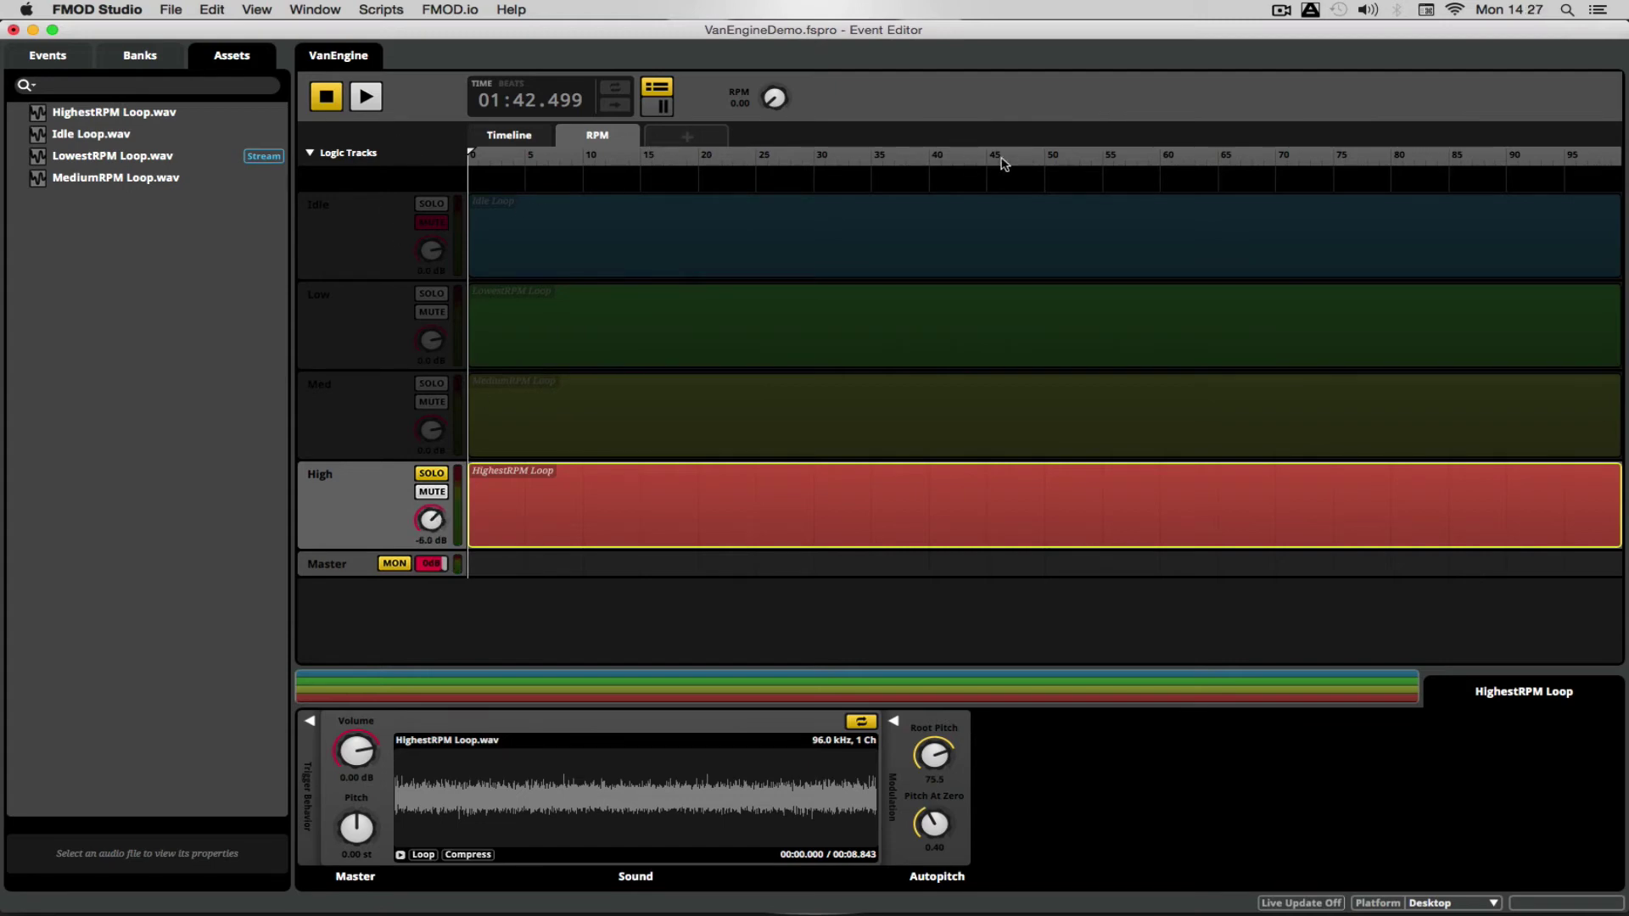
Step: Audition the Low and High tracks in alternating solo at RPM values of about 22 and 50 to compare their pitch
{"action": "left_click", "coordinate": [722, 157]}
{"action": "left_click", "coordinate": [366, 96]}
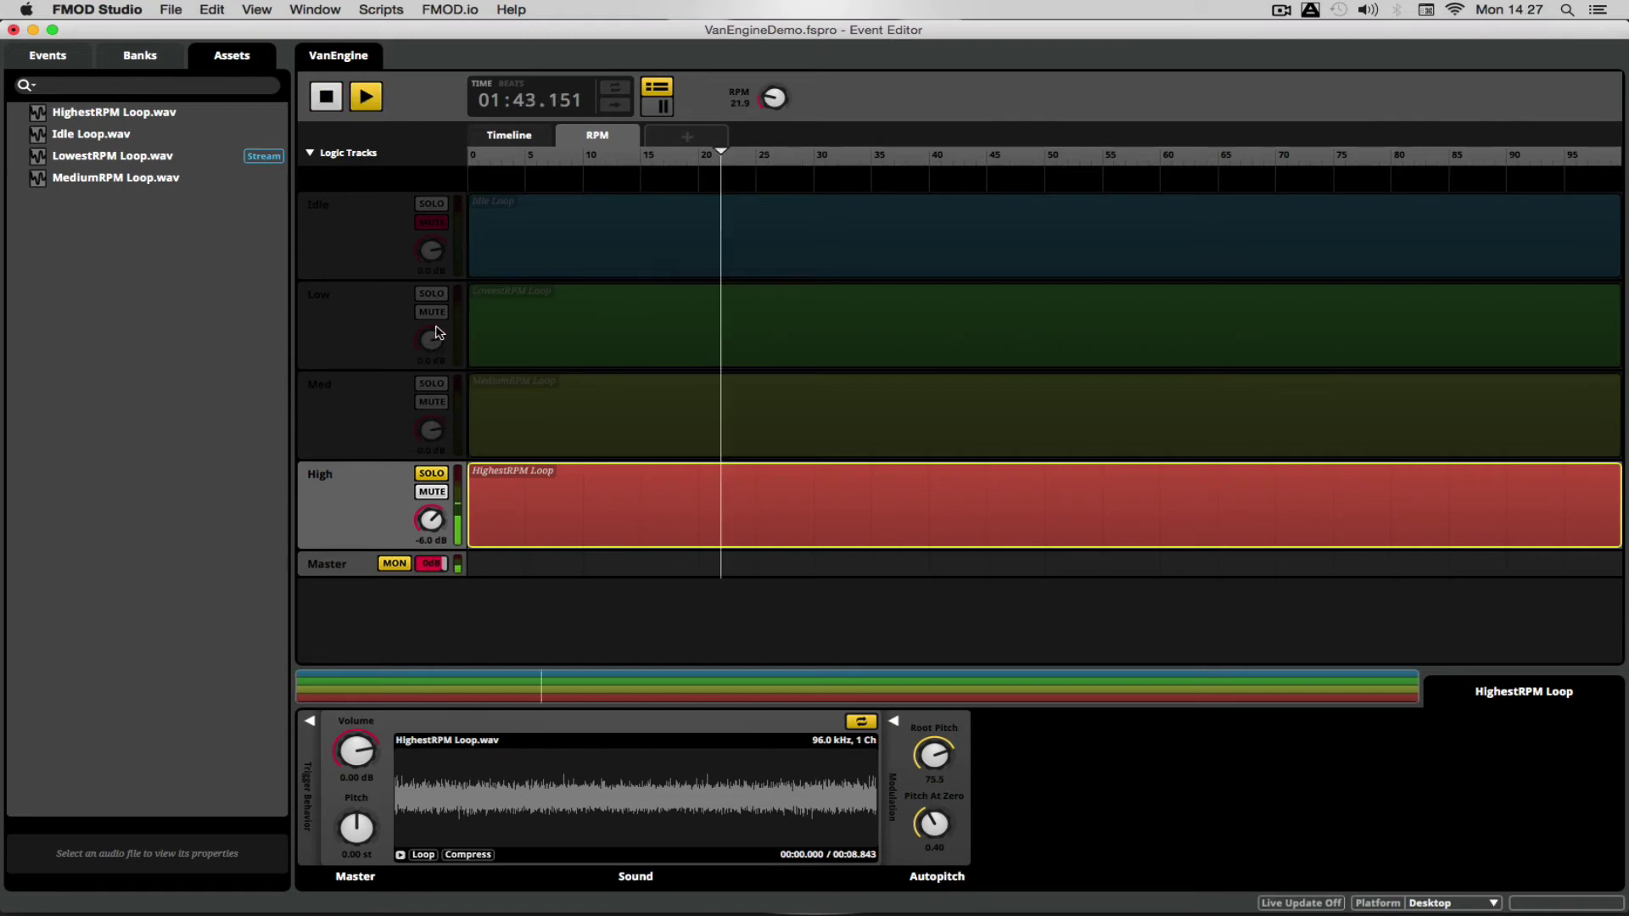
{"action": "left_click", "coordinate": [439, 295]}
{"action": "left_click", "coordinate": [437, 473]}
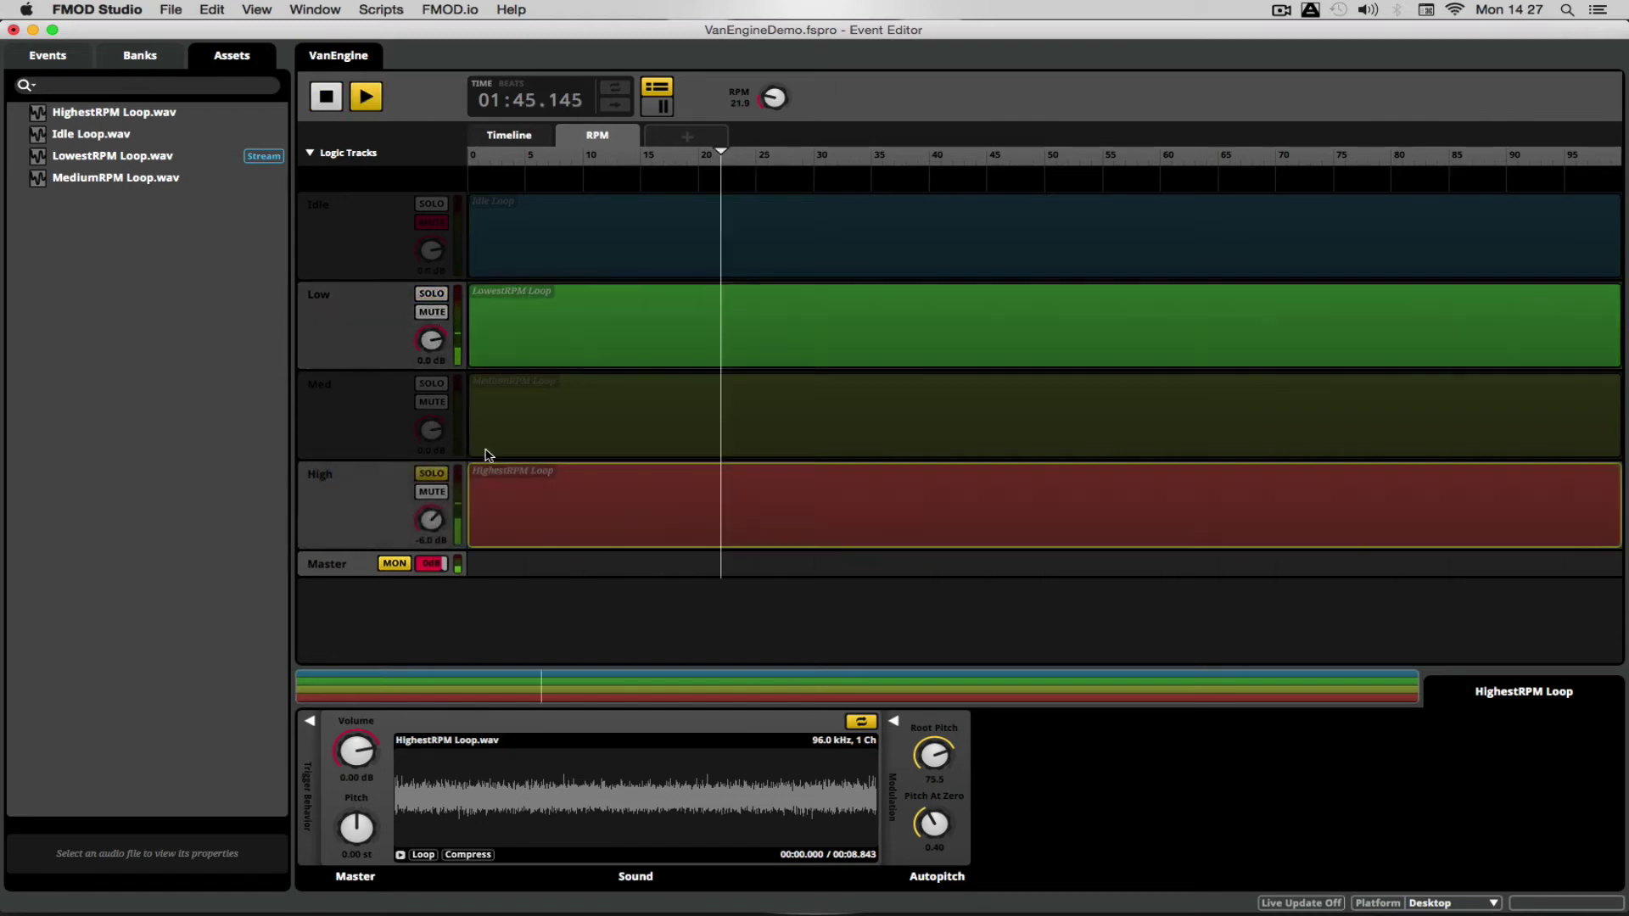
{"action": "left_click", "coordinate": [1051, 168]}
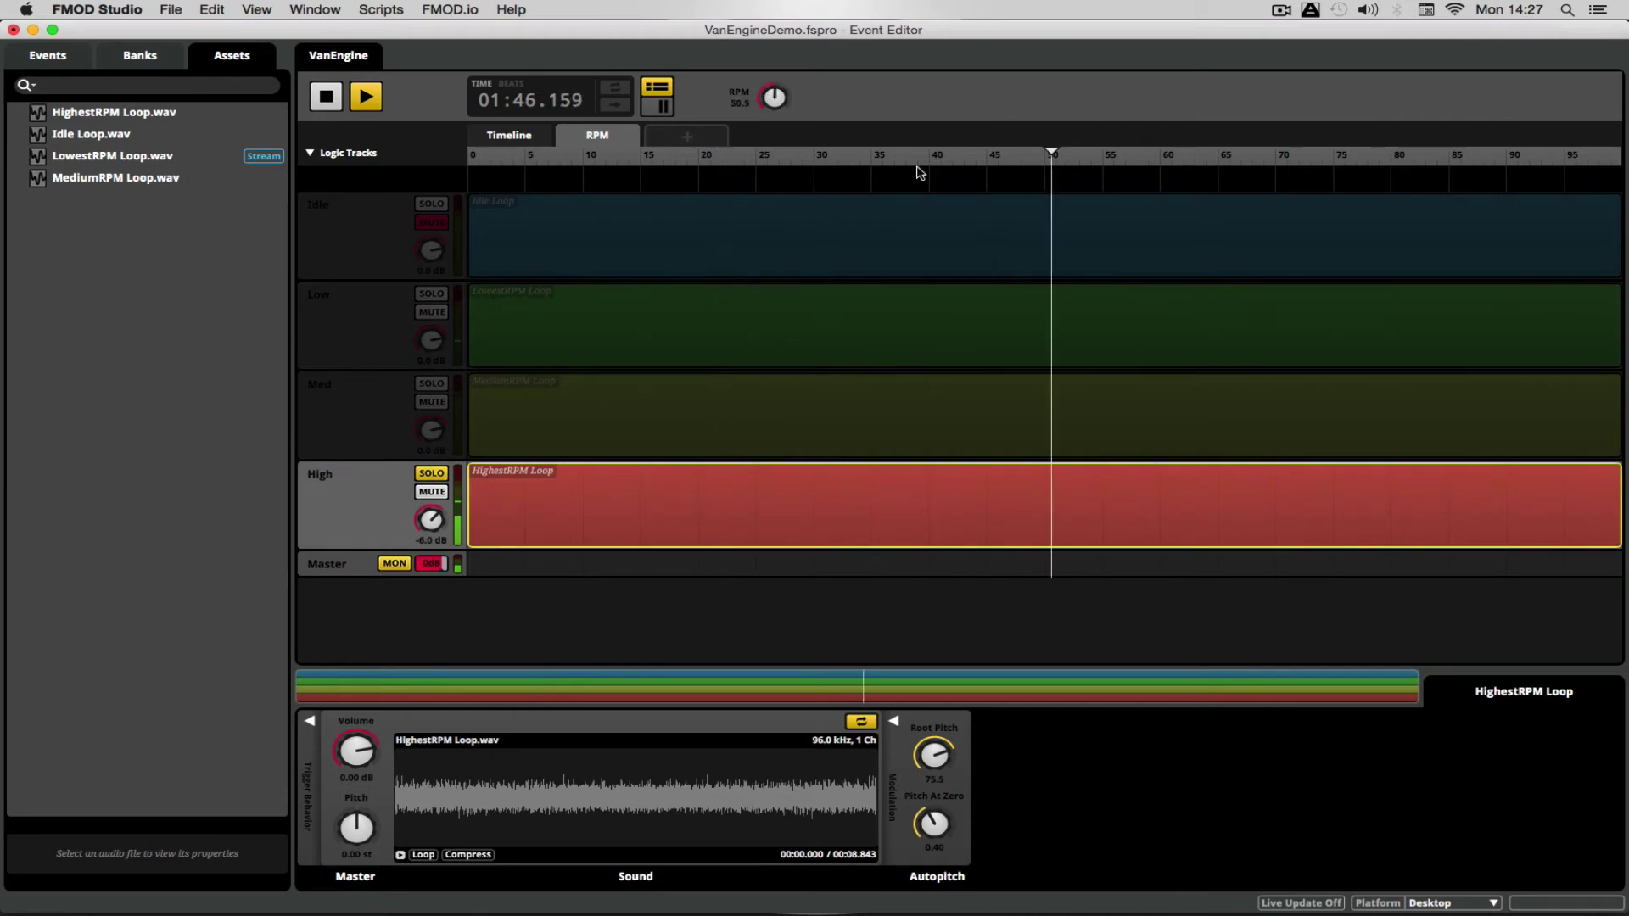
{"action": "left_click", "coordinate": [431, 293]}
{"action": "left_click", "coordinate": [431, 475]}
Step: Compare the pitch of the soloed Low and High tracks at RPM values of about 76 and 100, and stop playback
{"action": "left_click", "coordinate": [1345, 164]}
{"action": "left_click", "coordinate": [426, 295]}
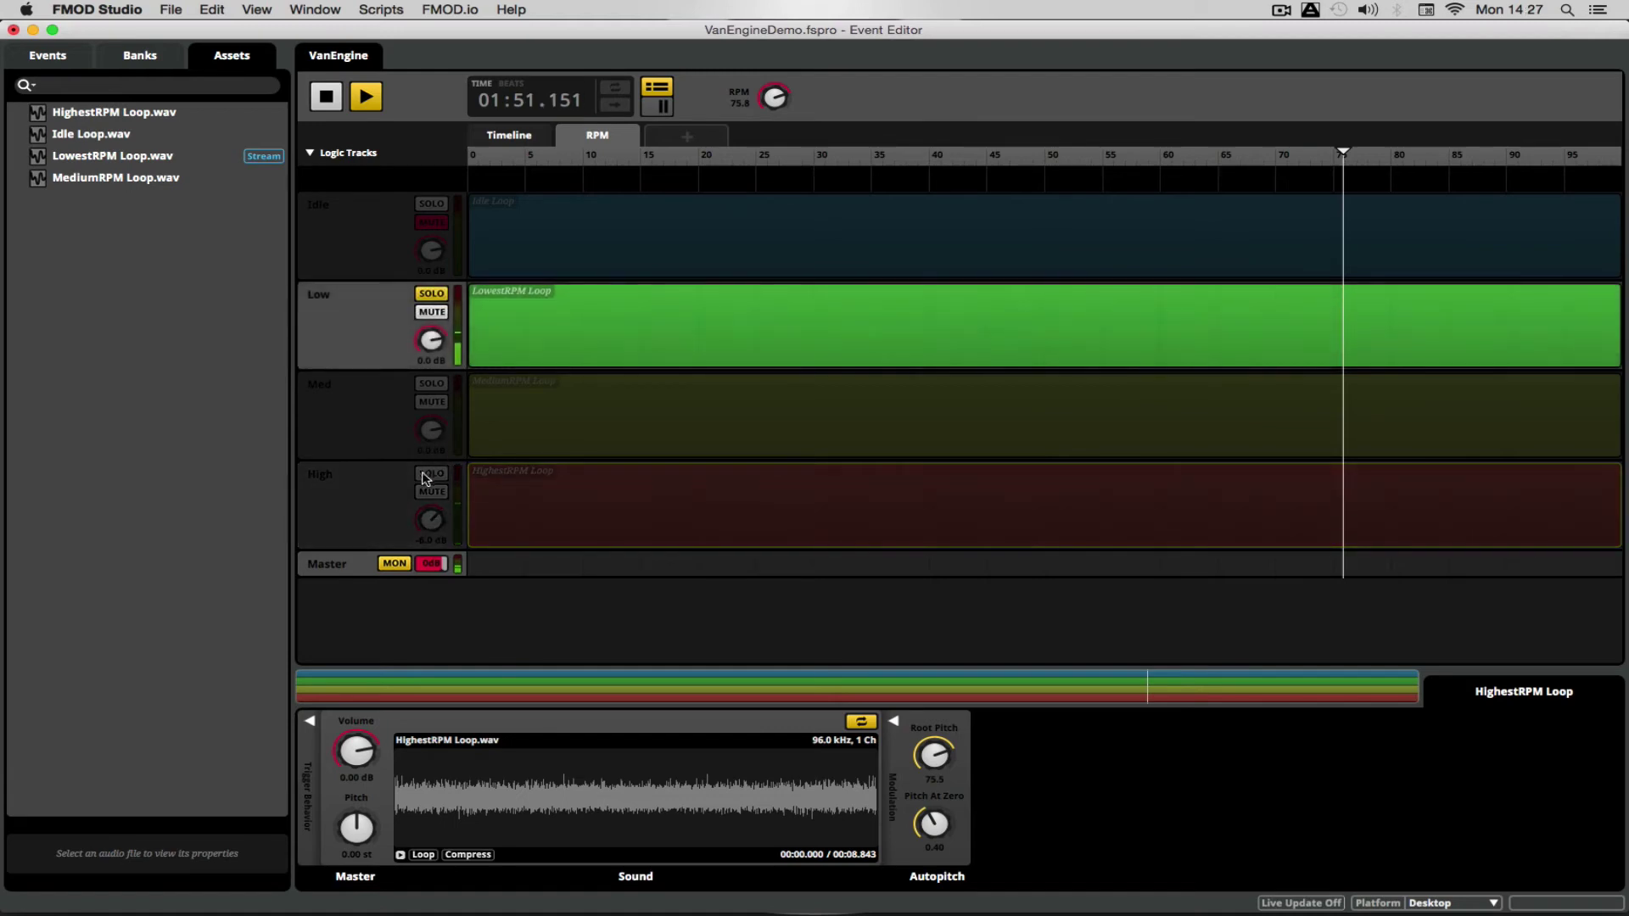
{"action": "left_click", "coordinate": [430, 475]}
{"action": "left_click_drag", "start_coordinate": [1518, 157], "coordinate": [1618, 160]}
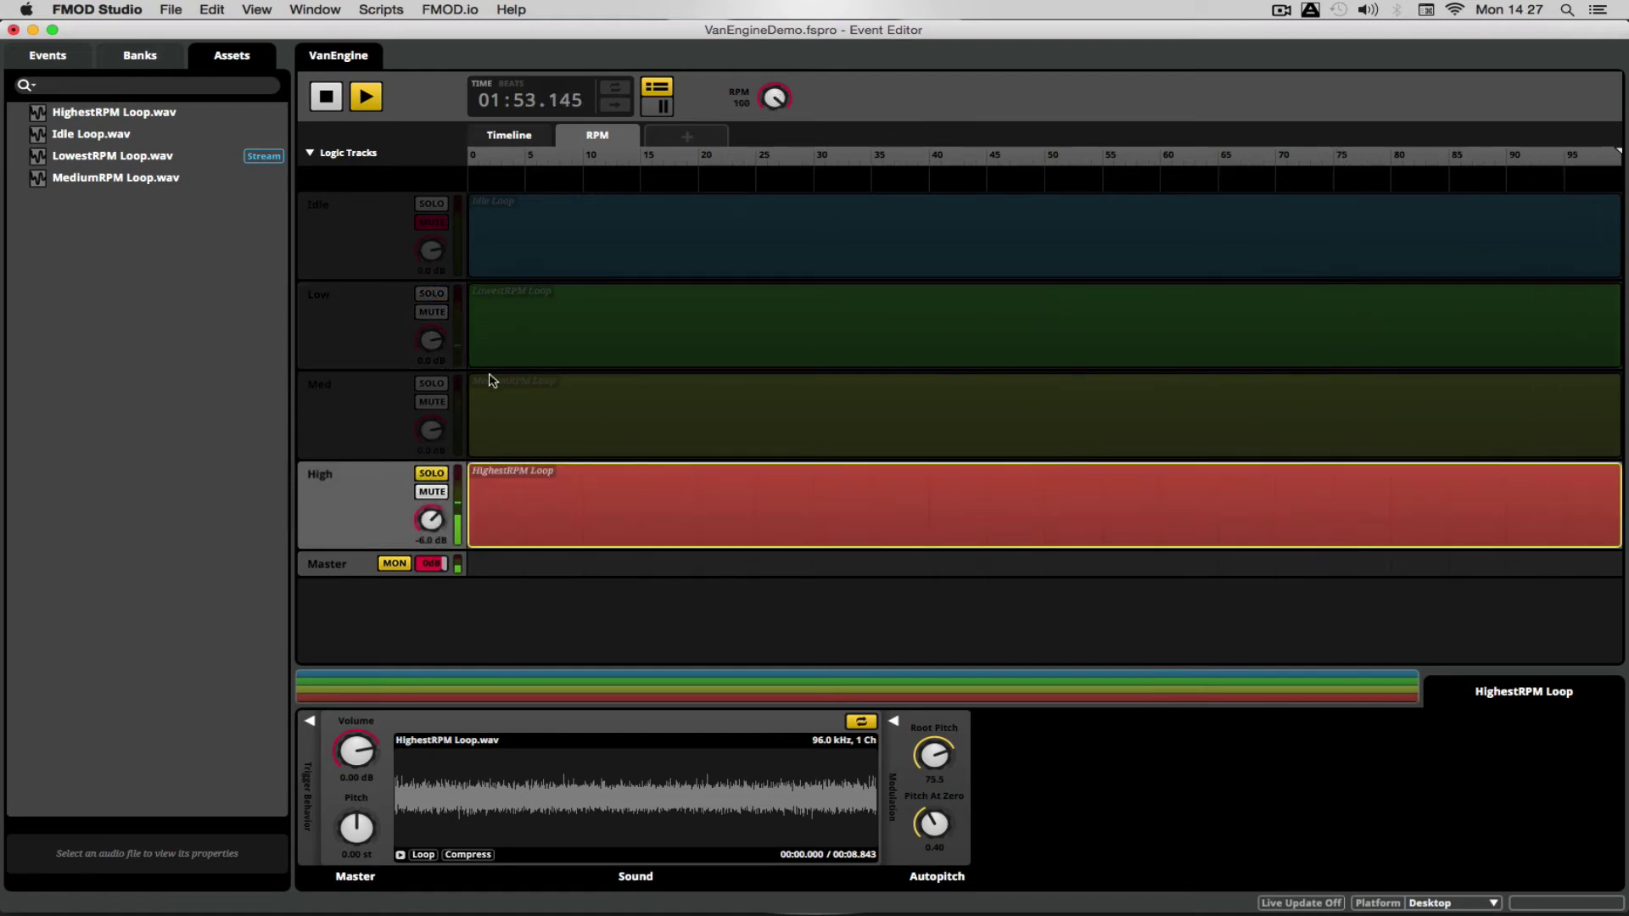
{"action": "left_click", "coordinate": [431, 294]}
{"action": "left_click", "coordinate": [430, 473]}
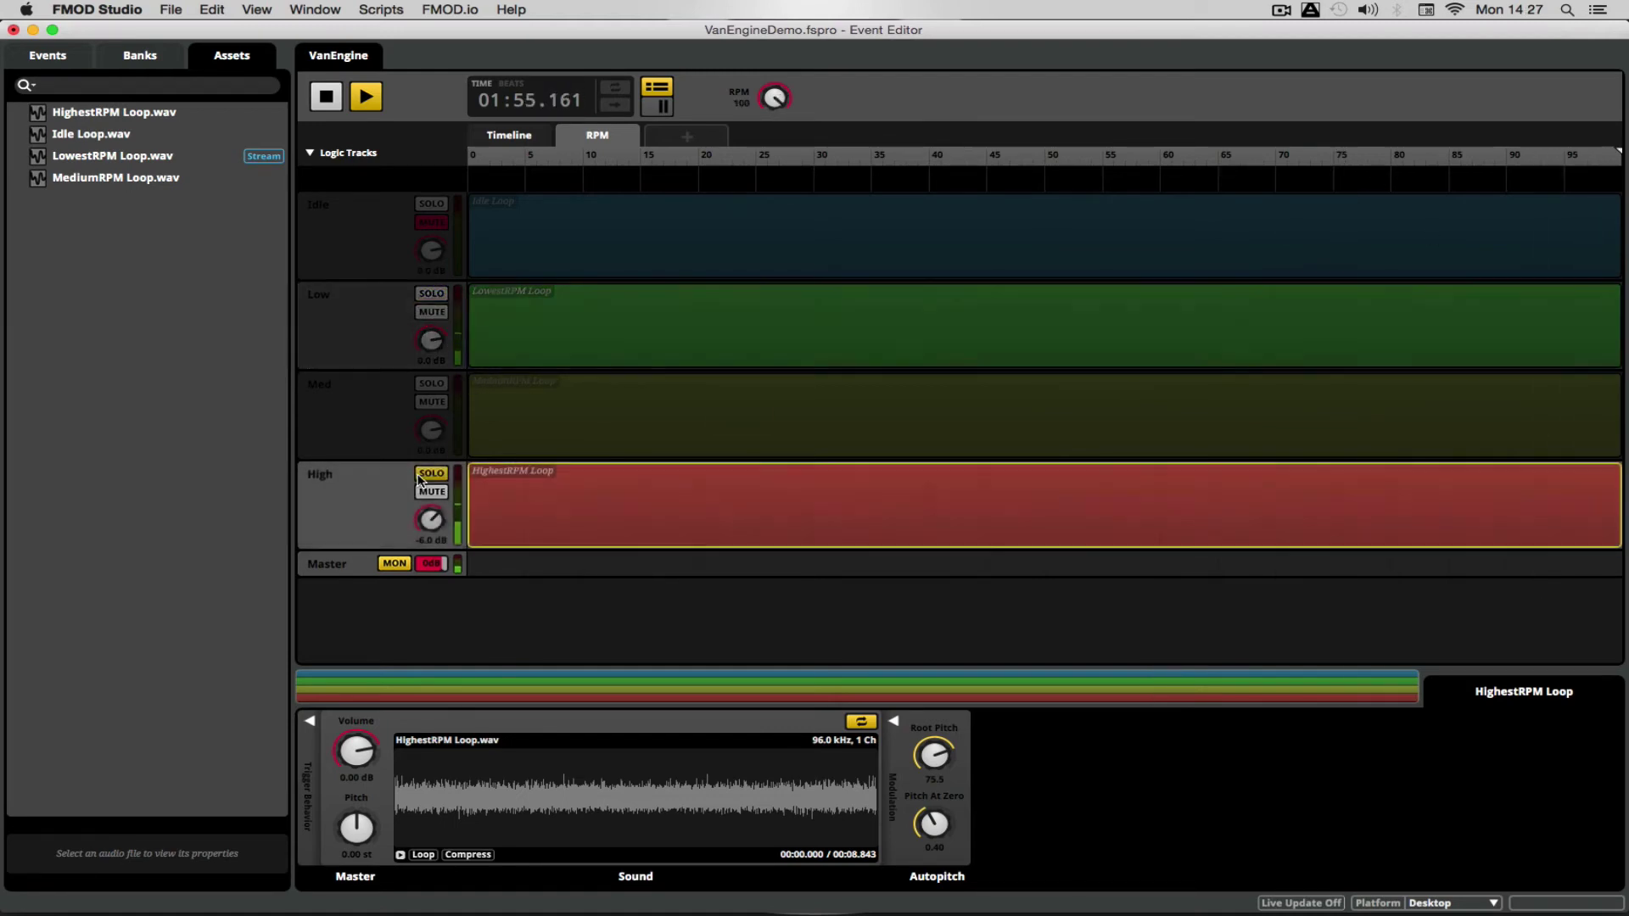
{"action": "left_click", "coordinate": [339, 99]}
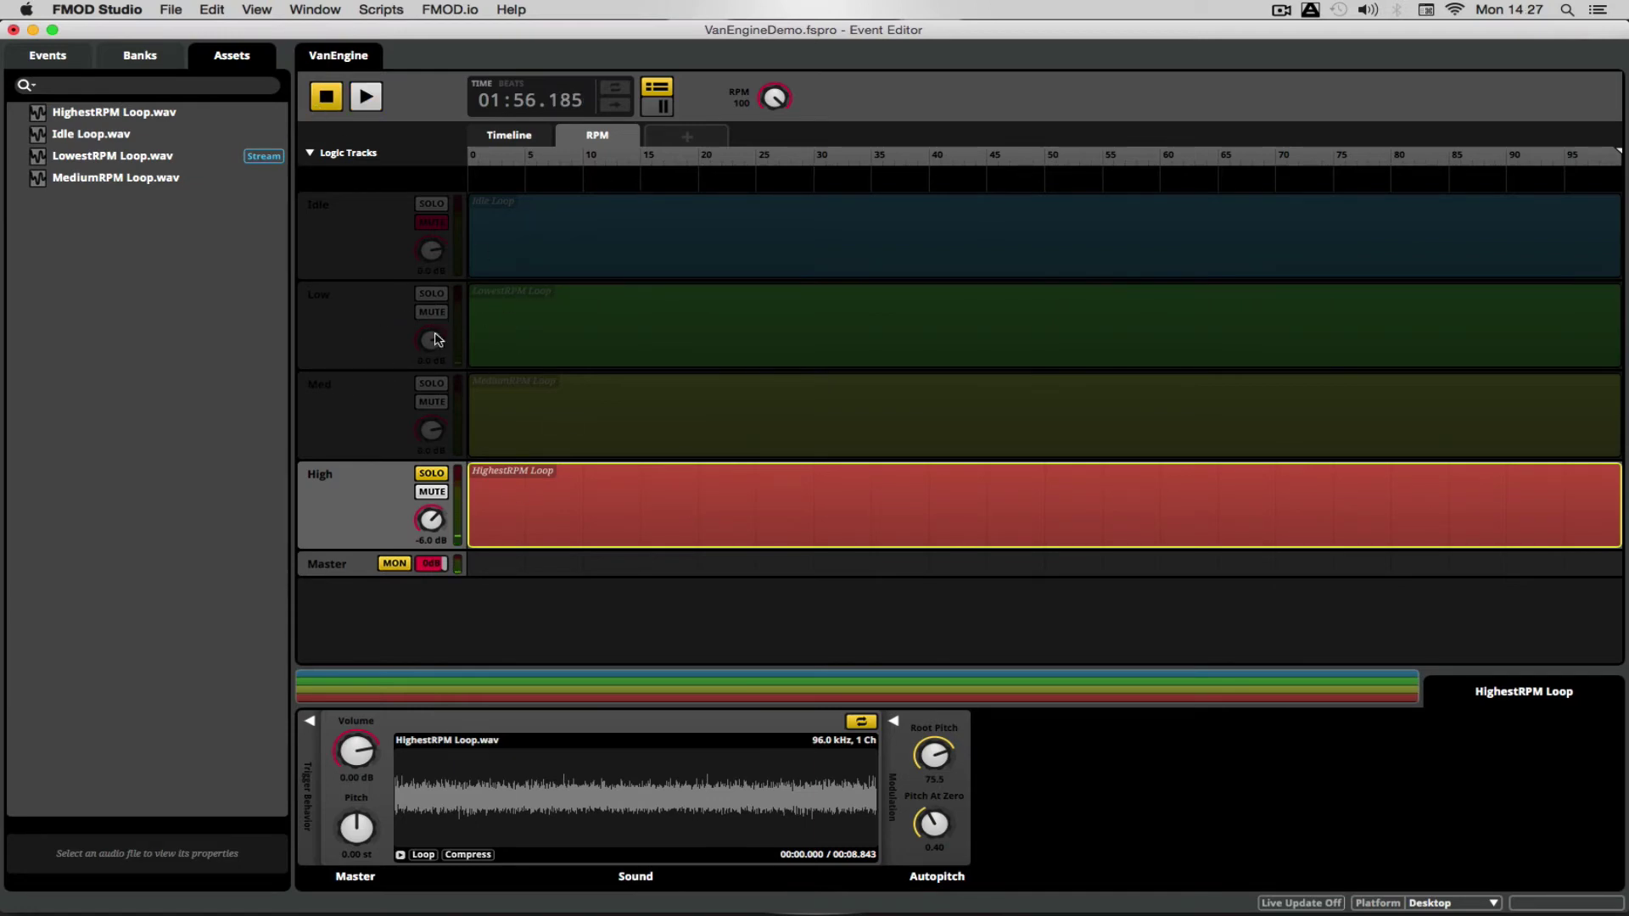
Step: Replay the event at RPM 100, switching the solo between Low and High to compare the two loops again
{"action": "left_click", "coordinate": [431, 294]}
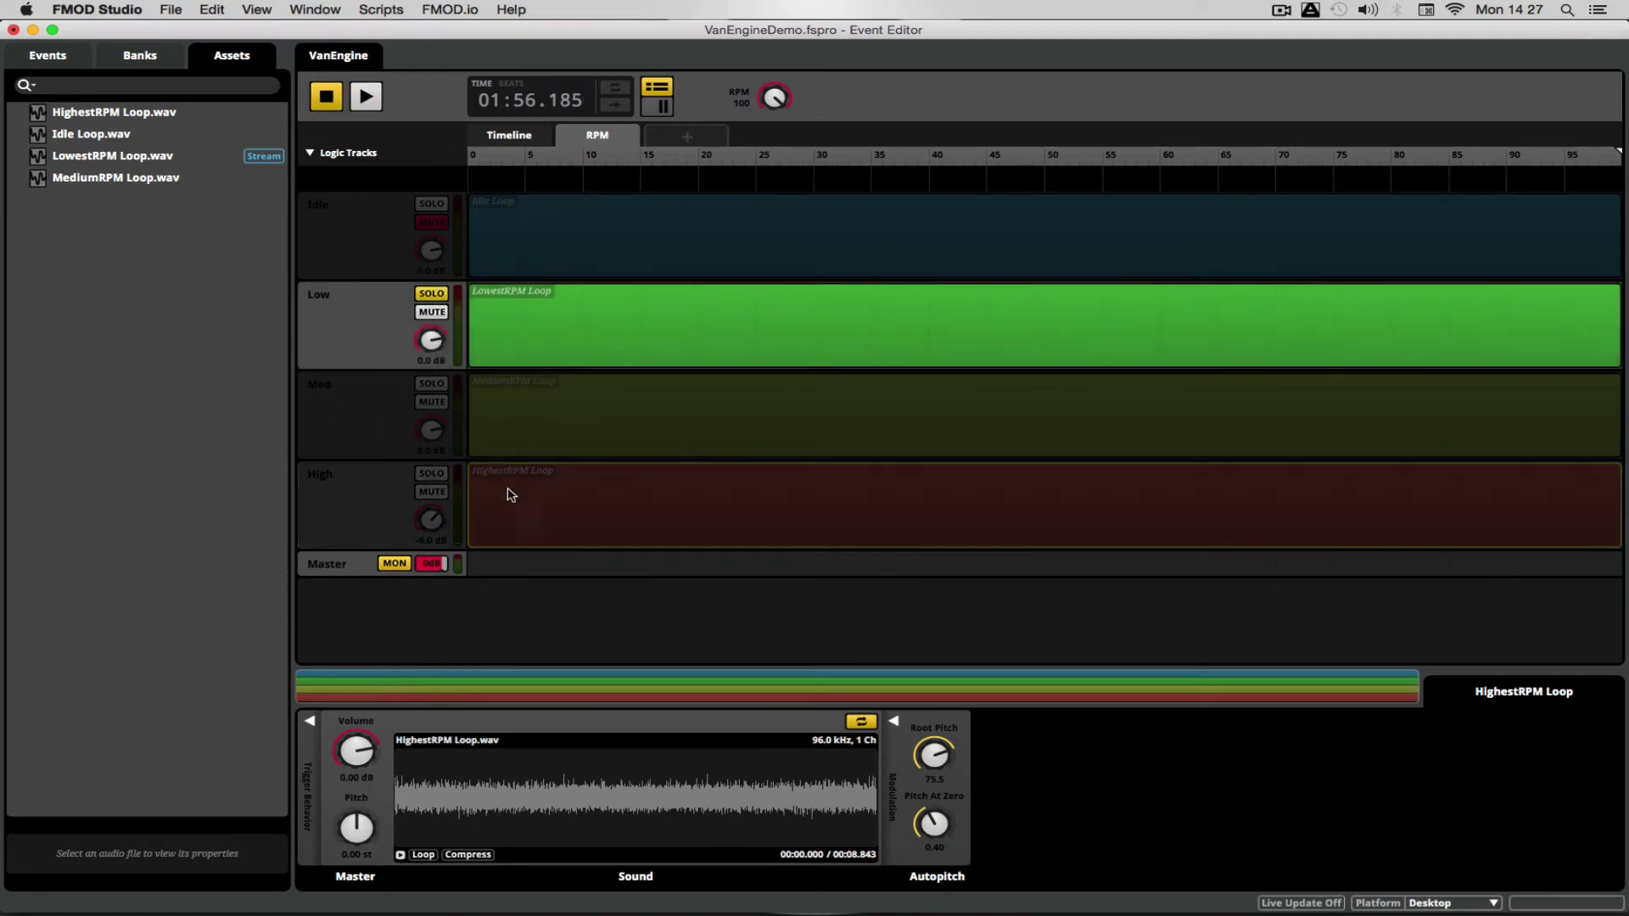
{"action": "left_click", "coordinate": [374, 524]}
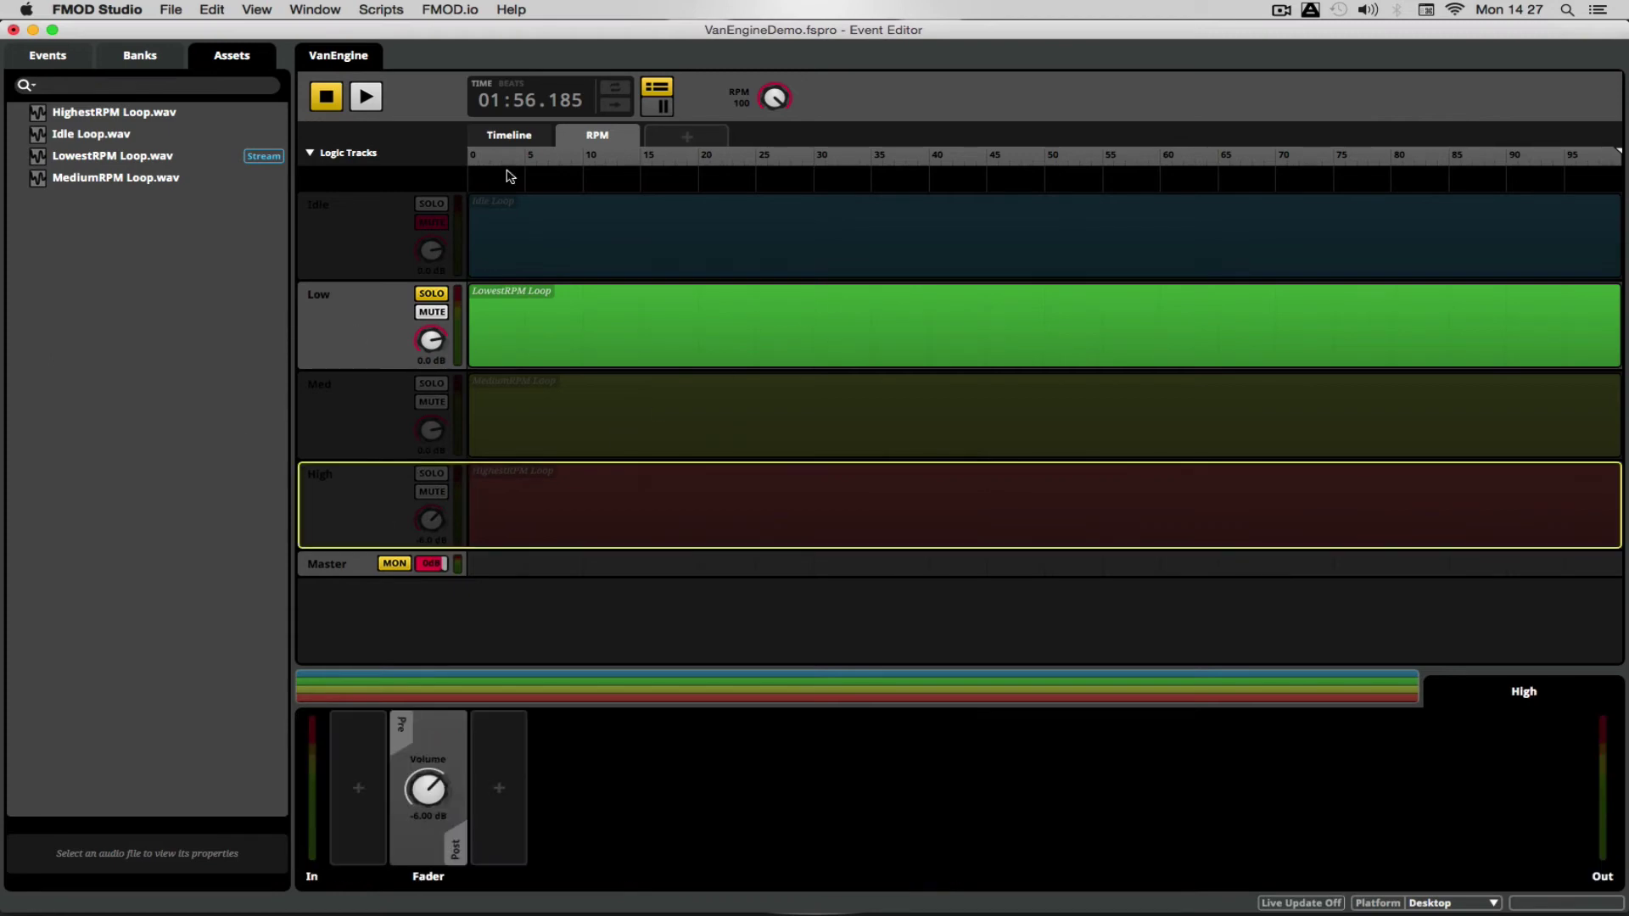
{"action": "left_click", "coordinate": [379, 106]}
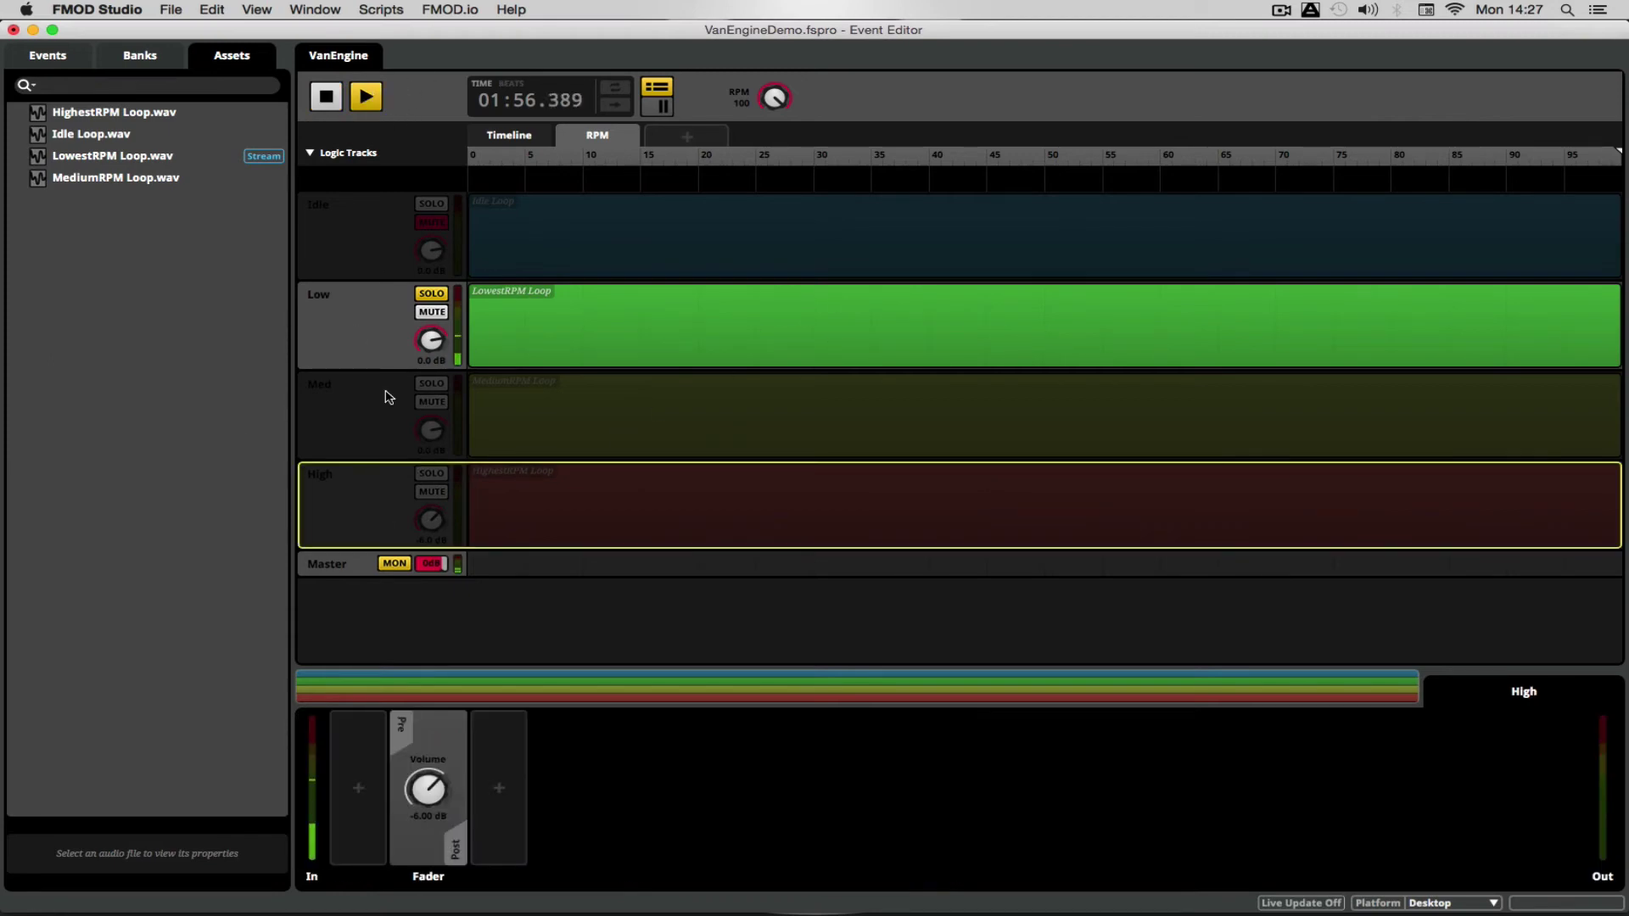
{"action": "left_click", "coordinate": [431, 473]}
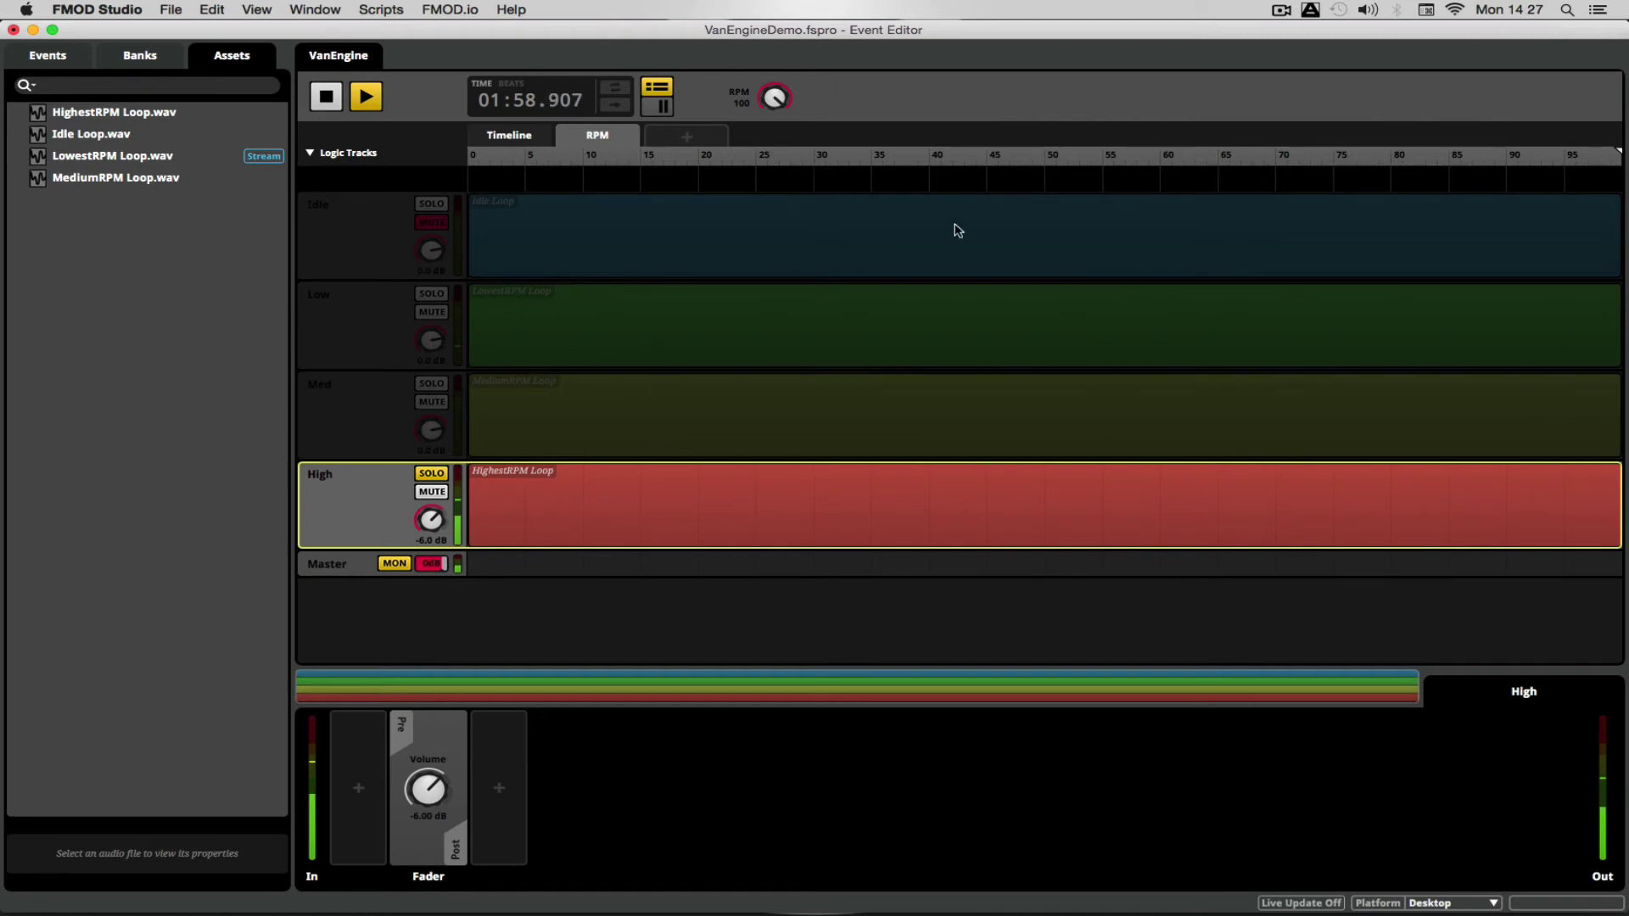
{"action": "left_click", "coordinate": [431, 295]}
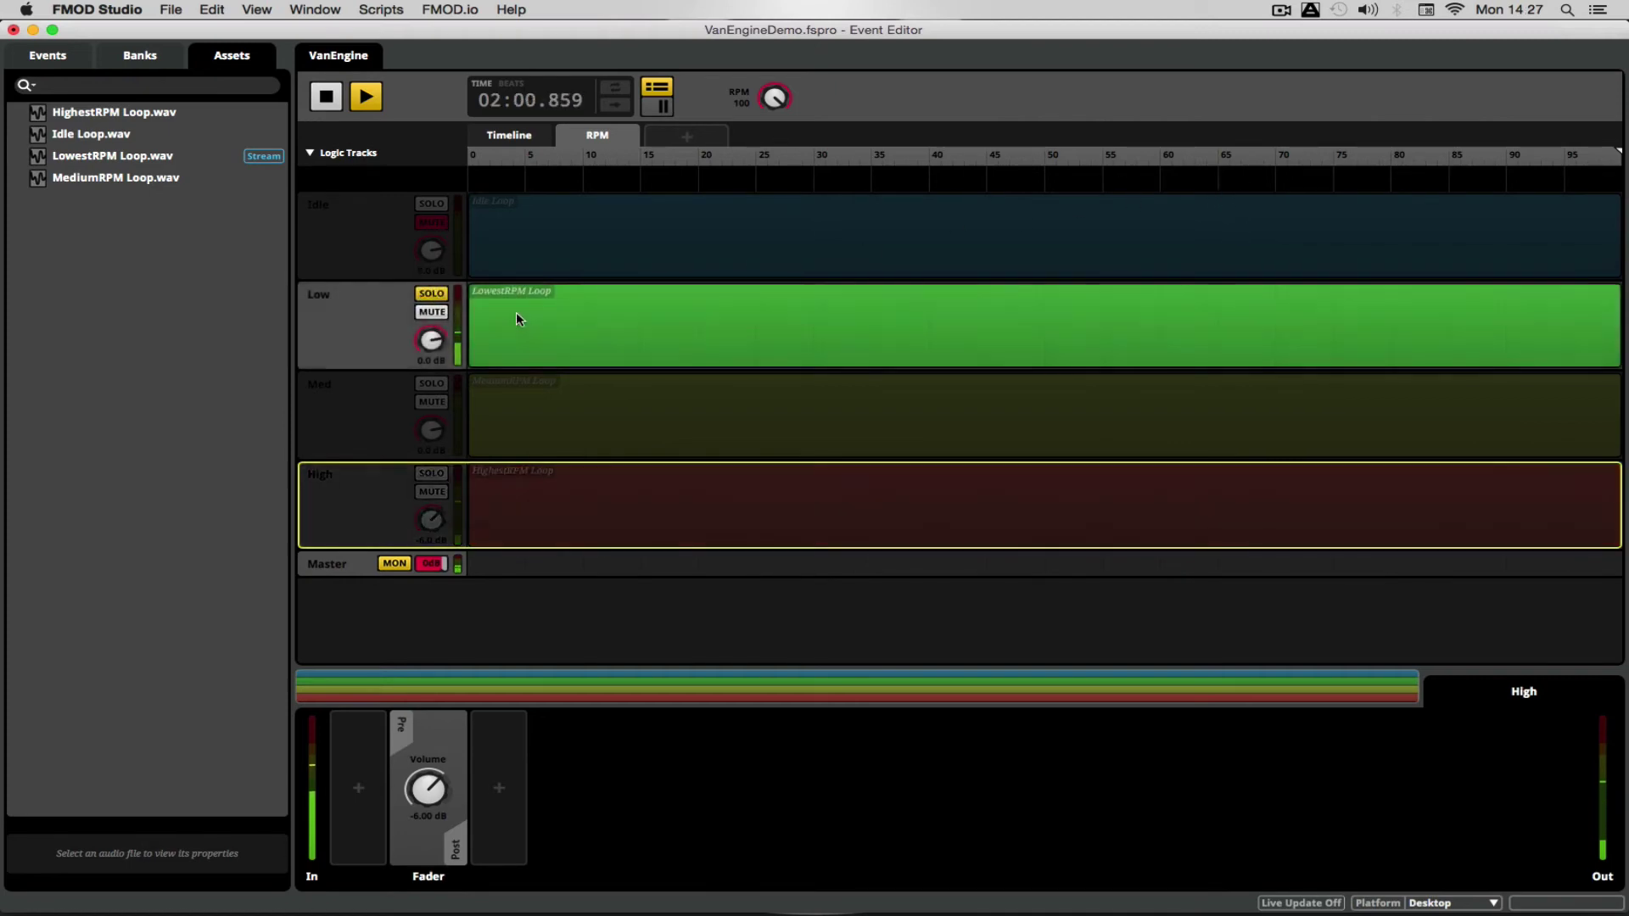
Step: Set the LowestRPM Loop's Root Pitch to 12.5, switching the solo between High and Low to compare them at RPM 100
{"action": "left_click", "coordinate": [516, 312]}
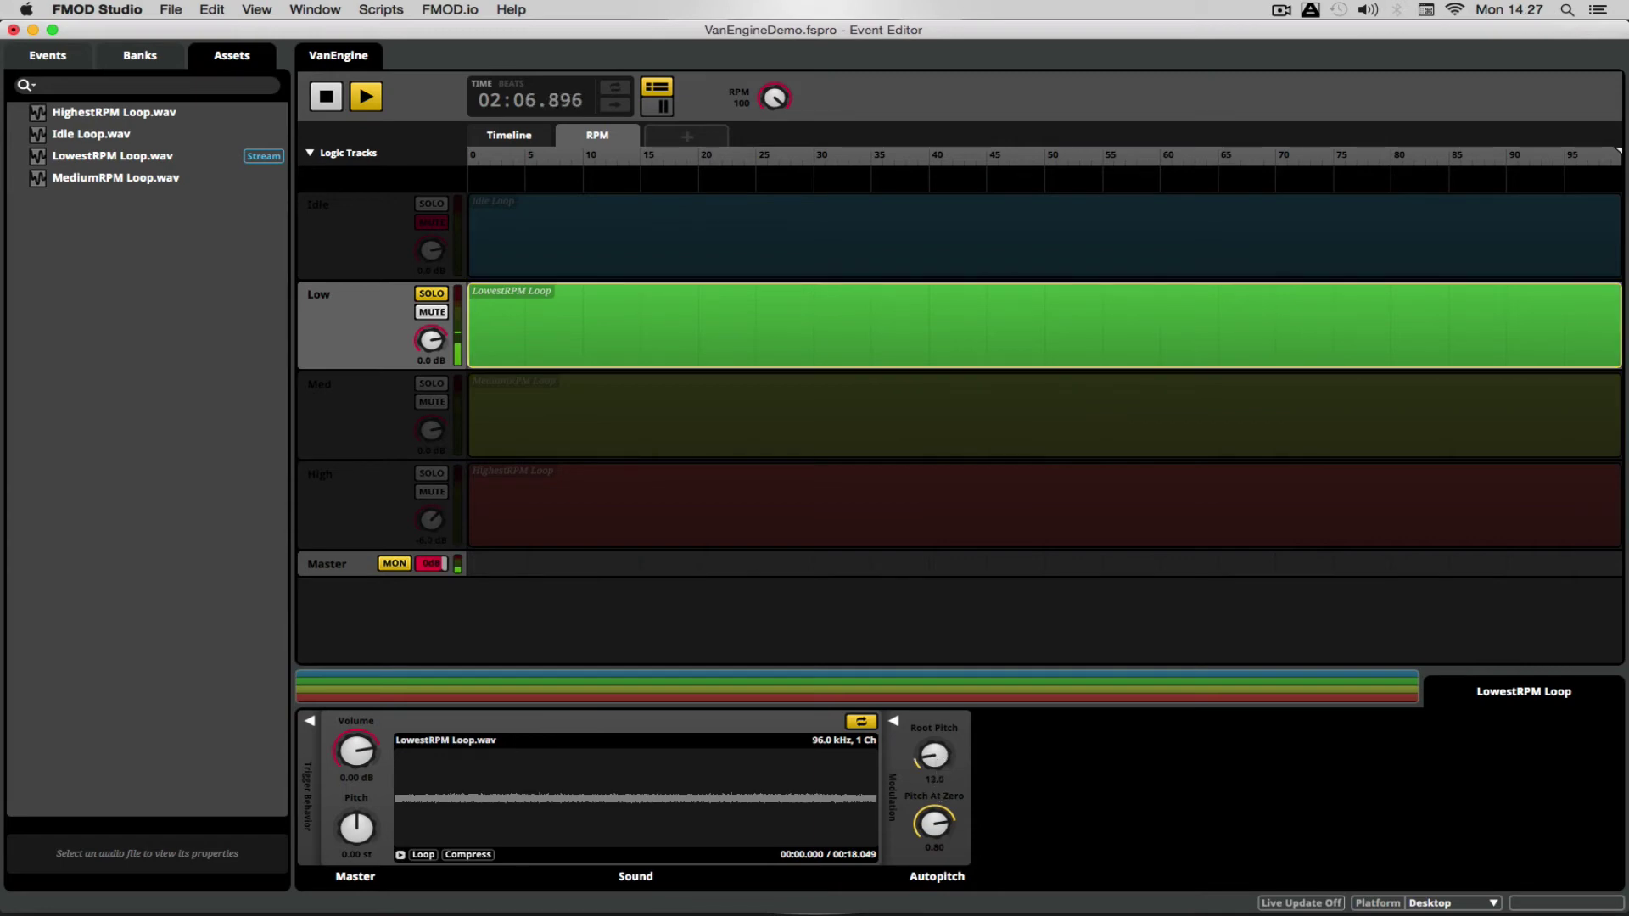
{"action": "left_click", "coordinate": [431, 472]}
{"action": "left_click", "coordinate": [431, 294]}
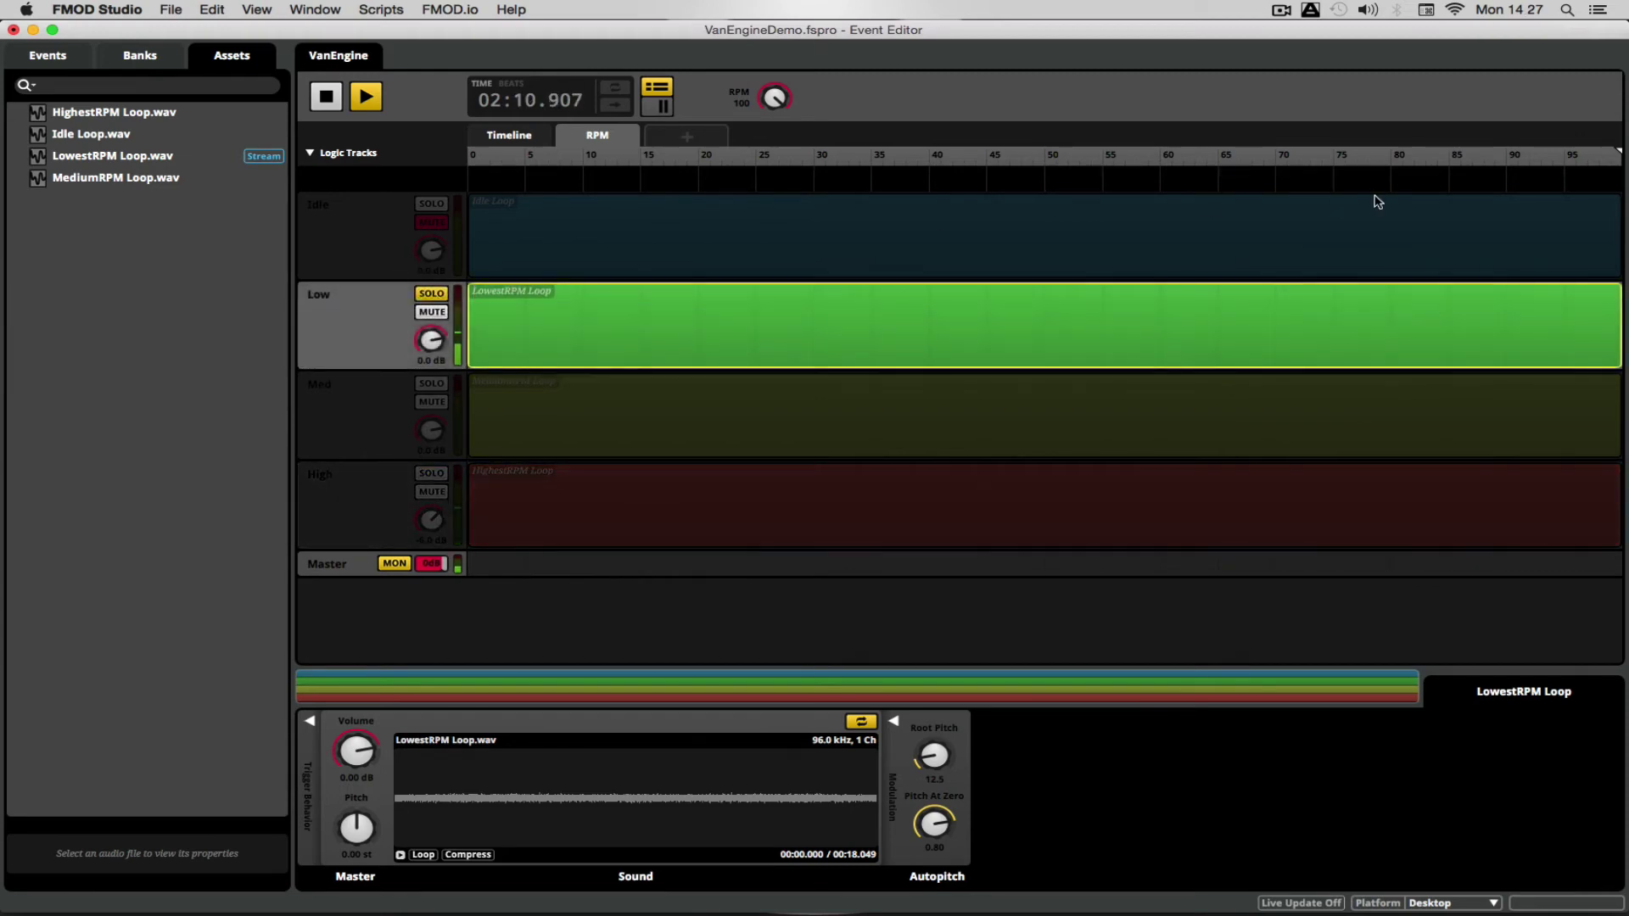
Step: Compare the Low and High tracks in alternating solo at RPM values of about 75, 50 and 26, and stop playback
{"action": "left_click", "coordinate": [1332, 154]}
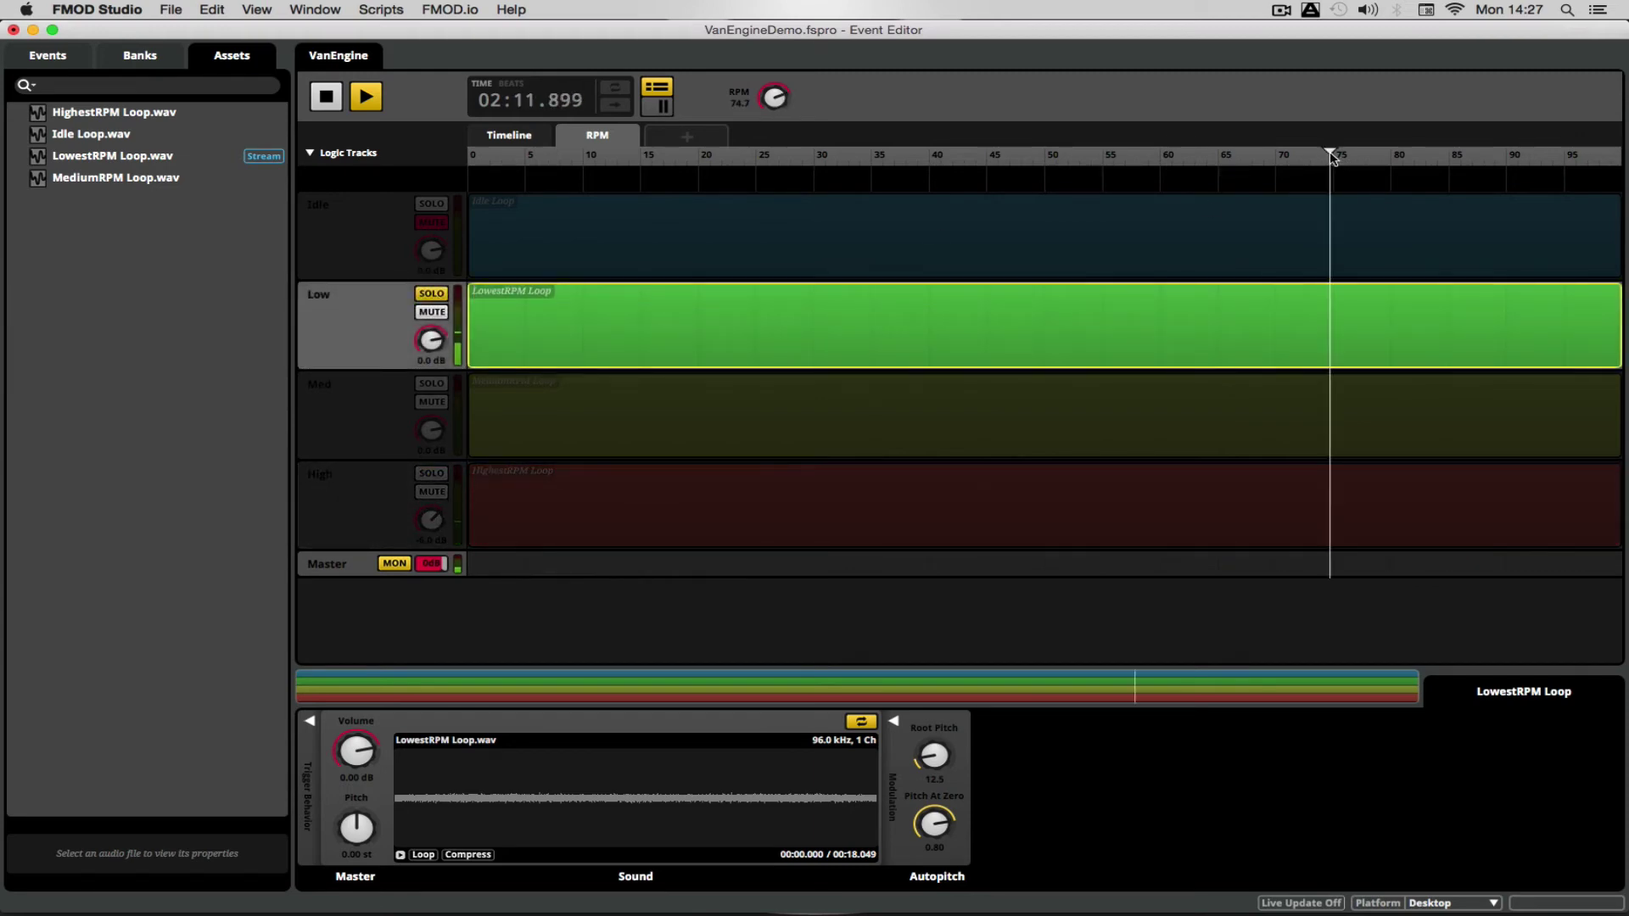
{"action": "left_click", "coordinate": [431, 472]}
{"action": "left_click", "coordinate": [431, 294]}
{"action": "left_click", "coordinate": [1047, 155]}
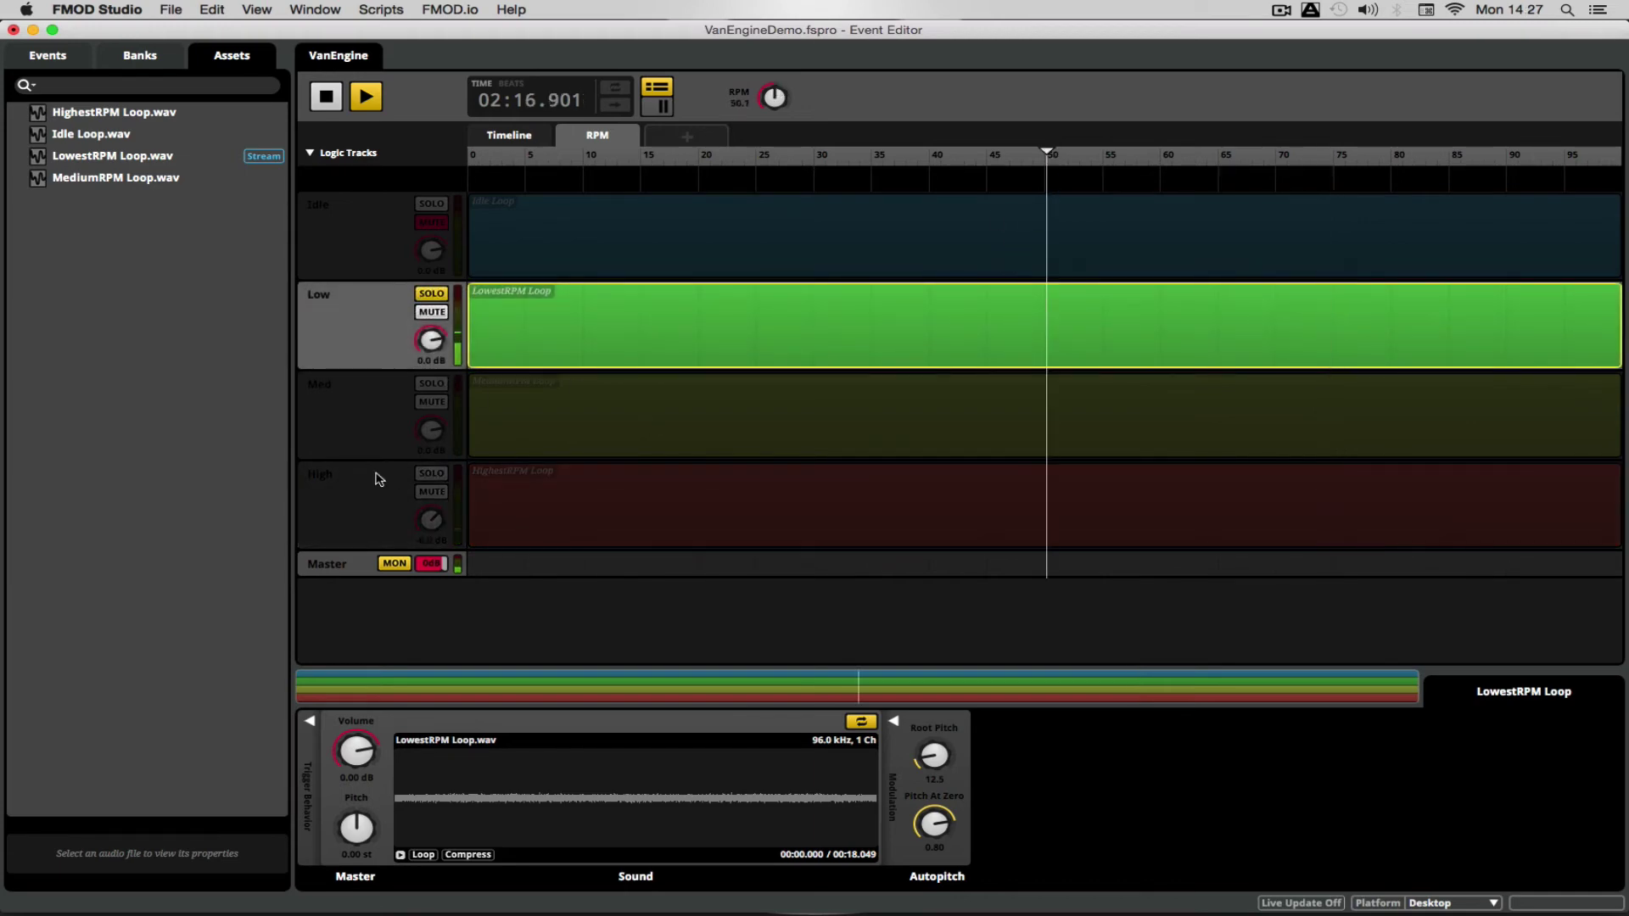
{"action": "left_click", "coordinate": [440, 472]}
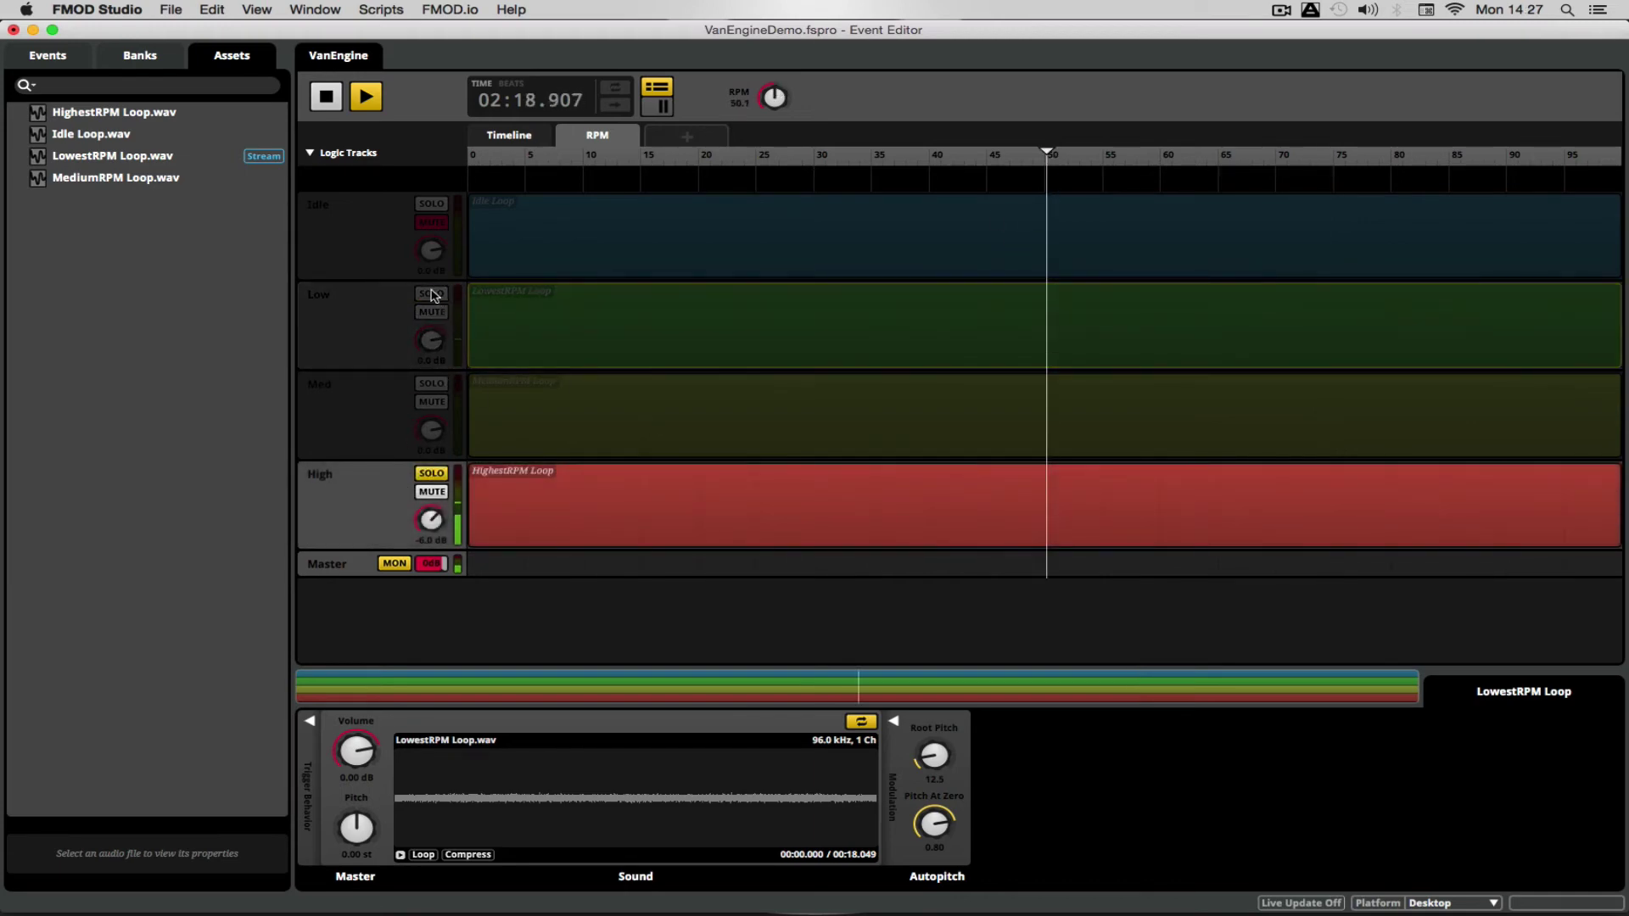
{"action": "left_click", "coordinate": [432, 293]}
{"action": "left_click", "coordinate": [761, 167]}
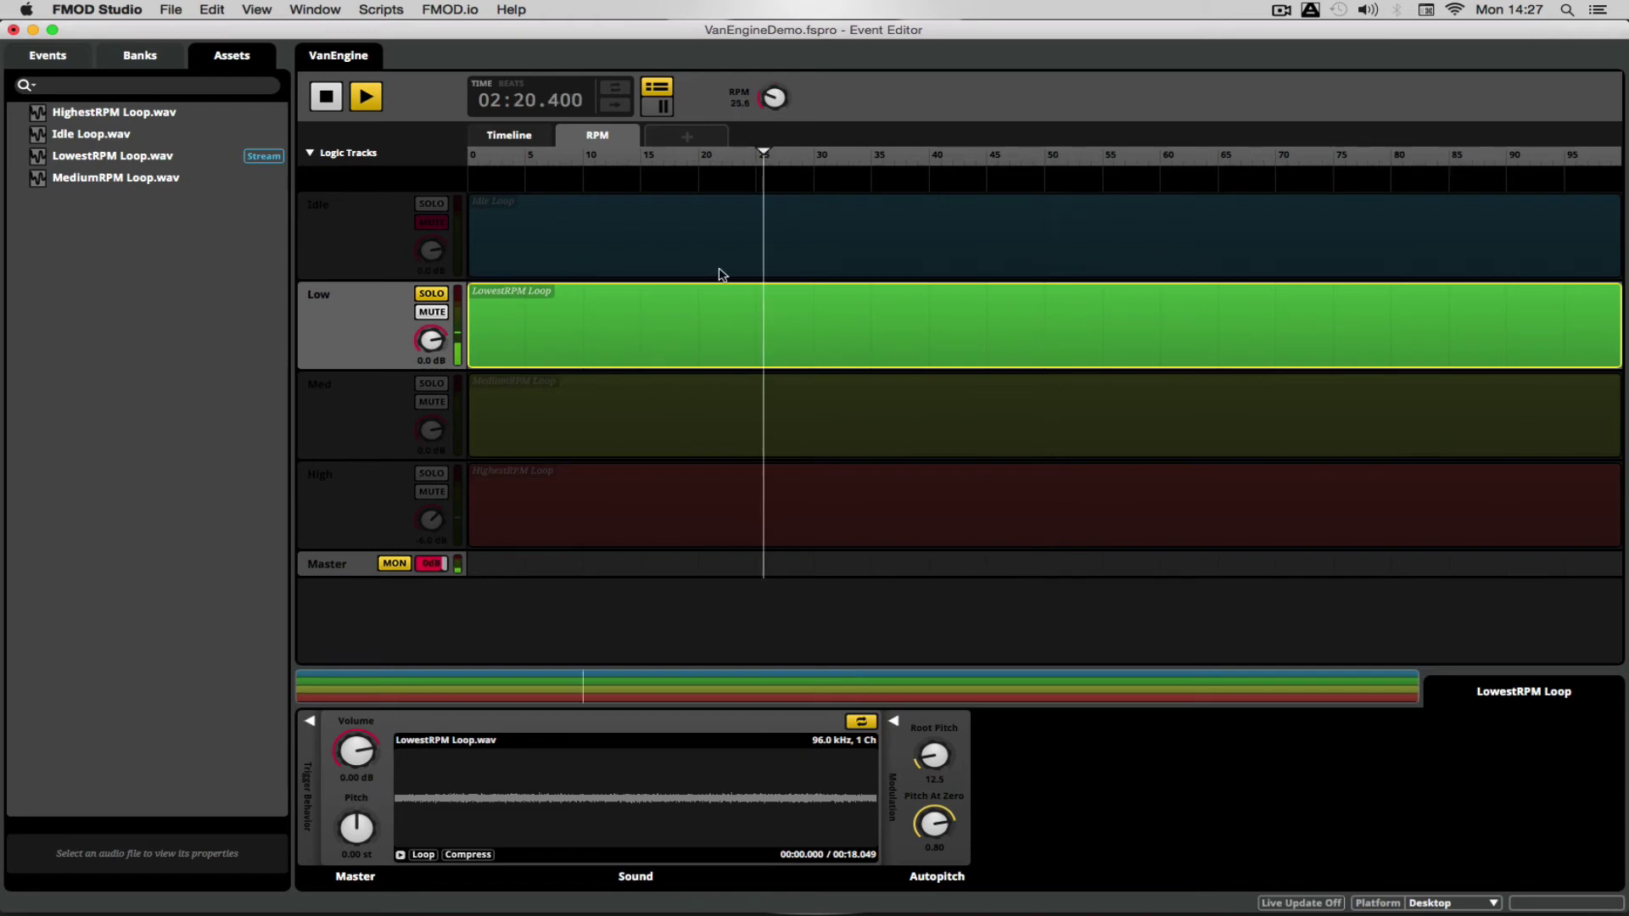
{"action": "left_click", "coordinate": [434, 475]}
{"action": "left_click", "coordinate": [432, 293]}
{"action": "left_click", "coordinate": [327, 97]}
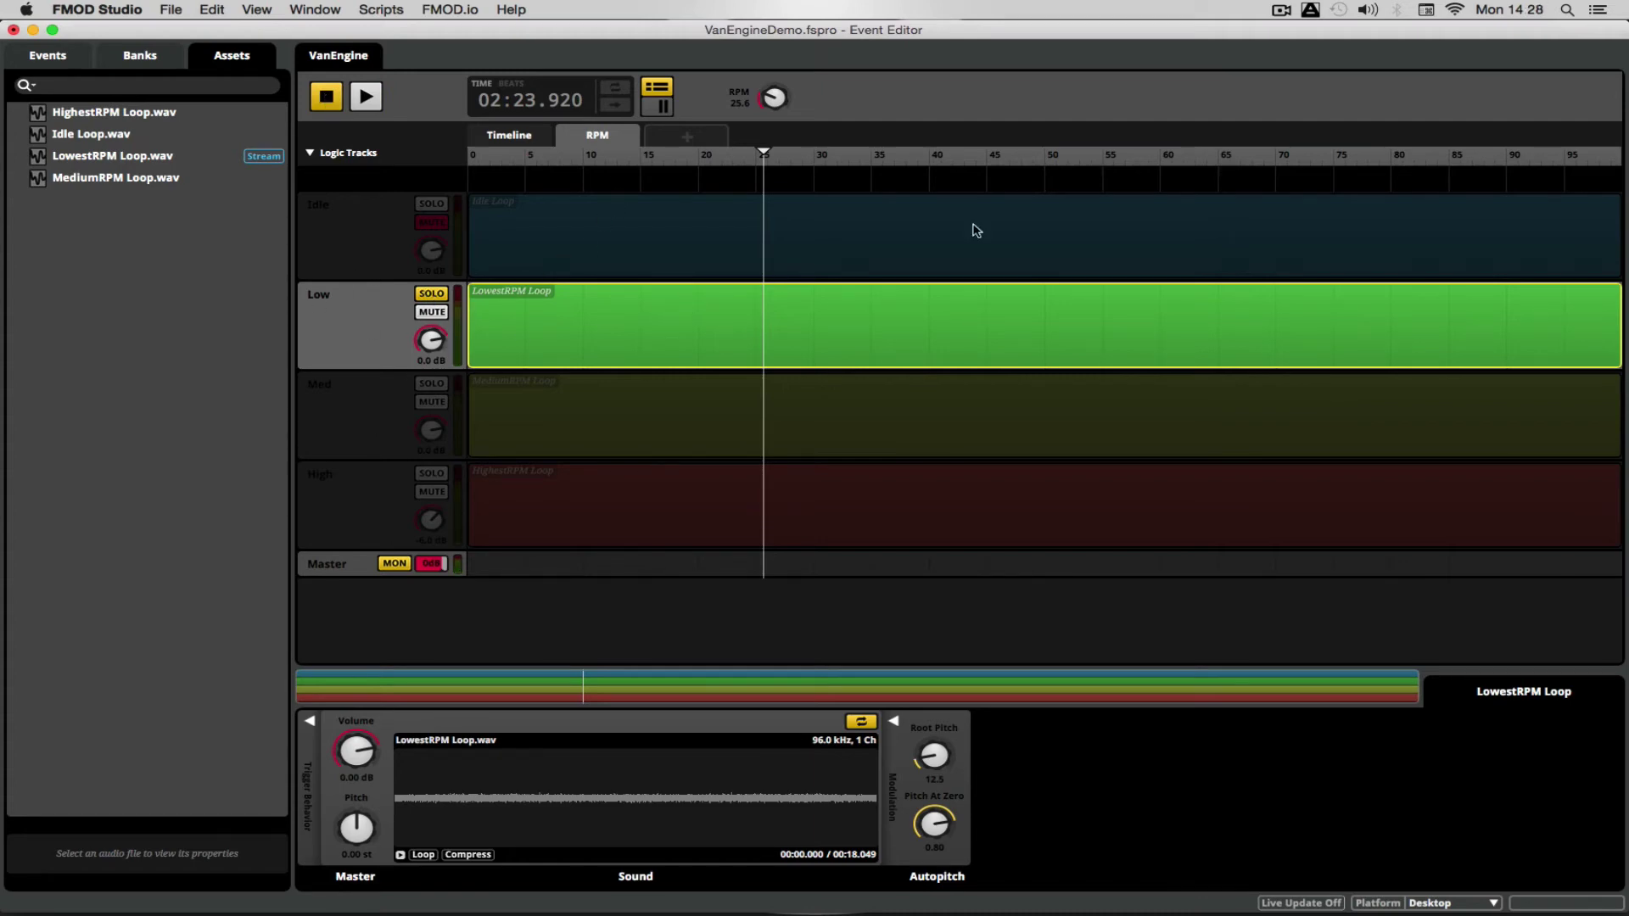
Step: Replay at an RPM of about 74 and raise the LowestRPM Loop's pitch to 0.30 st, comparing it with the soloed High track
{"action": "left_click", "coordinate": [1320, 156]}
{"action": "left_click", "coordinate": [366, 97]}
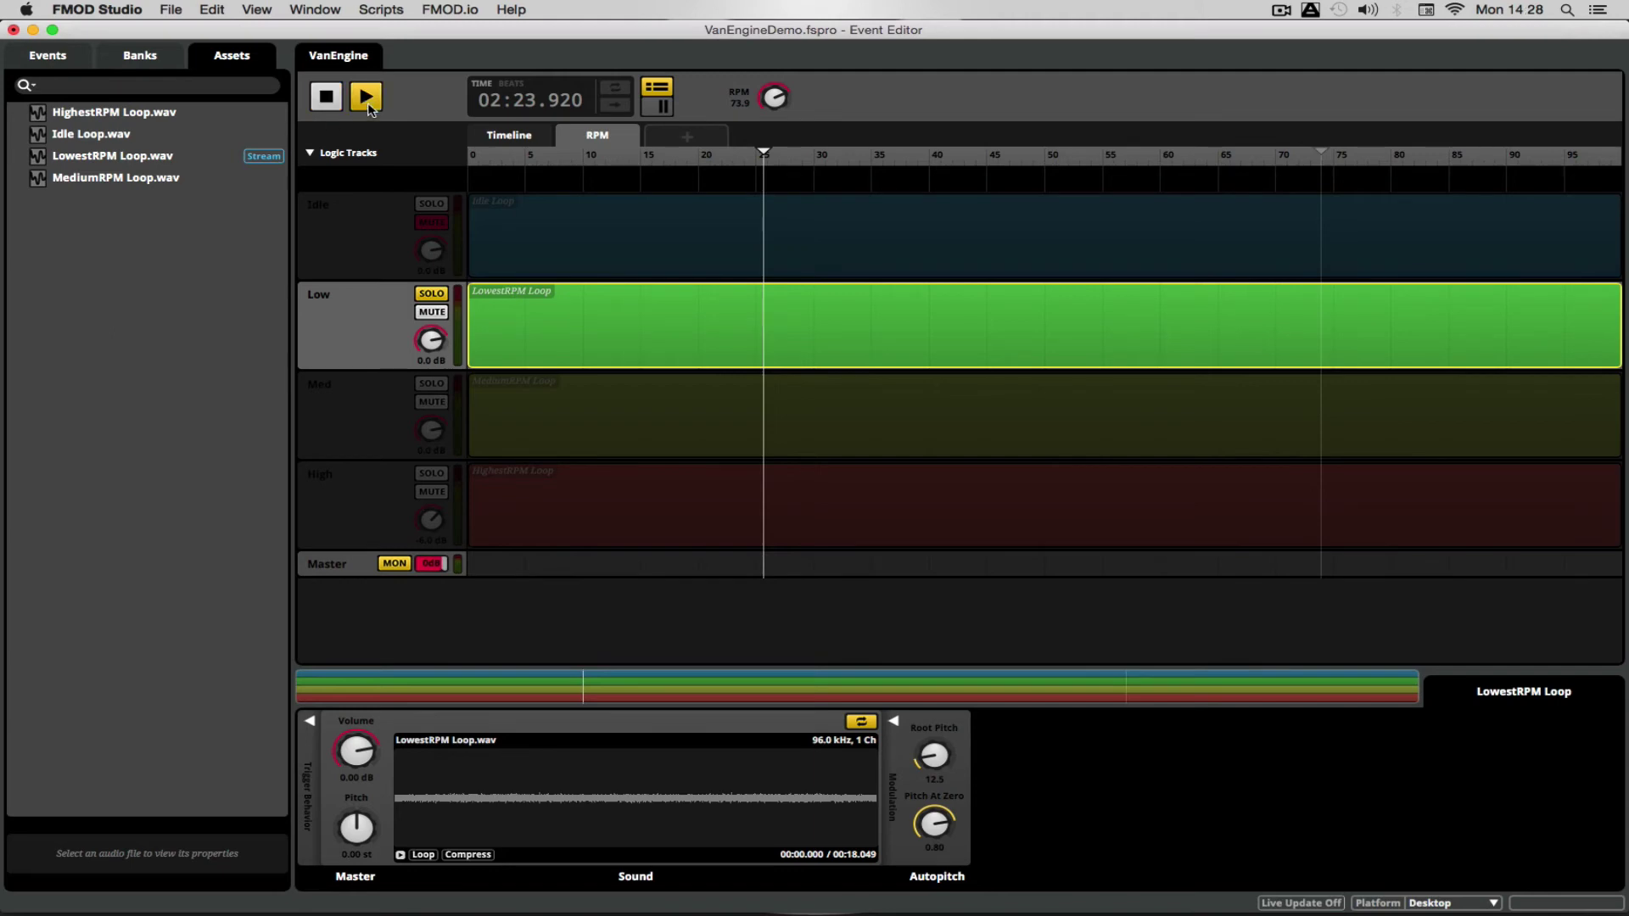
{"action": "left_click", "coordinate": [432, 474]}
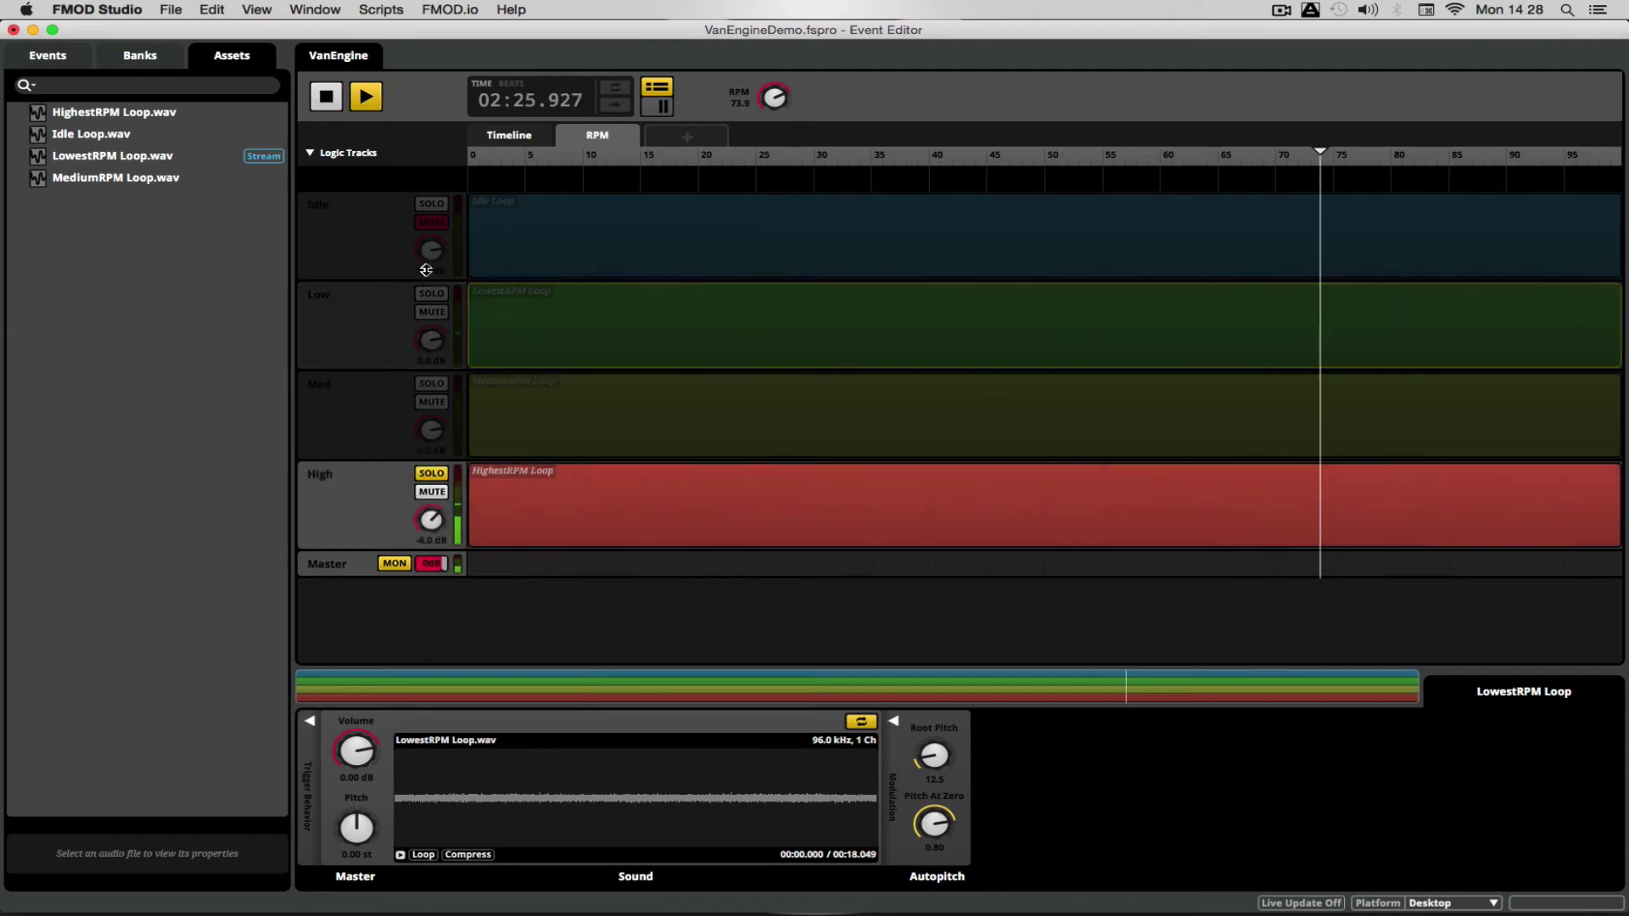
{"action": "left_click", "coordinate": [432, 294]}
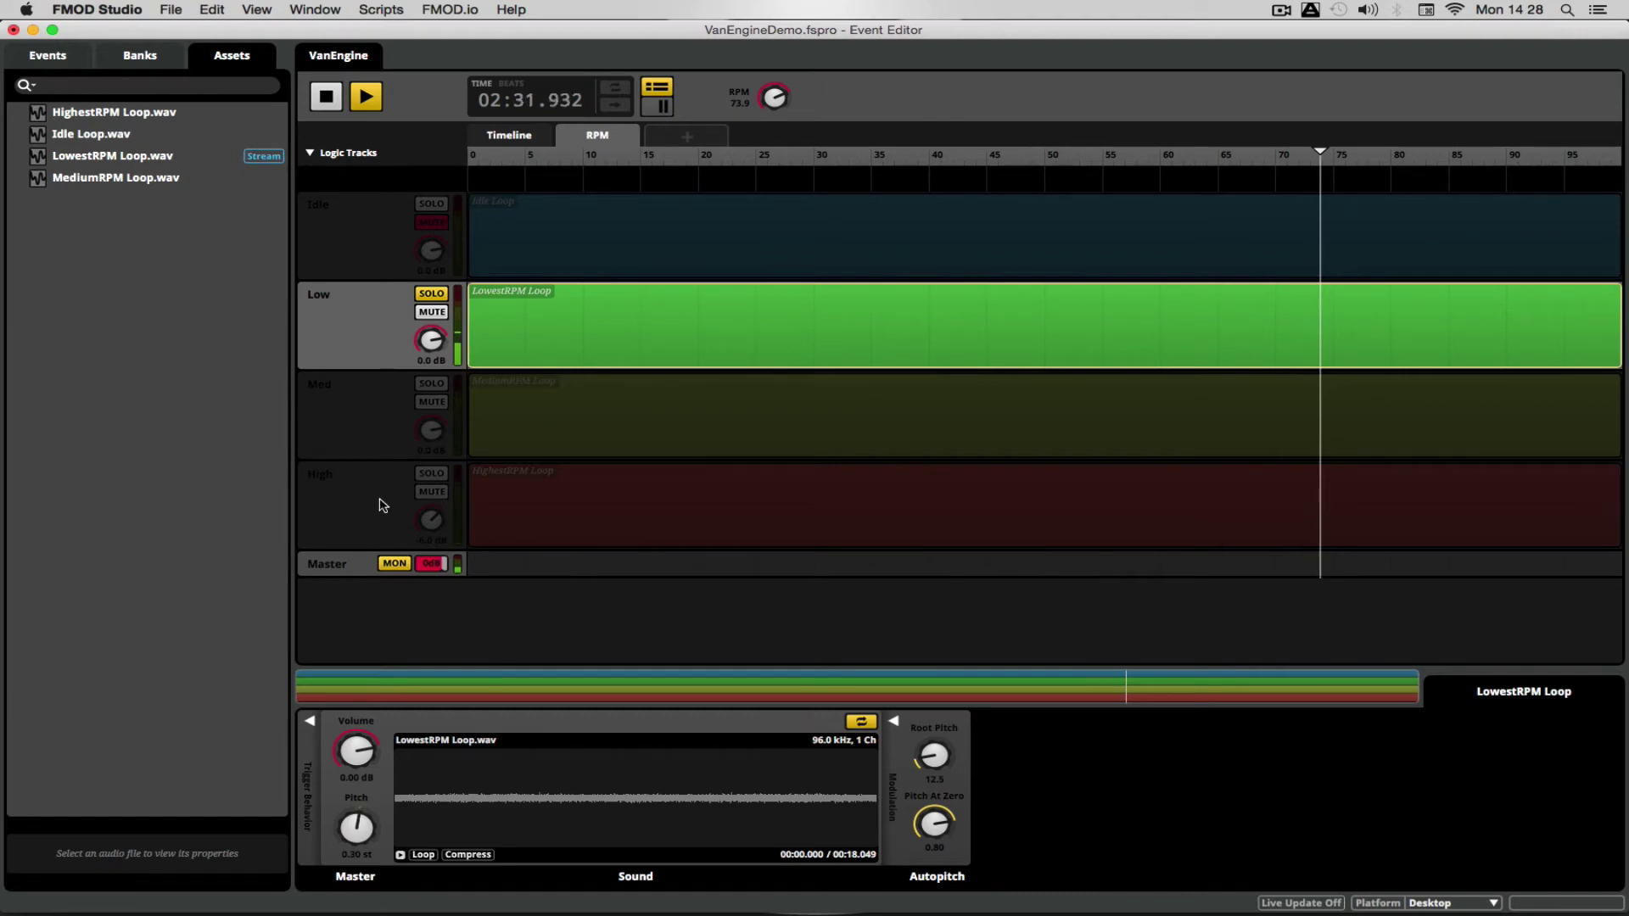
{"action": "left_click", "coordinate": [432, 473]}
{"action": "left_click", "coordinate": [431, 293]}
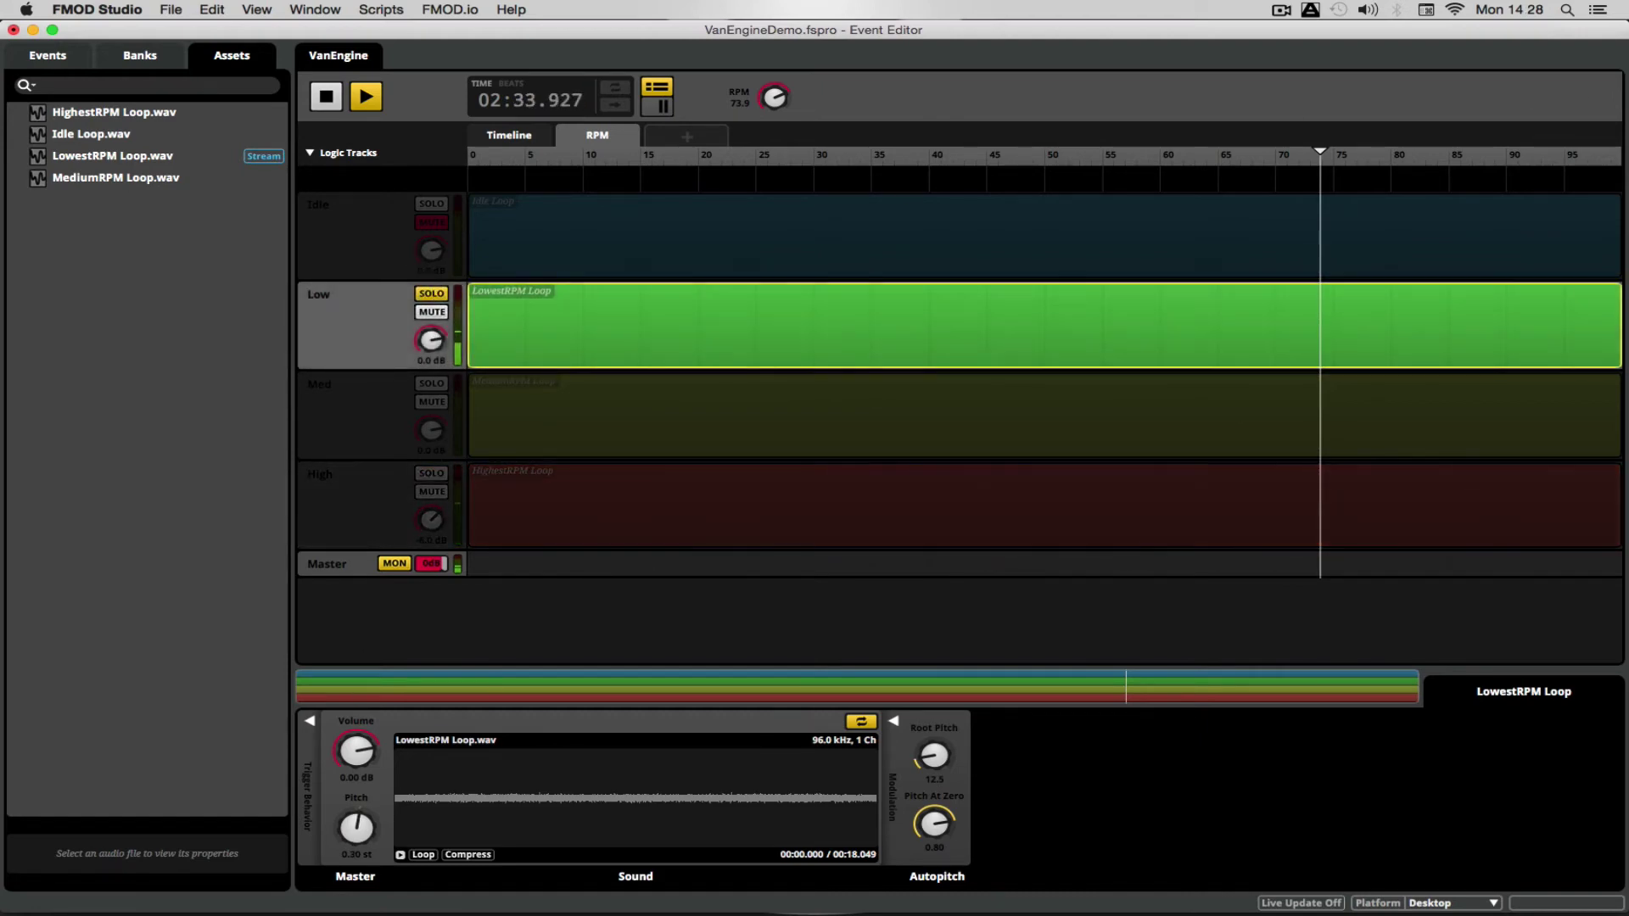
Step: Compare the soloed Low and High tracks at RPM values of about 95 and 37, and stop playback
{"action": "left_click", "coordinate": [1565, 159]}
{"action": "left_click", "coordinate": [431, 472]}
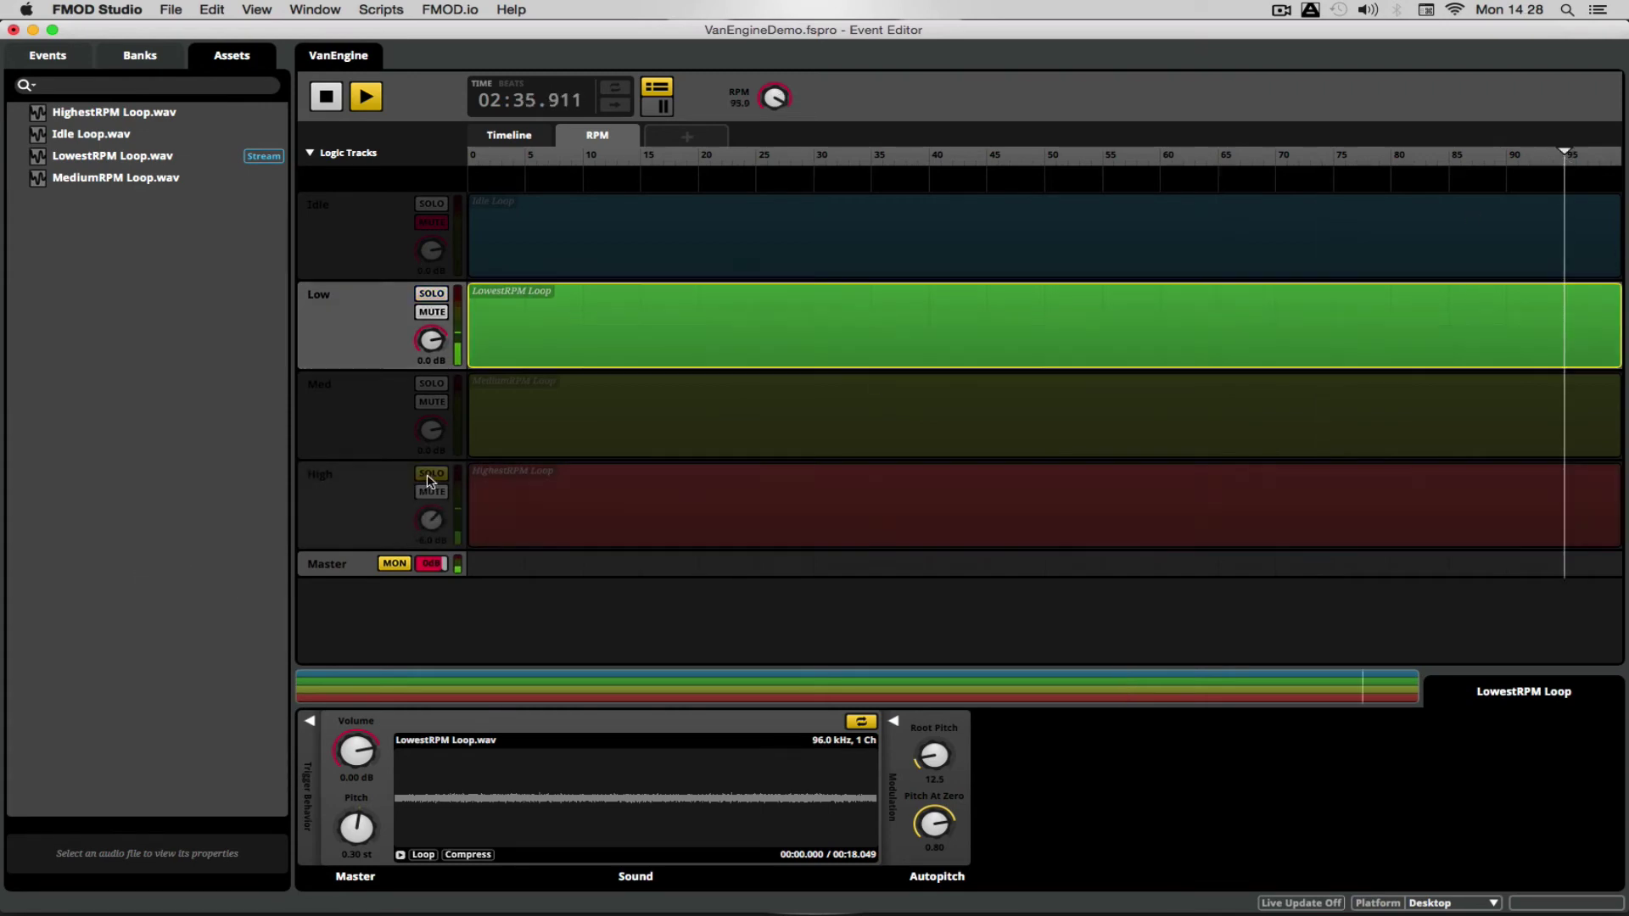
{"action": "left_click", "coordinate": [431, 294]}
{"action": "left_click", "coordinate": [894, 151]}
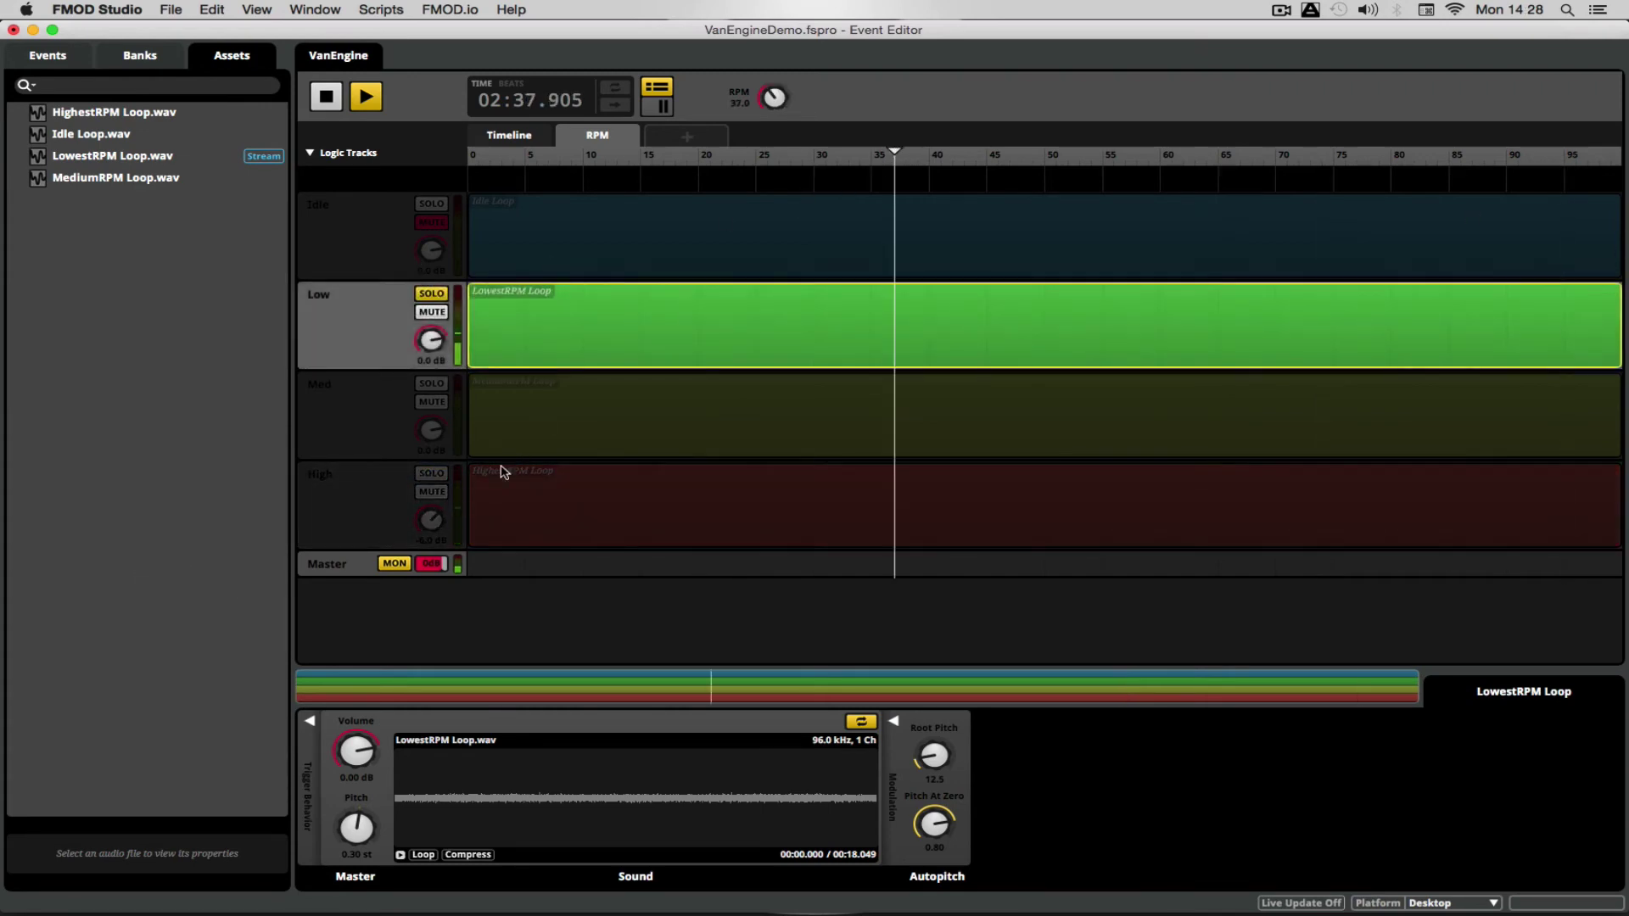
{"action": "left_click", "coordinate": [433, 473]}
{"action": "left_click", "coordinate": [431, 293]}
{"action": "key", "text": "space"}
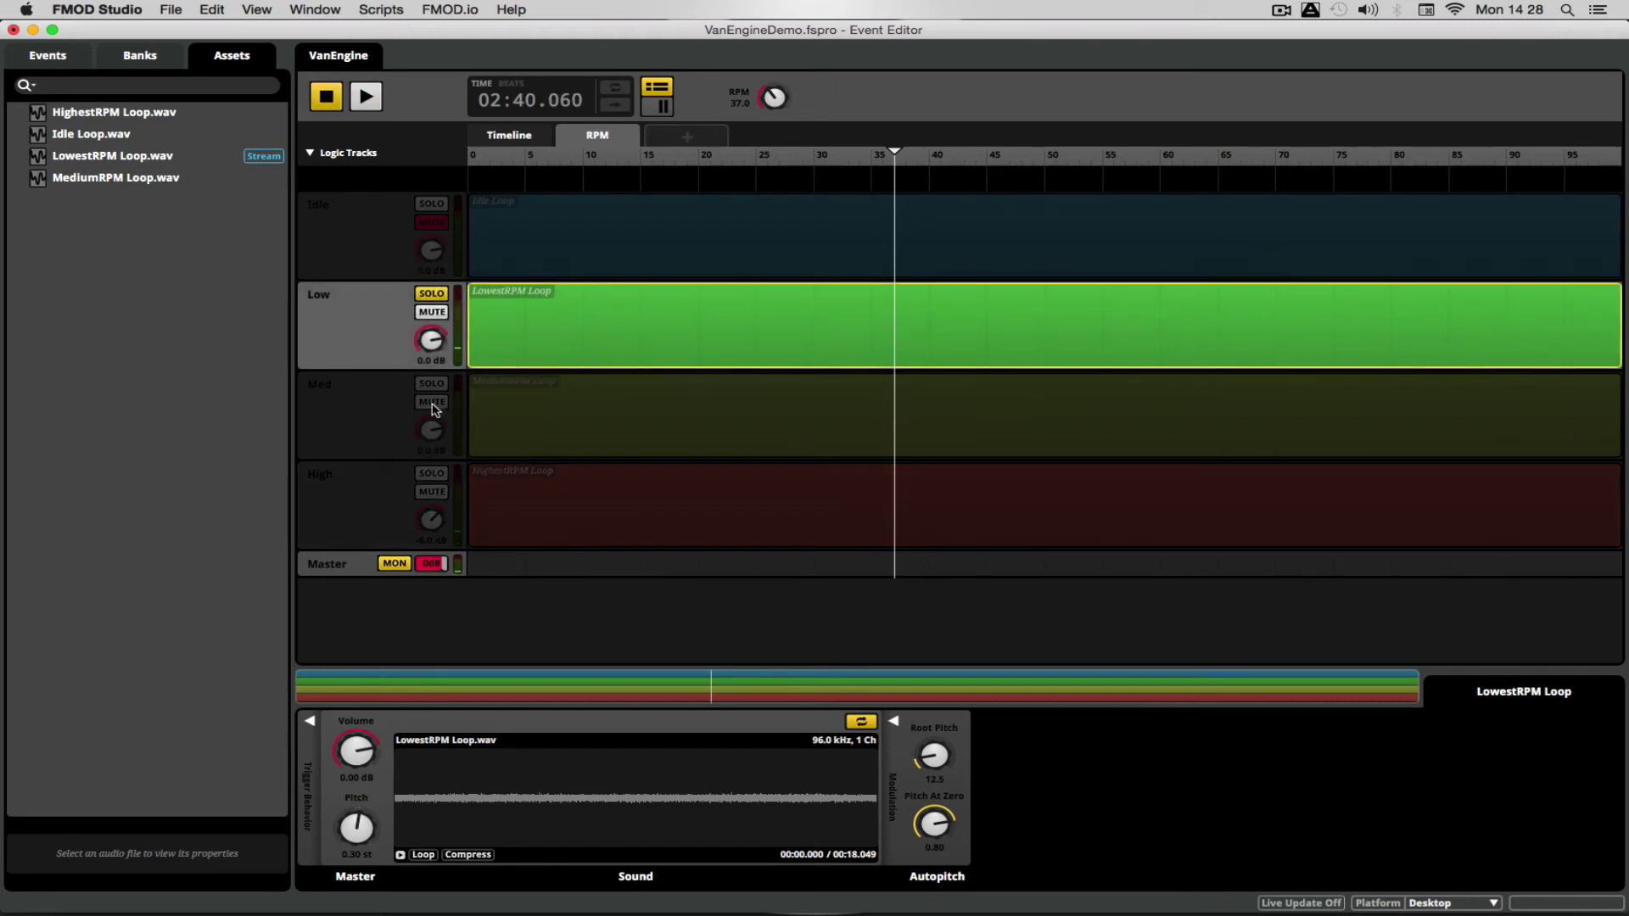
Step: Fade the HighestRPM Loop in and the LowestRPM Loop out across the full RPM range, with Med muted and the Low solo cleared
{"action": "left_click", "coordinate": [432, 402]}
{"action": "left_click", "coordinate": [437, 297]}
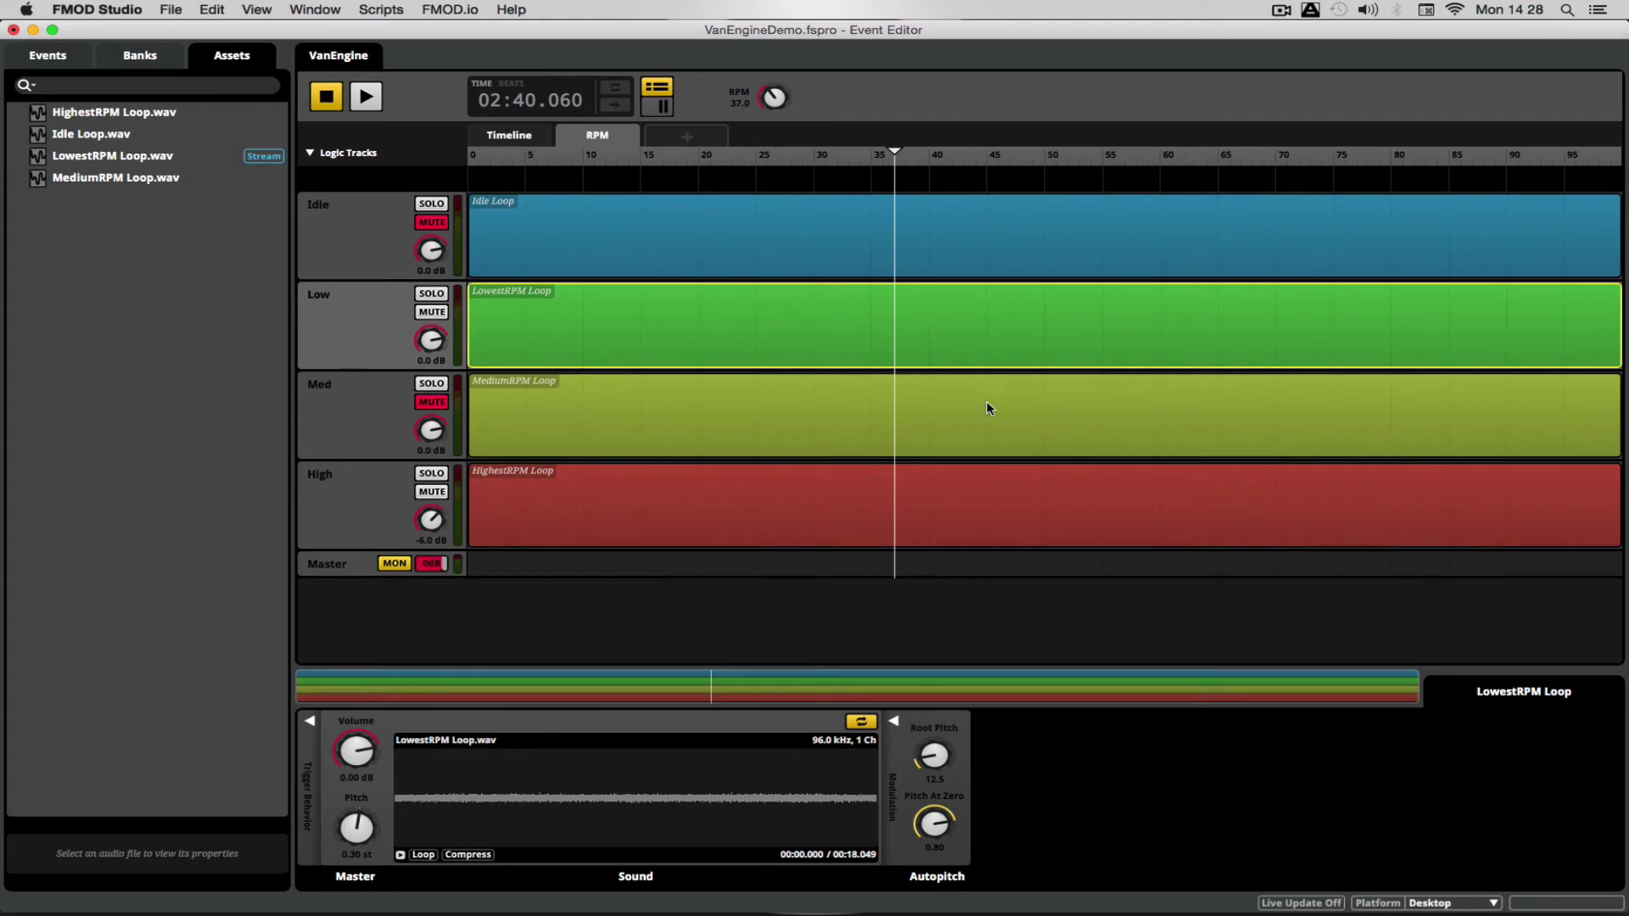
{"action": "left_click", "coordinate": [476, 475]}
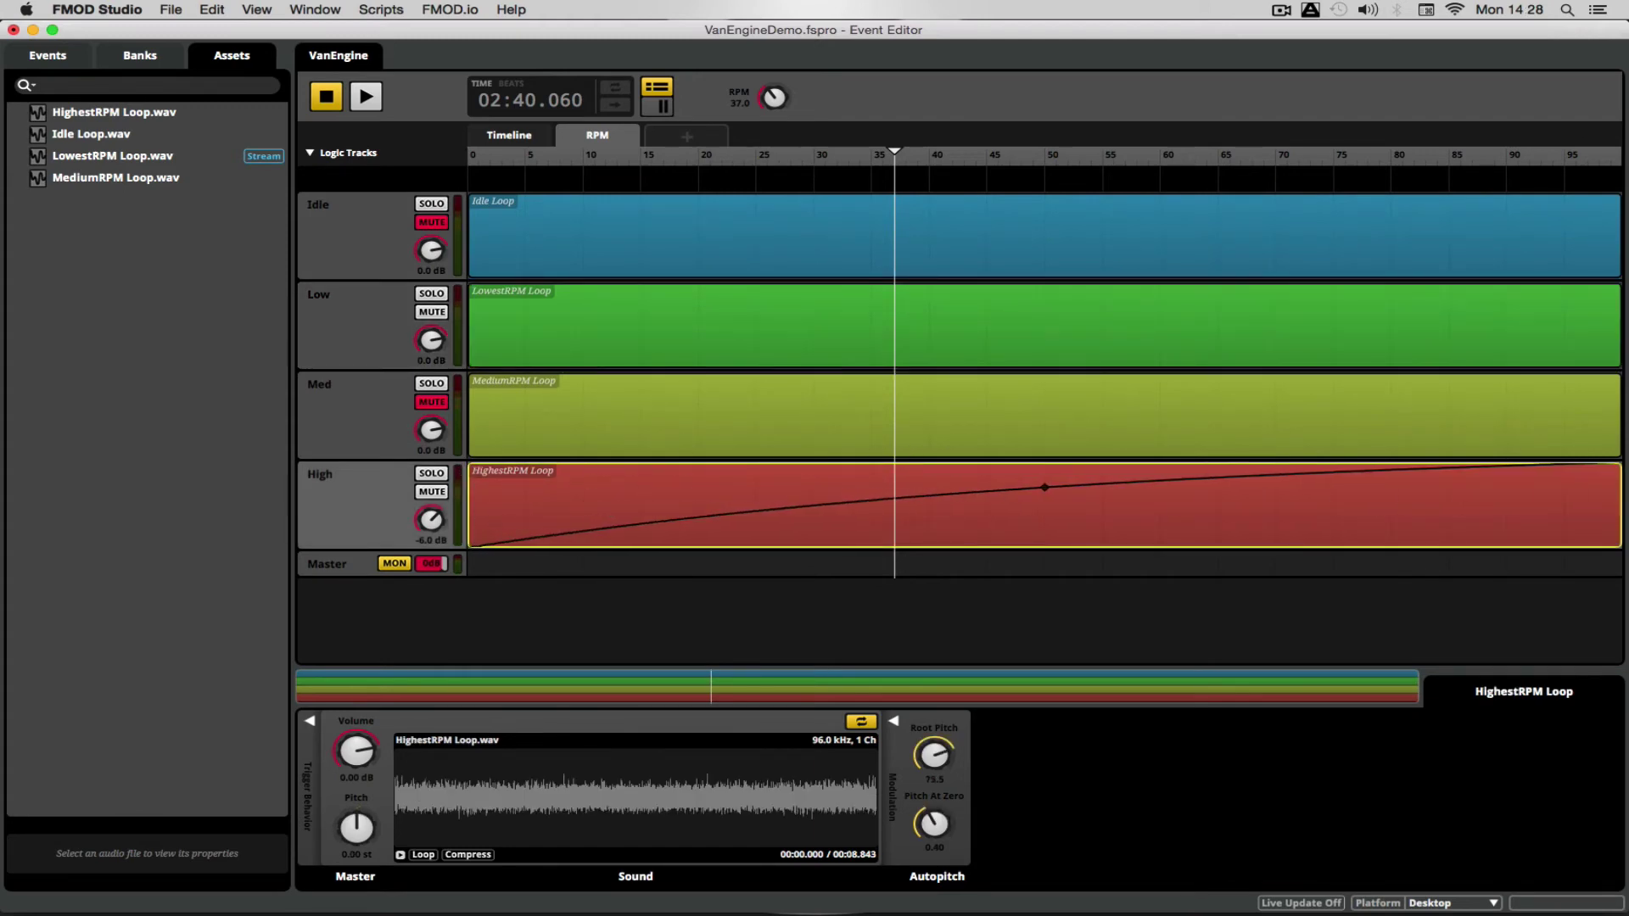
{"action": "left_click", "coordinate": [1586, 291]}
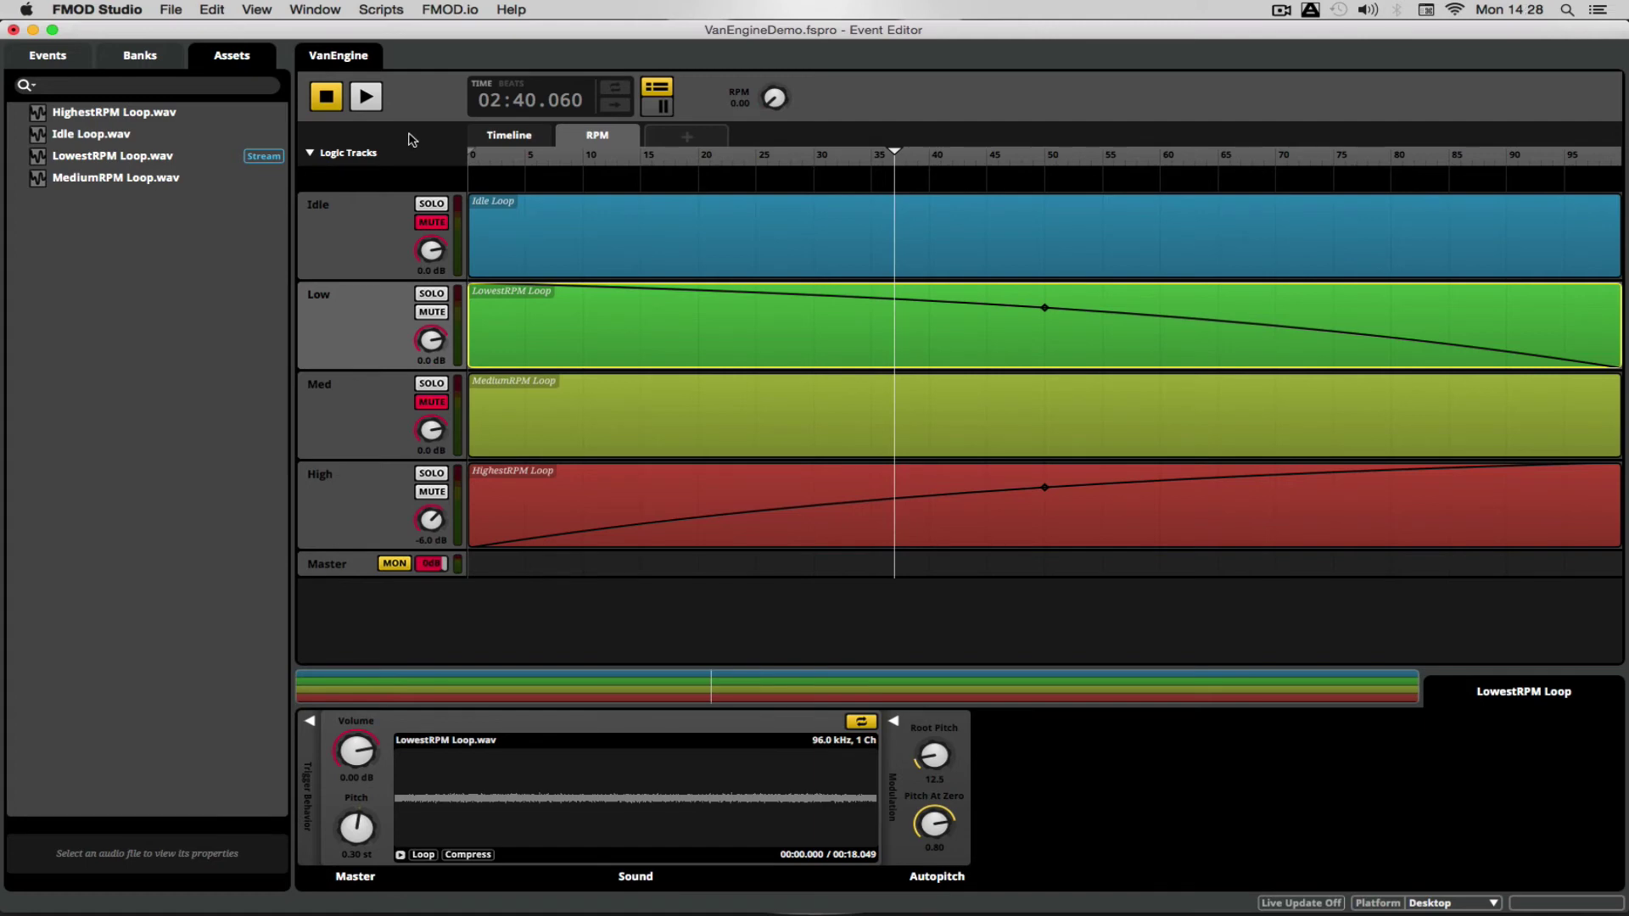
Step: Audition the crossfade between RPM 0 and about 50, stop playback, and undo the fades on both loops
{"action": "left_click", "coordinate": [365, 98]}
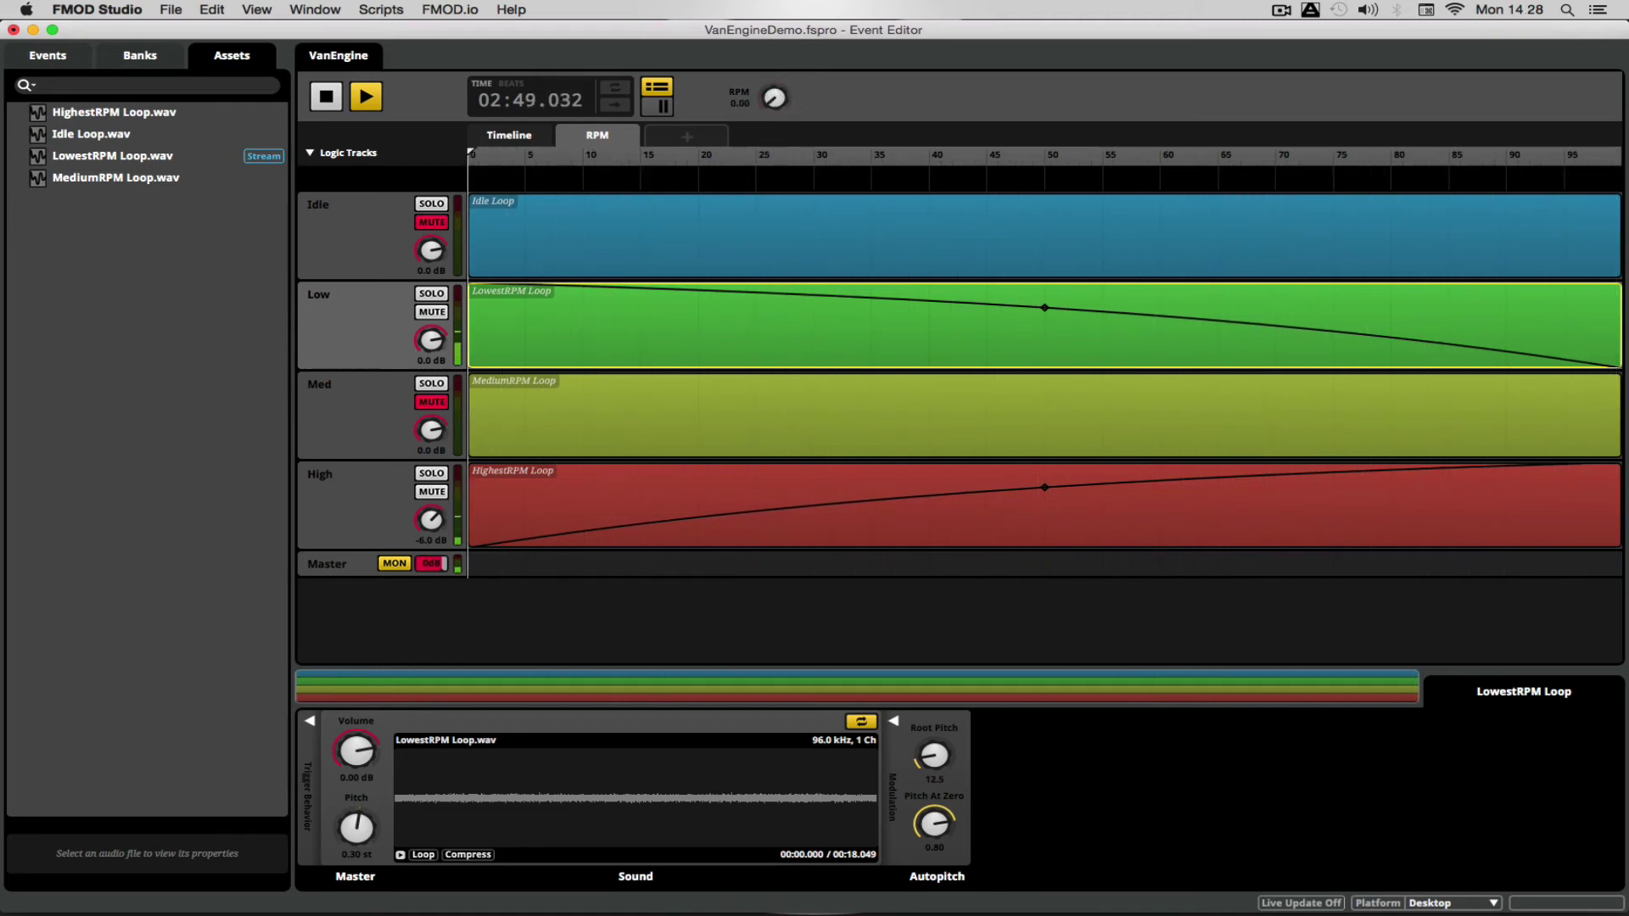
{"action": "left_click", "coordinate": [323, 100]}
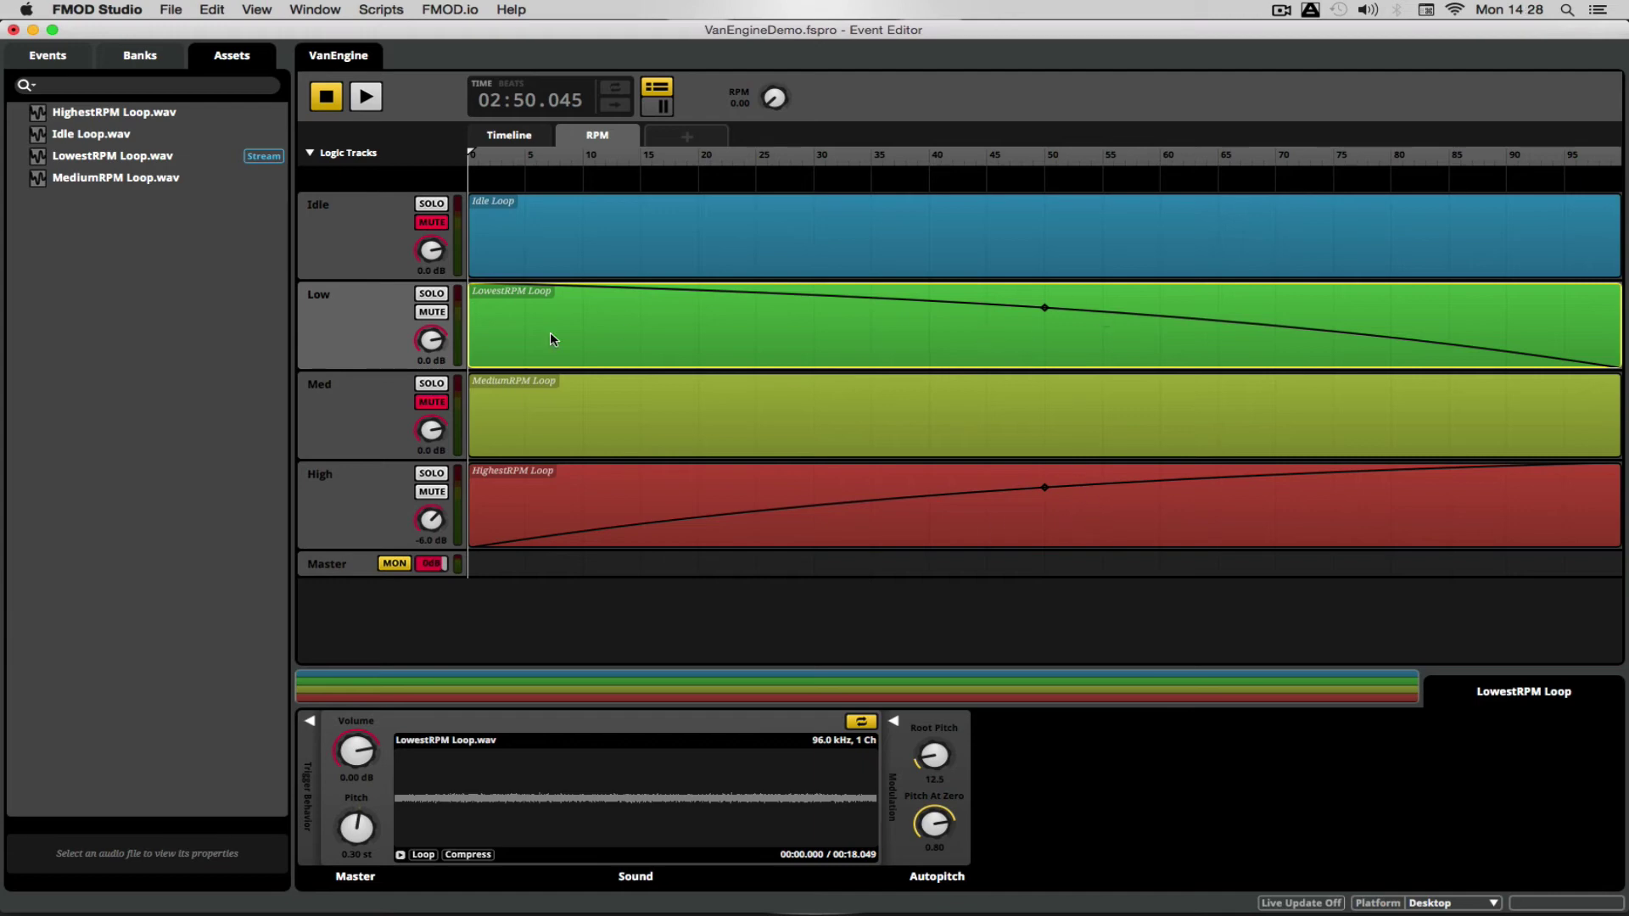
{"action": "left_click", "coordinate": [366, 93]}
{"action": "left_click_drag", "start_coordinate": [759, 154], "coordinate": [1052, 154]}
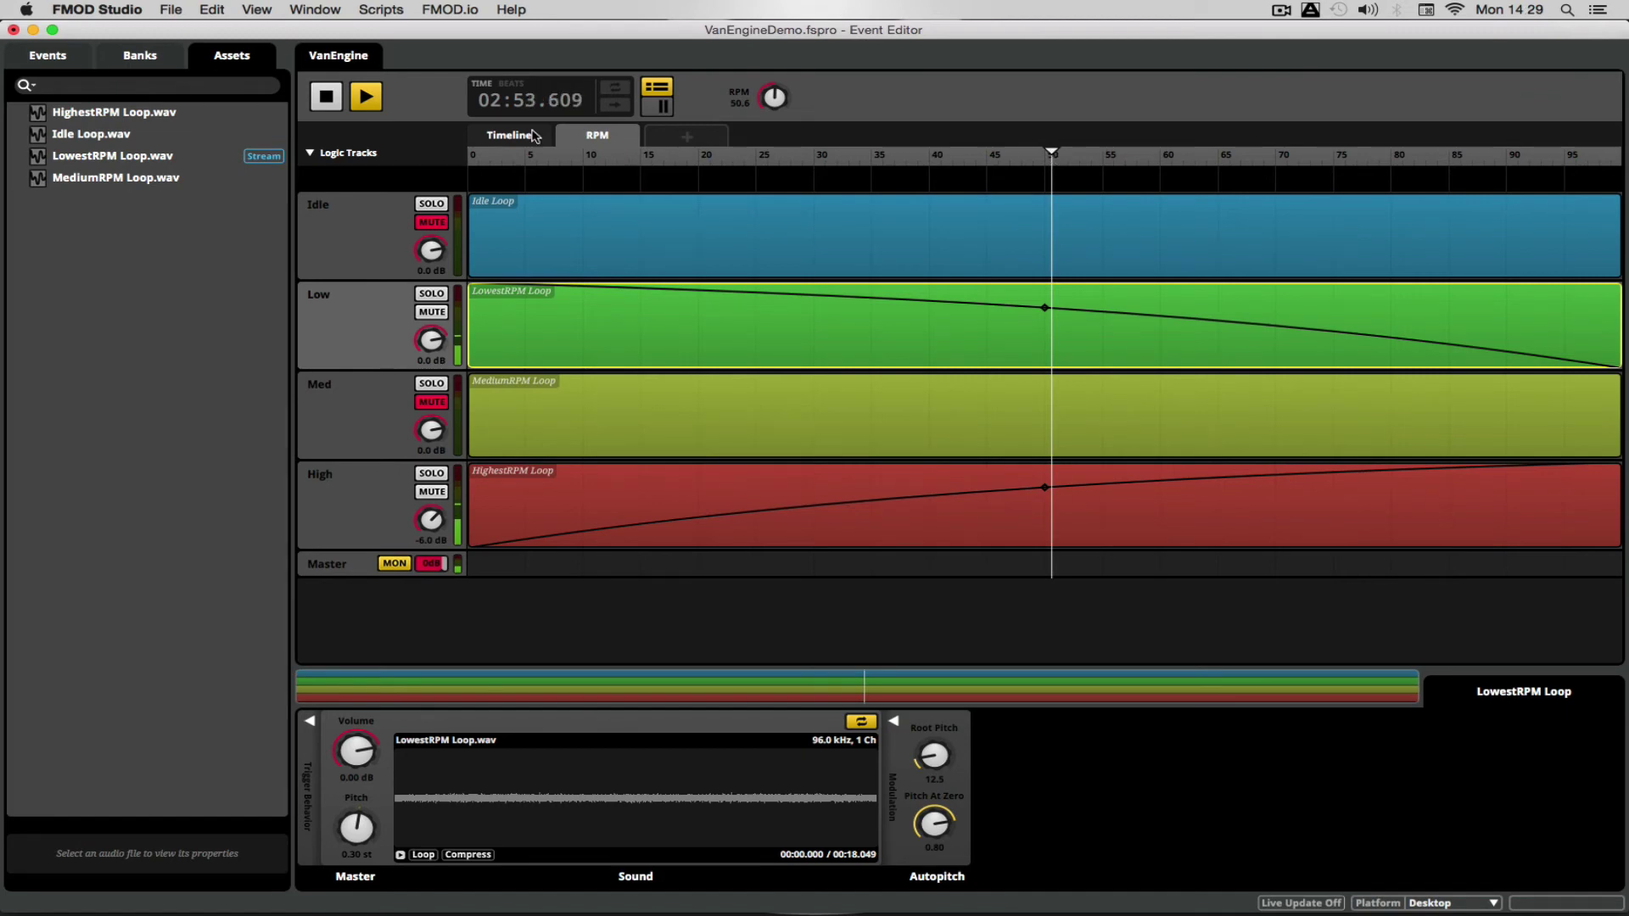
{"action": "left_click", "coordinate": [326, 97]}
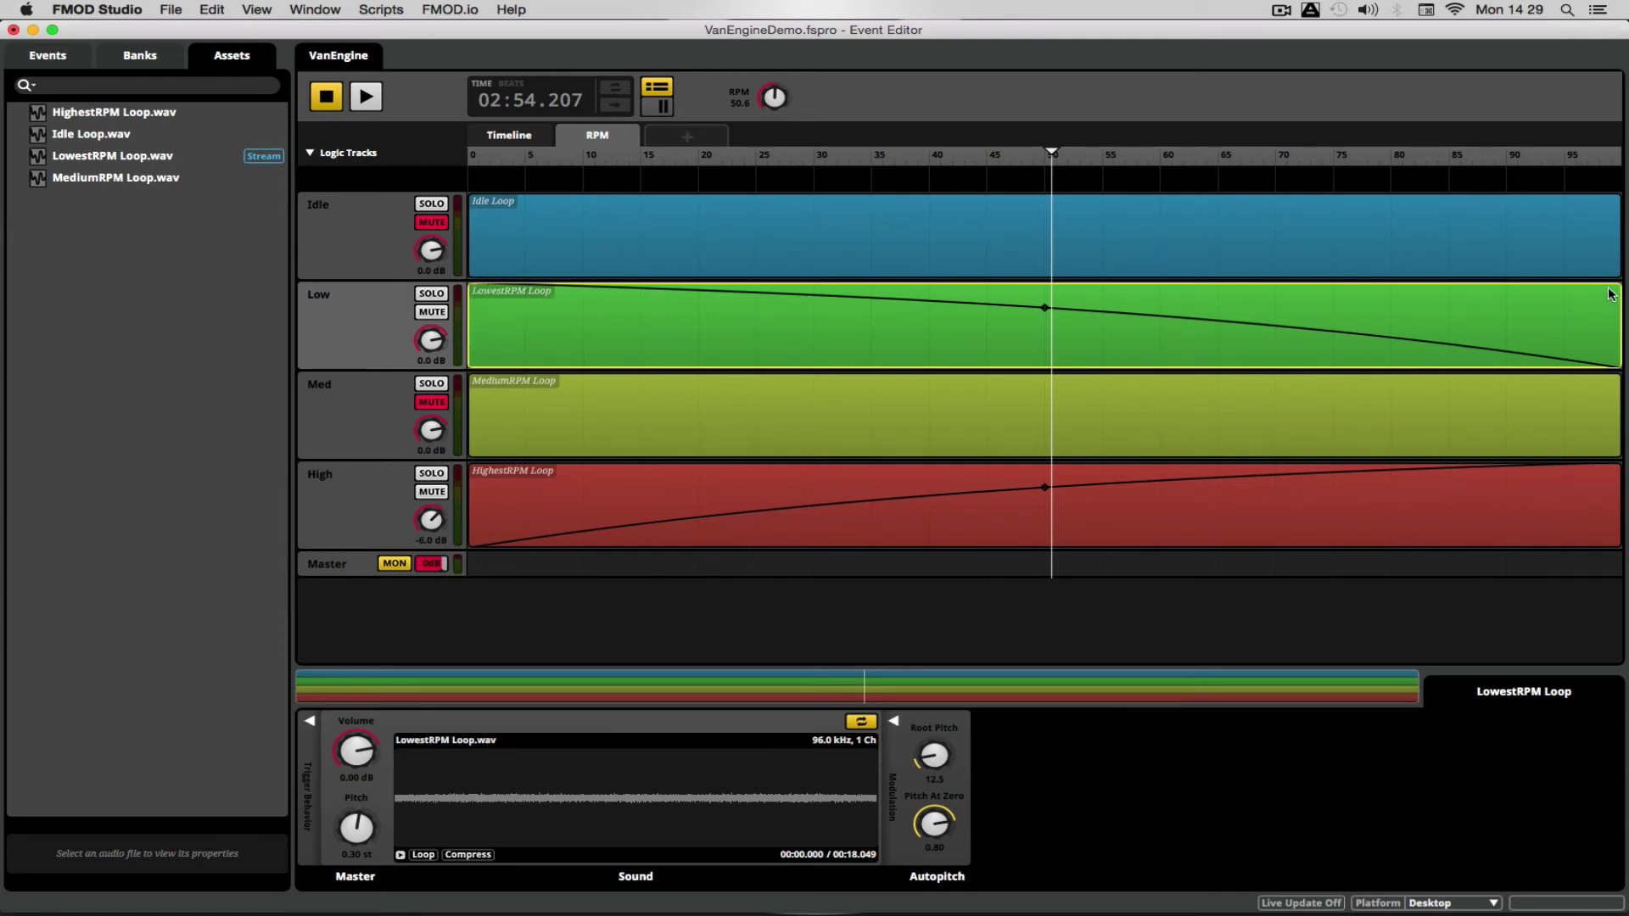
{"action": "key", "text": "super+z"}
{"action": "key", "text": "super+z"}
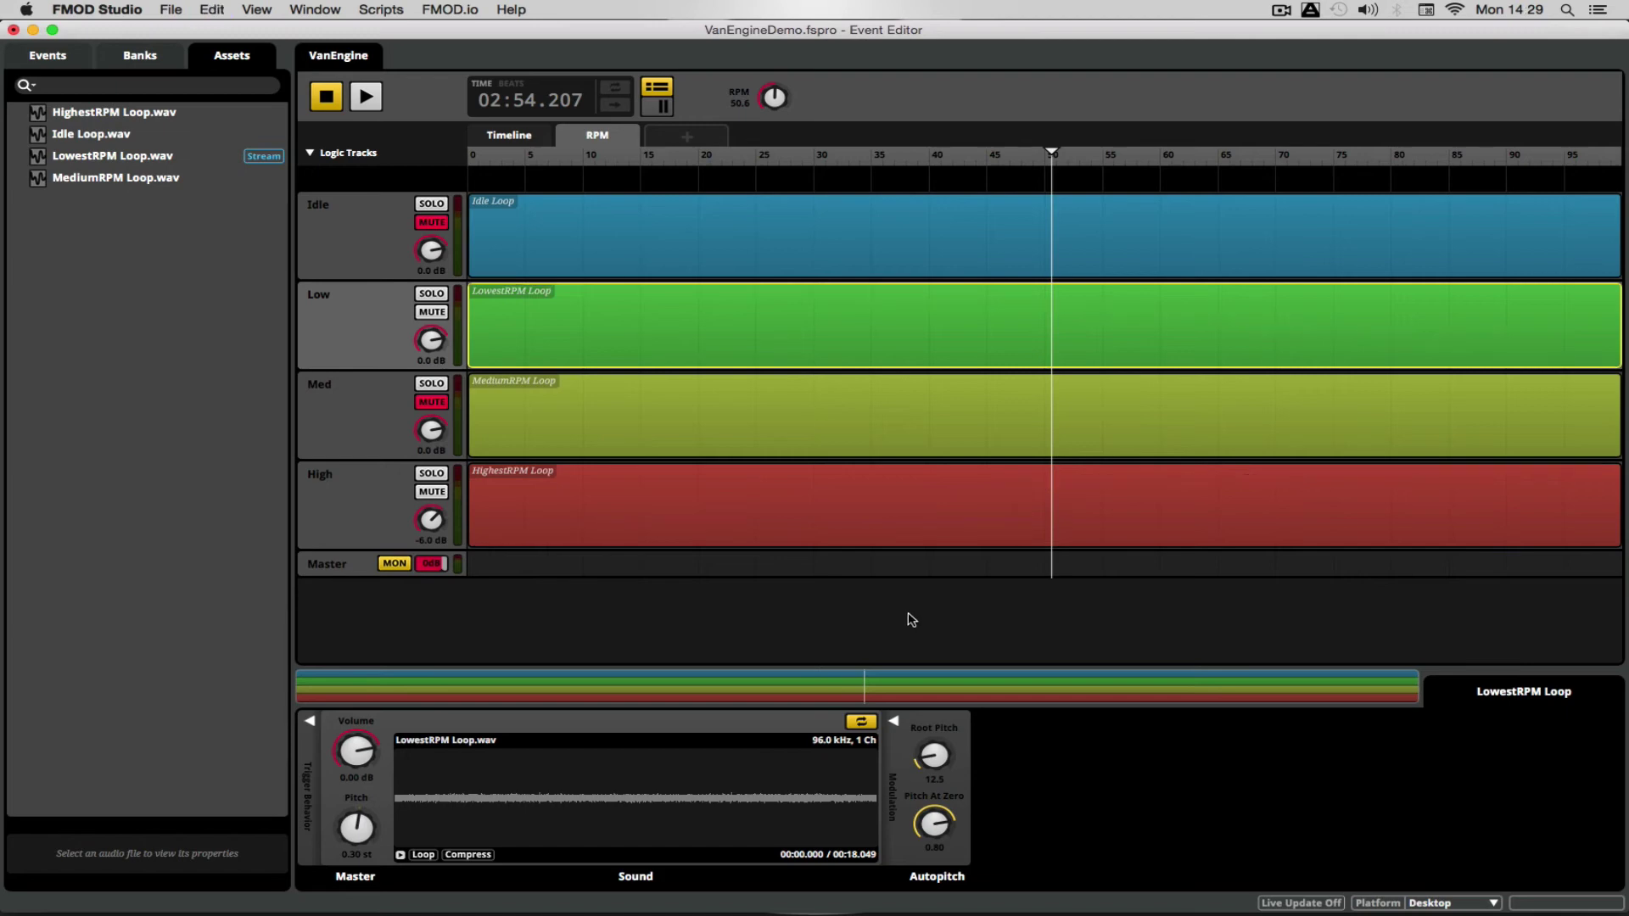
Step: Unmute the Med track and compare the Low and Med tracks in solo at RPM 0, ending with the MediumRPM Loop selected
{"action": "left_click", "coordinate": [574, 410]}
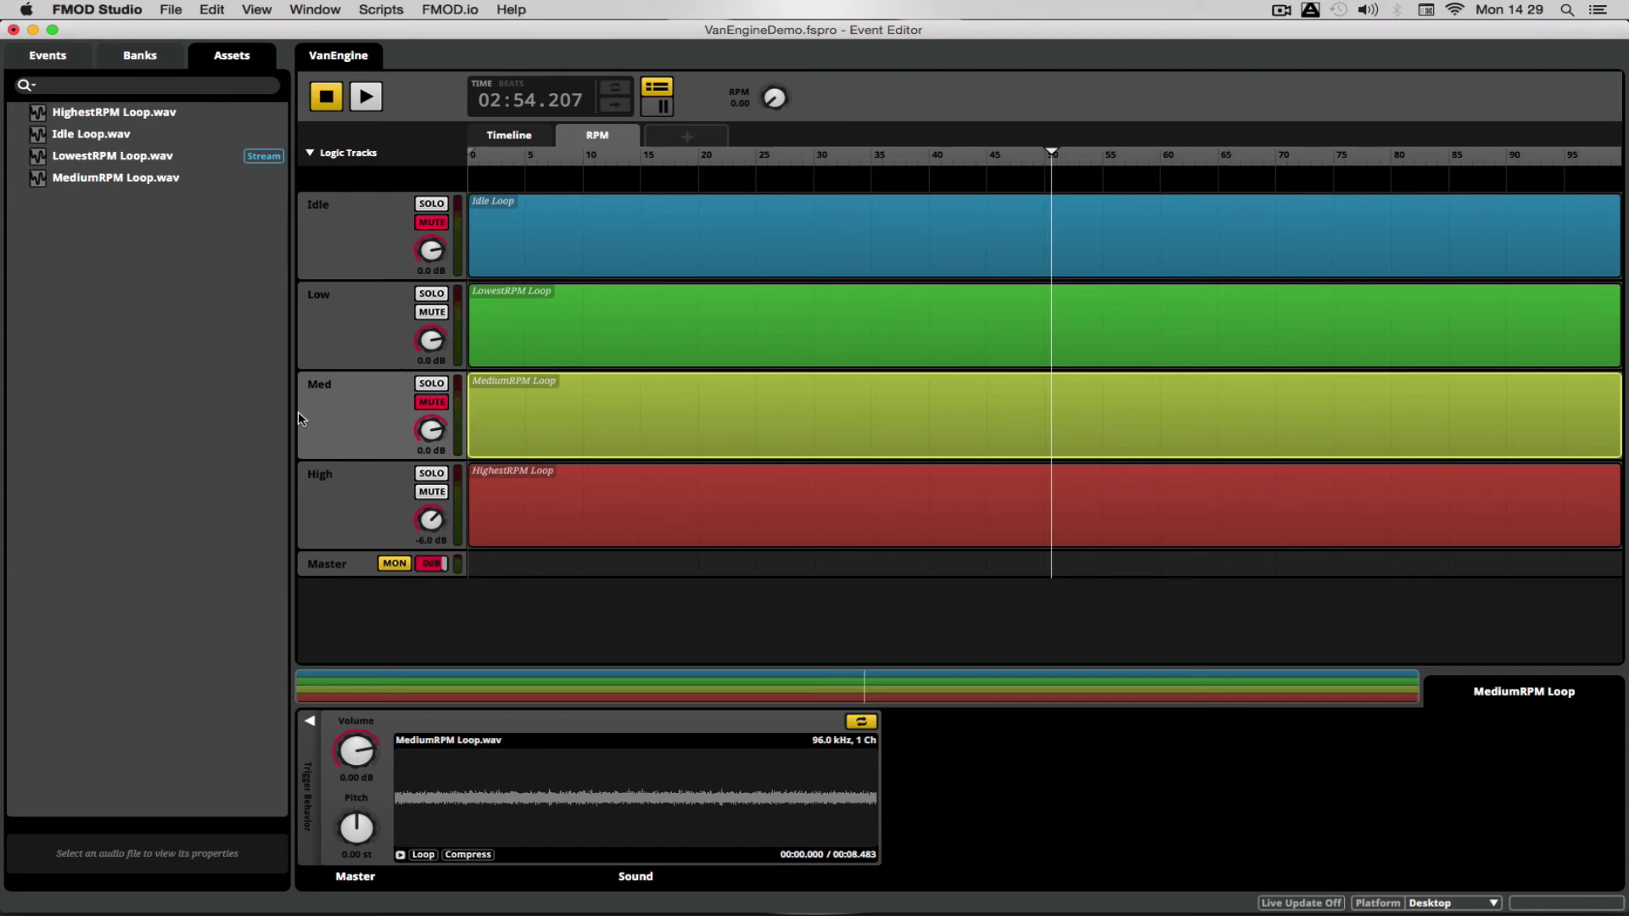
{"action": "left_click", "coordinate": [425, 399]}
{"action": "left_click", "coordinate": [370, 324]}
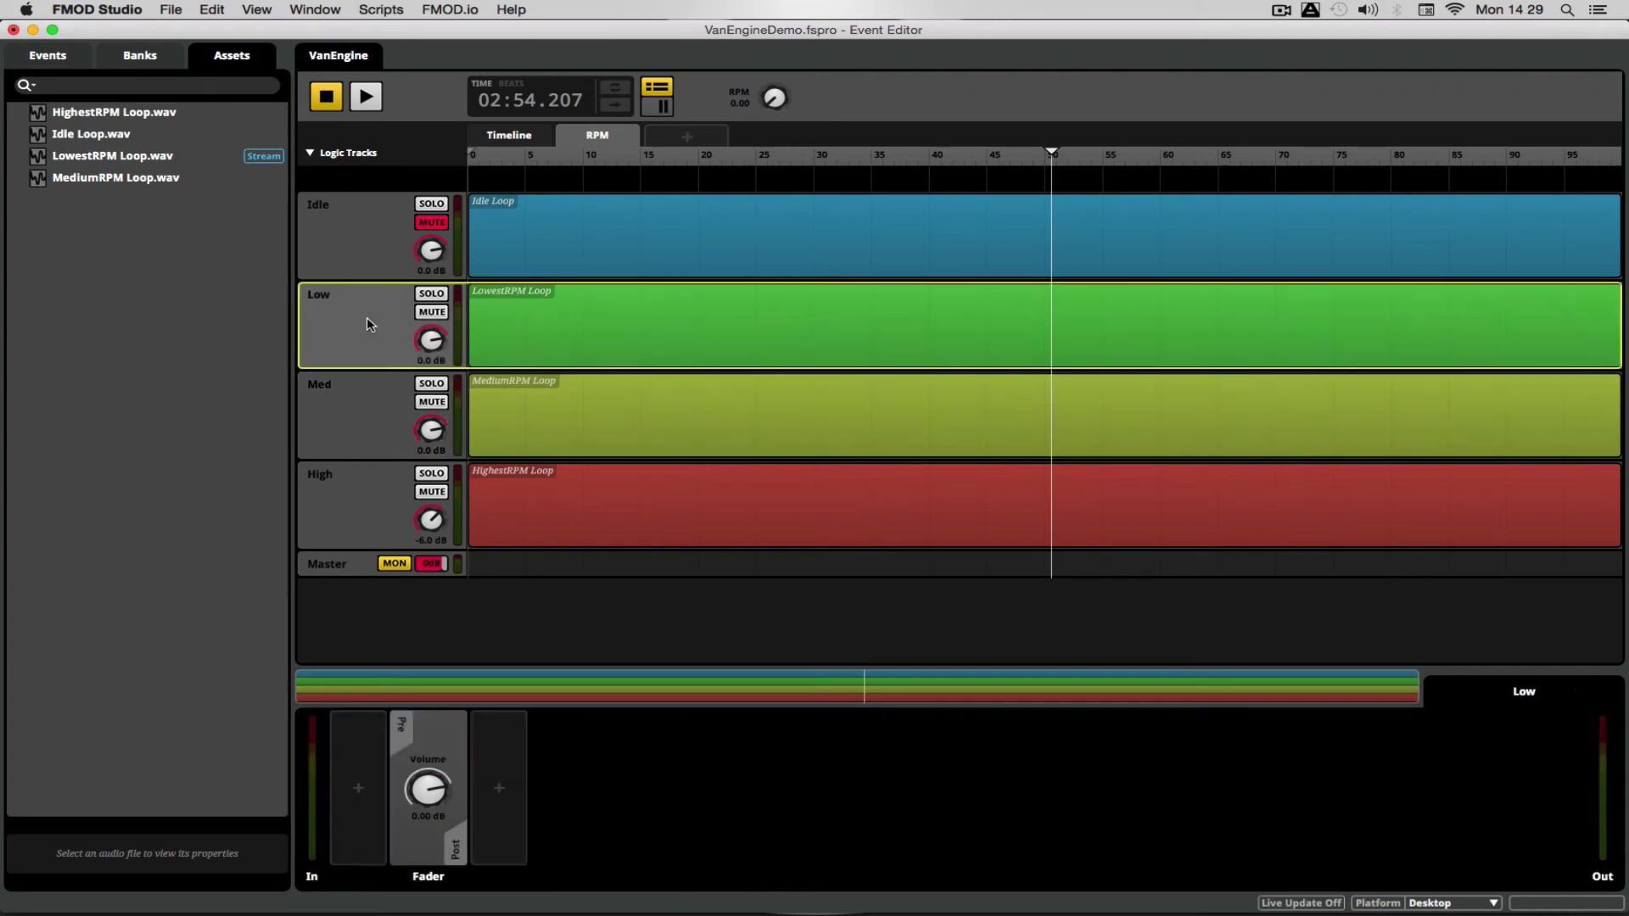
{"action": "left_click", "coordinate": [445, 297]}
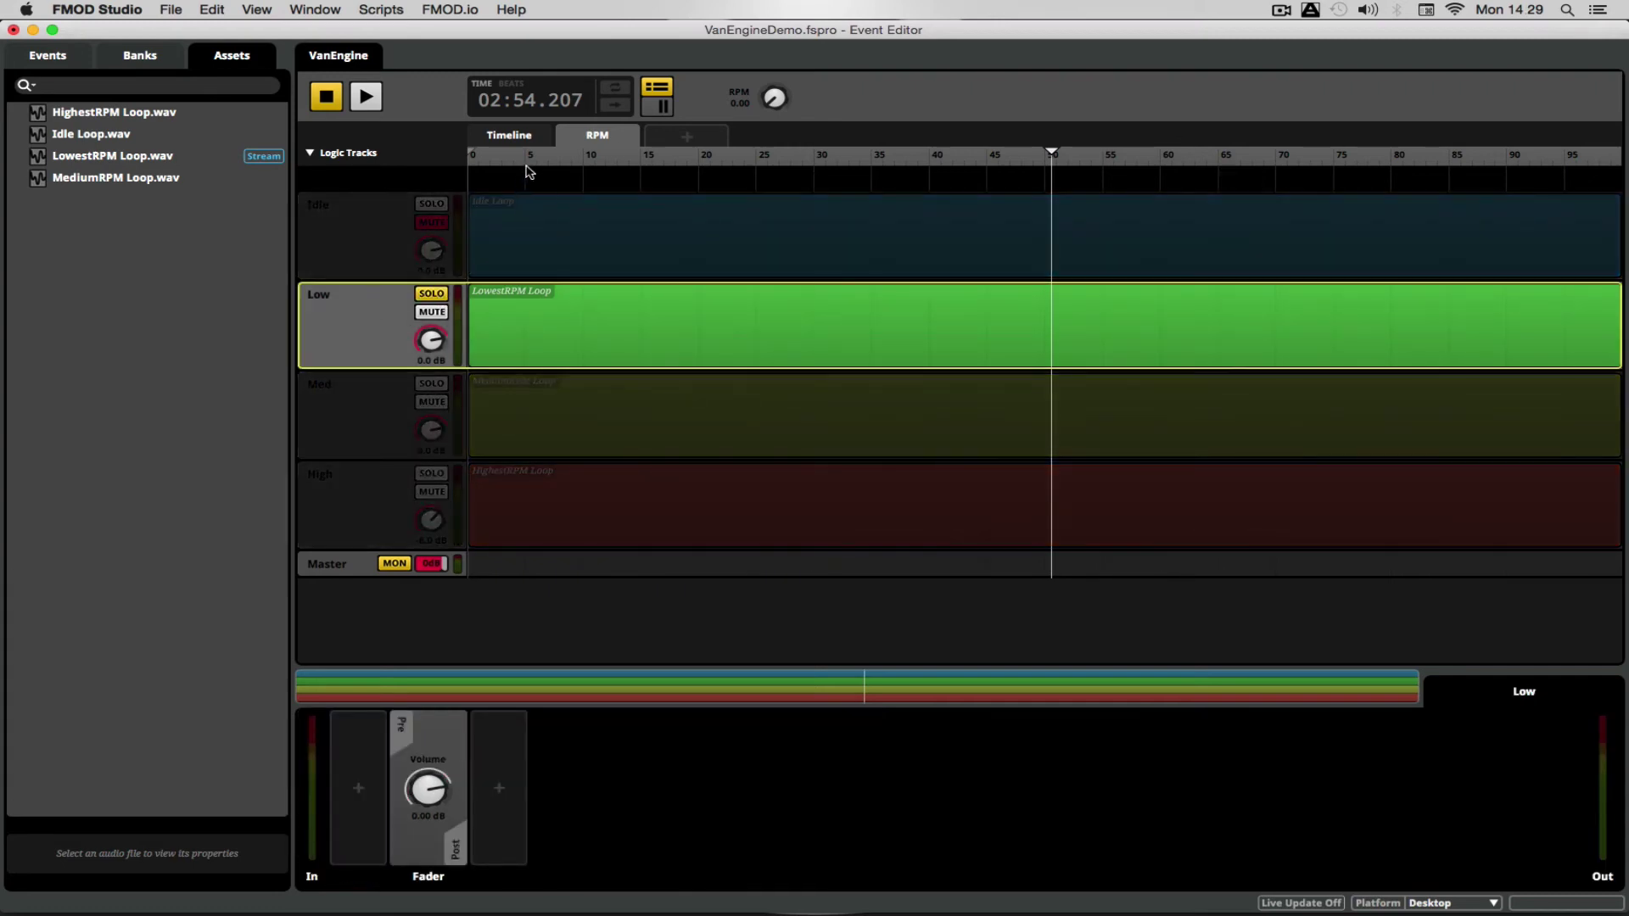
{"action": "key", "text": "space"}
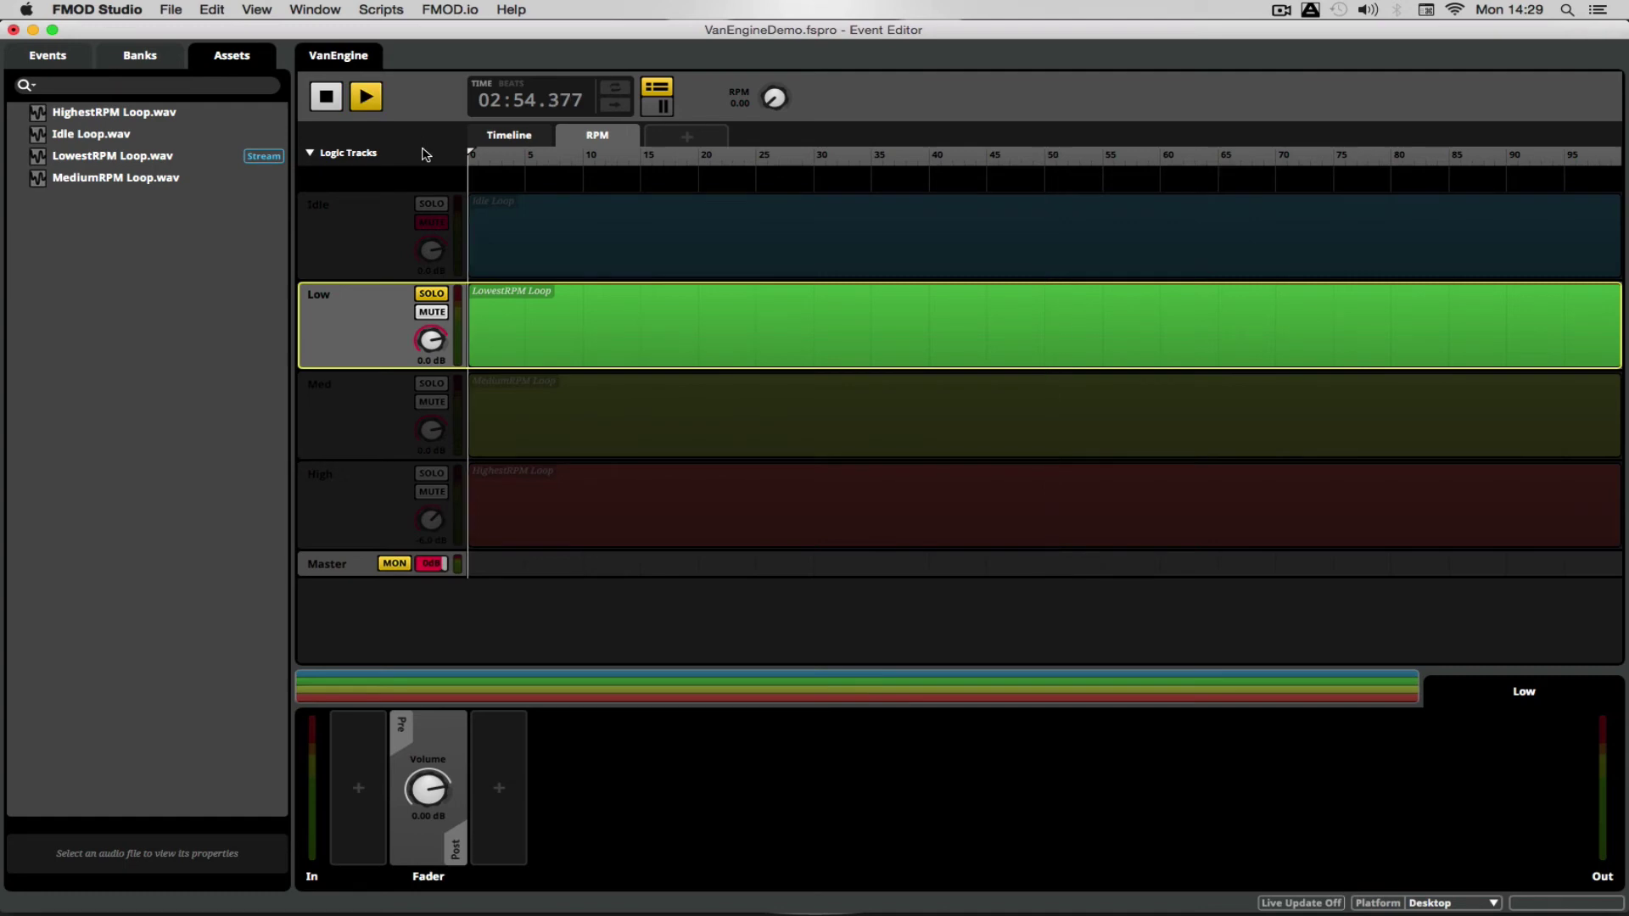
{"action": "left_click", "coordinate": [432, 383]}
{"action": "left_click", "coordinate": [572, 405]}
{"action": "key", "text": "space"}
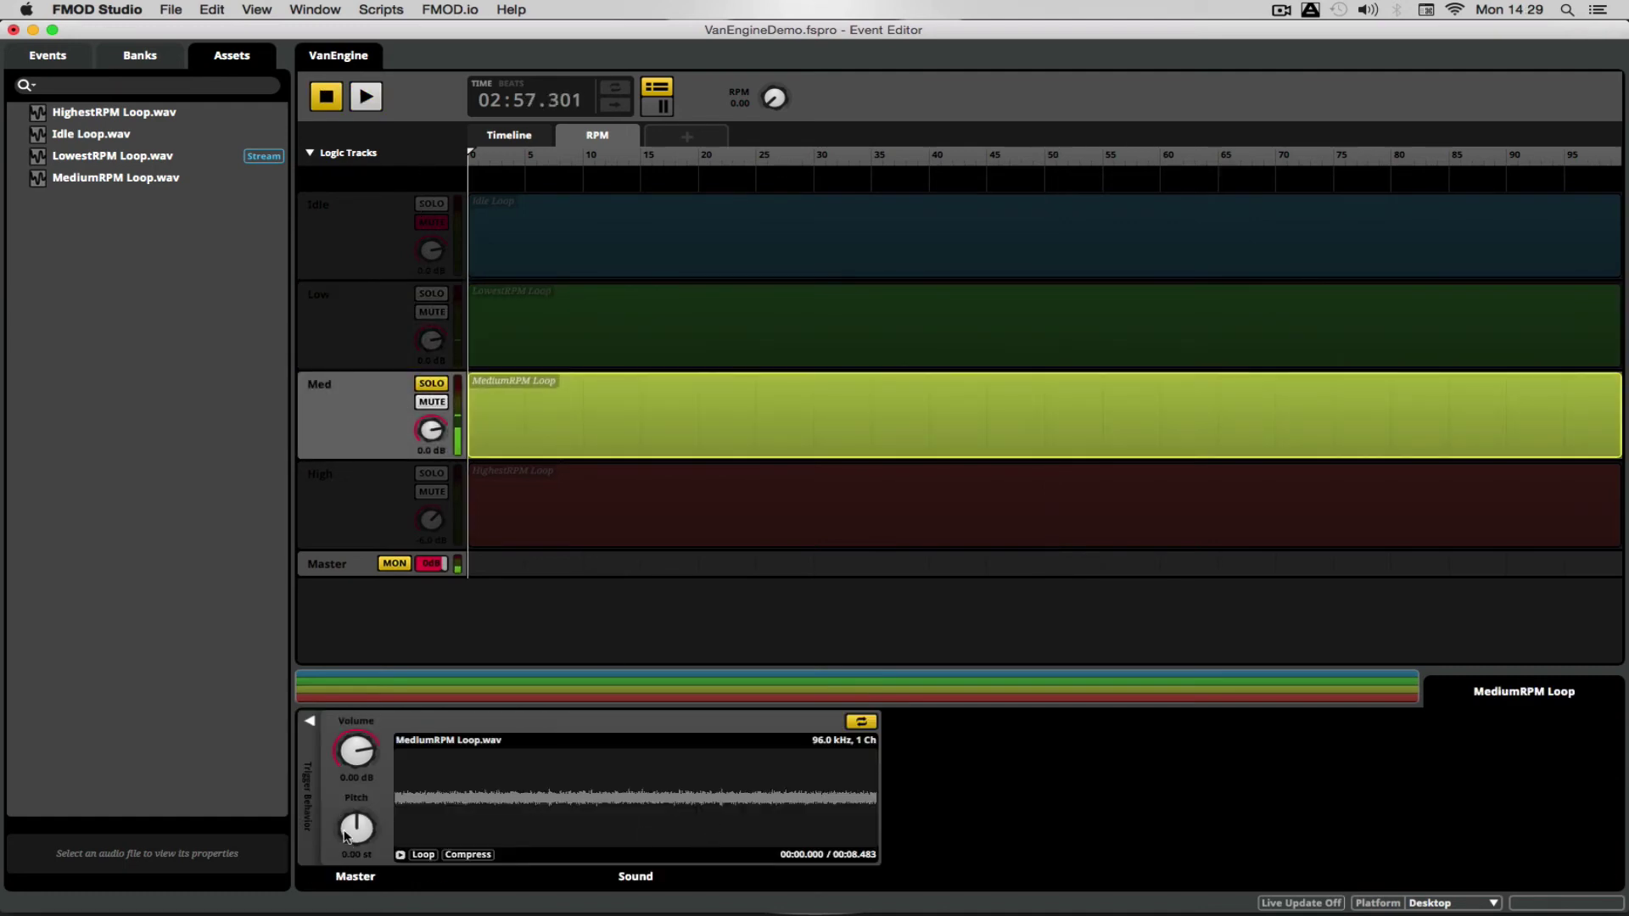
Step: Add Autopitch modulation to the MediumRPM Loop's pitch
{"action": "right_click", "coordinate": [359, 832]}
{"action": "mouse_move", "coordinate": [450, 872]}
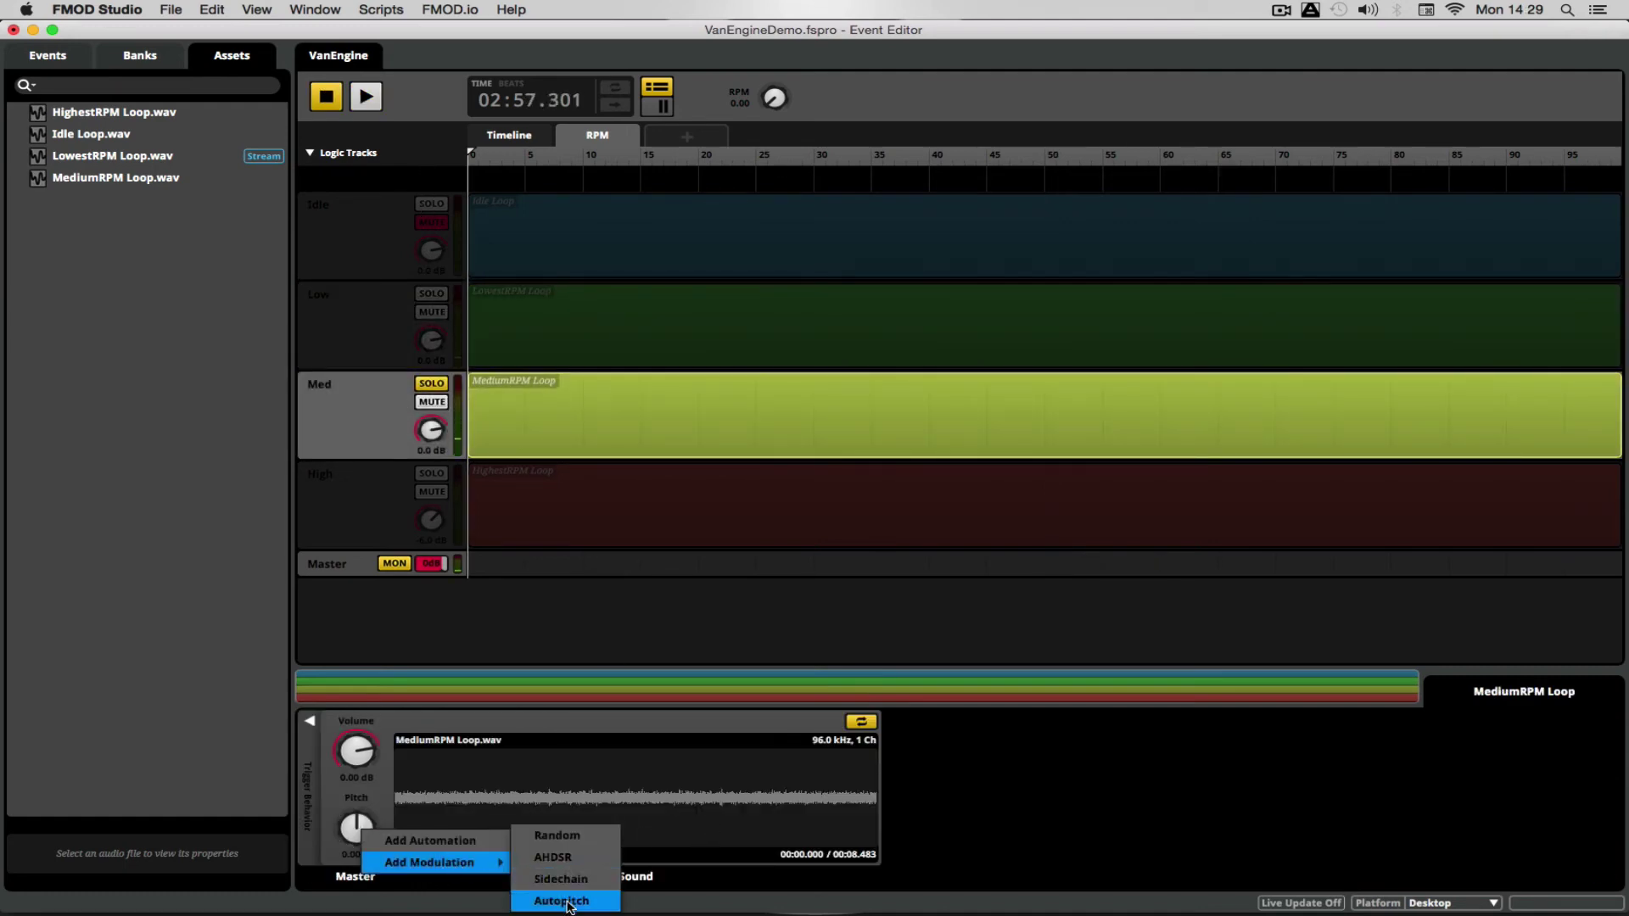
{"action": "left_click", "coordinate": [562, 901]}
Step: Tune the MediumRPM Loop's Pitch At Zero to 0.62 by comparing it with the soloed Low track at RPM 0
{"action": "key", "text": "space"}
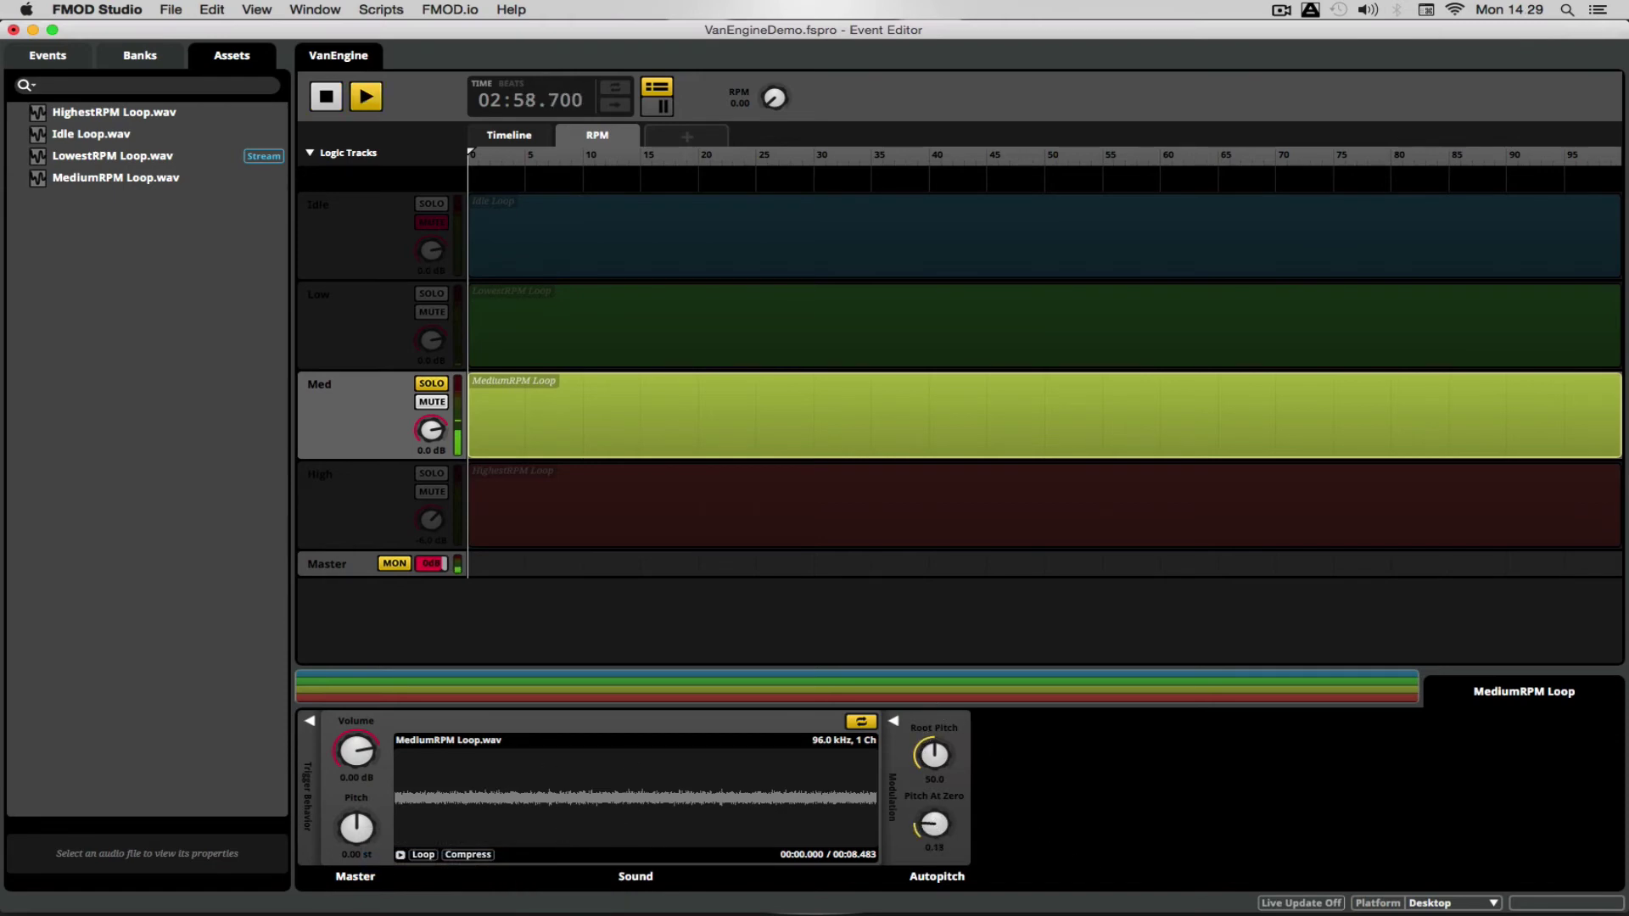
{"action": "left_click_drag", "start_coordinate": [934, 823], "coordinate": [902, 827]}
{"action": "key", "text": "Up"}
{"action": "key", "text": "Down"}
{"action": "left_click", "coordinate": [434, 304]}
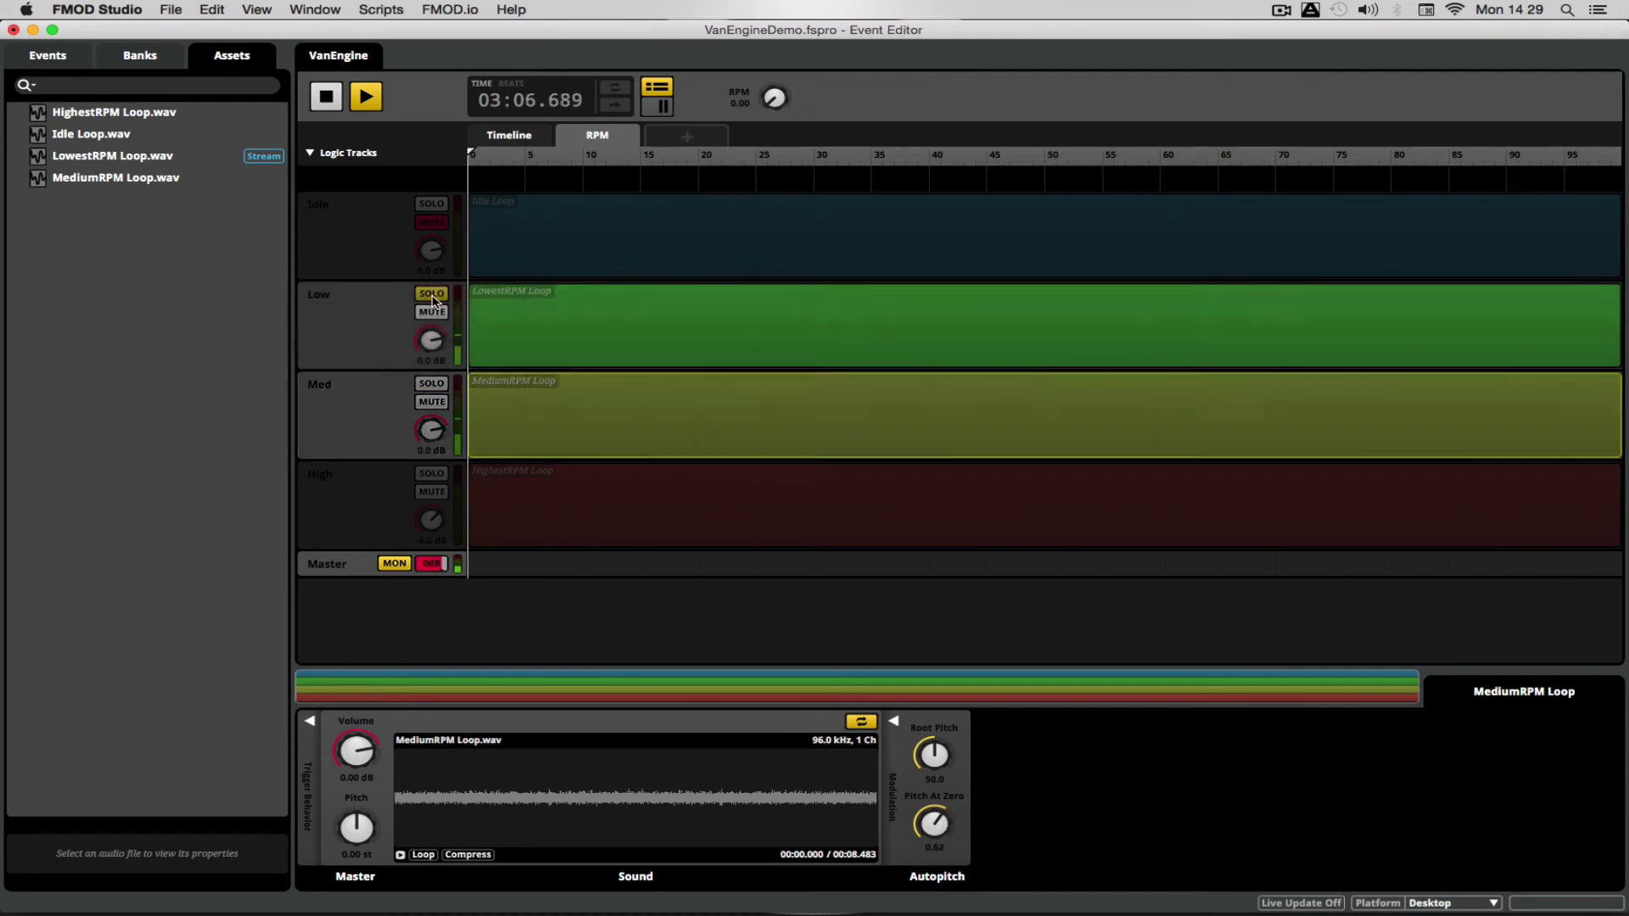
{"action": "key", "text": "Down"}
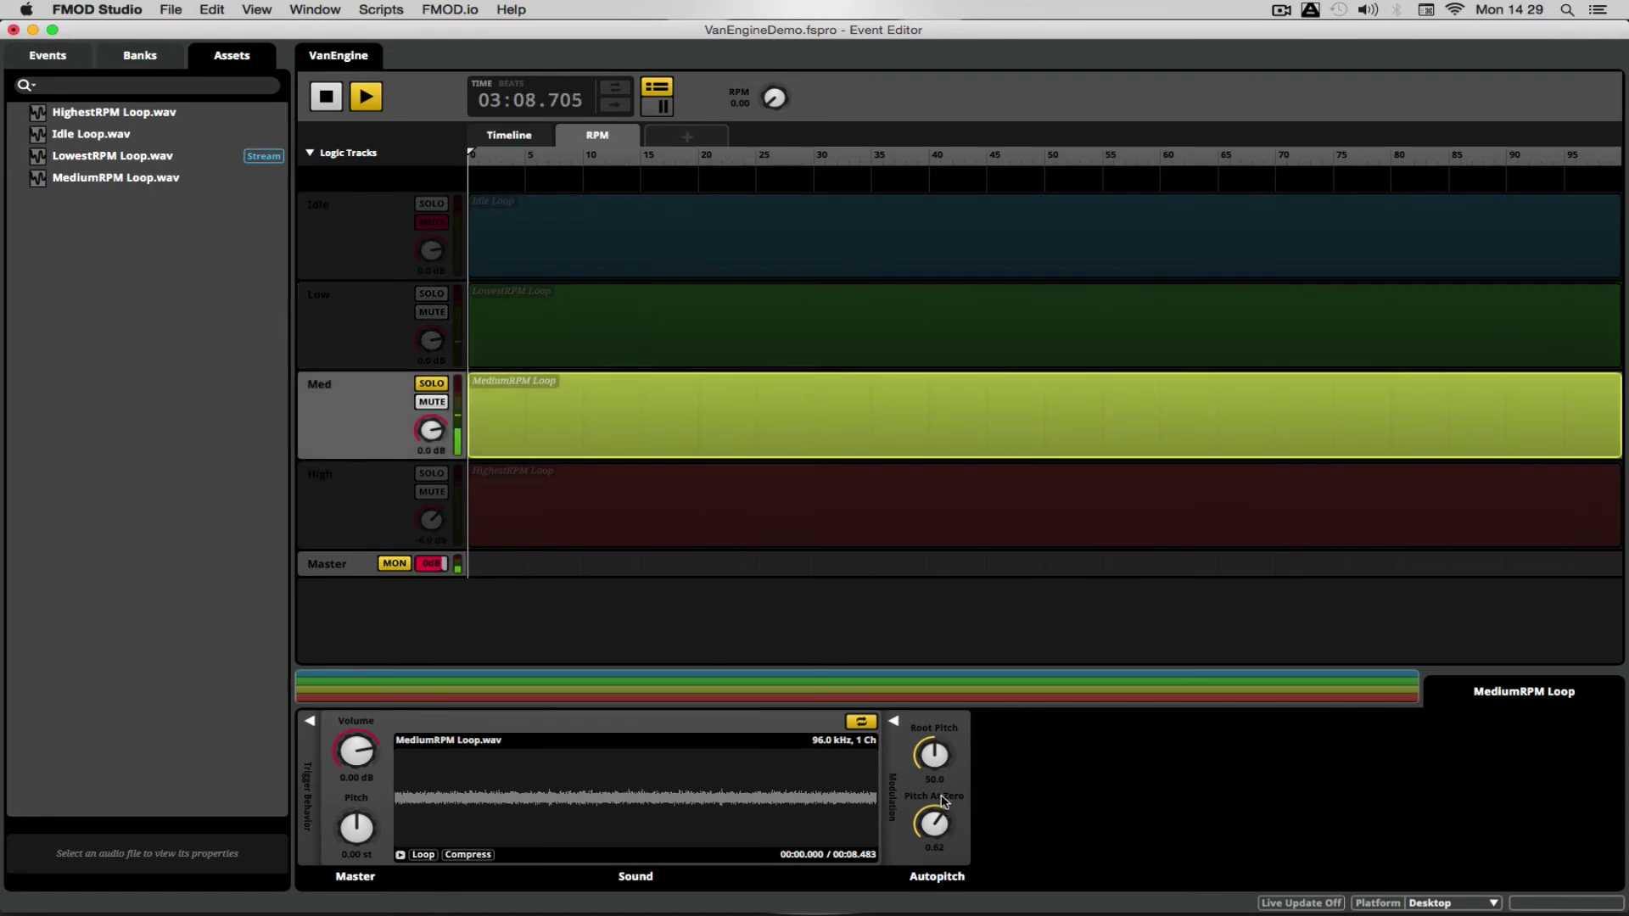
Step: Compare Med with Low at an RPM of about 100, lower the MediumRPM Loop's Root Pitch to 20.5, and stop playback
{"action": "left_click", "coordinate": [1617, 158]}
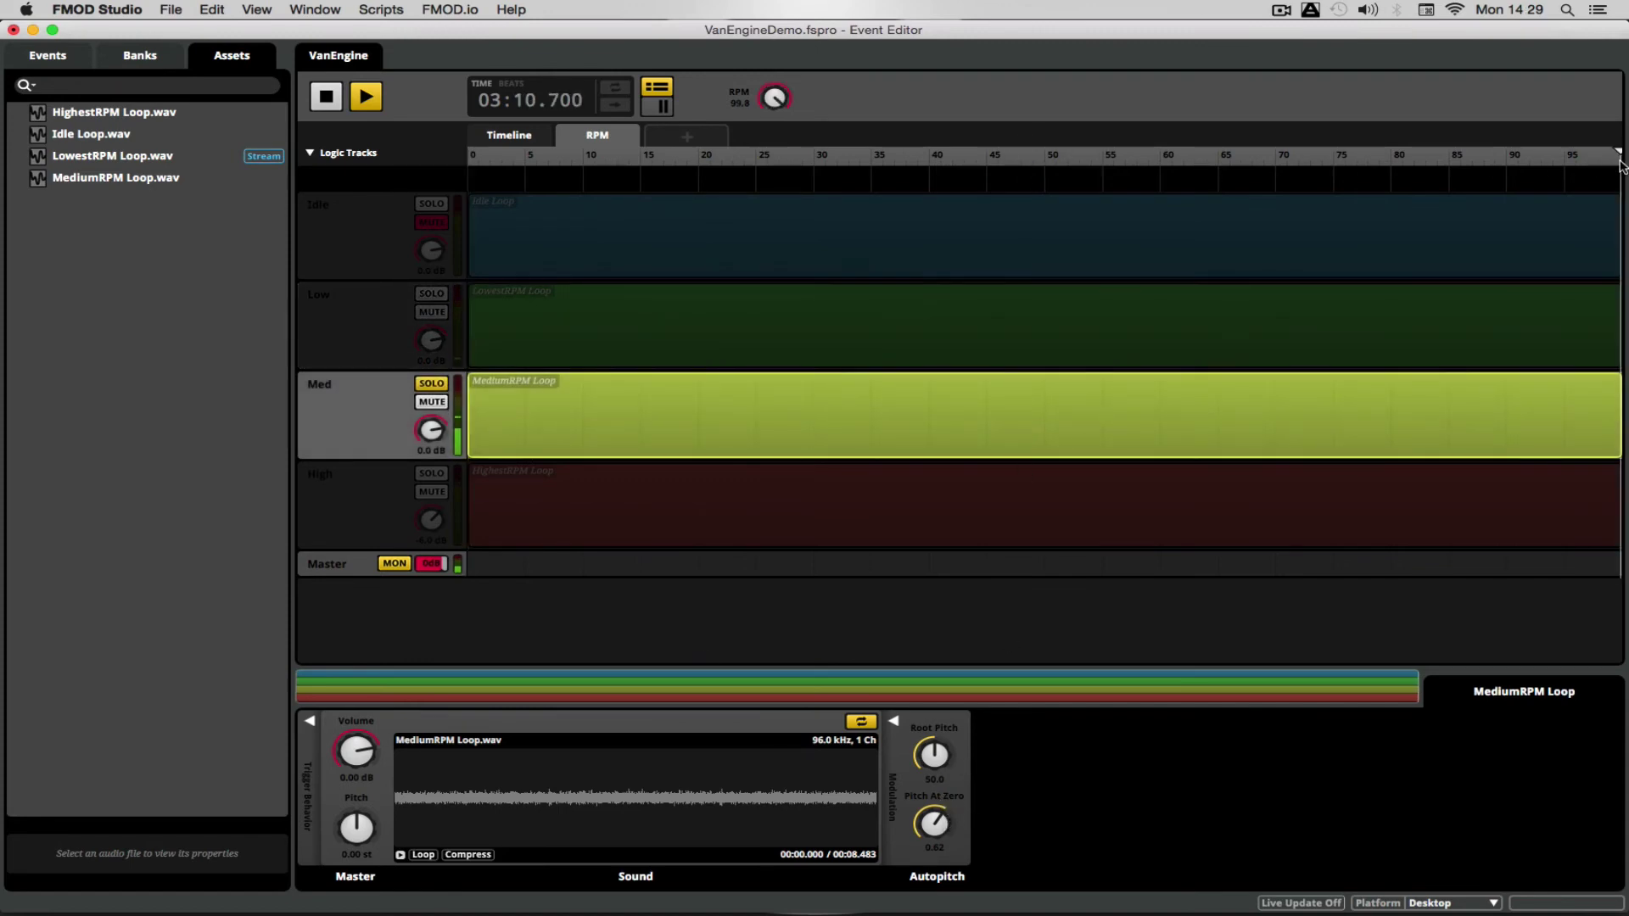
{"action": "left_click", "coordinate": [428, 304]}
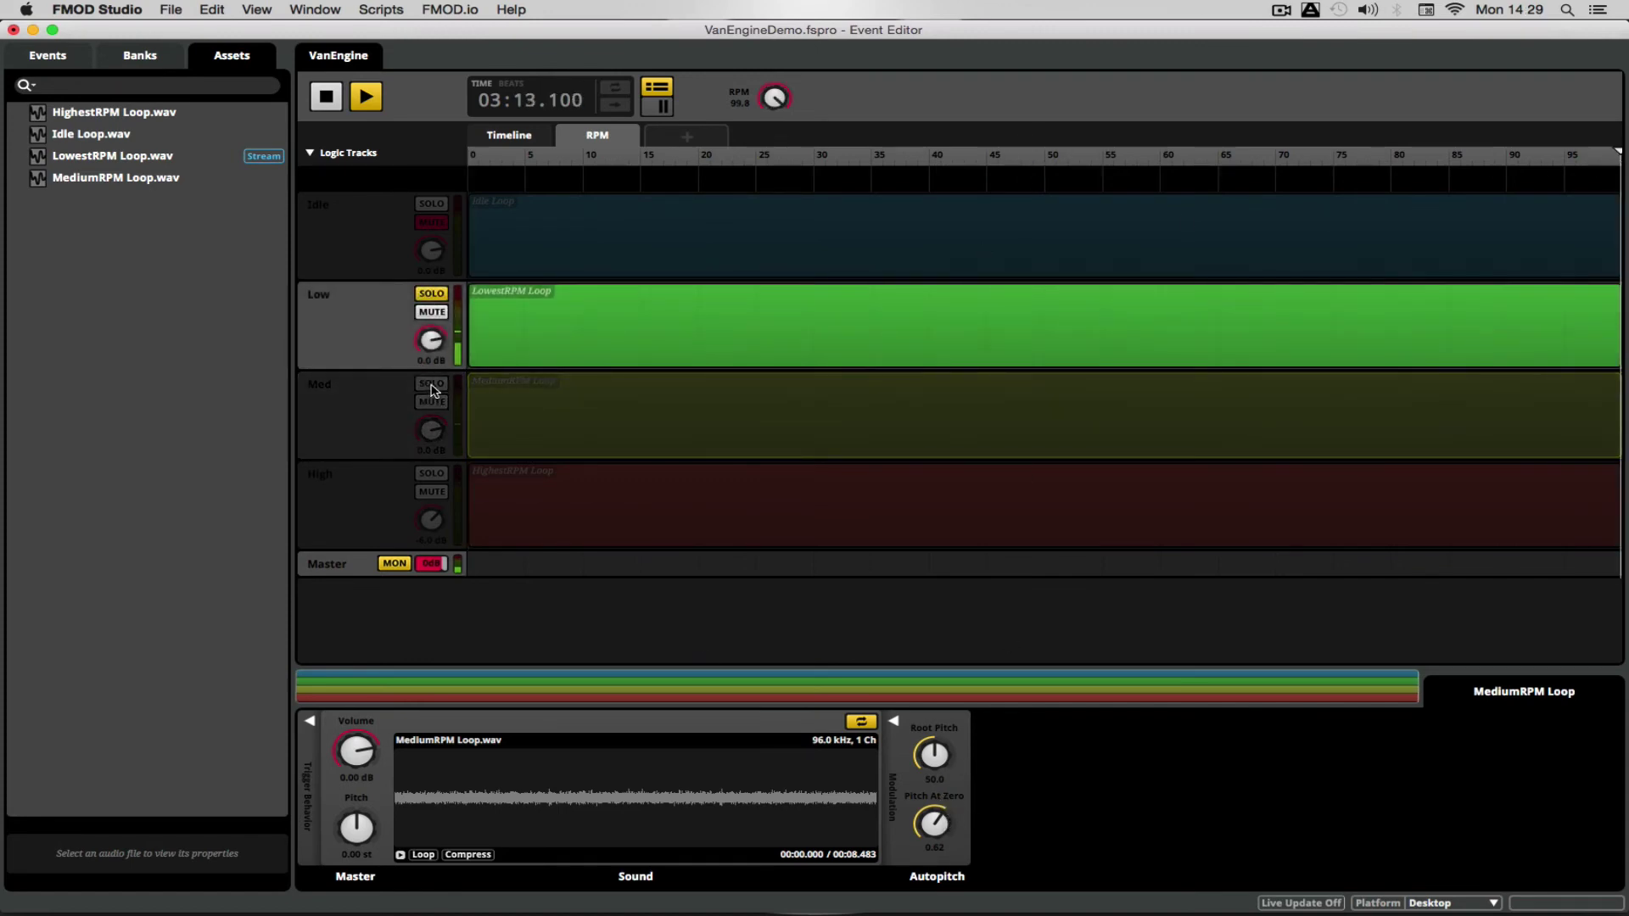
{"action": "left_click", "coordinate": [432, 383]}
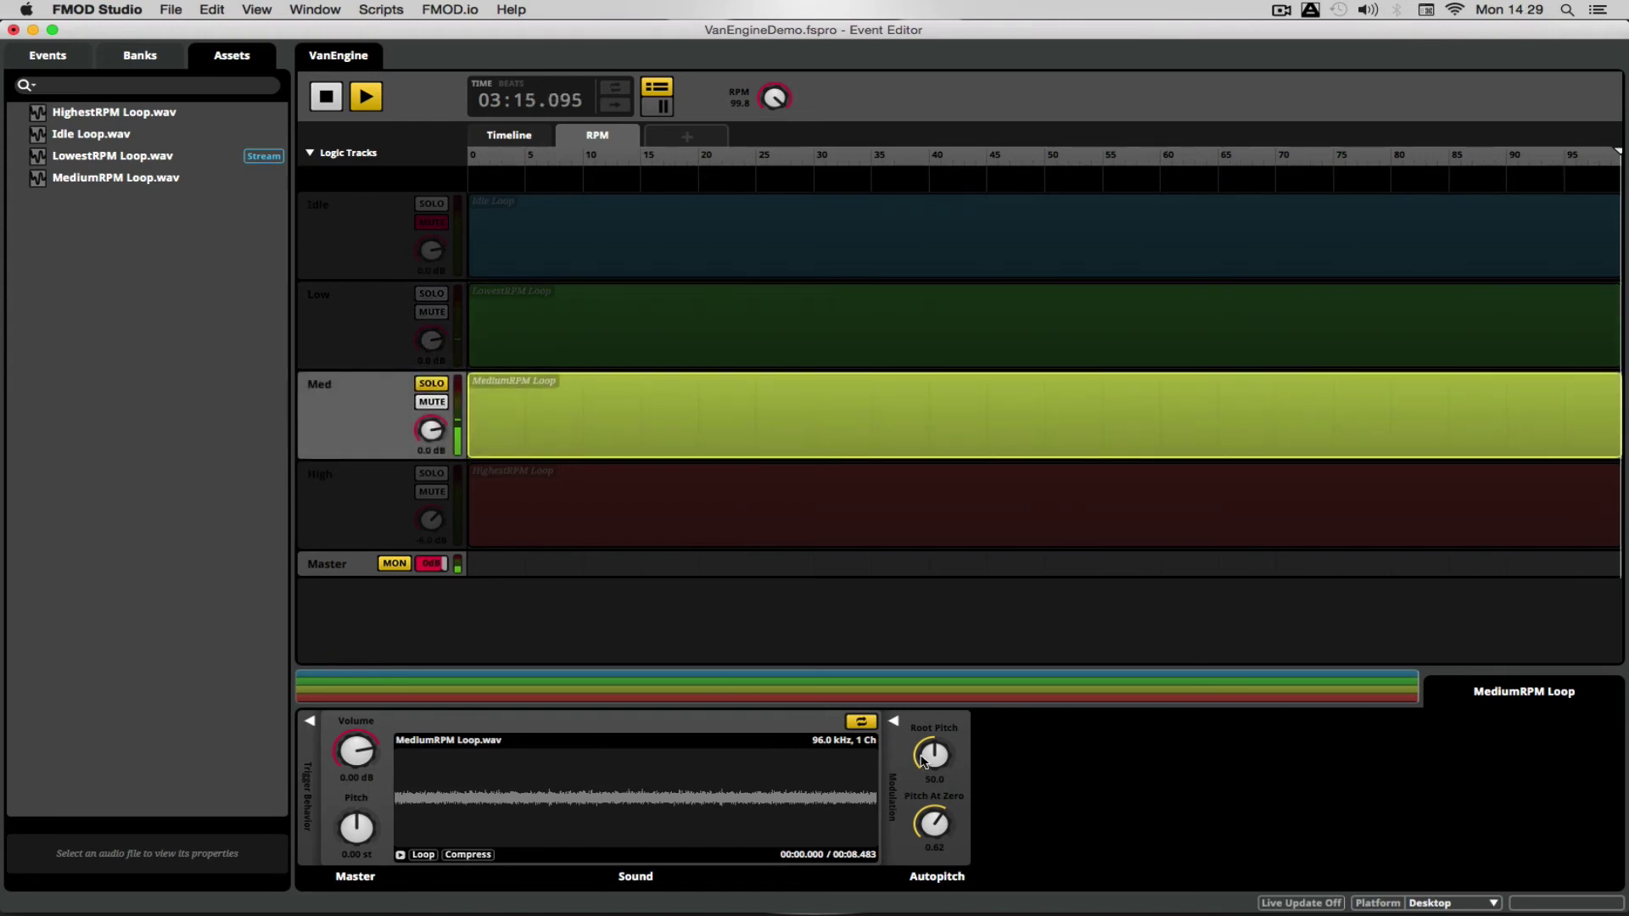
{"action": "left_click_drag", "start_coordinate": [923, 760], "coordinate": [923, 780]}
{"action": "key", "text": "space"}
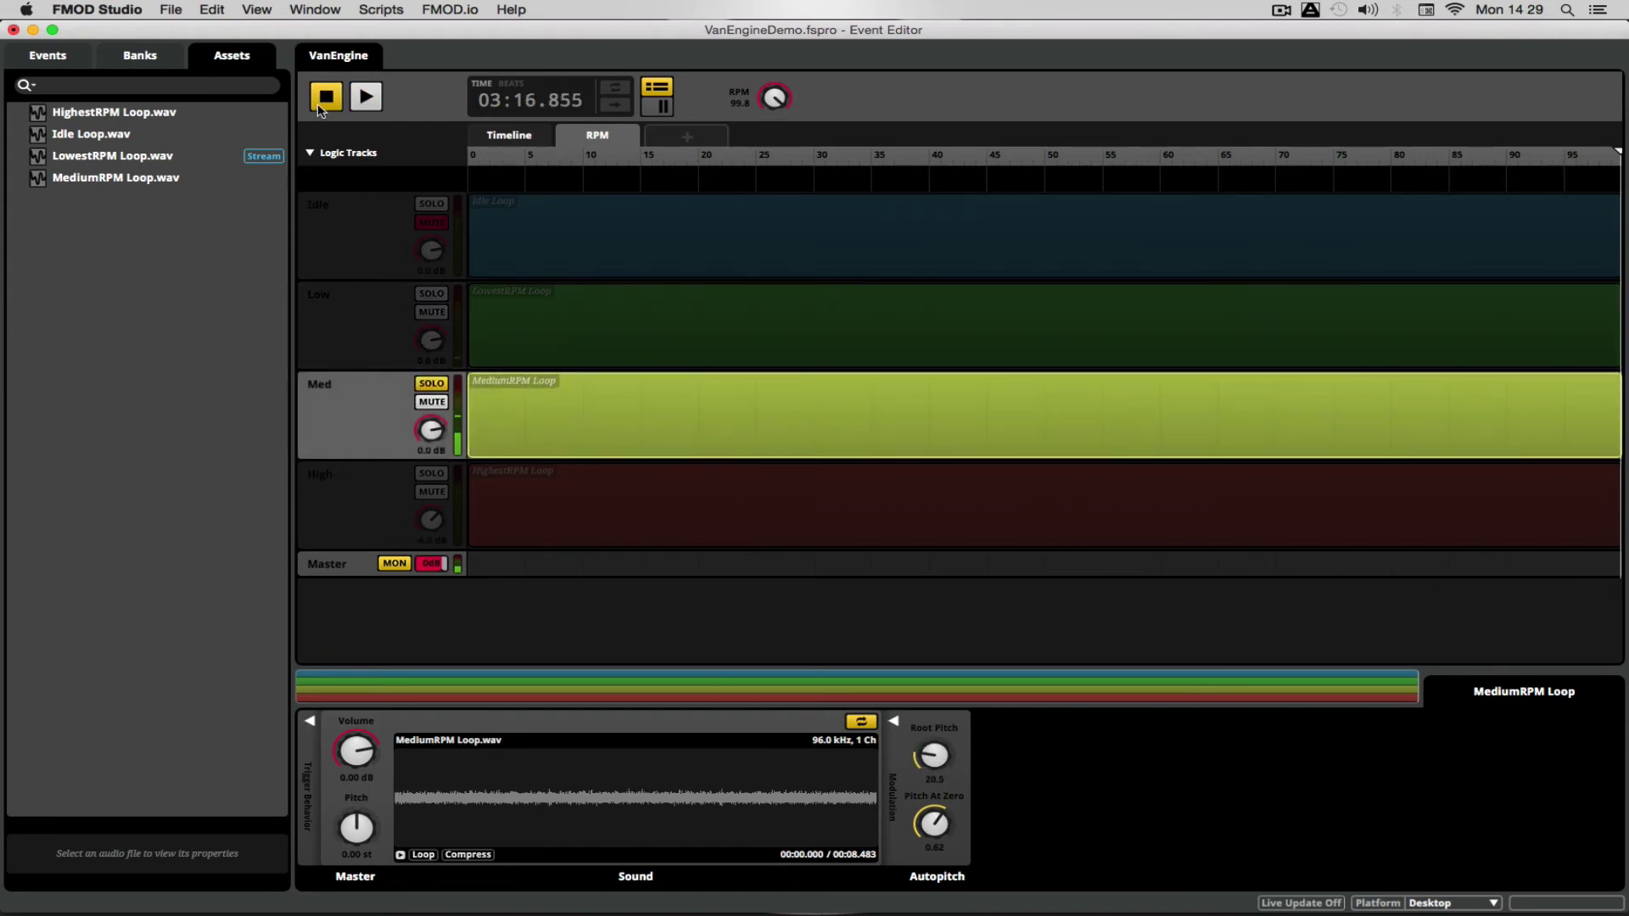
Step: Compare Med with Low in solo at an RPM of about 100 and raise the MediumRPM Loop's Root Pitch to 30.5
{"action": "key", "text": "space"}
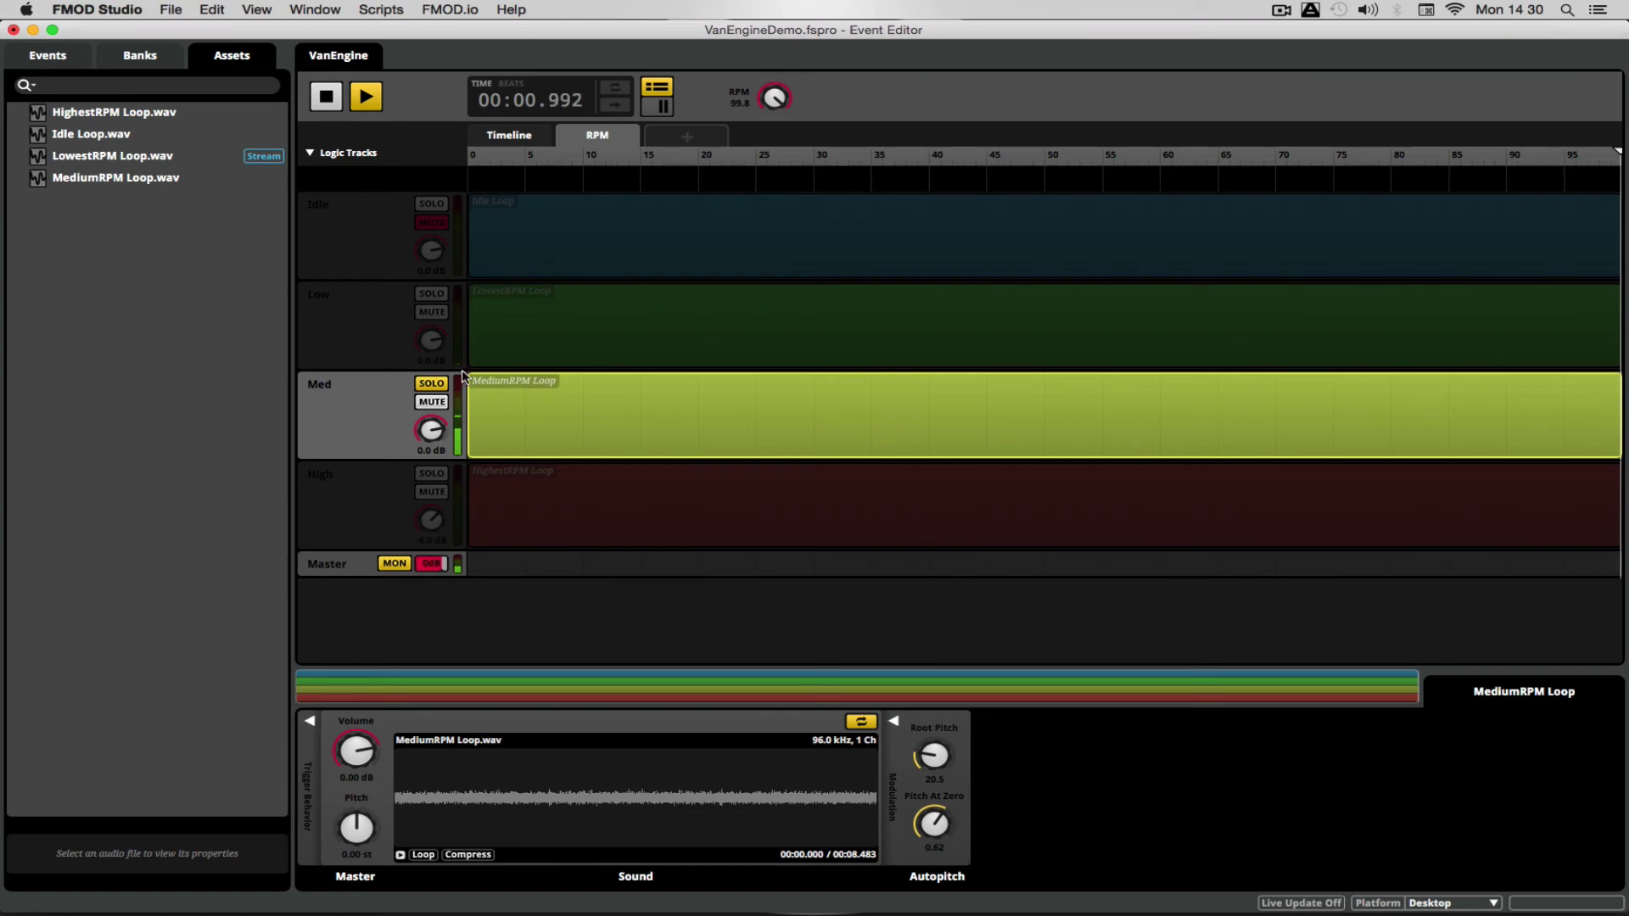
{"action": "left_click", "coordinate": [432, 292]}
{"action": "left_click", "coordinate": [432, 383]}
{"action": "left_click_drag", "start_coordinate": [933, 755], "coordinate": [933, 747]}
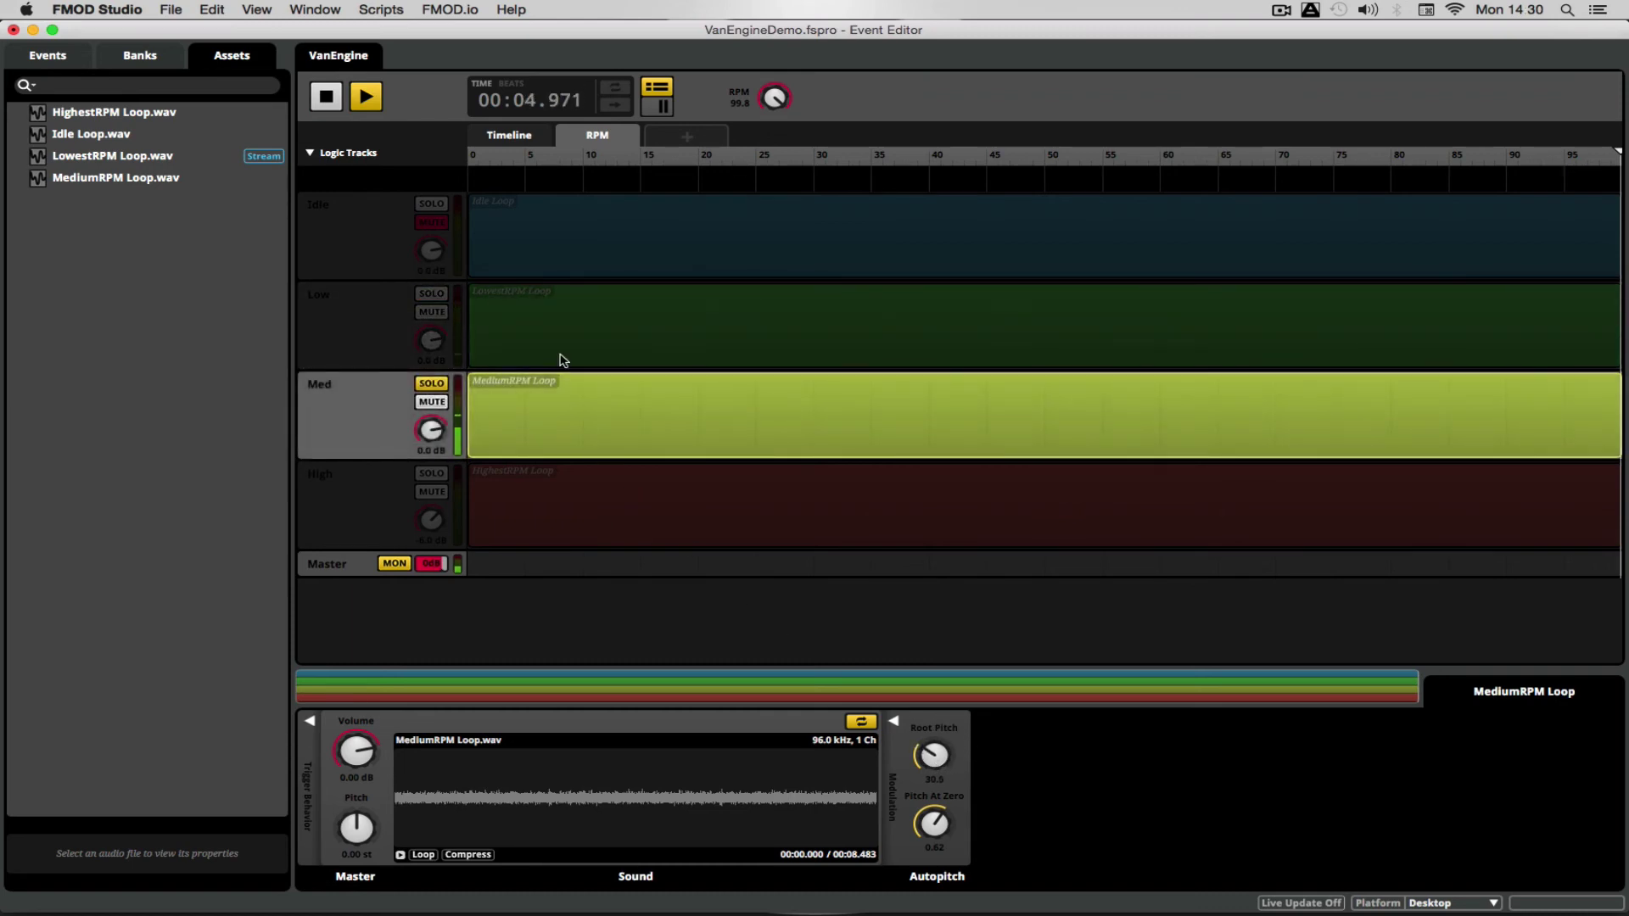
{"action": "left_click", "coordinate": [432, 292]}
{"action": "left_click", "coordinate": [447, 384]}
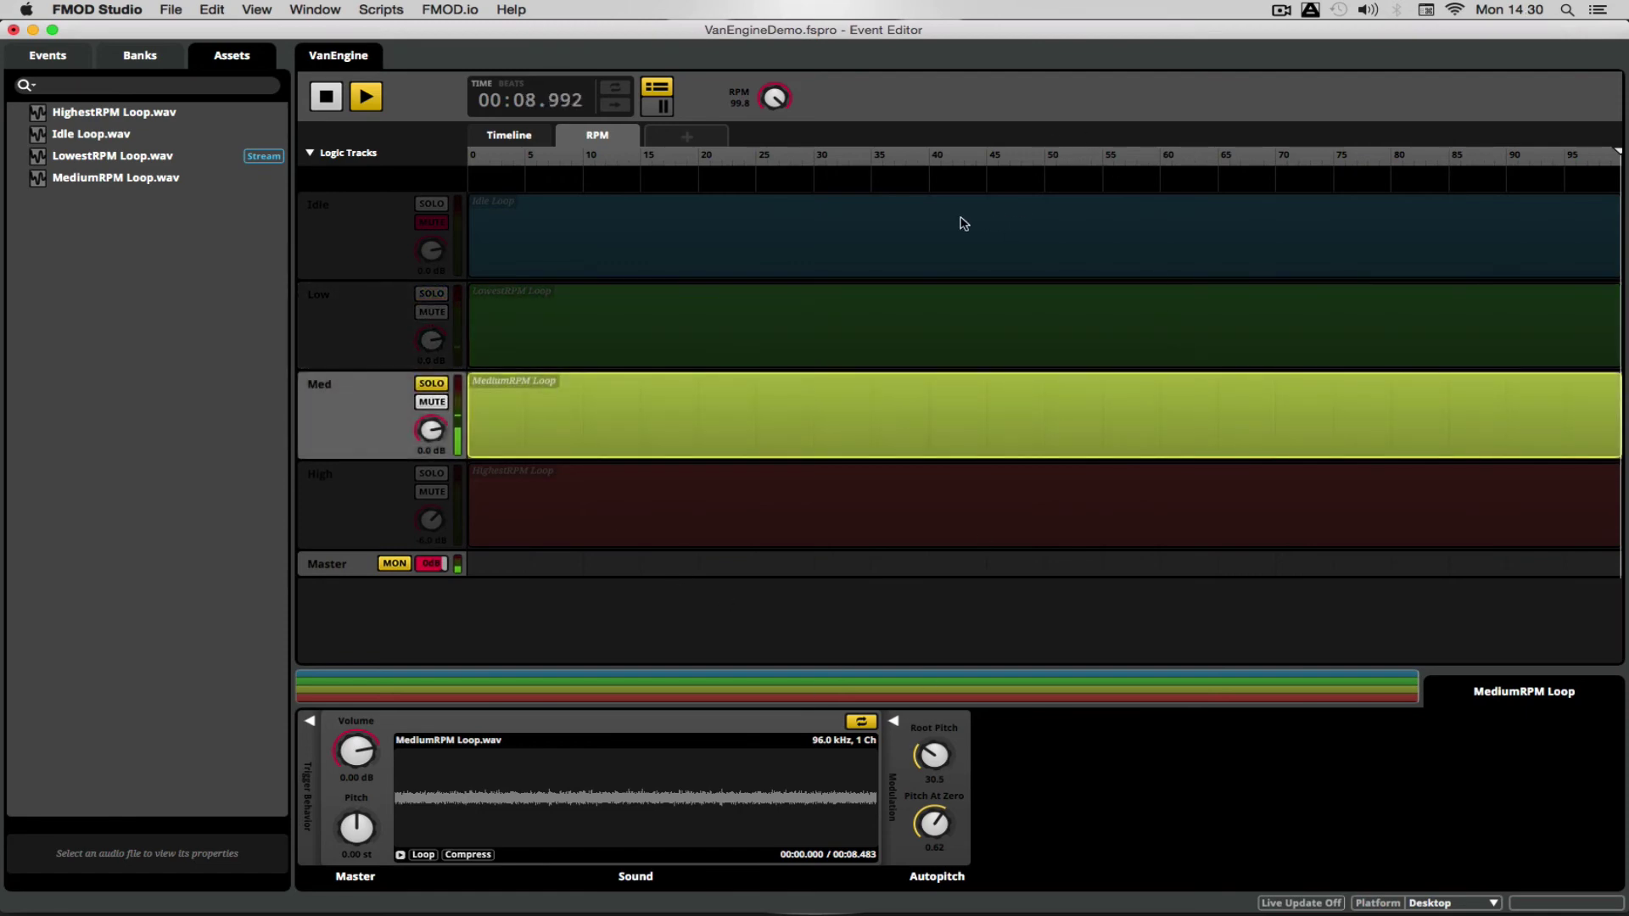
Step: Compare Med with Low in solo at an RPM of about 49 and fine-tune the MediumRPM Loop's Pitch to -0.10 st
{"action": "left_click", "coordinate": [1036, 156]}
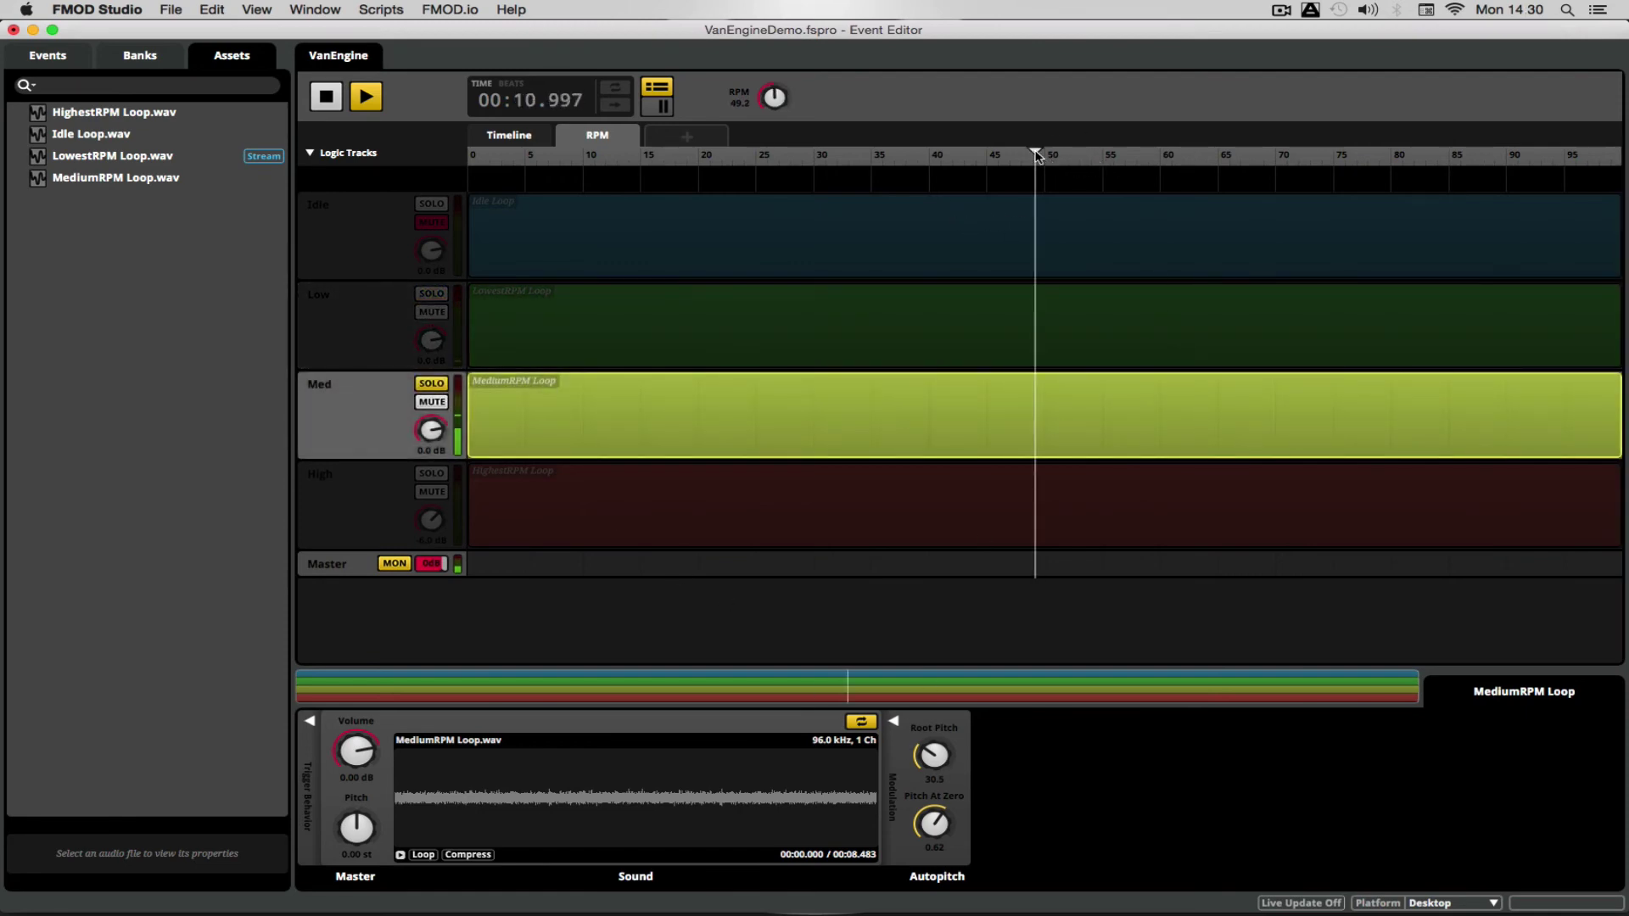
{"action": "left_click", "coordinate": [431, 293]}
{"action": "left_click", "coordinate": [432, 383]}
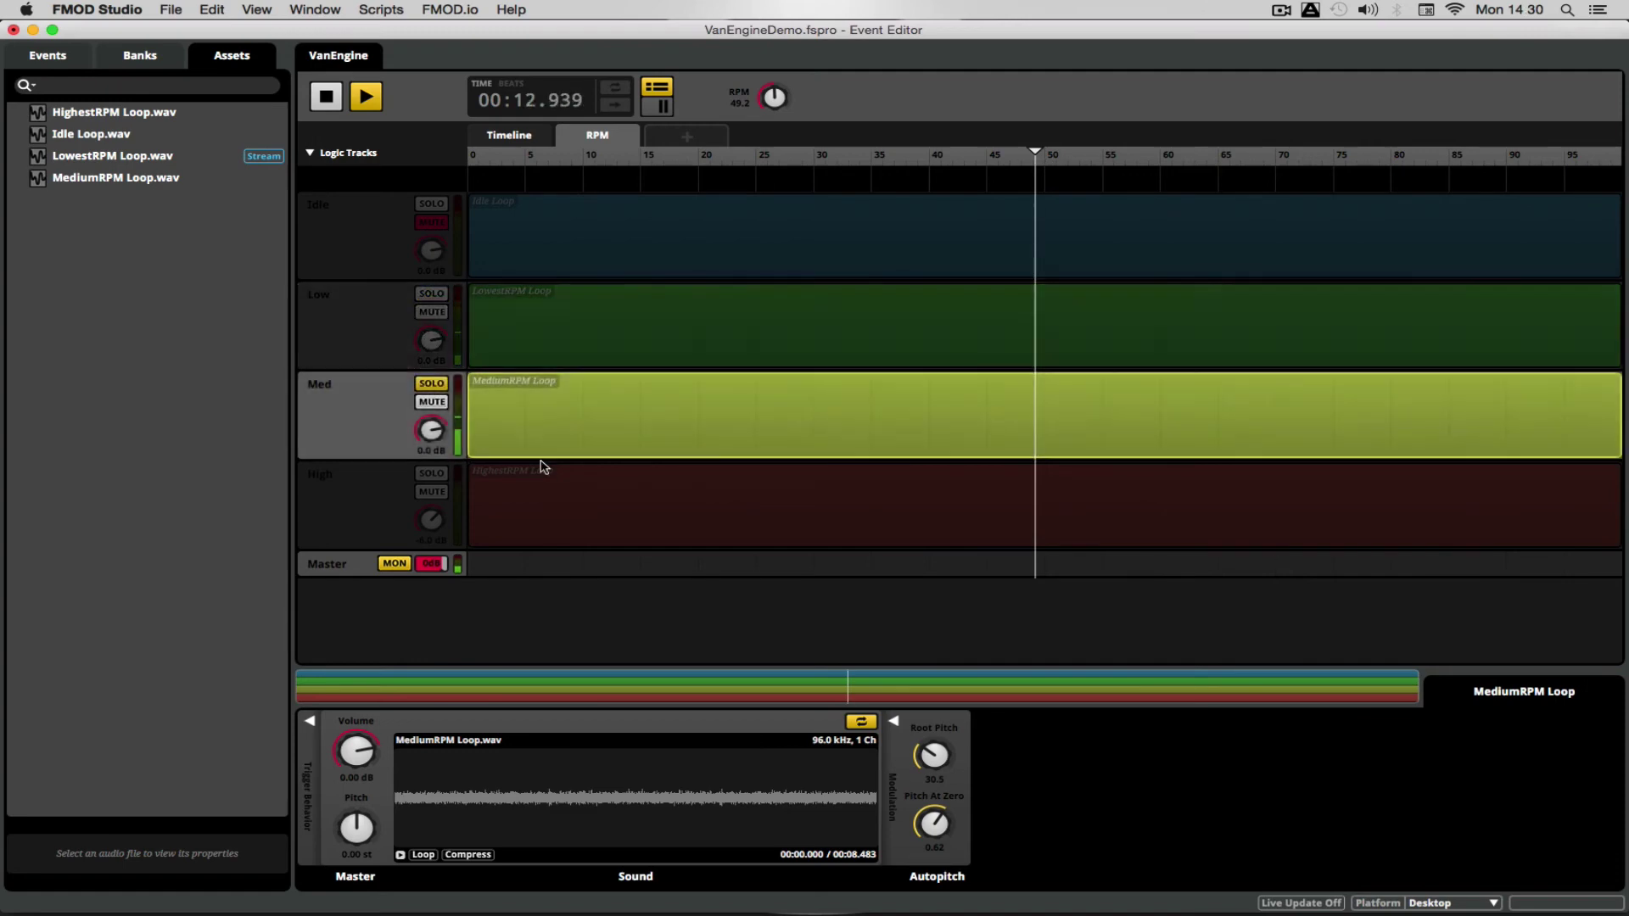
{"action": "left_click_drag", "start_coordinate": [367, 840], "coordinate": [366, 830]}
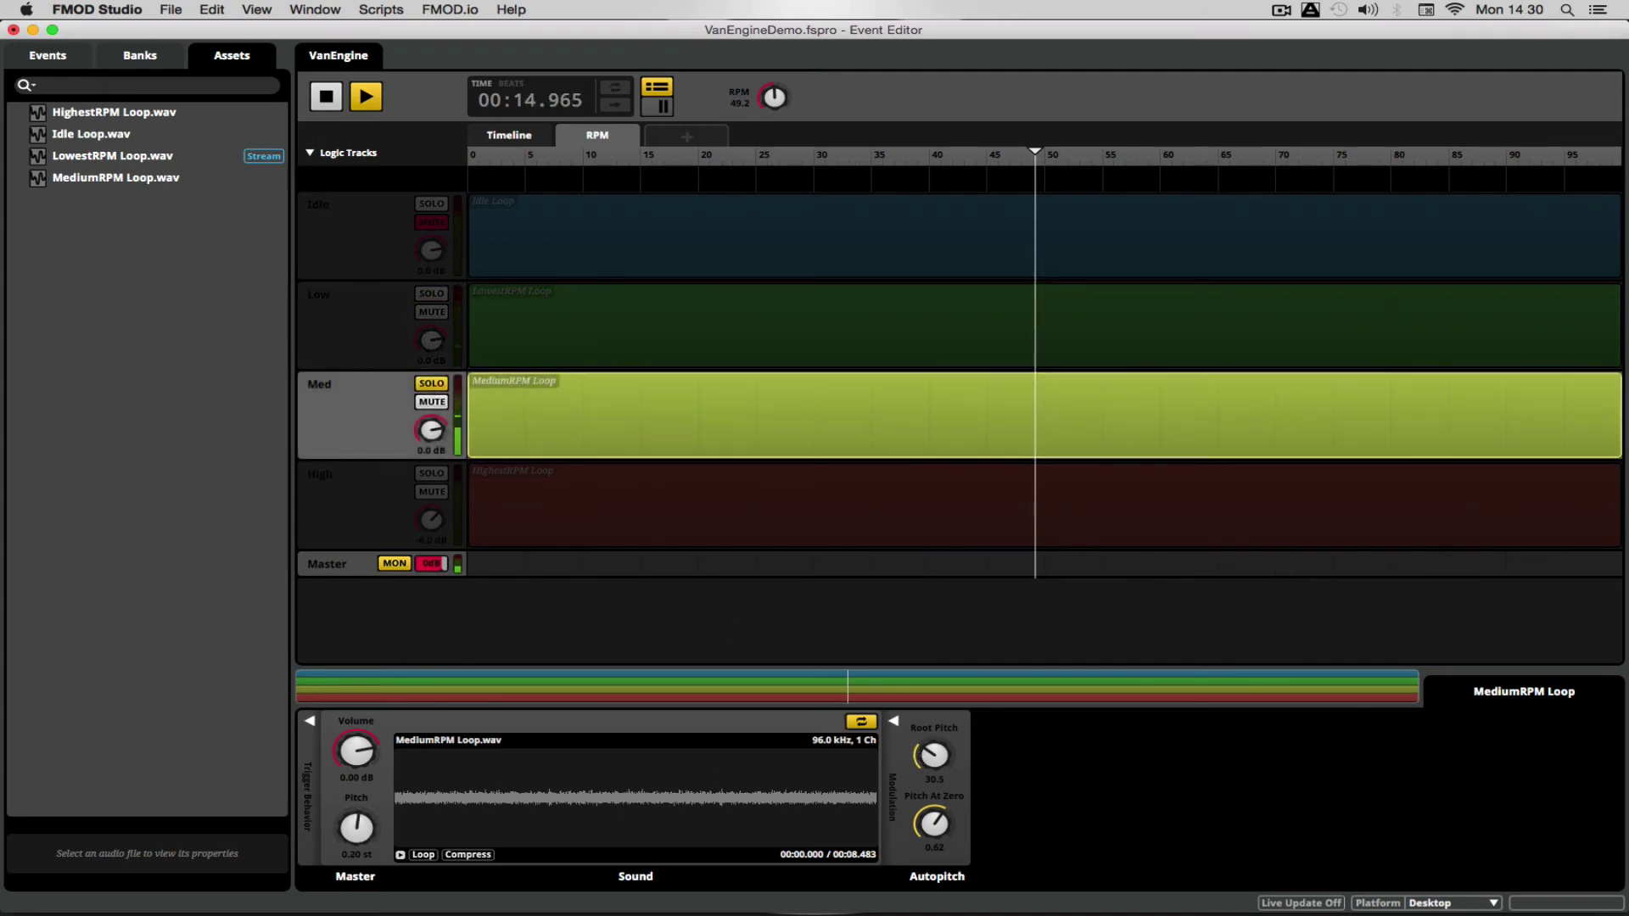
{"action": "left_click", "coordinate": [432, 293]}
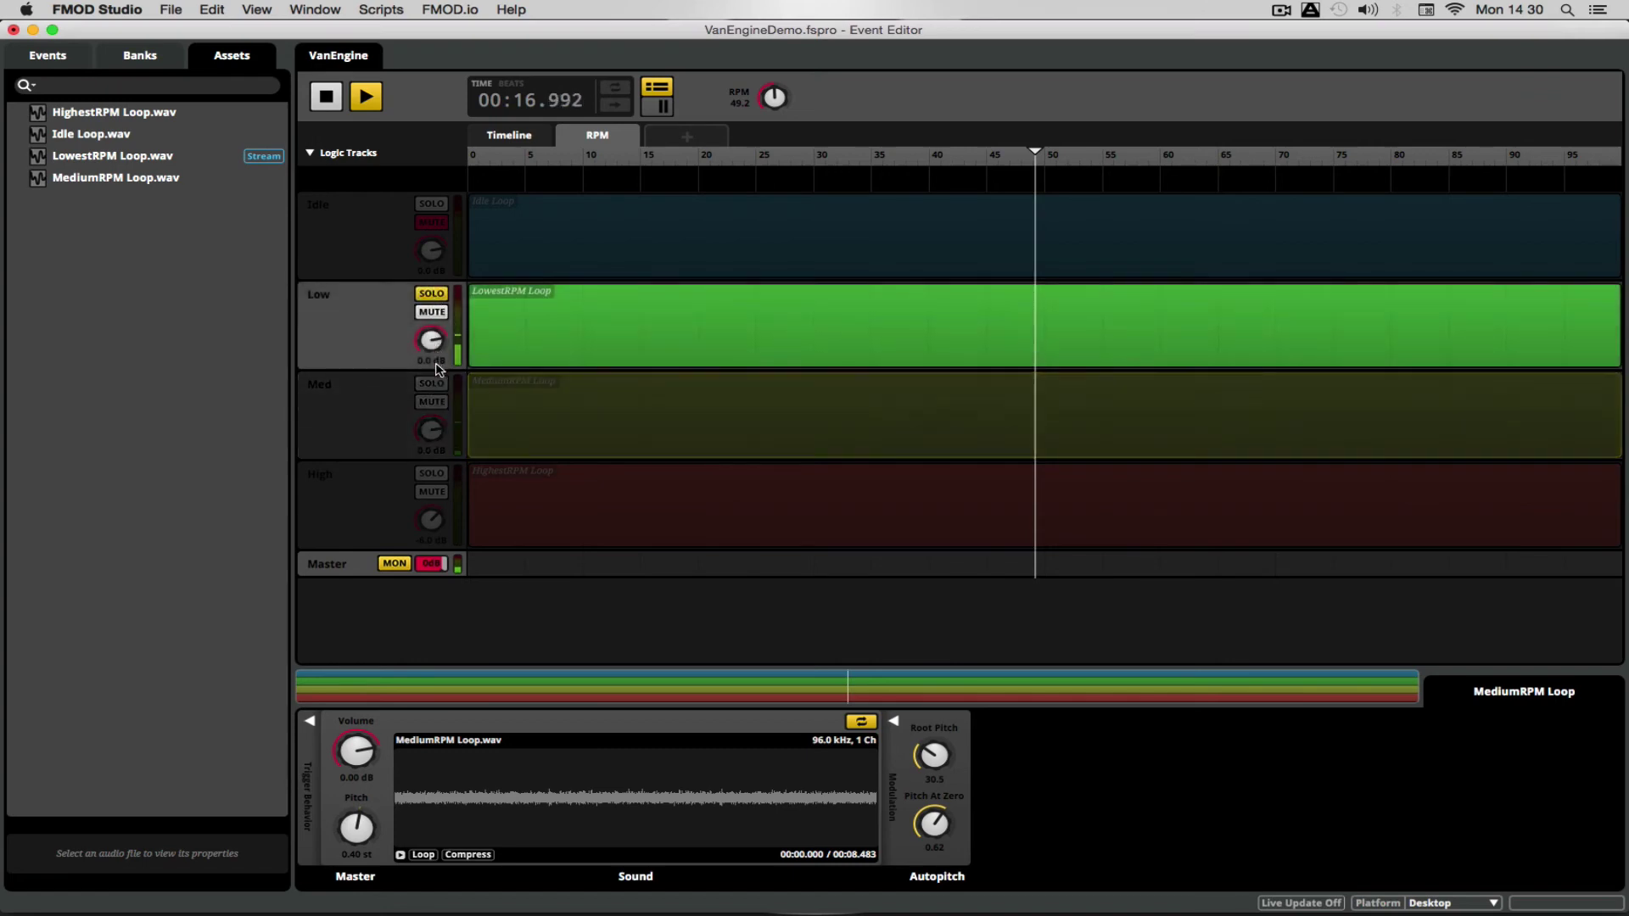
{"action": "left_click", "coordinate": [431, 383]}
{"action": "left_click_drag", "start_coordinate": [353, 841], "coordinate": [353, 862]}
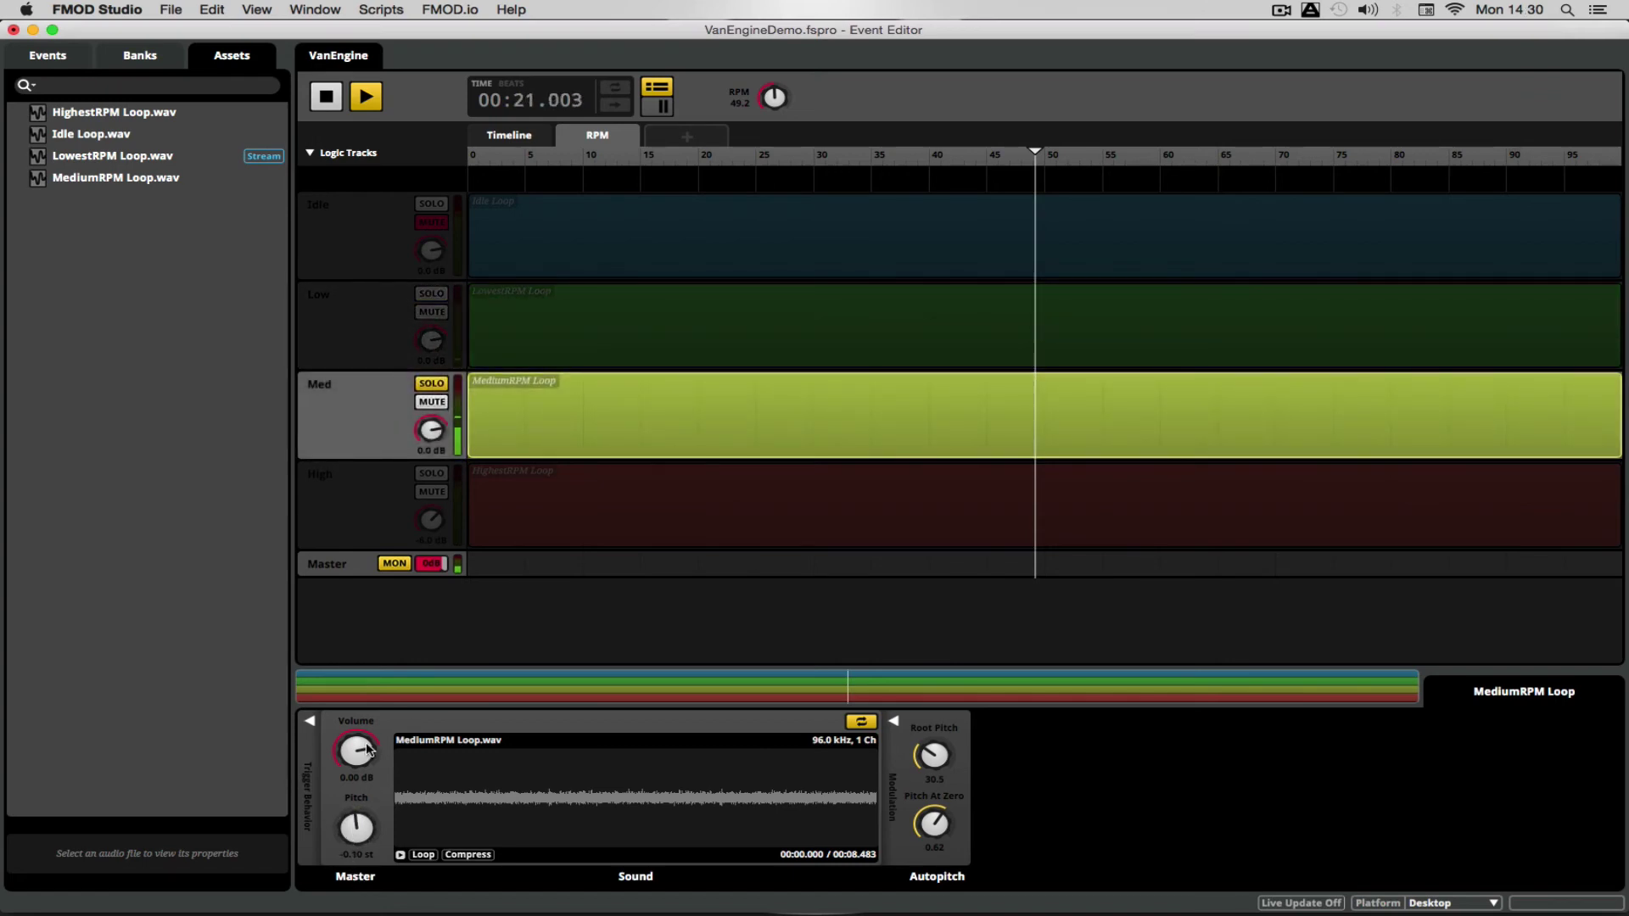
{"action": "left_click", "coordinate": [432, 293]}
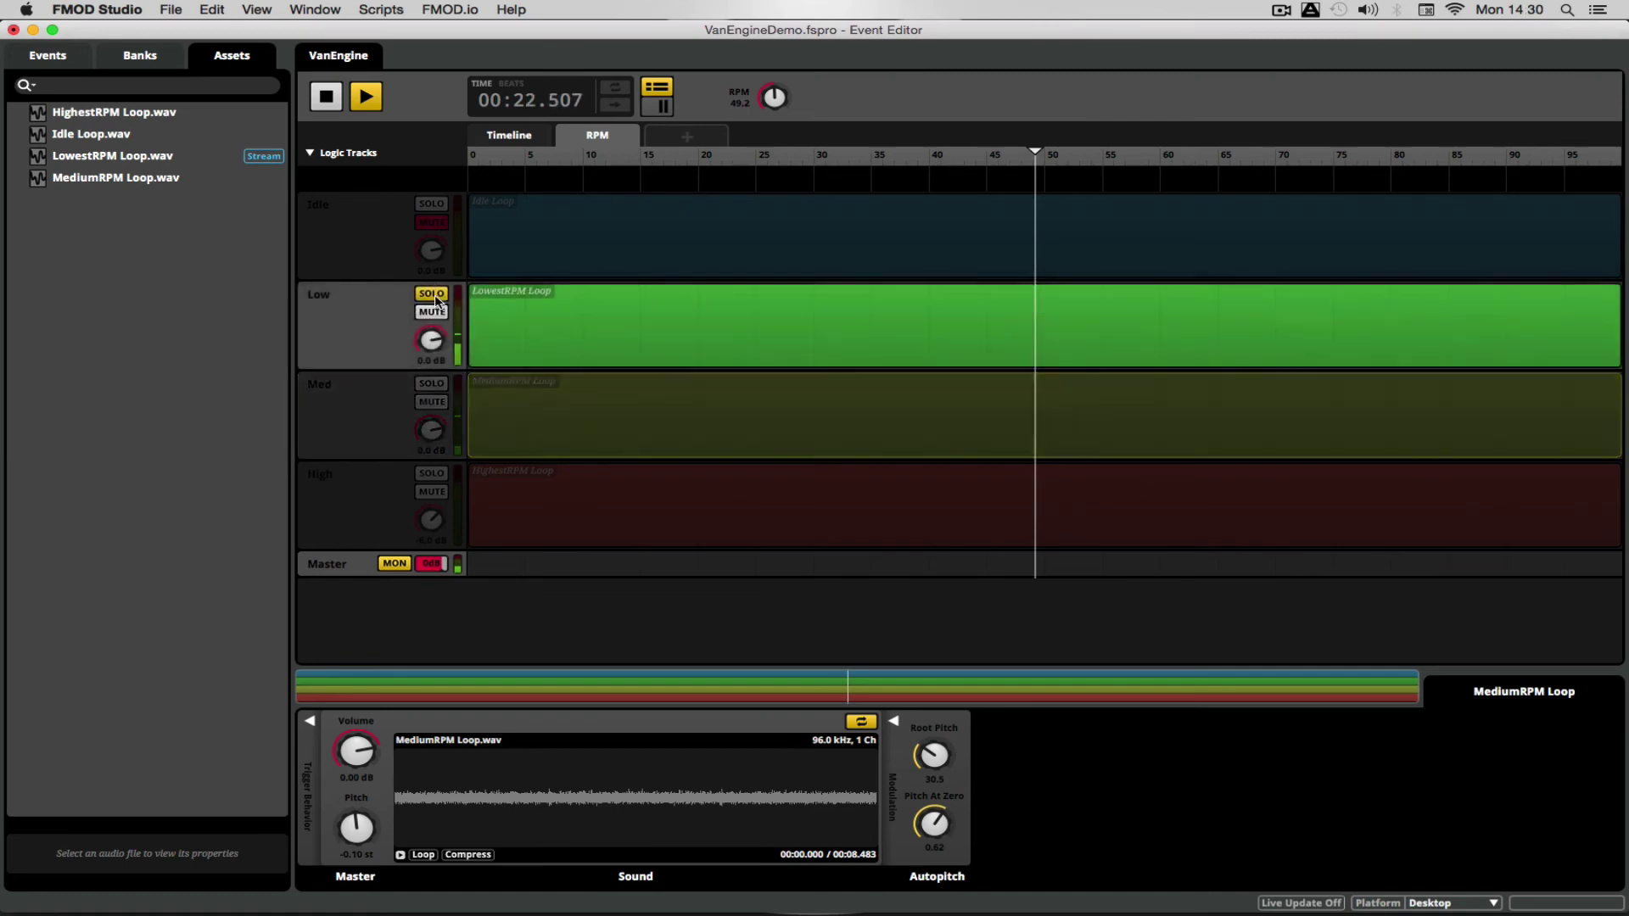
{"action": "left_click", "coordinate": [431, 383]}
Step: Compare the High, Med and Low tracks in solo at an RPM of about 49, then stop playback and clear the solo
{"action": "left_click", "coordinate": [432, 472]}
{"action": "left_click", "coordinate": [432, 384]}
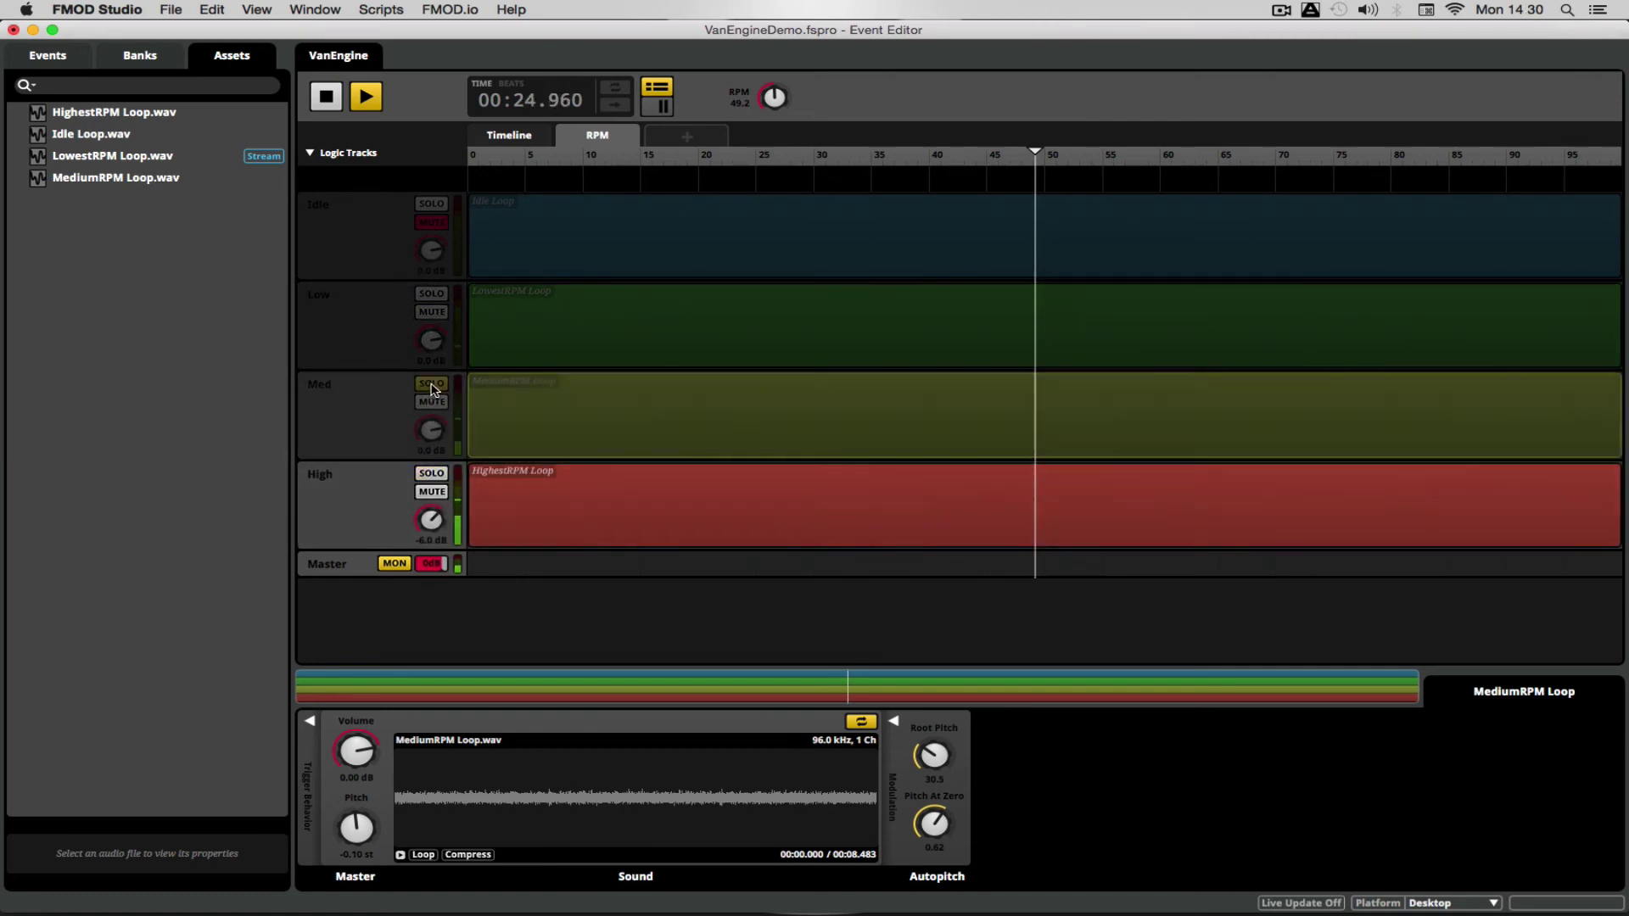
{"action": "left_click", "coordinate": [431, 293]}
{"action": "key", "text": "space"}
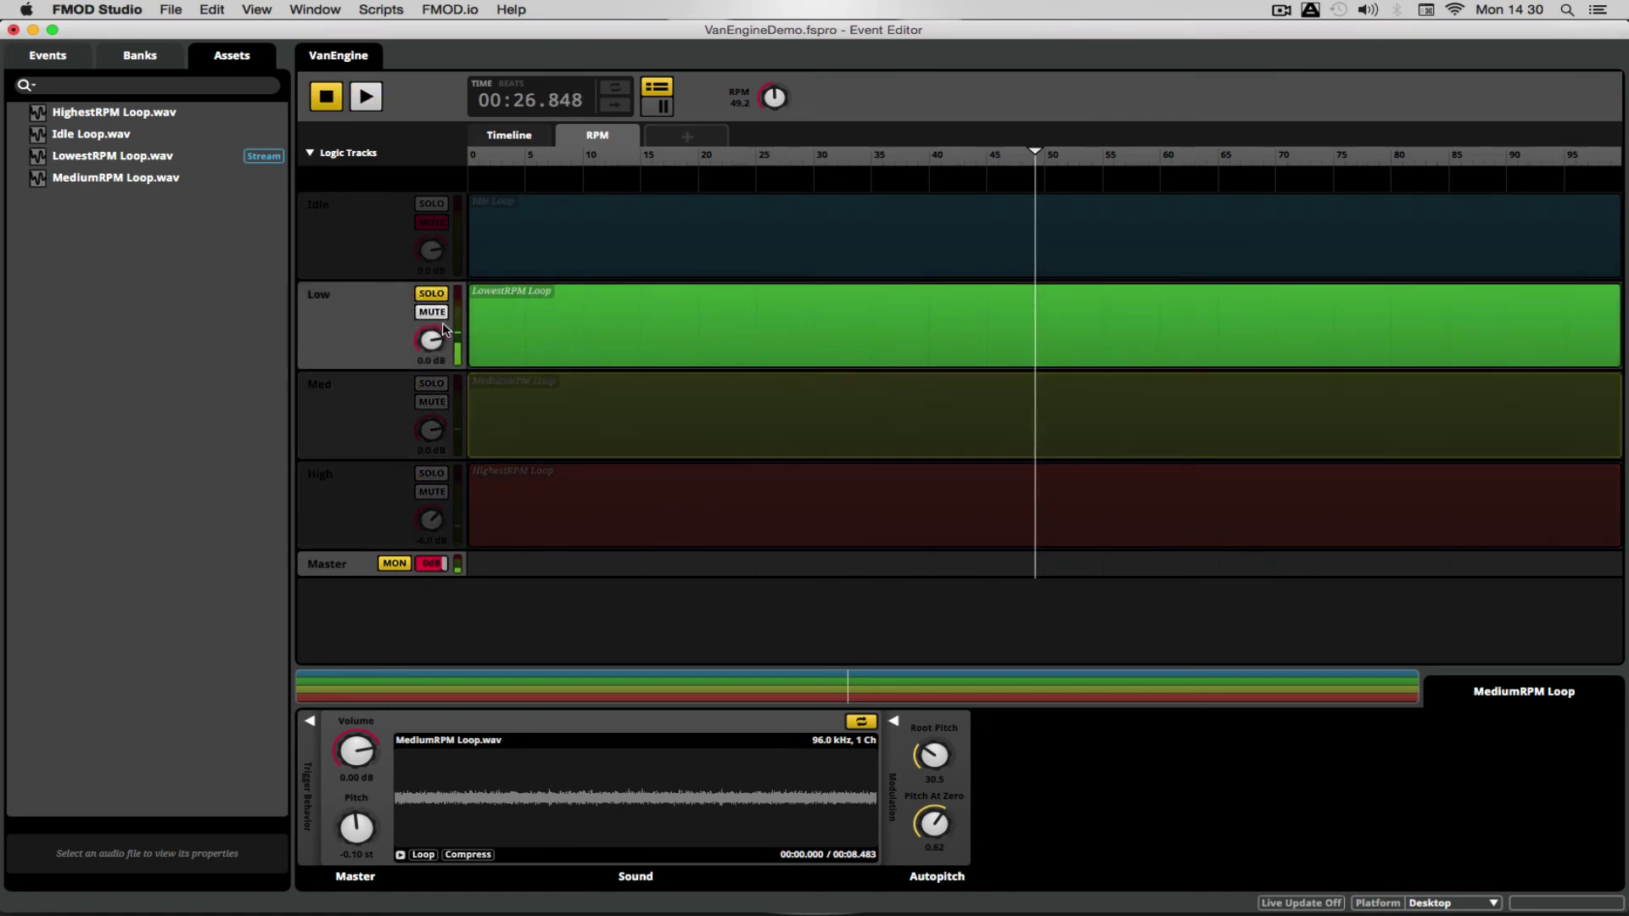
{"action": "left_click", "coordinate": [431, 292]}
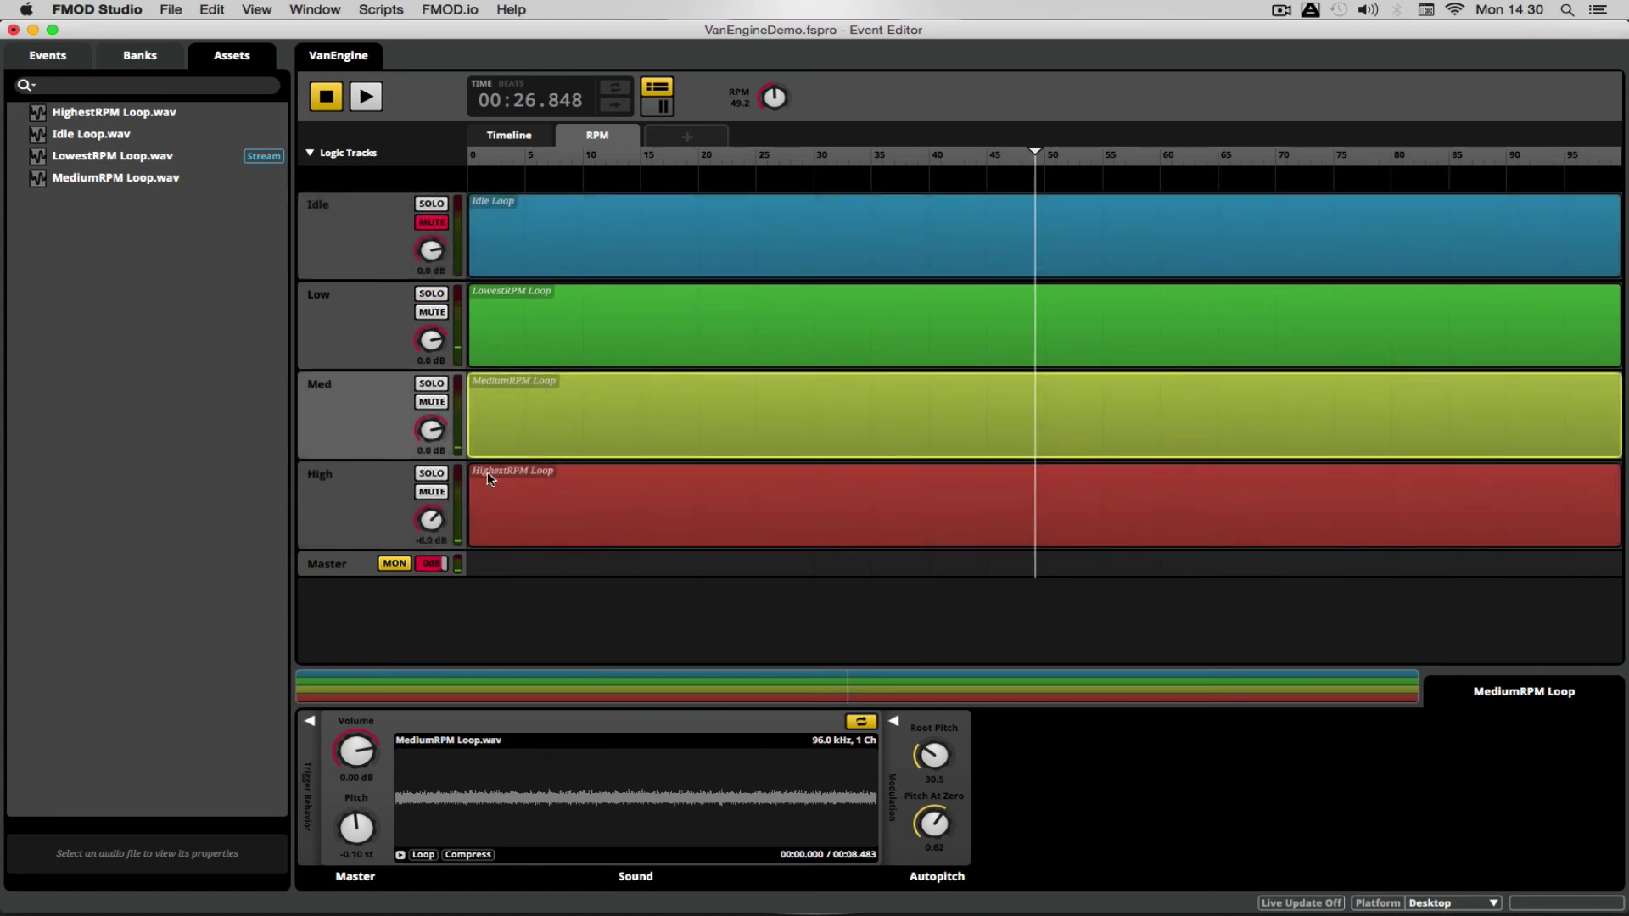
Step: Balance Med against High with both soloed by lowering the Med track's volume to -3 dB, then stop playback and clear all solos
{"action": "left_click", "coordinate": [431, 472]}
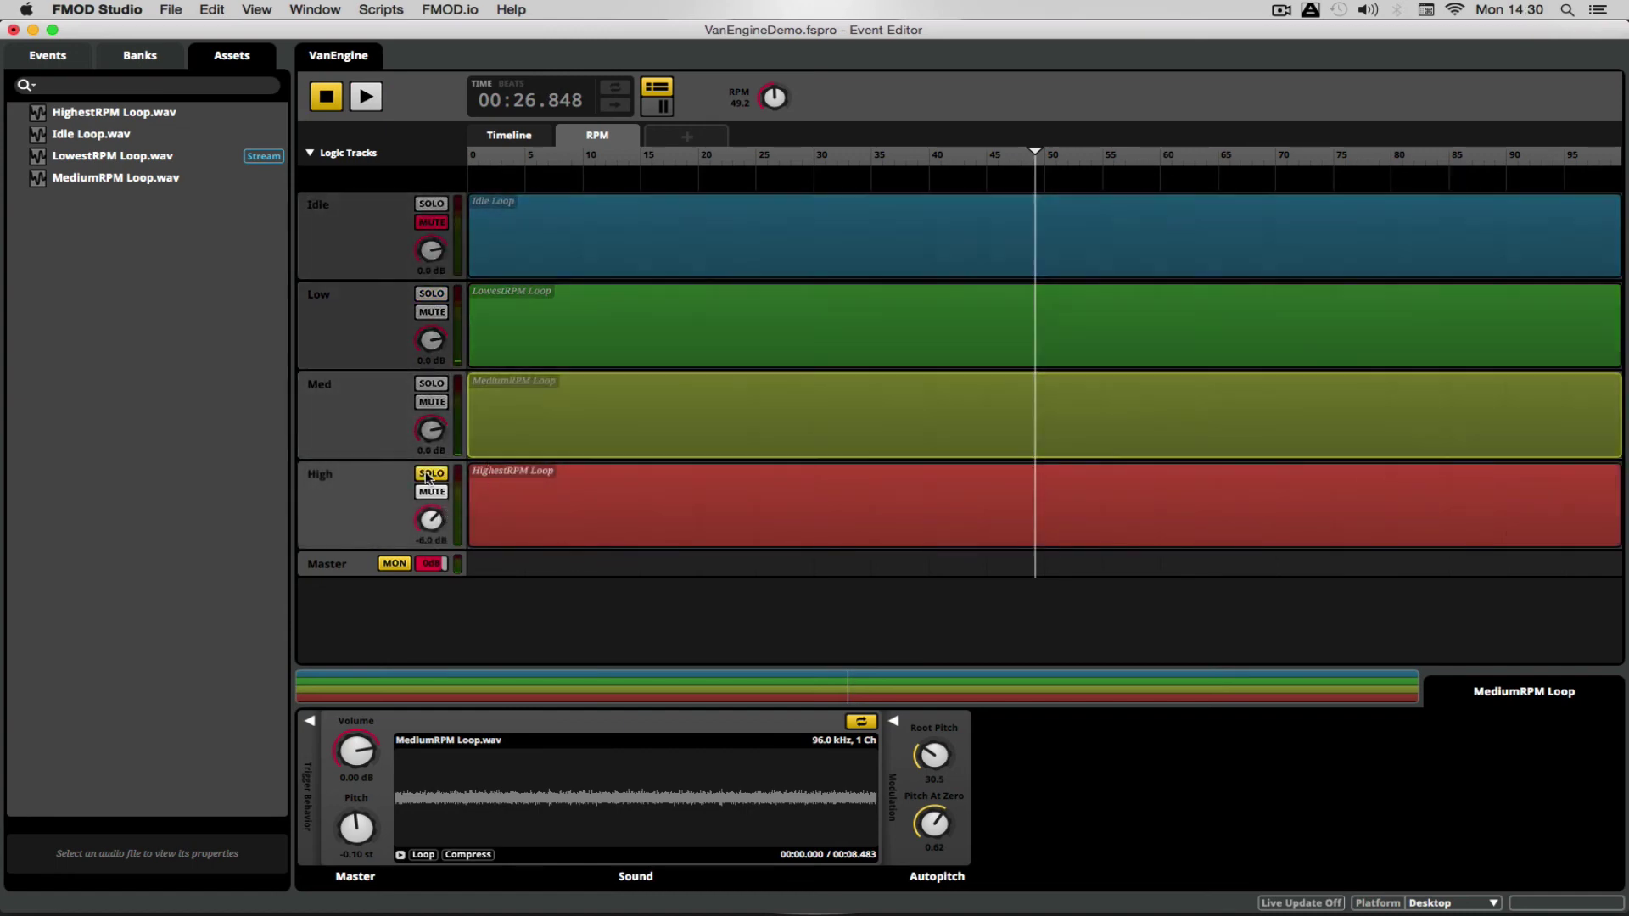
{"action": "left_click", "coordinate": [432, 383]}
{"action": "key", "text": "space"}
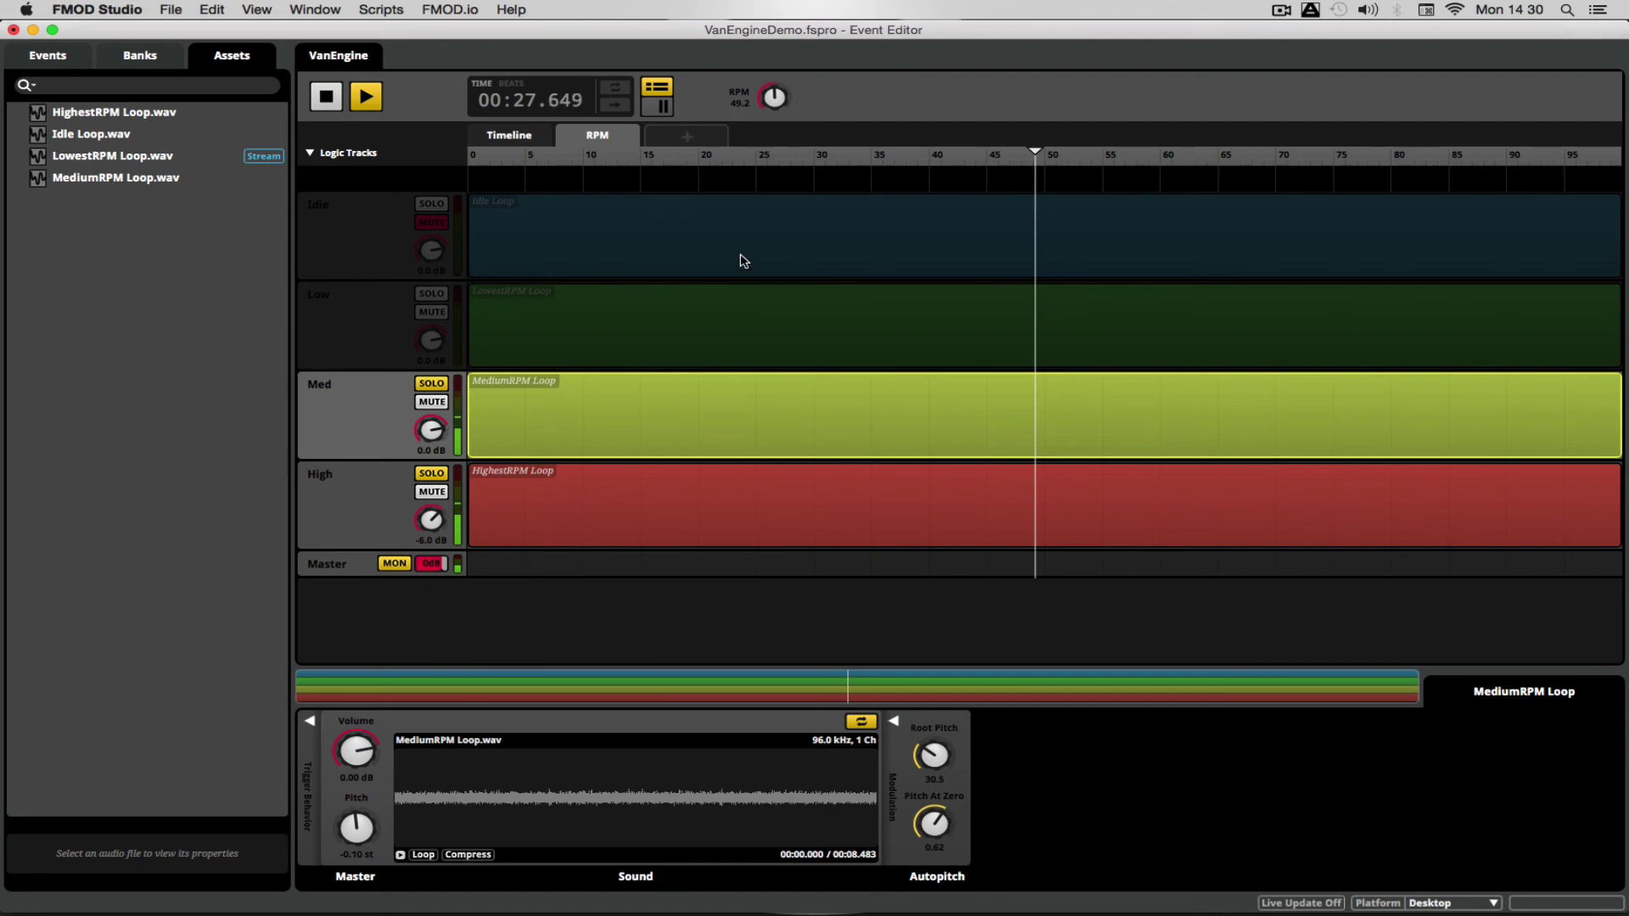
{"action": "left_click_drag", "start_coordinate": [433, 430], "coordinate": [433, 434]}
{"action": "left_click", "coordinate": [771, 160]}
{"action": "left_click", "coordinate": [1490, 160]}
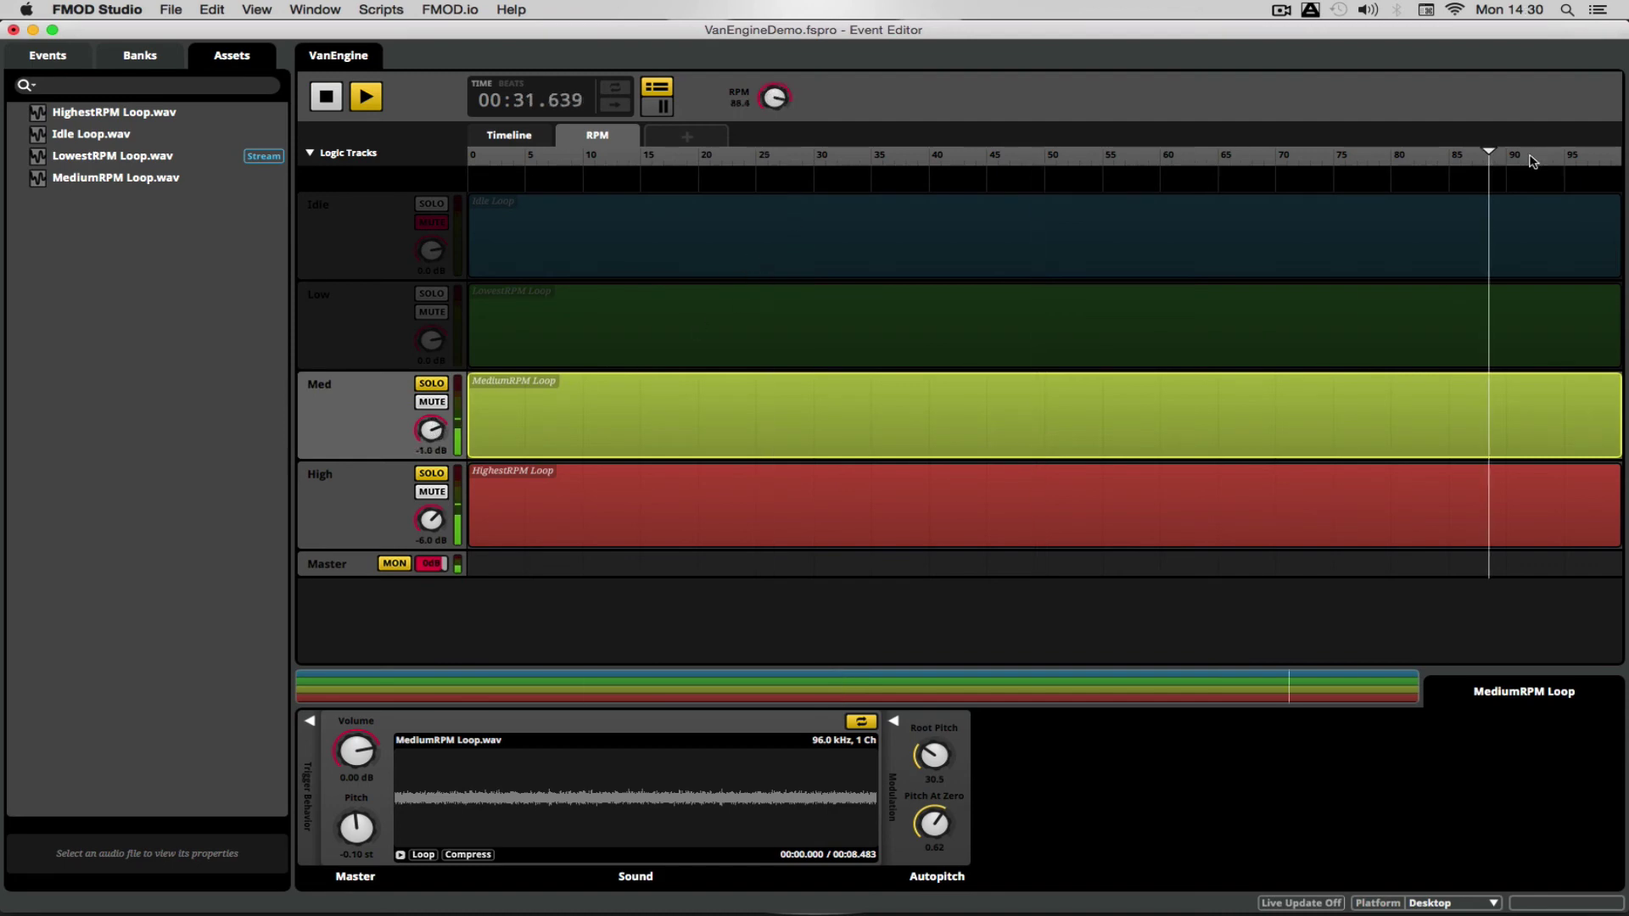
{"action": "mouse_move", "coordinate": [435, 434]}
{"action": "left_mouse_down"}
{"action": "mouse_move", "coordinate": [435, 418]}
{"action": "mouse_move", "coordinate": [431, 433]}
{"action": "left_mouse_up"}
{"action": "mouse_move", "coordinate": [431, 519]}
{"action": "left_mouse_down"}
{"action": "mouse_move", "coordinate": [431, 506]}
{"action": "mouse_move", "coordinate": [431, 519]}
{"action": "left_mouse_up"}
{"action": "key", "text": "space"}
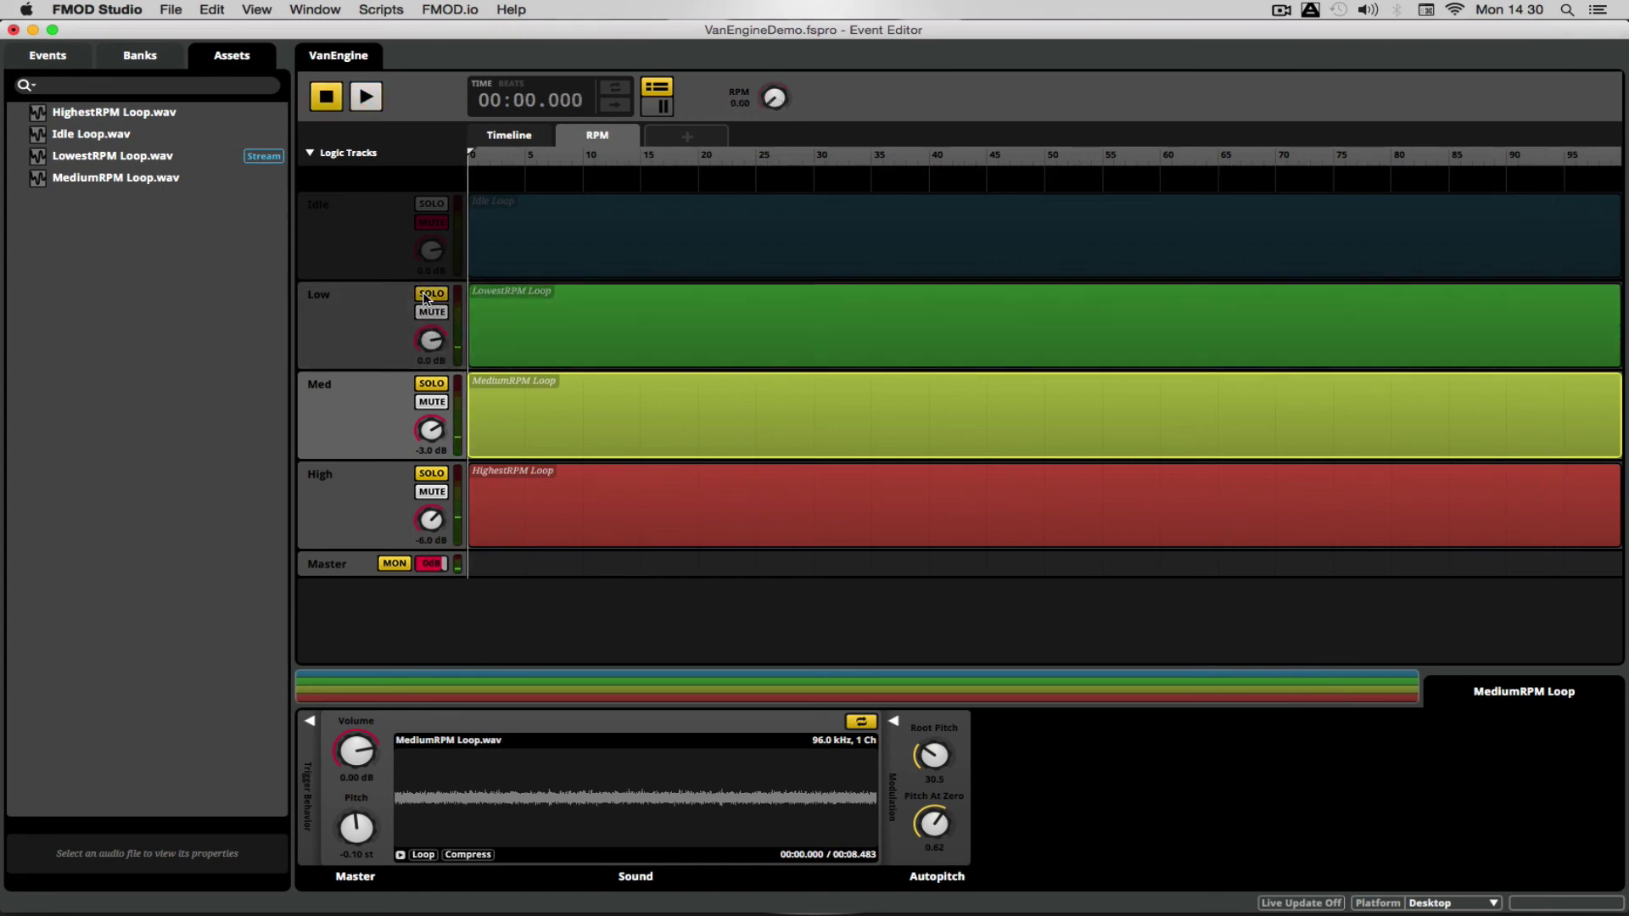
{"action": "left_click", "coordinate": [431, 383]}
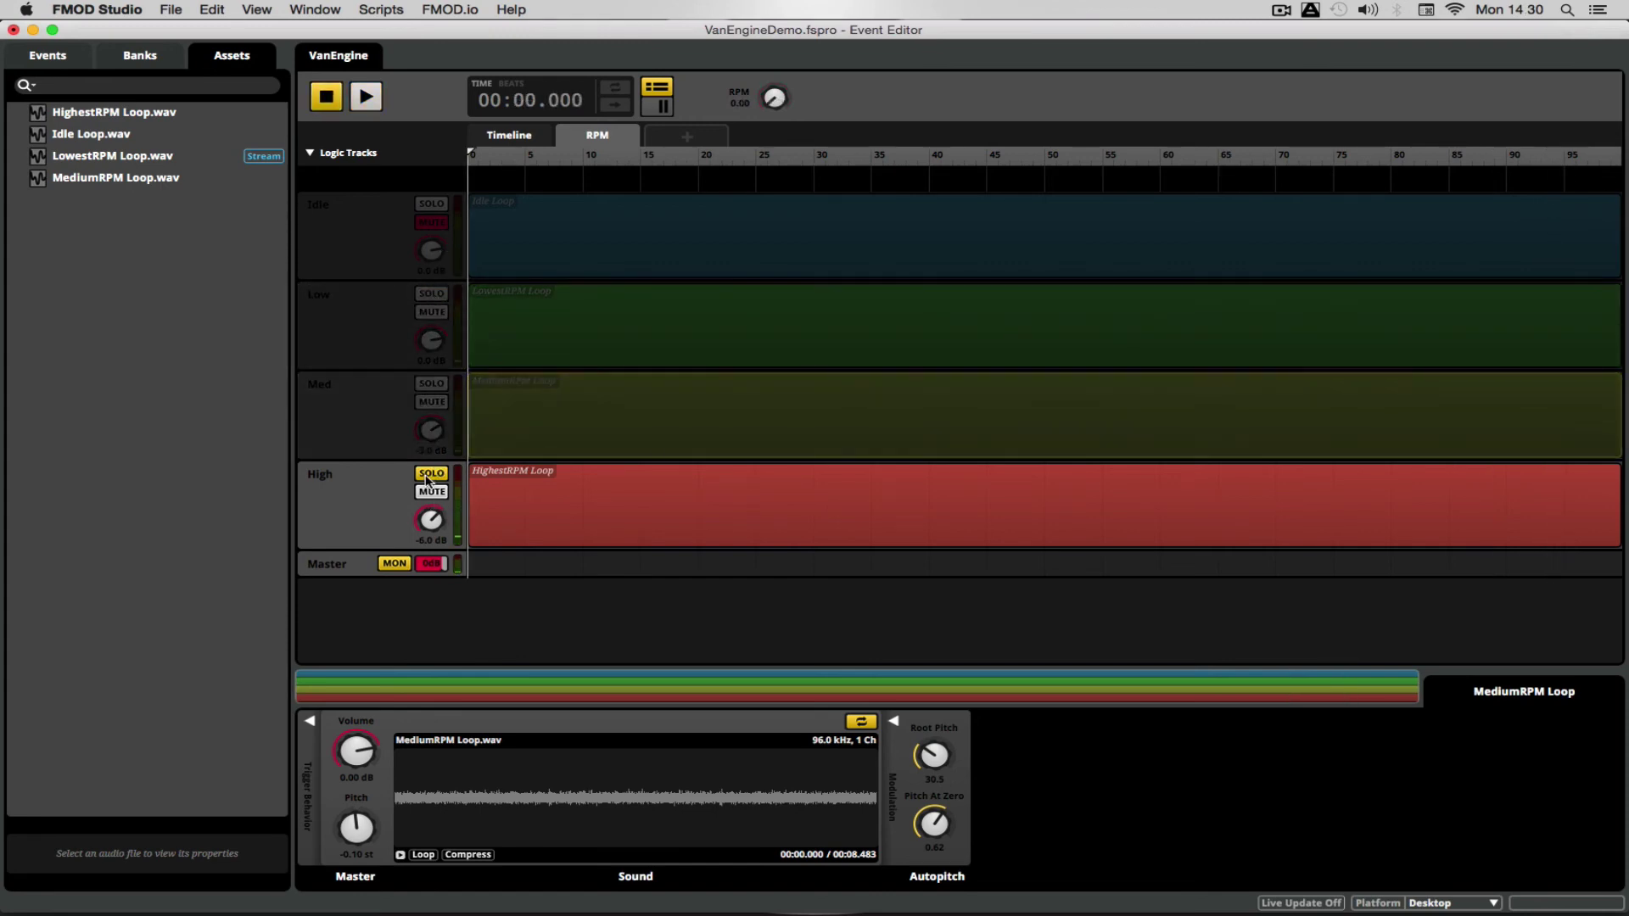
{"action": "left_click", "coordinate": [429, 475]}
Step: Review the LowestRPM, MediumRPM and HighestRPM Loop settings and bring up the project's event list
{"action": "left_click", "coordinate": [564, 339]}
{"action": "left_click", "coordinate": [653, 416]}
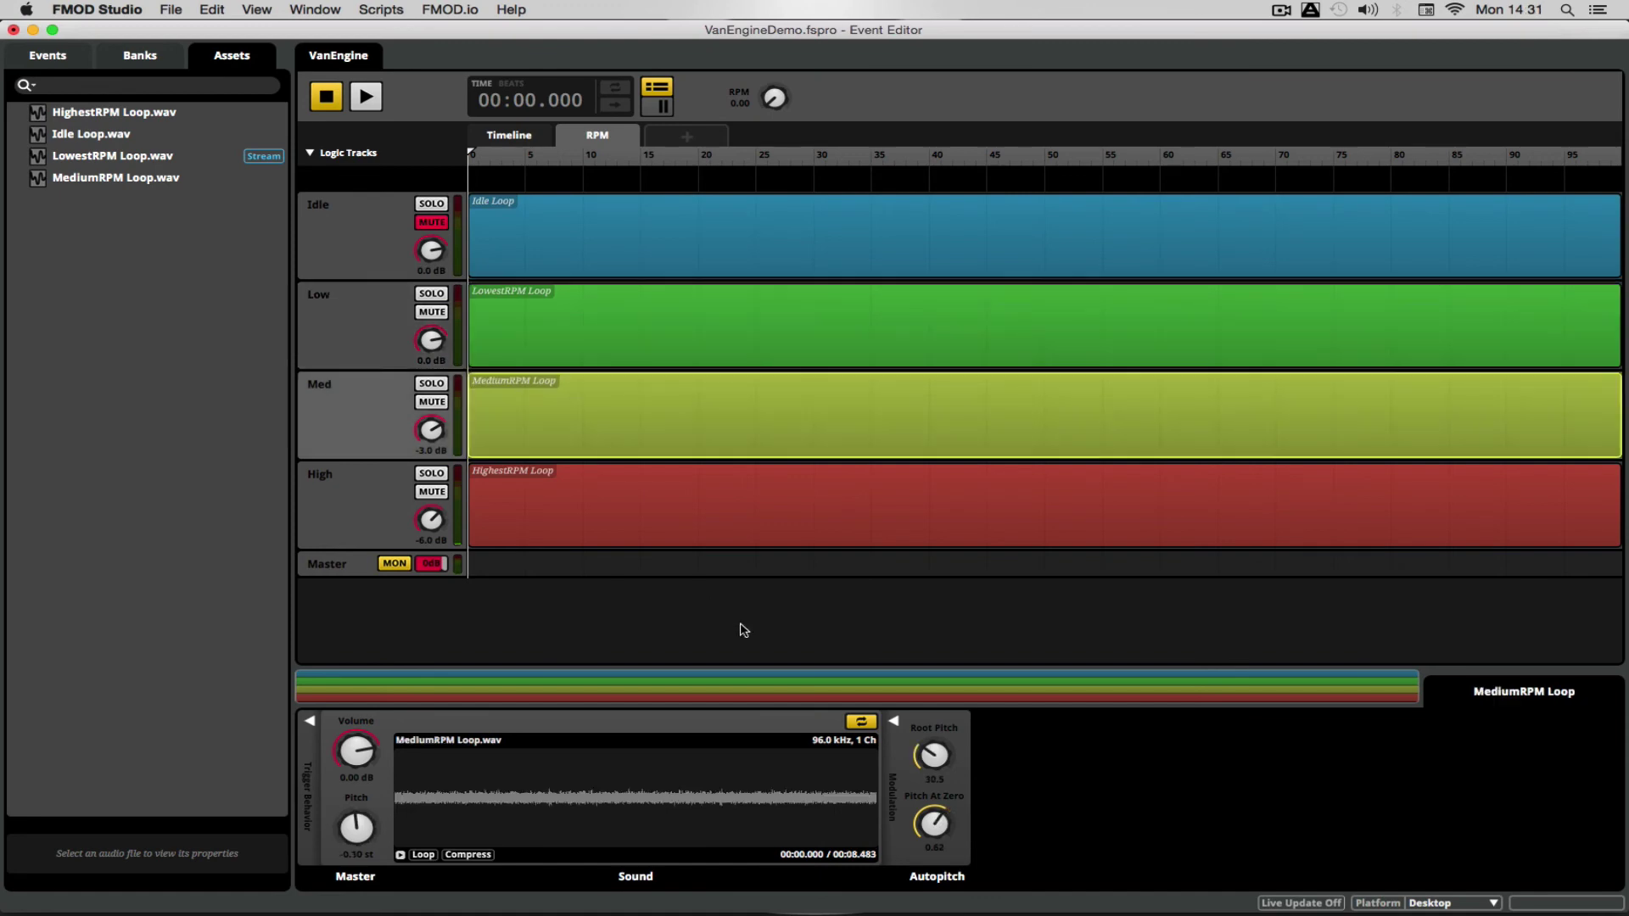
{"action": "left_click", "coordinate": [759, 518]}
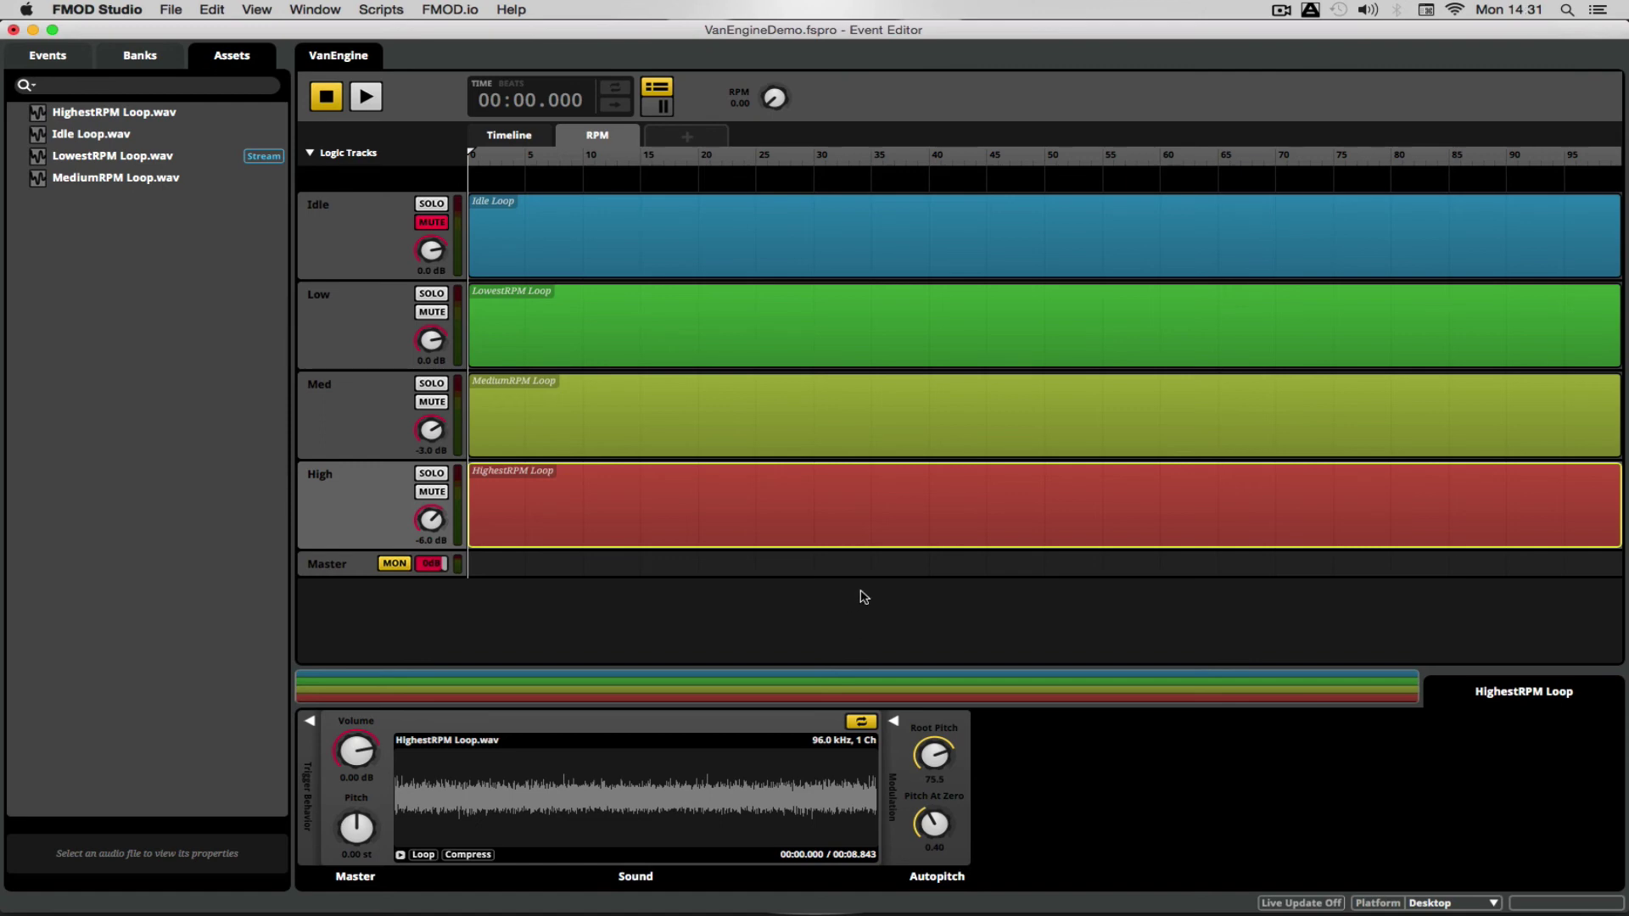
{"action": "left_click", "coordinate": [51, 60]}
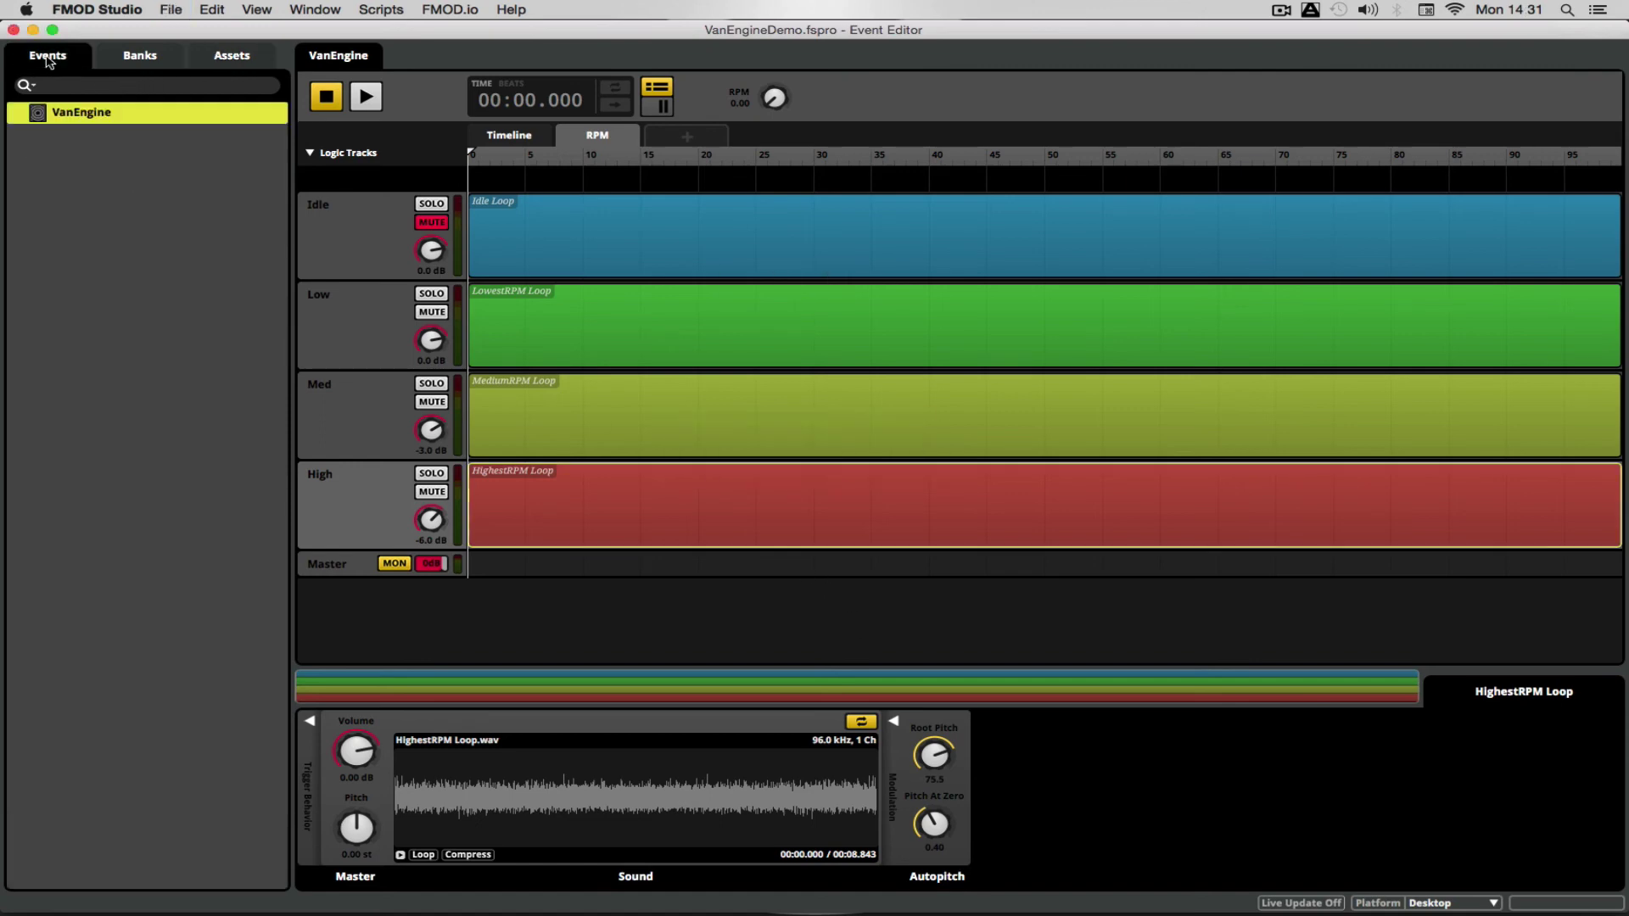
Step: Trim the HighestRPM Loop to RPM 60–100, the MediumRPM Loop to 30–60 and the LowestRPM Loop to 0–30, then audition the result
{"action": "left_click_drag", "start_coordinate": [467, 498], "coordinate": [1163, 499]}
{"action": "left_click", "coordinate": [1591, 424]}
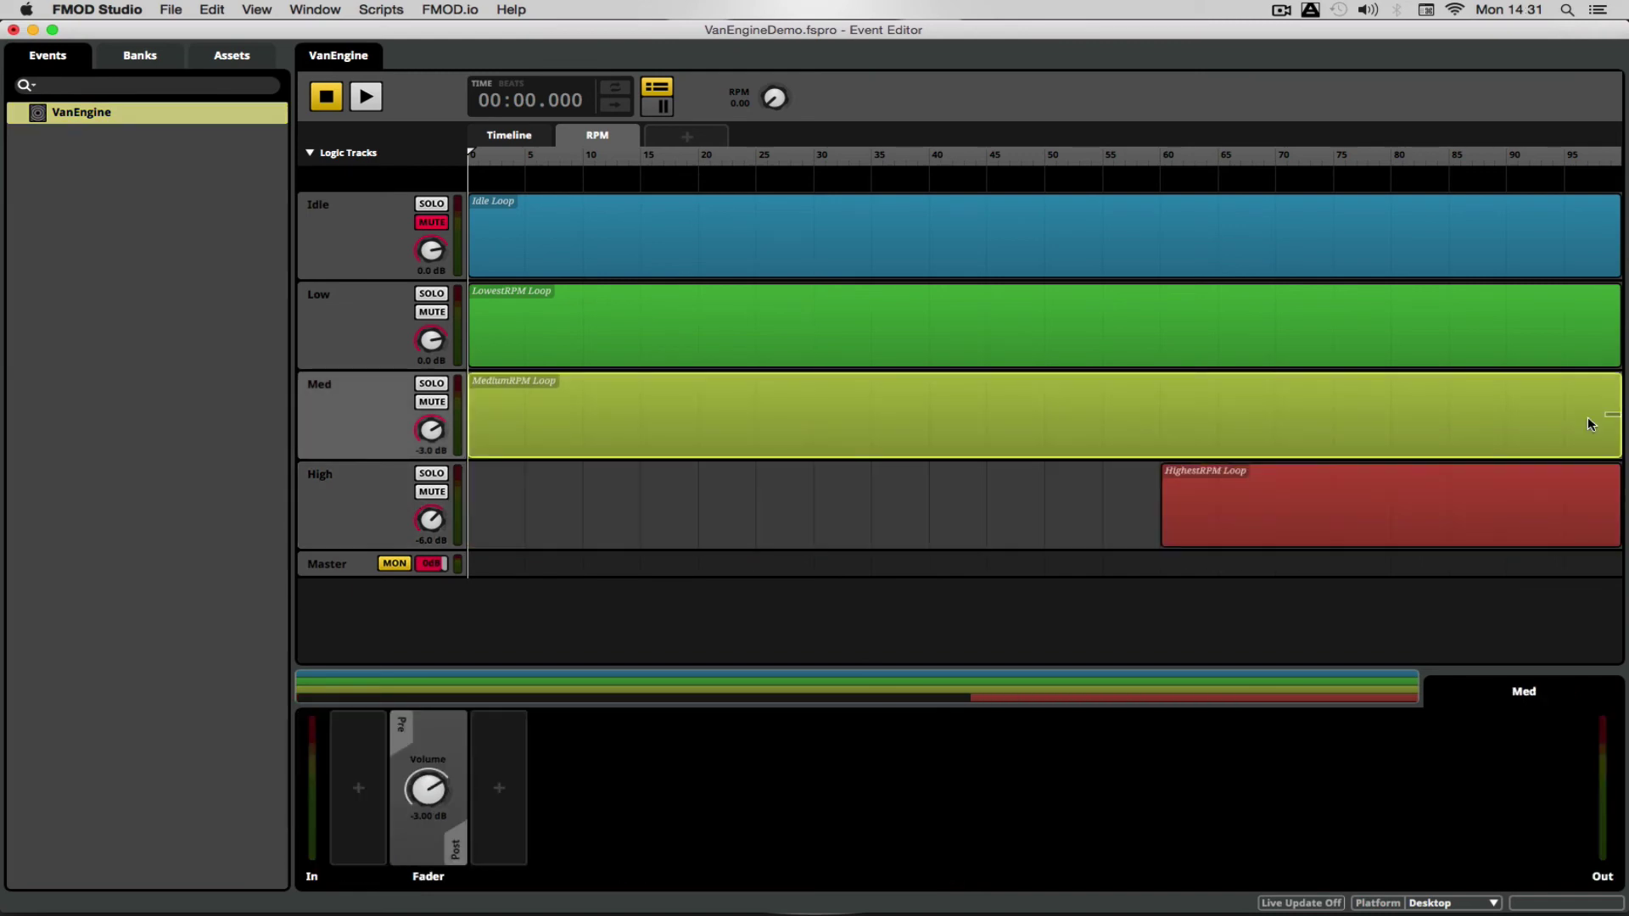
{"action": "left_click_drag", "start_coordinate": [1619, 417], "coordinate": [1161, 417]}
{"action": "left_click_drag", "start_coordinate": [469, 416], "coordinate": [815, 416]}
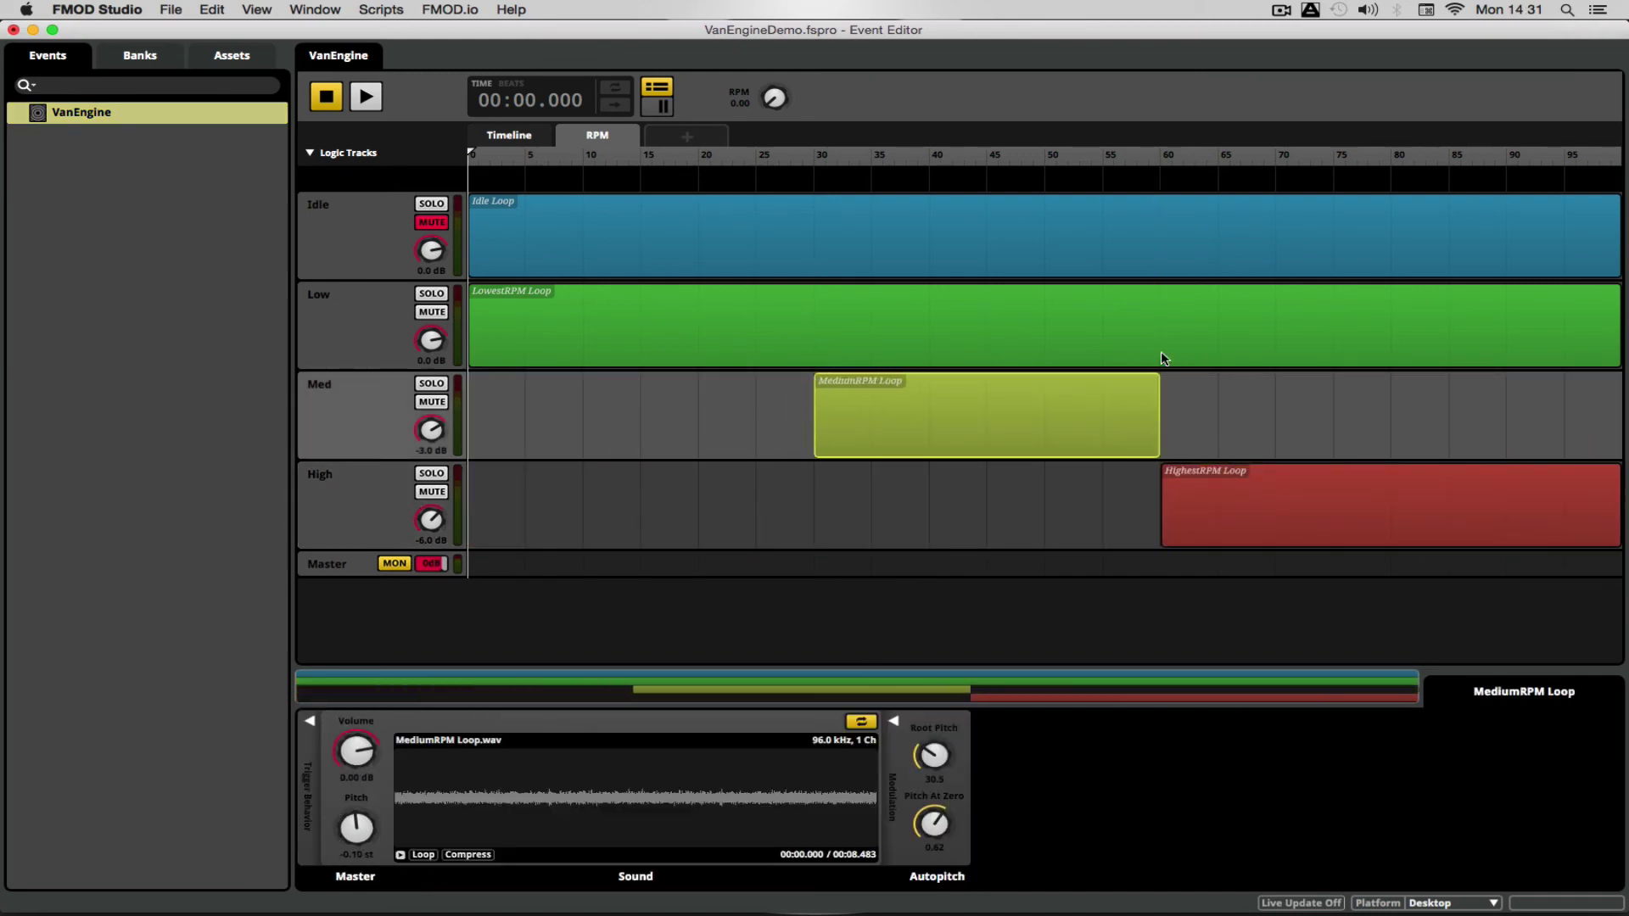
{"action": "left_click_drag", "start_coordinate": [1615, 324], "coordinate": [813, 324]}
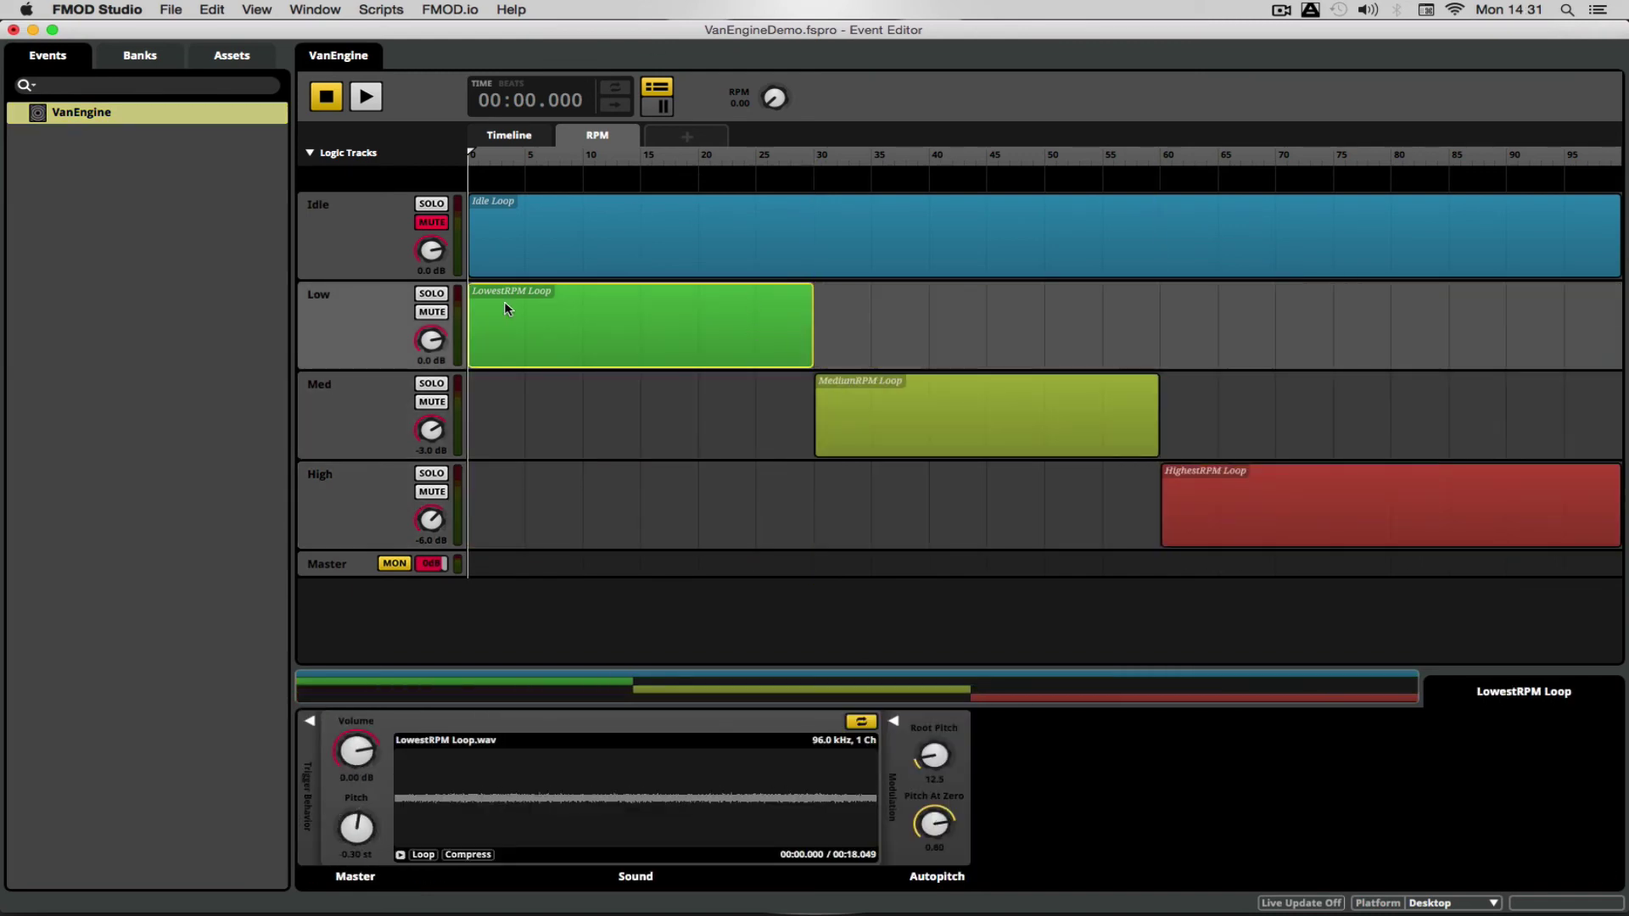
{"action": "left_click", "coordinate": [351, 95]}
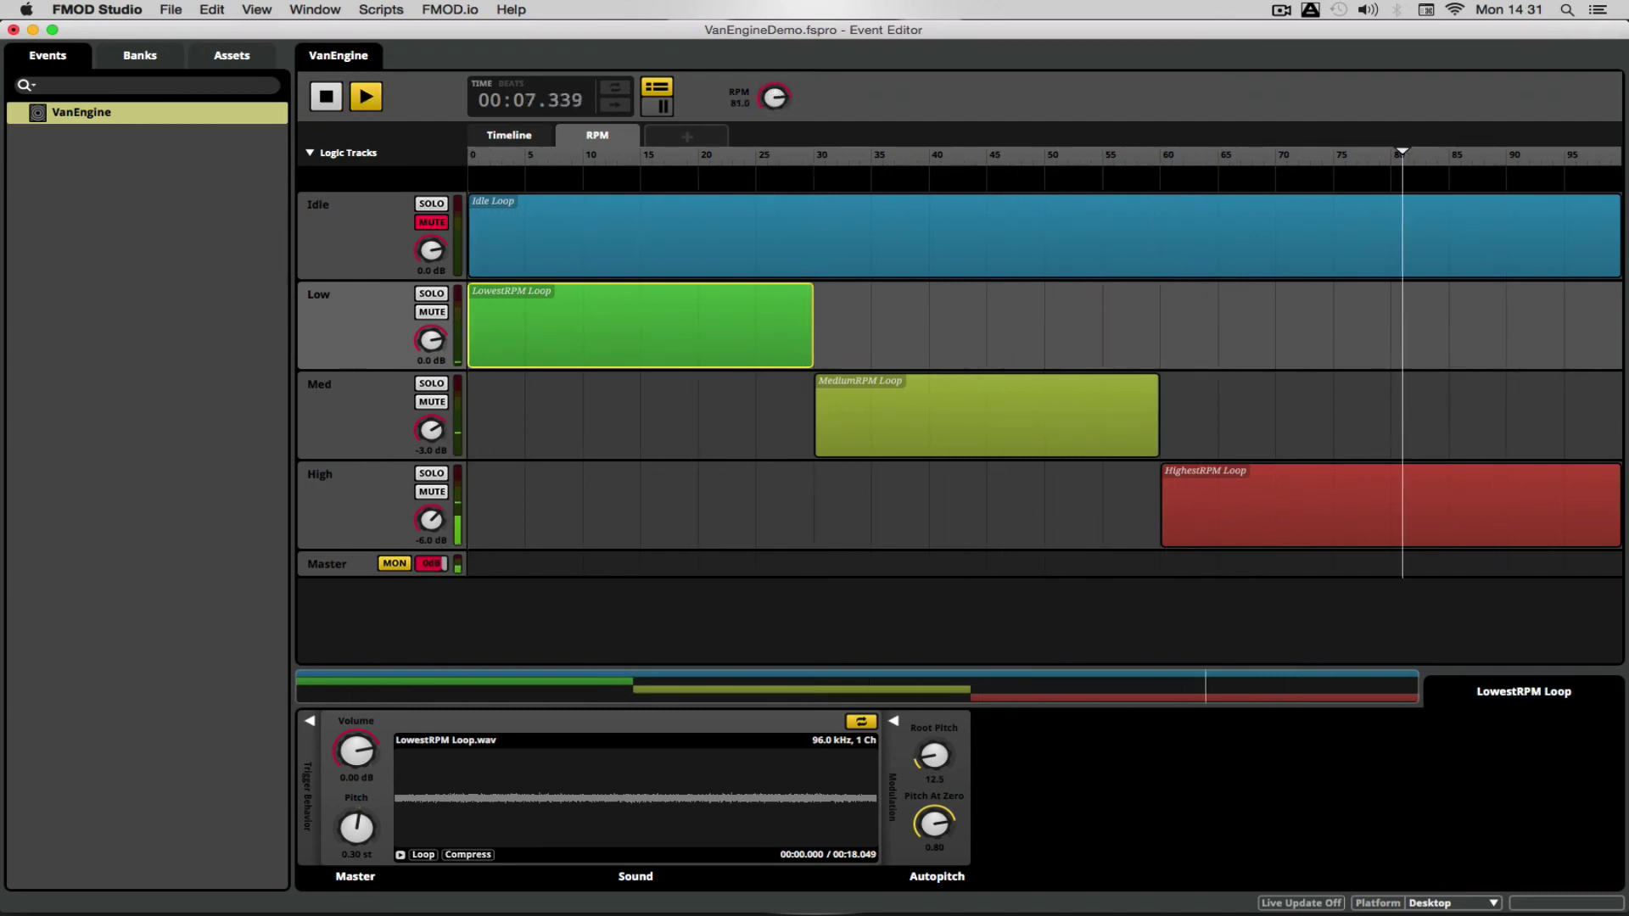
{"action": "key", "text": "space"}
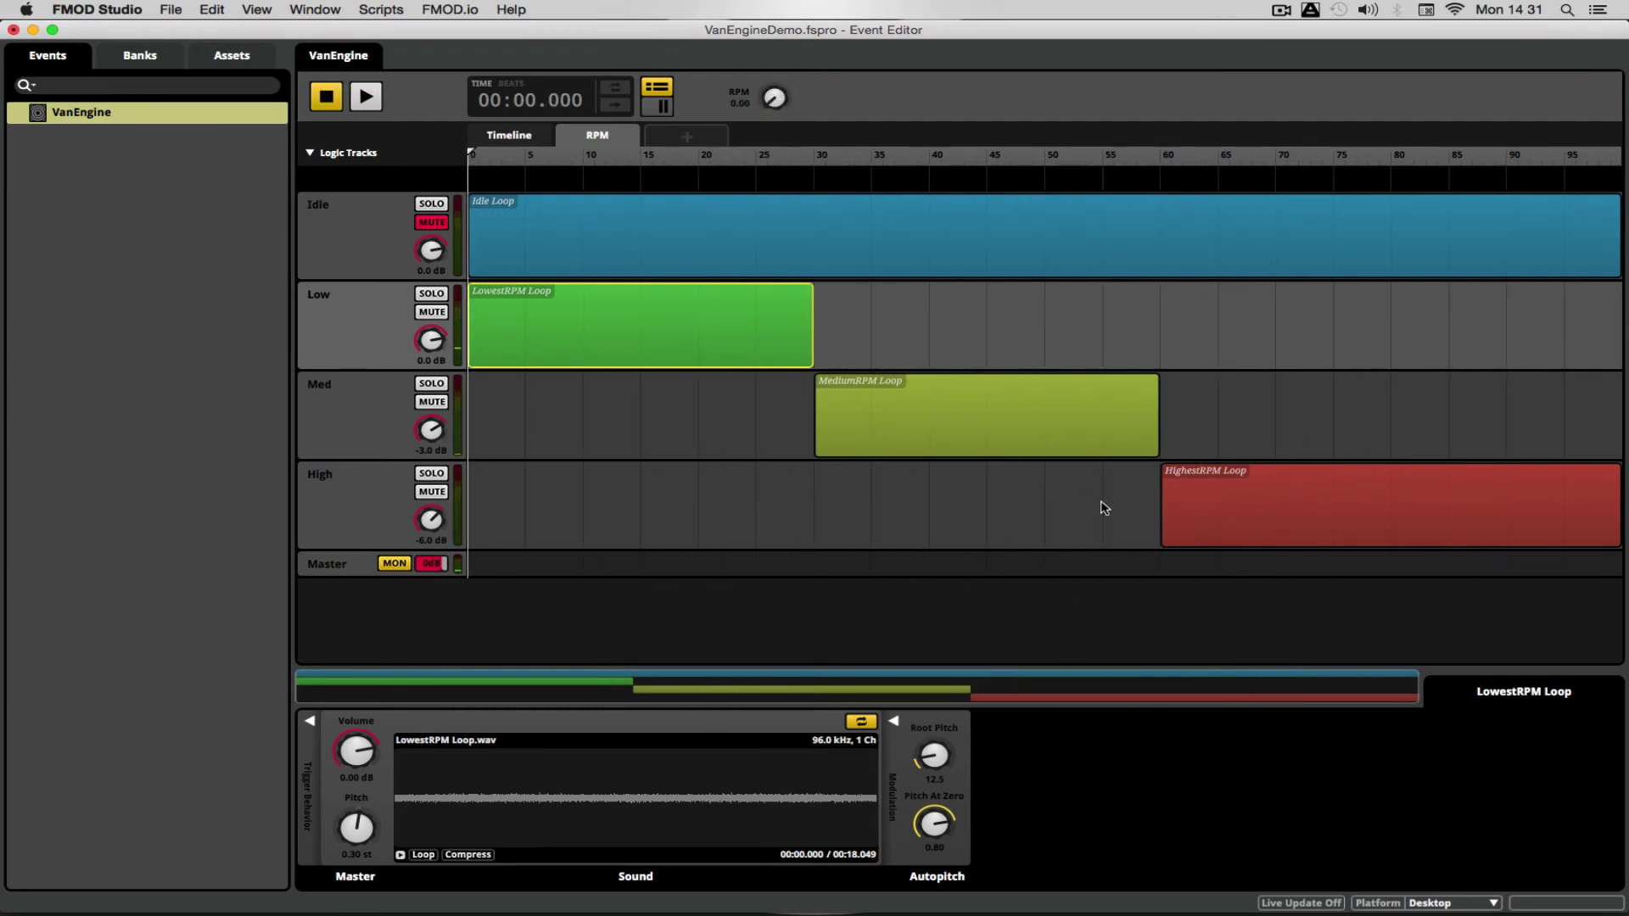
Step: Crossfade Low into Med between RPM 20 and 40 by starting the MediumRPM Loop at 20 and ending the LowestRPM Loop at 40
{"action": "left_click", "coordinate": [719, 418]}
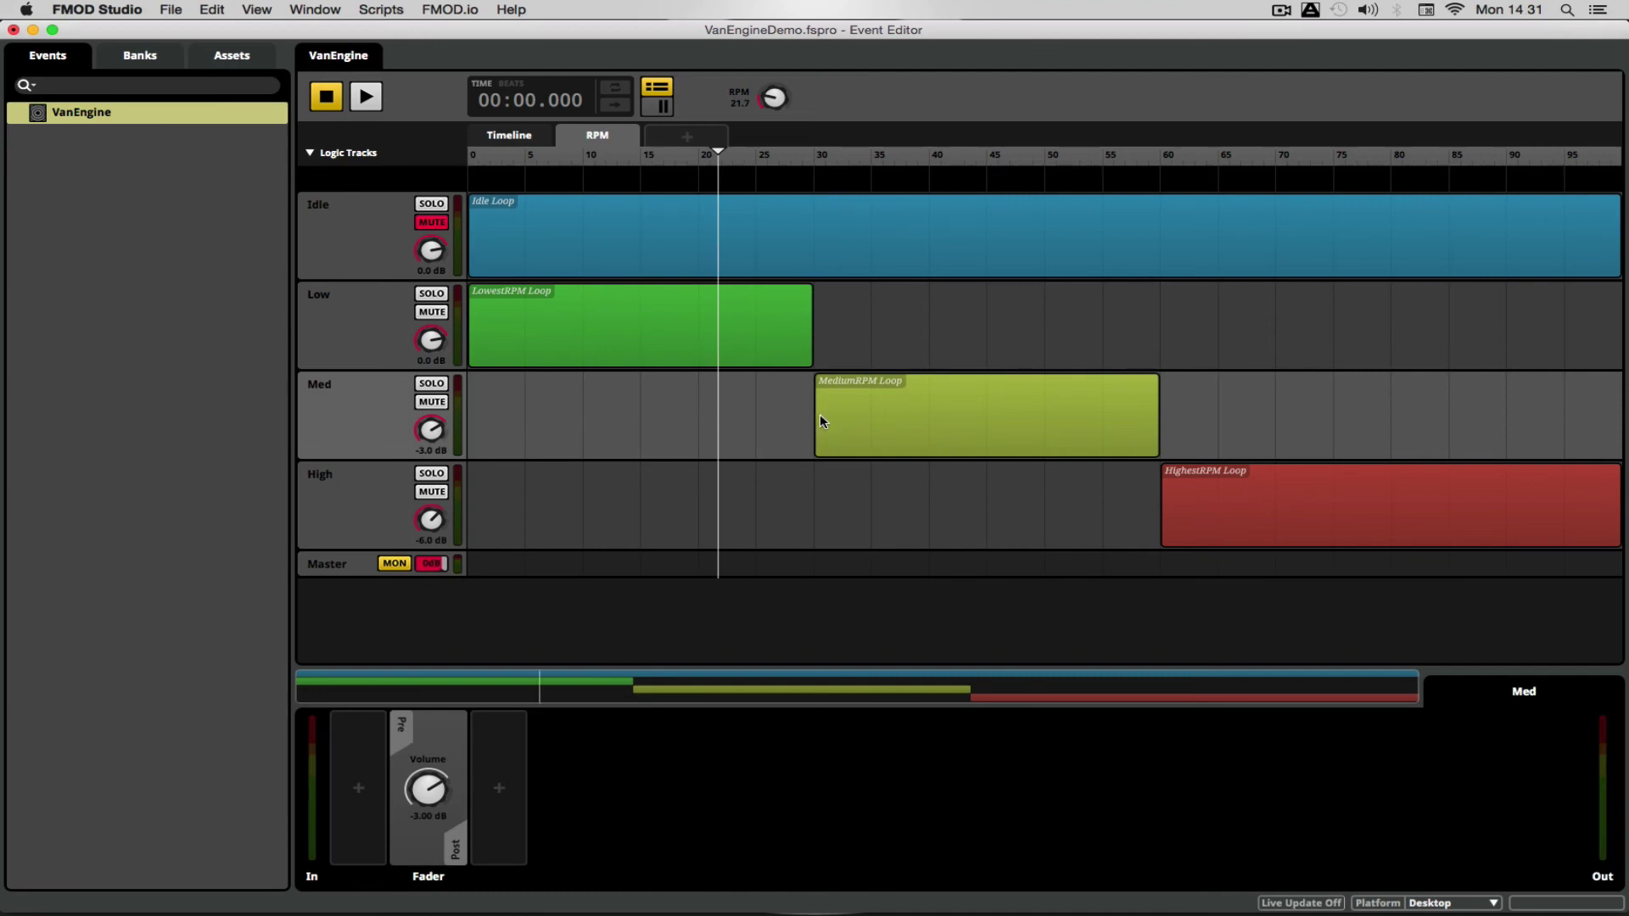
{"action": "left_click", "coordinate": [819, 414]}
{"action": "left_click_drag", "start_coordinate": [815, 420], "coordinate": [699, 454]}
{"action": "left_click_drag", "start_coordinate": [808, 334], "coordinate": [929, 375]}
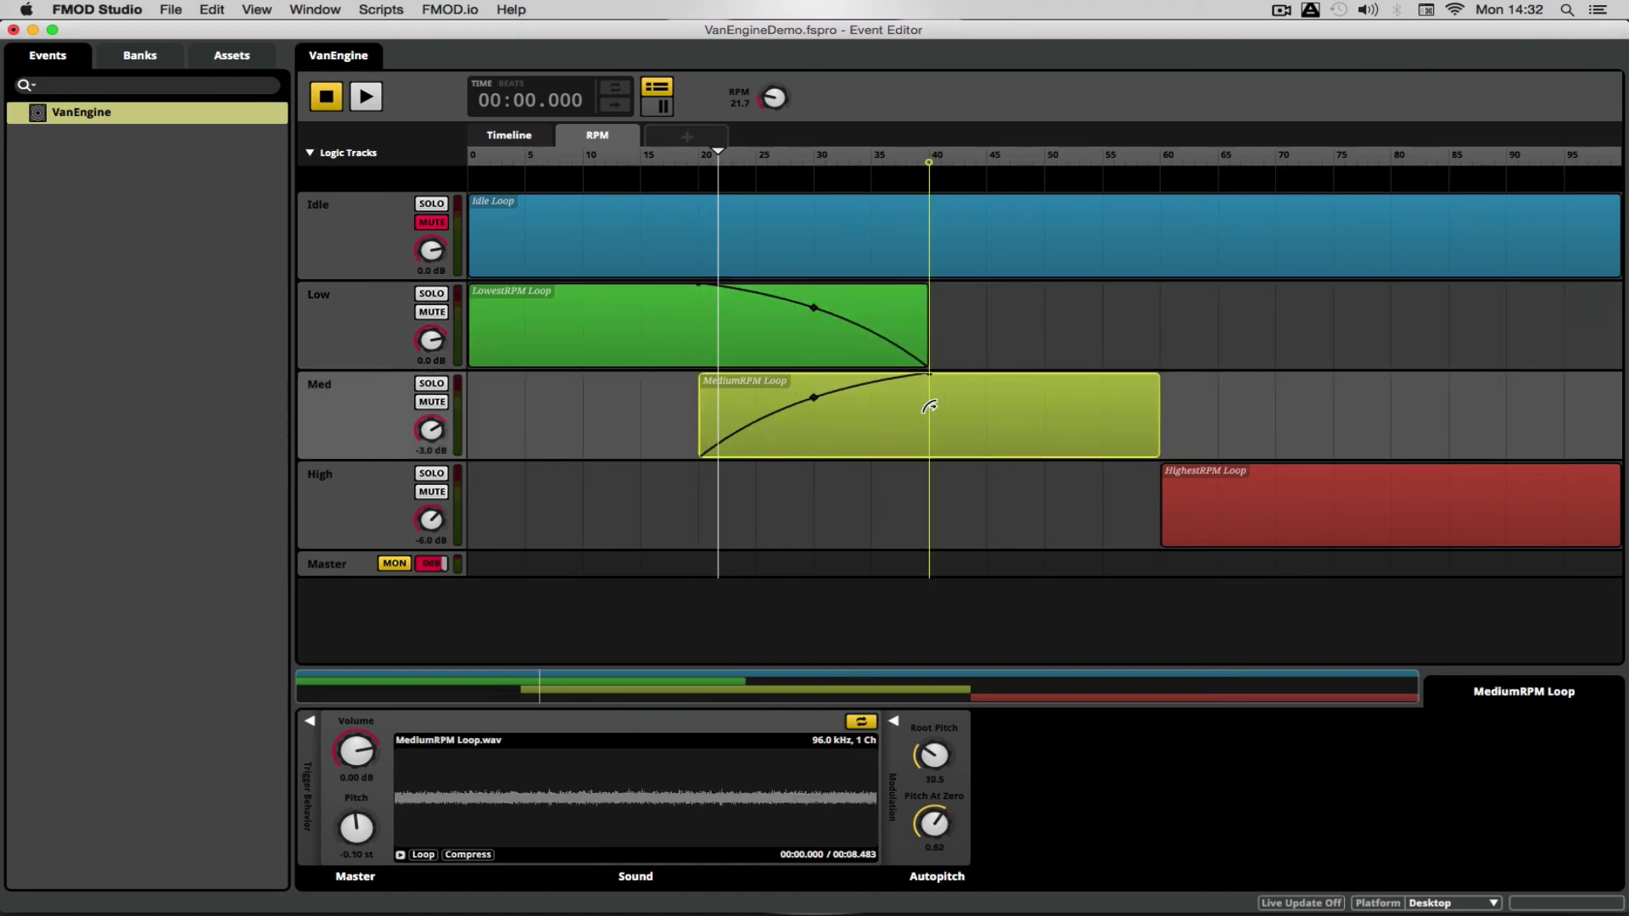
Step: Audition the crossfade between the Low and Med loops while sweeping the RPM value, then stop playback
{"action": "left_click", "coordinate": [647, 161]}
{"action": "key", "text": "space"}
{"action": "left_click_drag", "start_coordinate": [758, 108], "coordinate": [758, 58]}
{"action": "key", "text": "space"}
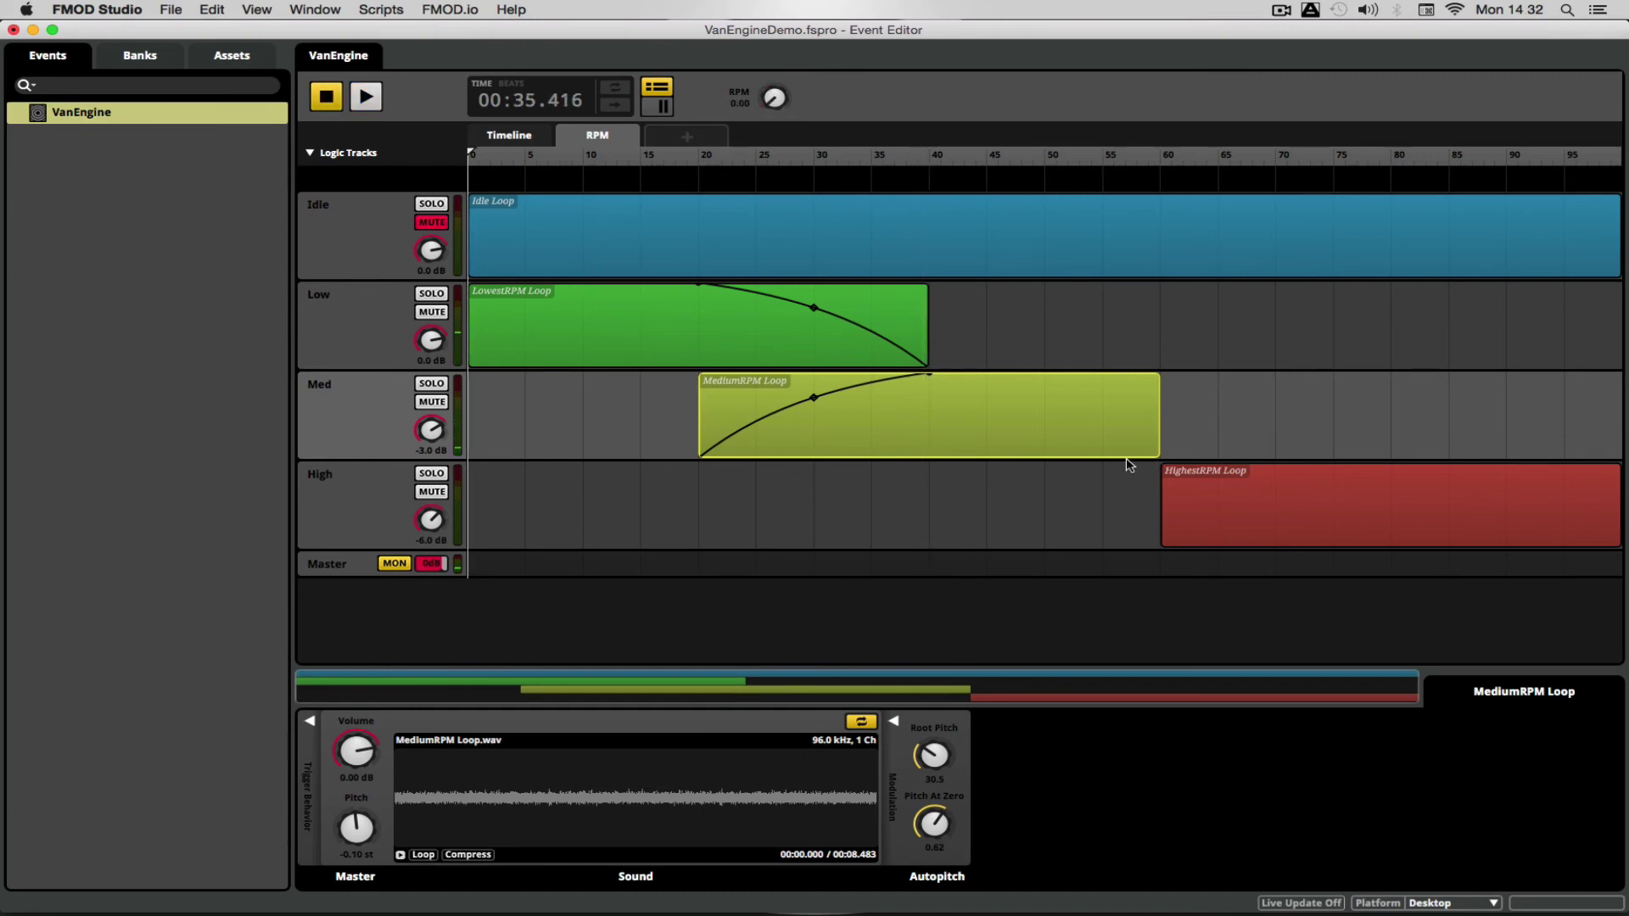
Step: Crossfade Med into High between RPM 50 and 70 by starting the HighestRPM Loop at 50 and ending the MediumRPM Loop at 70
{"action": "left_click", "coordinate": [1014, 498]}
{"action": "left_click", "coordinate": [1189, 509]}
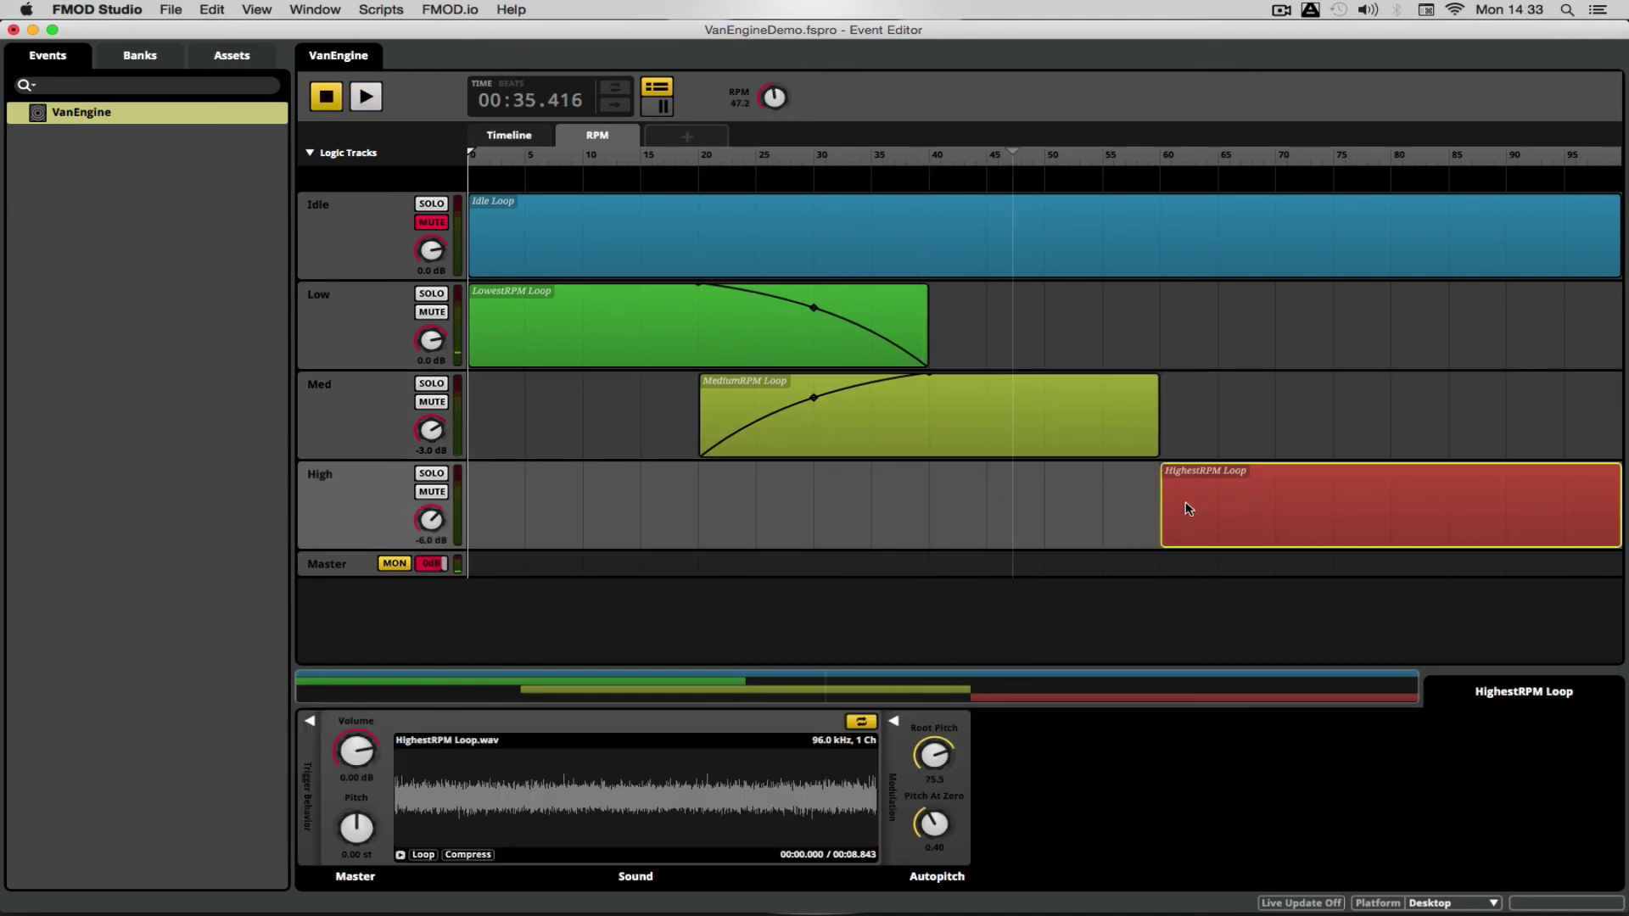
{"action": "left_click_drag", "start_coordinate": [1161, 506], "coordinate": [1046, 518]}
{"action": "left_click_drag", "start_coordinate": [1157, 397], "coordinate": [1044, 407]}
{"action": "left_click_drag", "start_coordinate": [1046, 469], "coordinate": [1275, 474]}
Step: Audition all the engine loop crossfades while sweeping the RPM value, then stop playback
{"action": "key", "text": "space"}
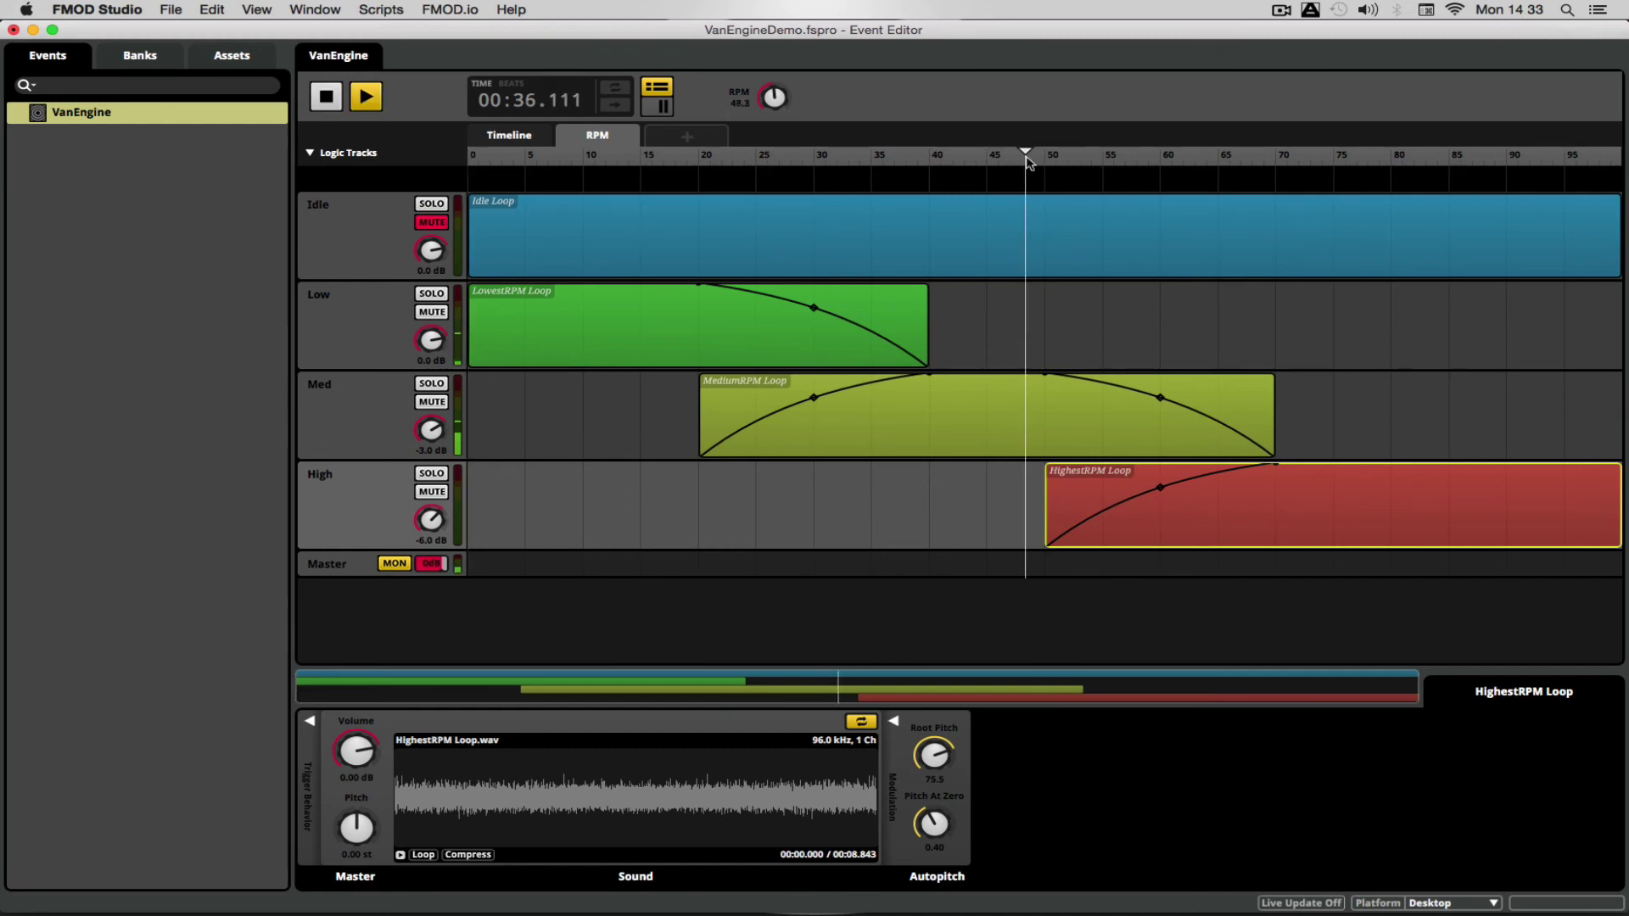
{"action": "mouse_move", "coordinate": [775, 98]}
{"action": "left_mouse_down"}
{"action": "mouse_move", "coordinate": [776, 60]}
{"action": "mouse_move", "coordinate": [775, 100]}
{"action": "left_mouse_up"}
{"action": "key", "text": "space"}
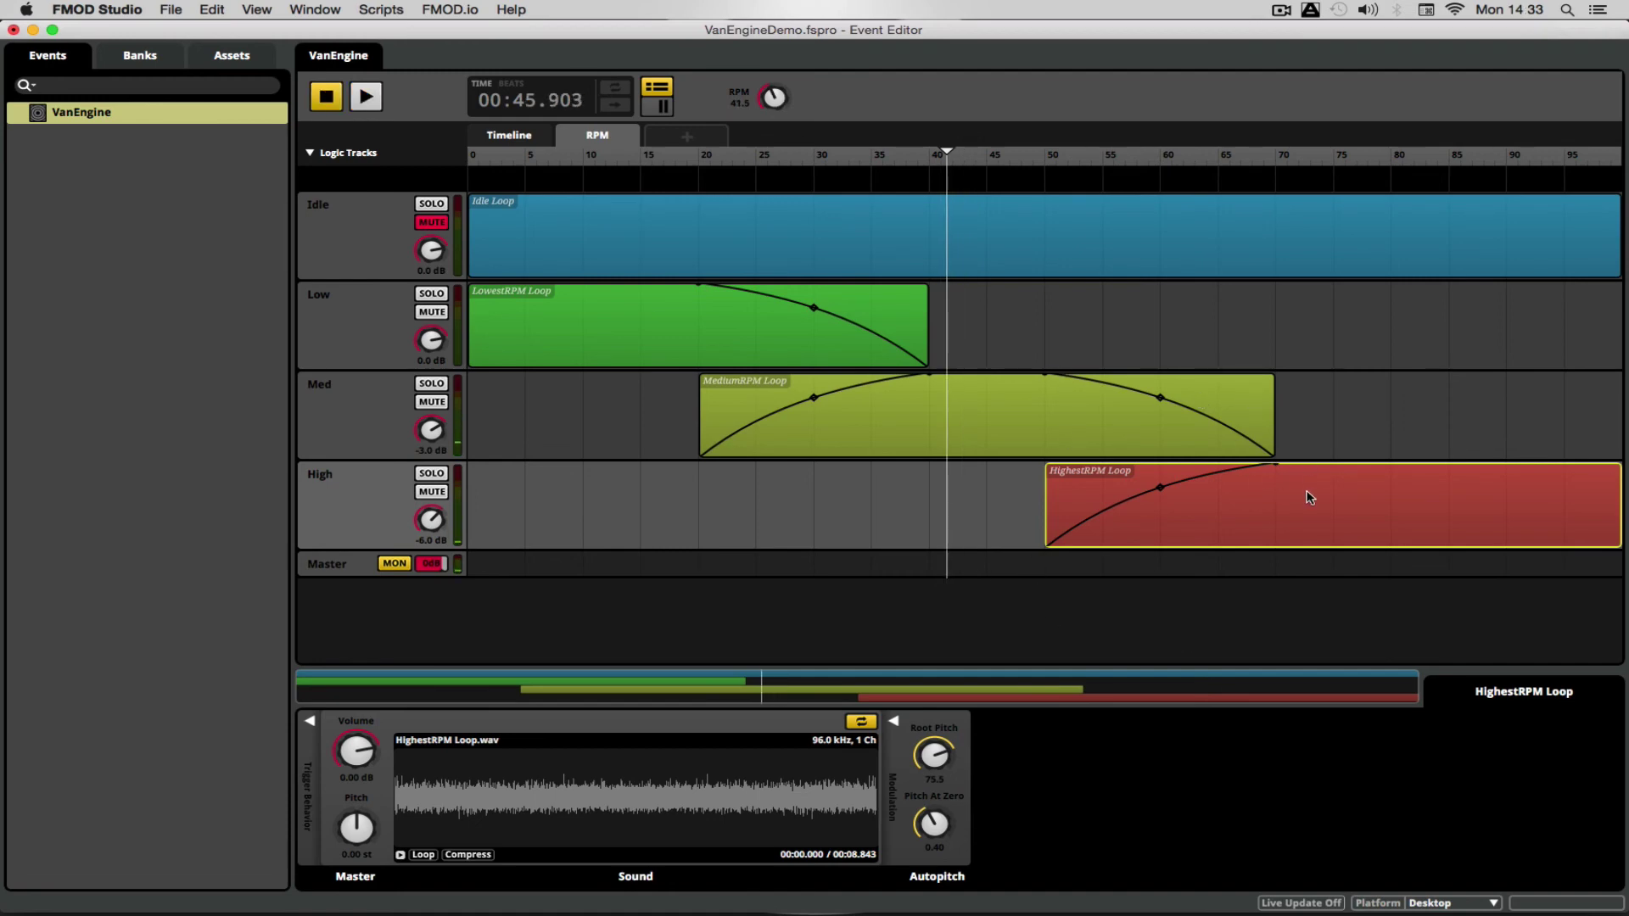
Step: Start the HighestRPM Loop at RPM 40, extend its fade-in to 70 and change the fade to an S-curve
{"action": "left_click", "coordinate": [978, 504]}
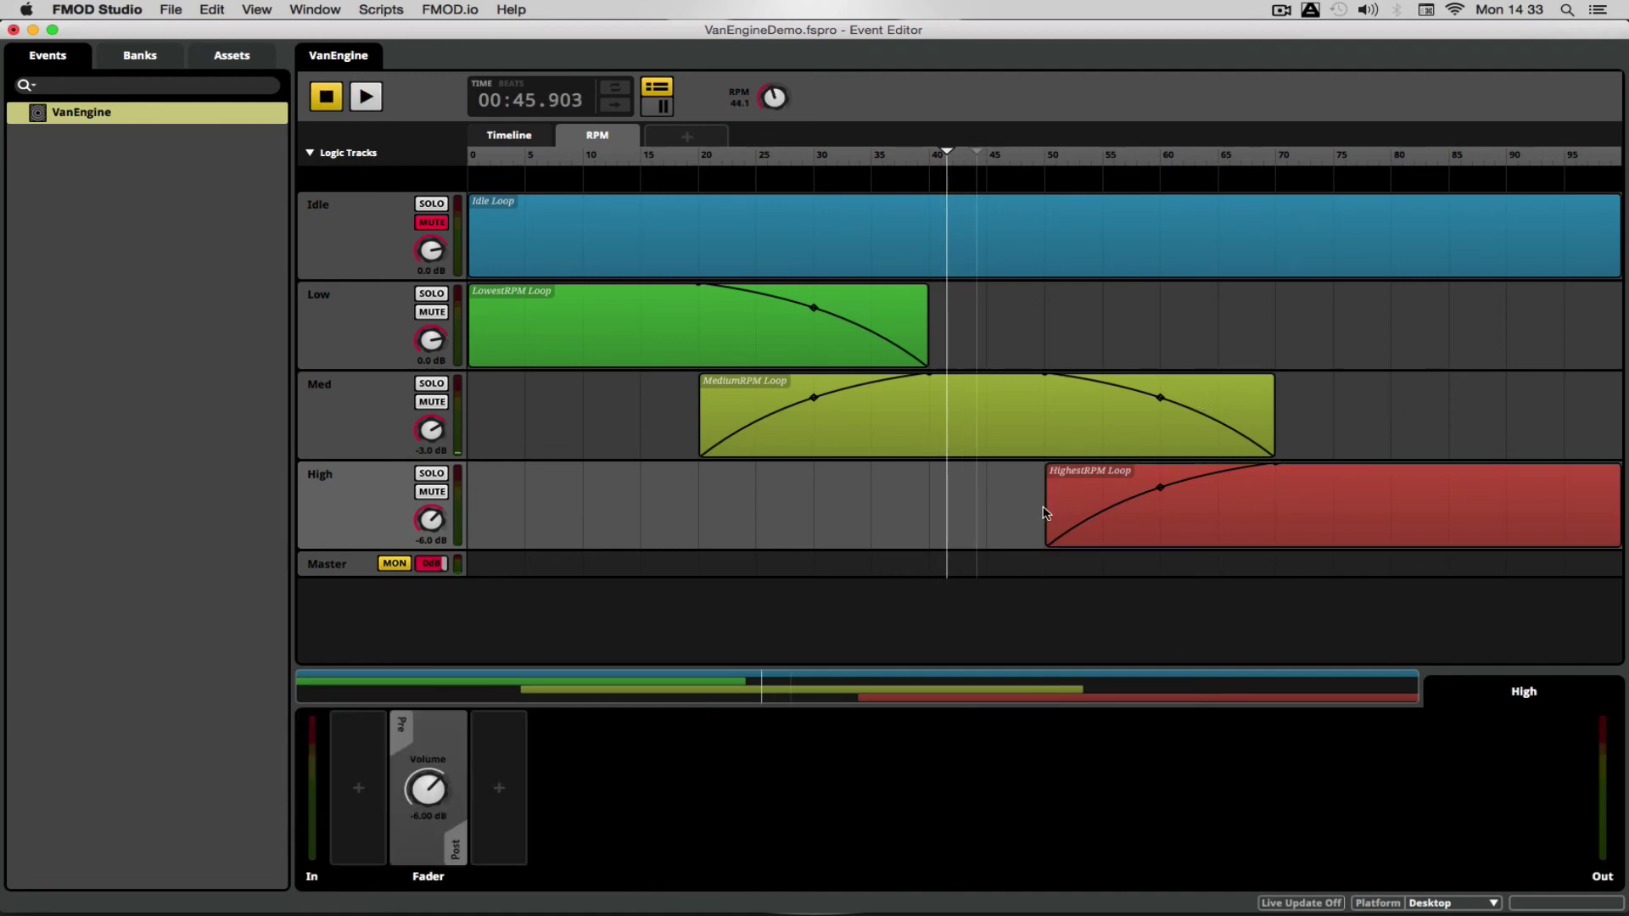
{"action": "left_click_drag", "start_coordinate": [1046, 507], "coordinate": [931, 509]}
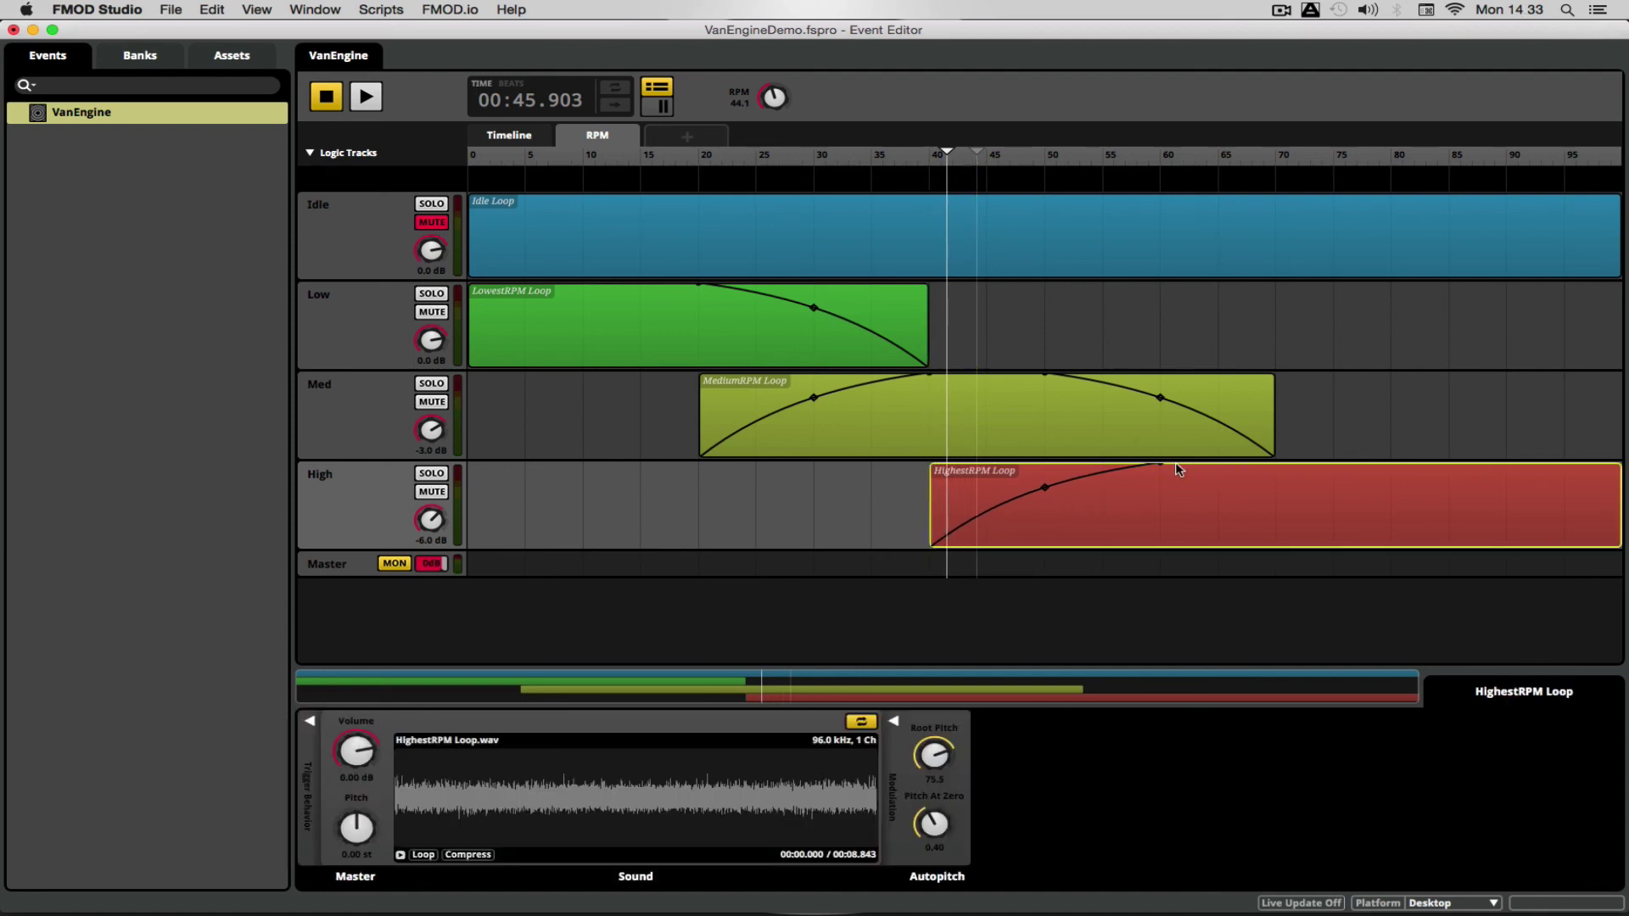
{"action": "left_click_drag", "start_coordinate": [1159, 465], "coordinate": [1277, 464]}
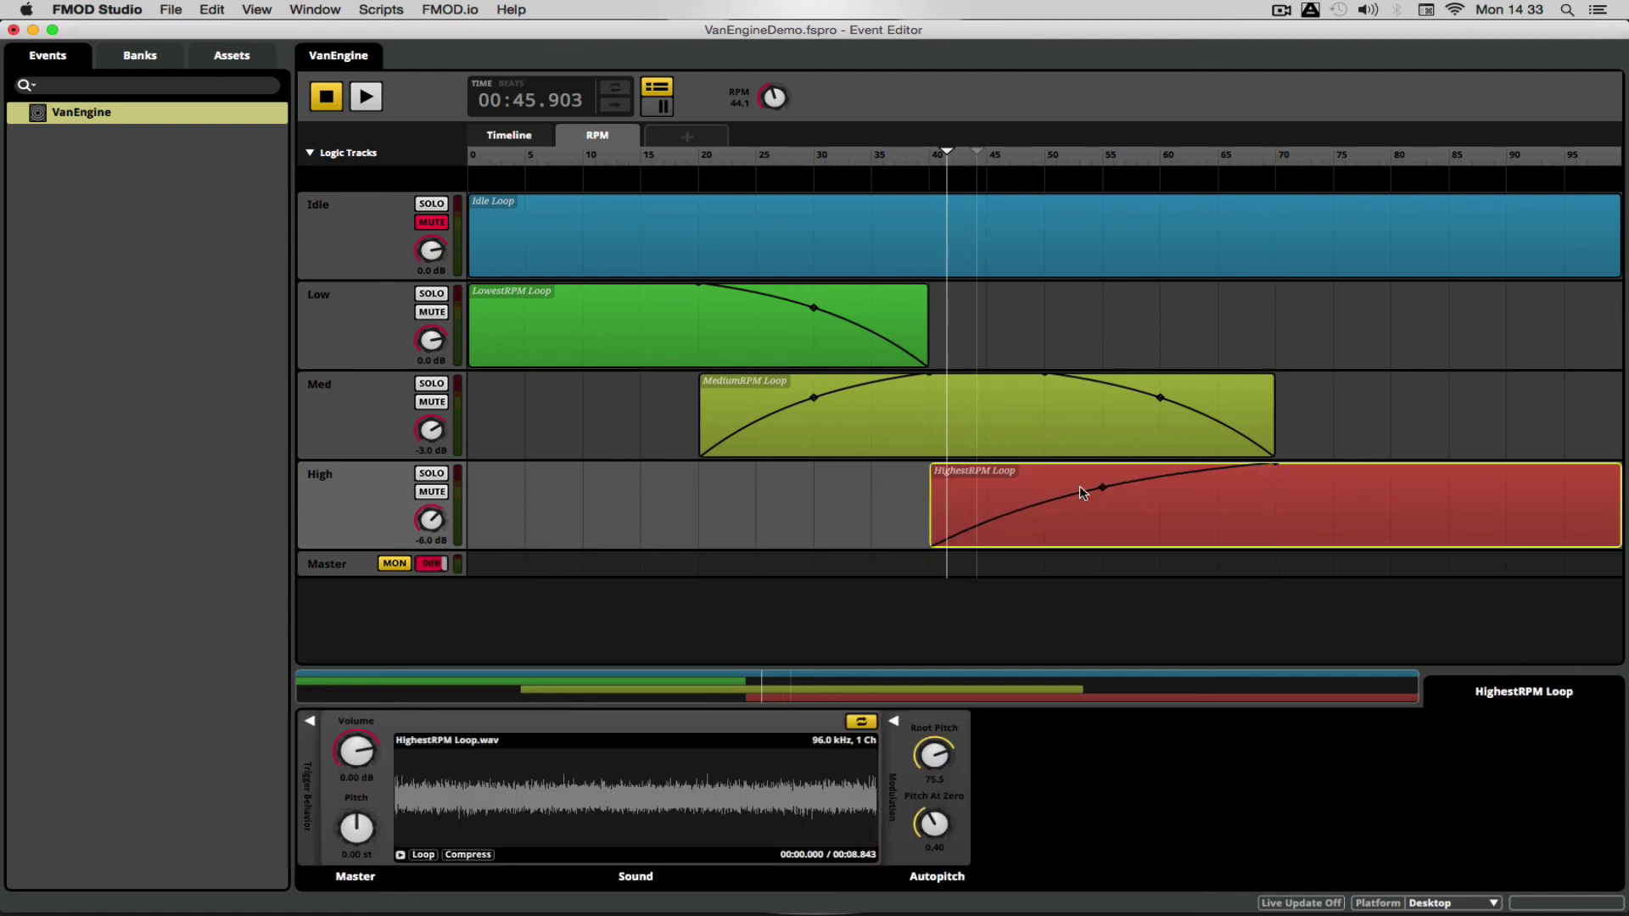
{"action": "left_click", "coordinate": [1100, 487]}
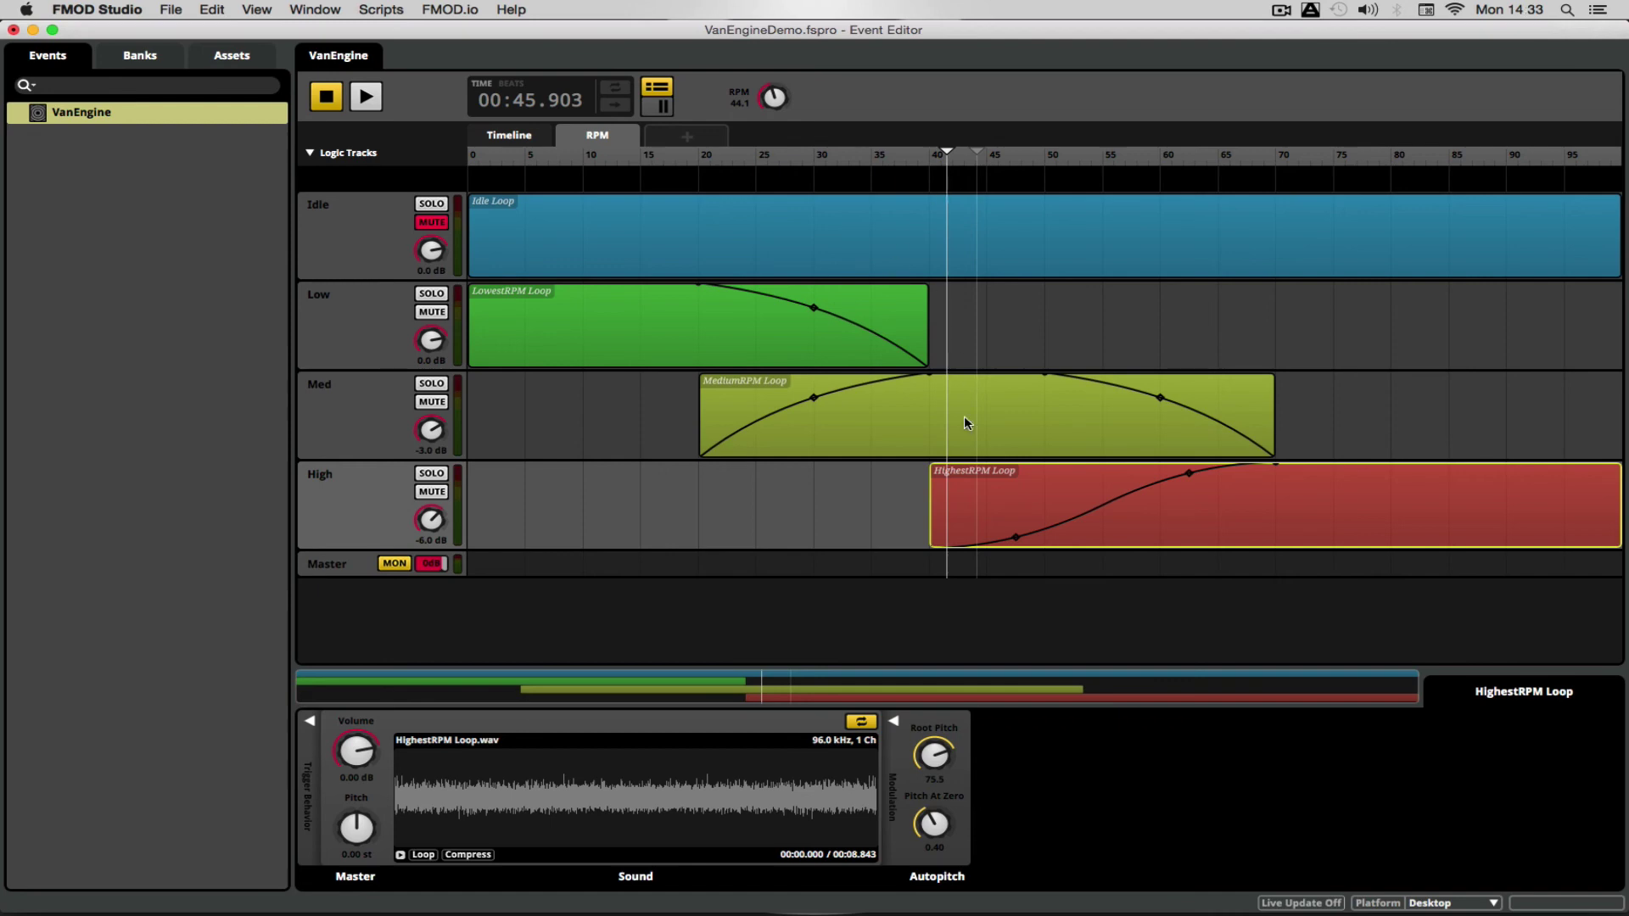
Step: Audition the S-curve crossfade from Med into High while sweeping the RPM value up, then stop playback
{"action": "left_click", "coordinate": [366, 97]}
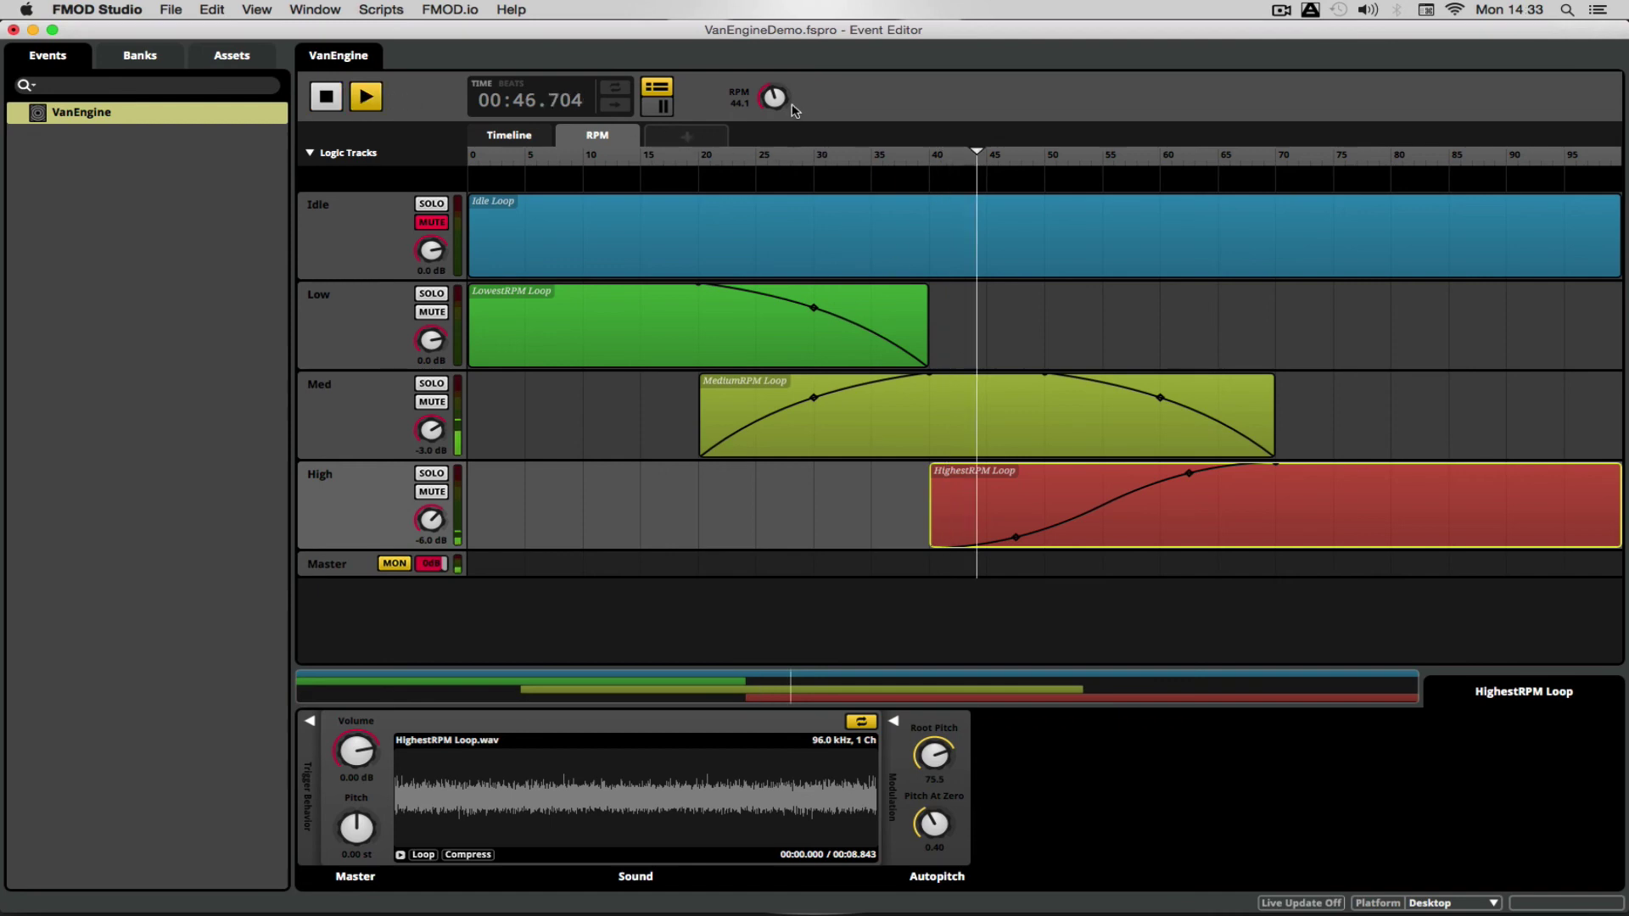
{"action": "mouse_move", "coordinate": [792, 105]}
{"action": "left_mouse_down"}
{"action": "mouse_move", "coordinate": [793, 48]}
{"action": "mouse_move", "coordinate": [789, 105]}
{"action": "left_mouse_up"}
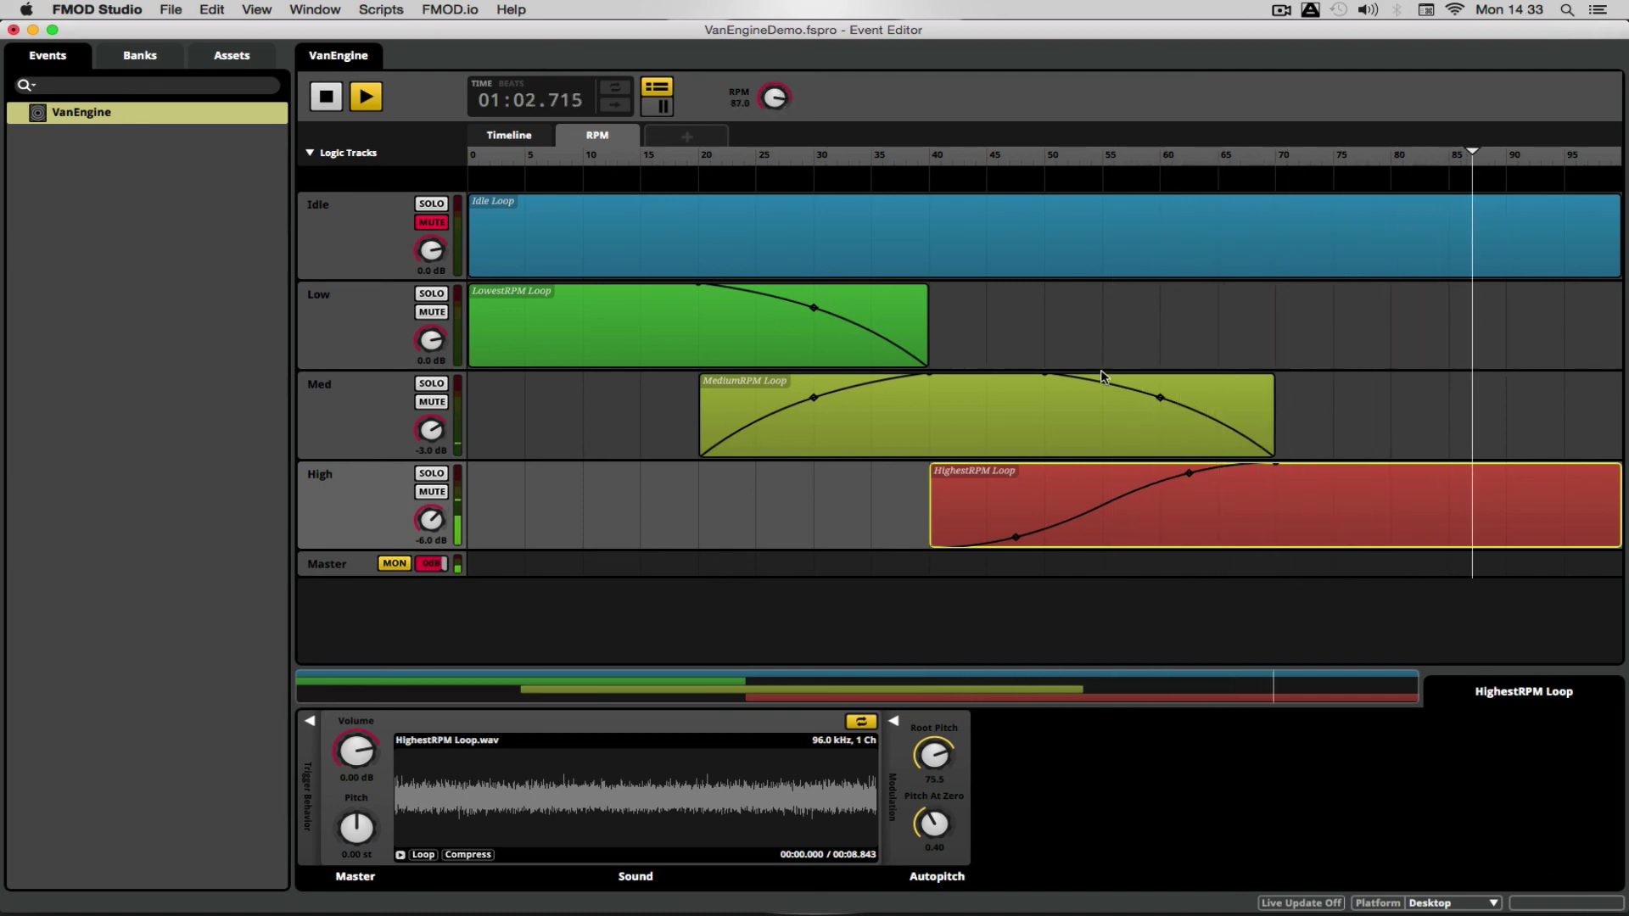
{"action": "key", "text": "space"}
Step: Widen the Med-to-High crossfade by extending the HighestRPM fade-in and the MediumRPM Loop's end to RPM 75, with the MediumRPM fade-out starting at 50
{"action": "left_click", "coordinate": [1279, 472]}
{"action": "left_click_drag", "start_coordinate": [1276, 464], "coordinate": [1326, 469]}
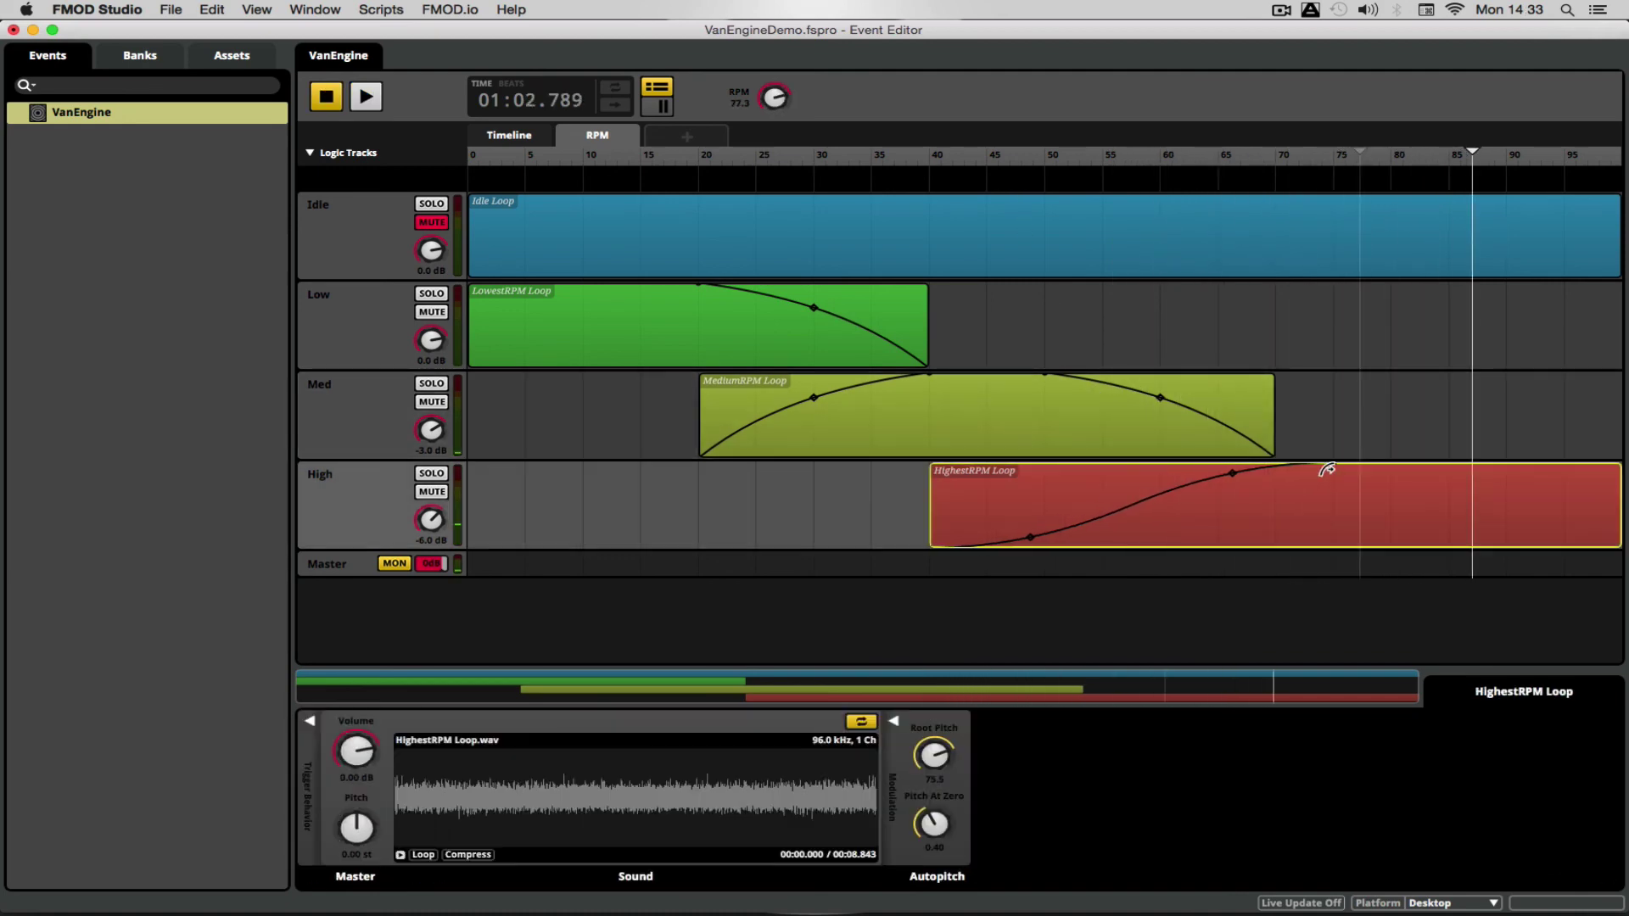
{"action": "left_click_drag", "start_coordinate": [1270, 421], "coordinate": [1331, 424]}
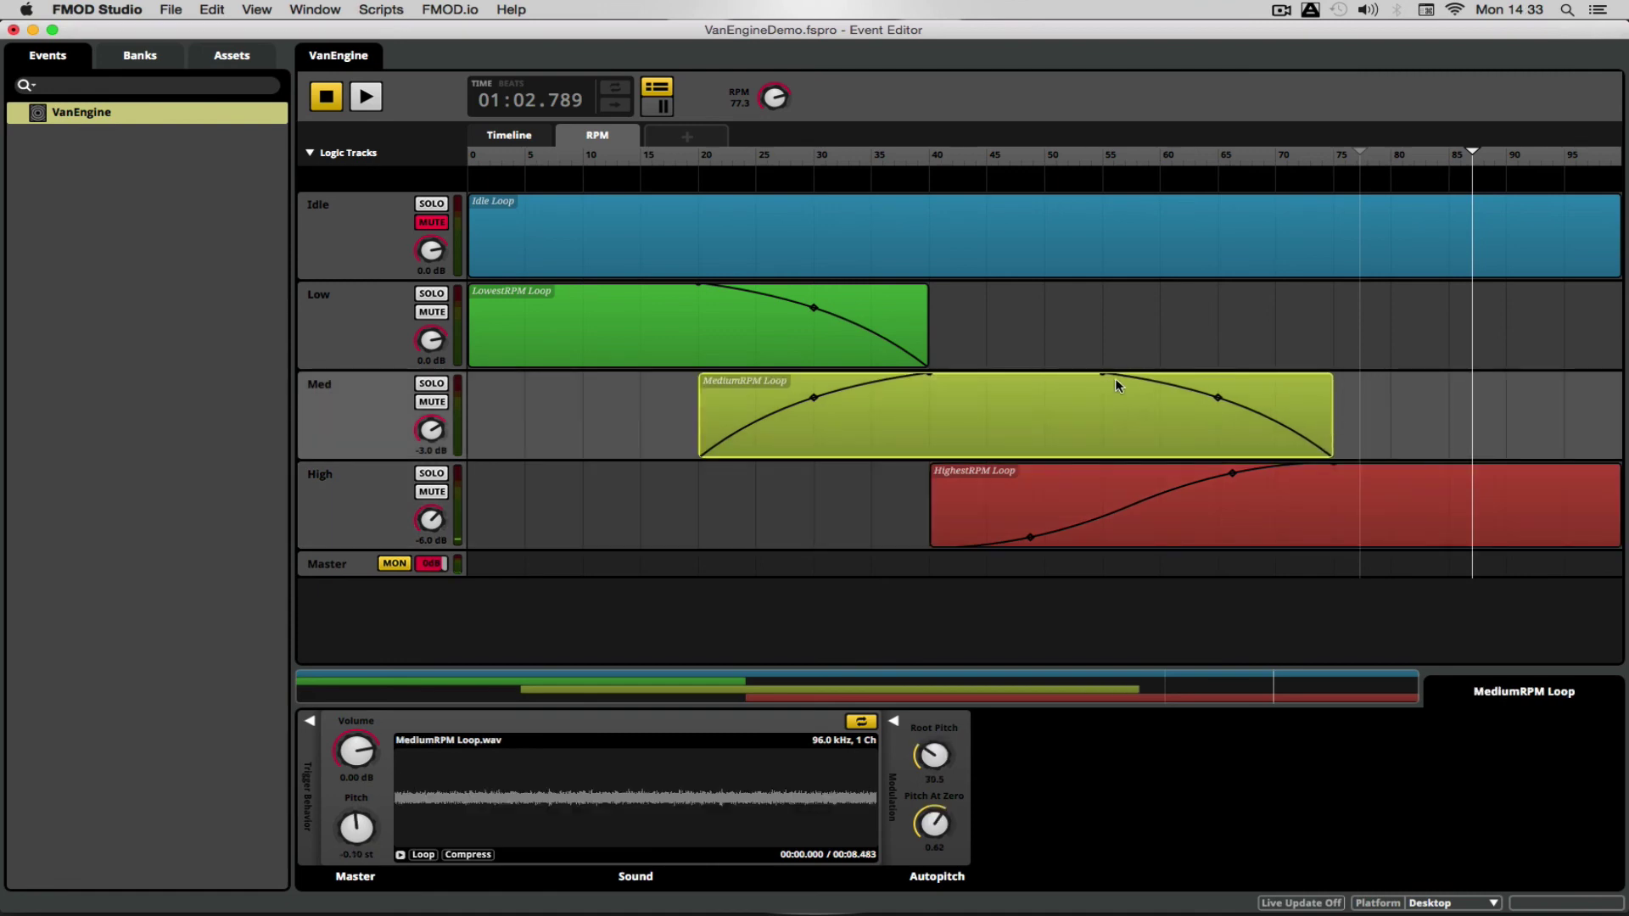
{"action": "left_click_drag", "start_coordinate": [1101, 375], "coordinate": [1044, 384]}
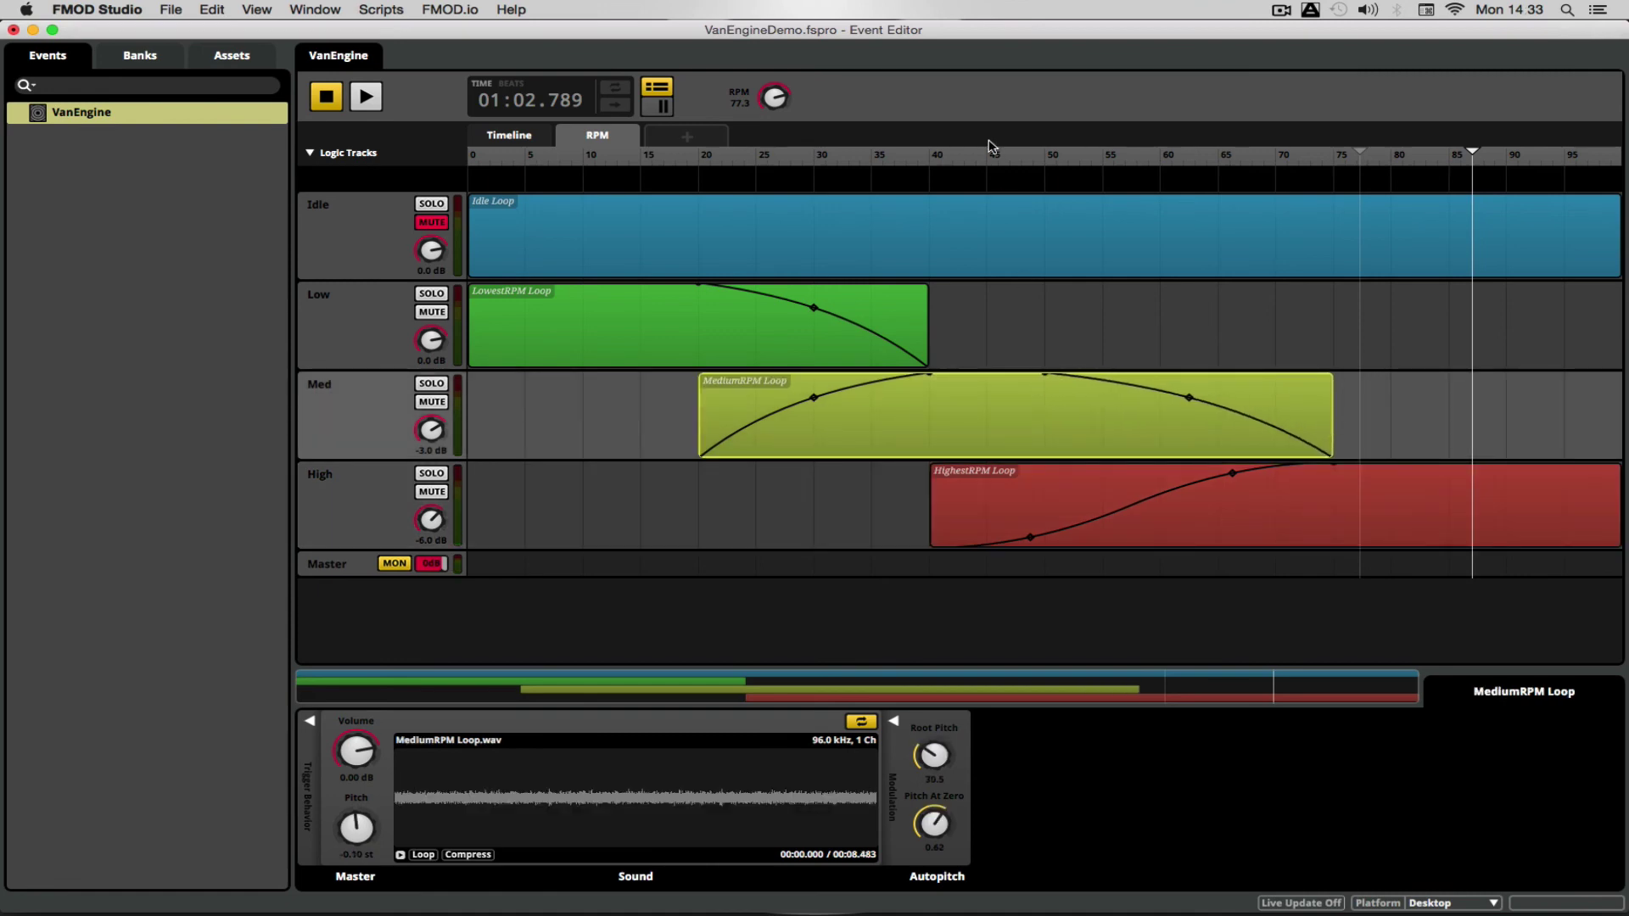
Step: Audition the Low, Med and High crossfades across the full range by sweeping the RPM value up and down, then stop playback
{"action": "key", "text": "space"}
{"action": "left_click_drag", "start_coordinate": [991, 153], "coordinate": [469, 127]}
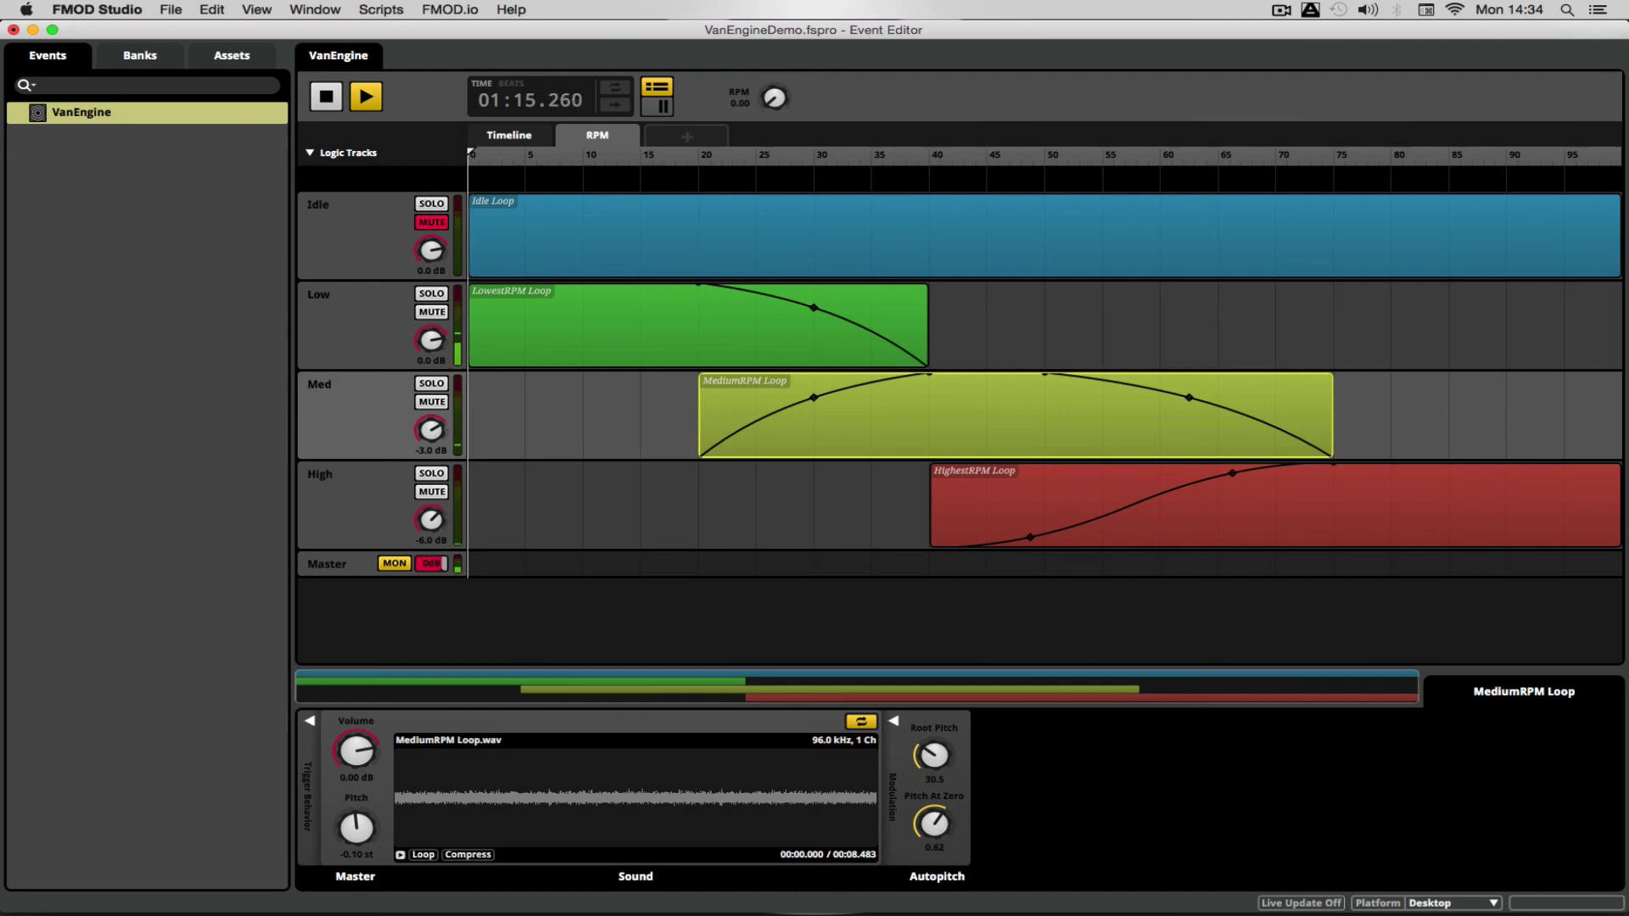
{"action": "left_click", "coordinate": [327, 93]}
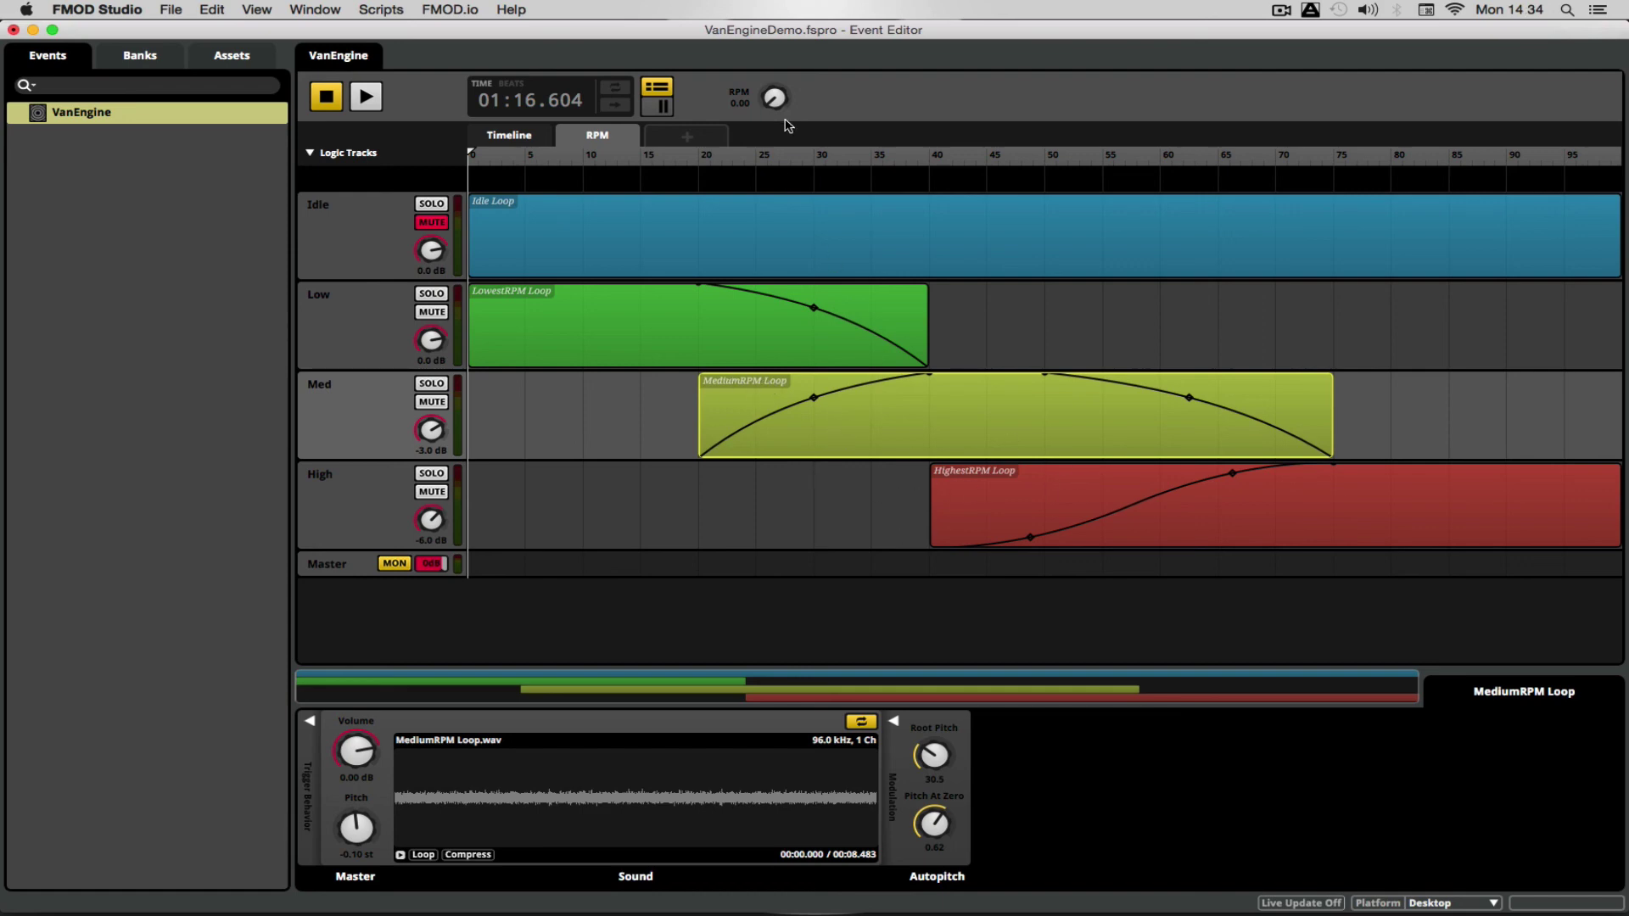
{"action": "left_click", "coordinate": [367, 96]}
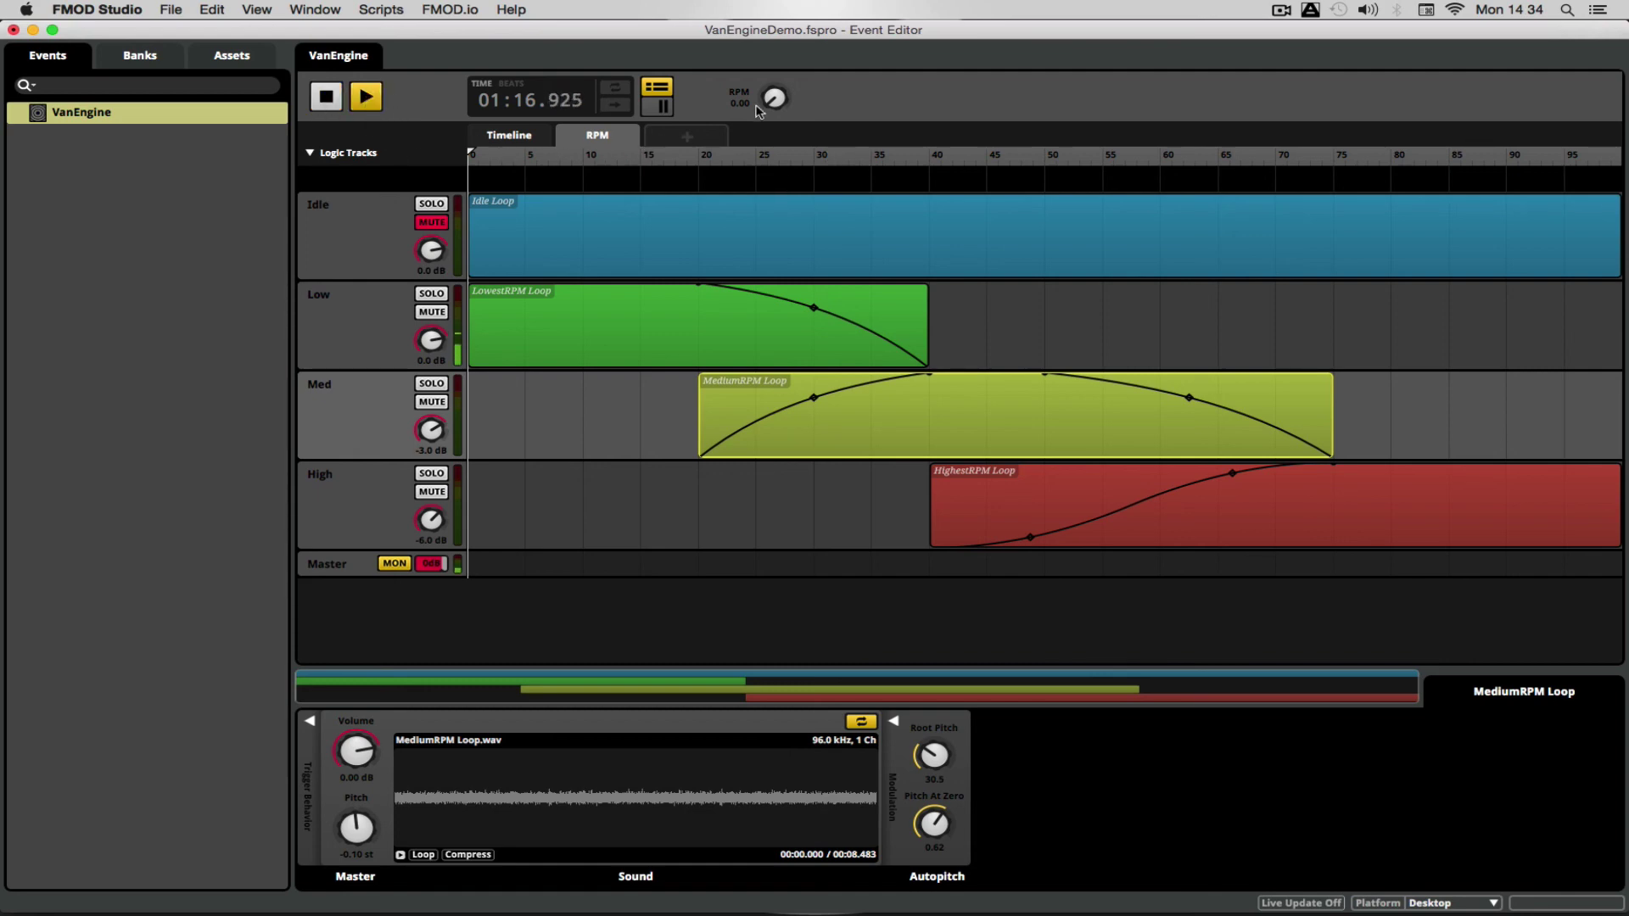
{"action": "mouse_move", "coordinate": [773, 98]}
{"action": "left_mouse_down"}
{"action": "mouse_move", "coordinate": [774, 18]}
{"action": "mouse_move", "coordinate": [774, 98]}
{"action": "left_mouse_up"}
{"action": "key", "text": "space"}
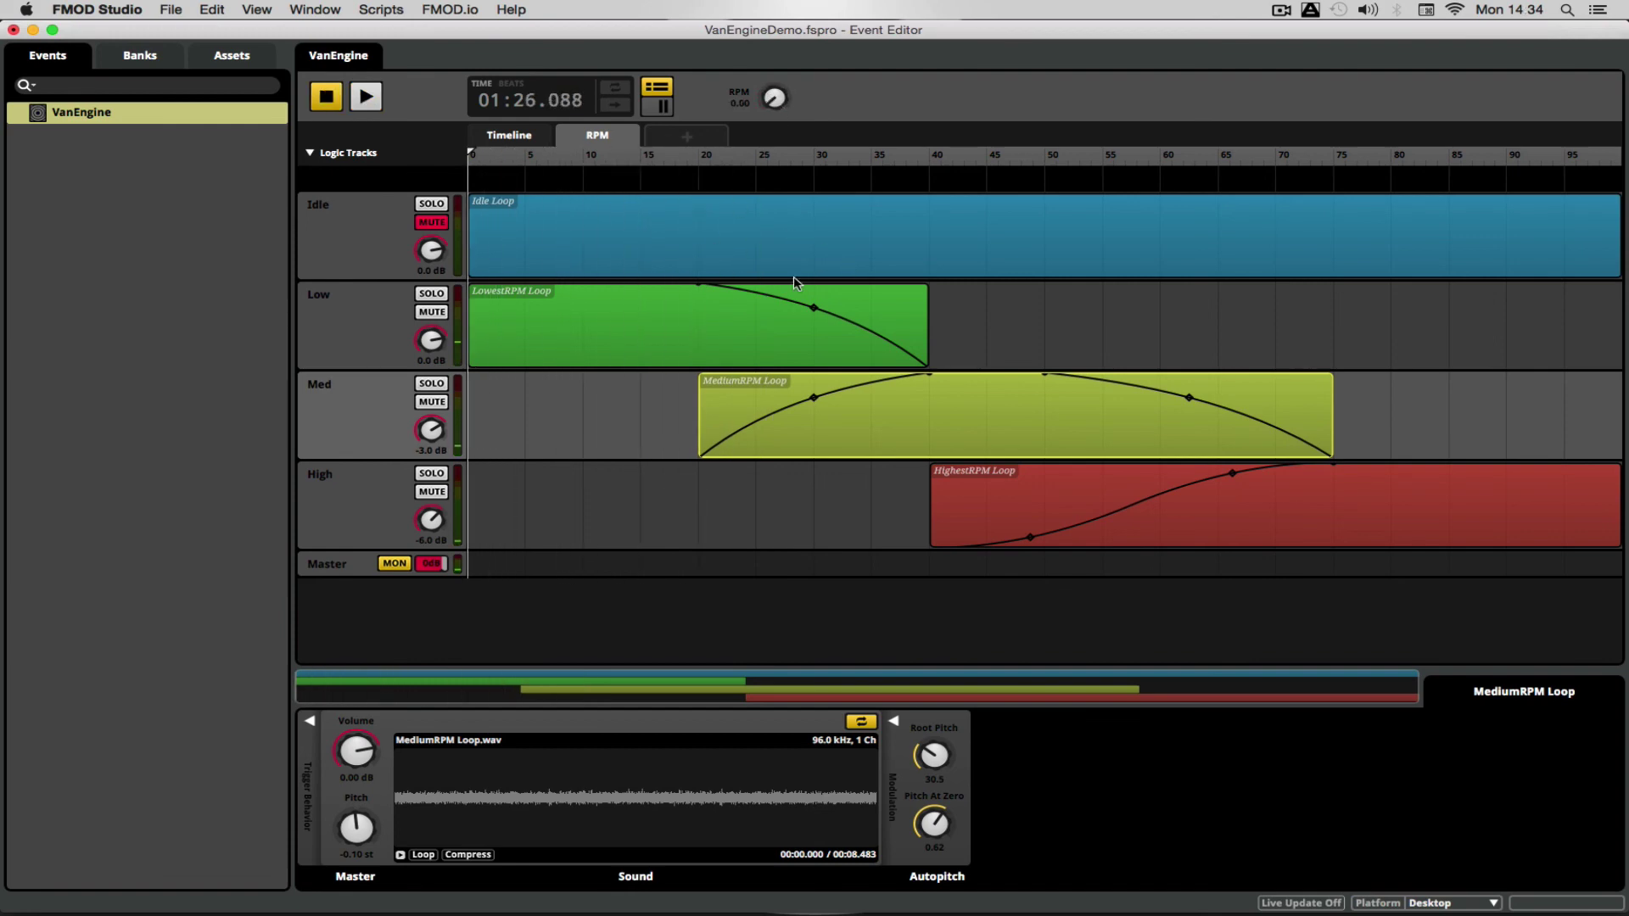
Step: Audition how the engine reacts to abrupt RPM jumps between low and high values without smoothing, then stop playback
{"action": "left_click", "coordinate": [574, 158]}
{"action": "key", "text": "space"}
{"action": "left_click", "coordinate": [1492, 166]}
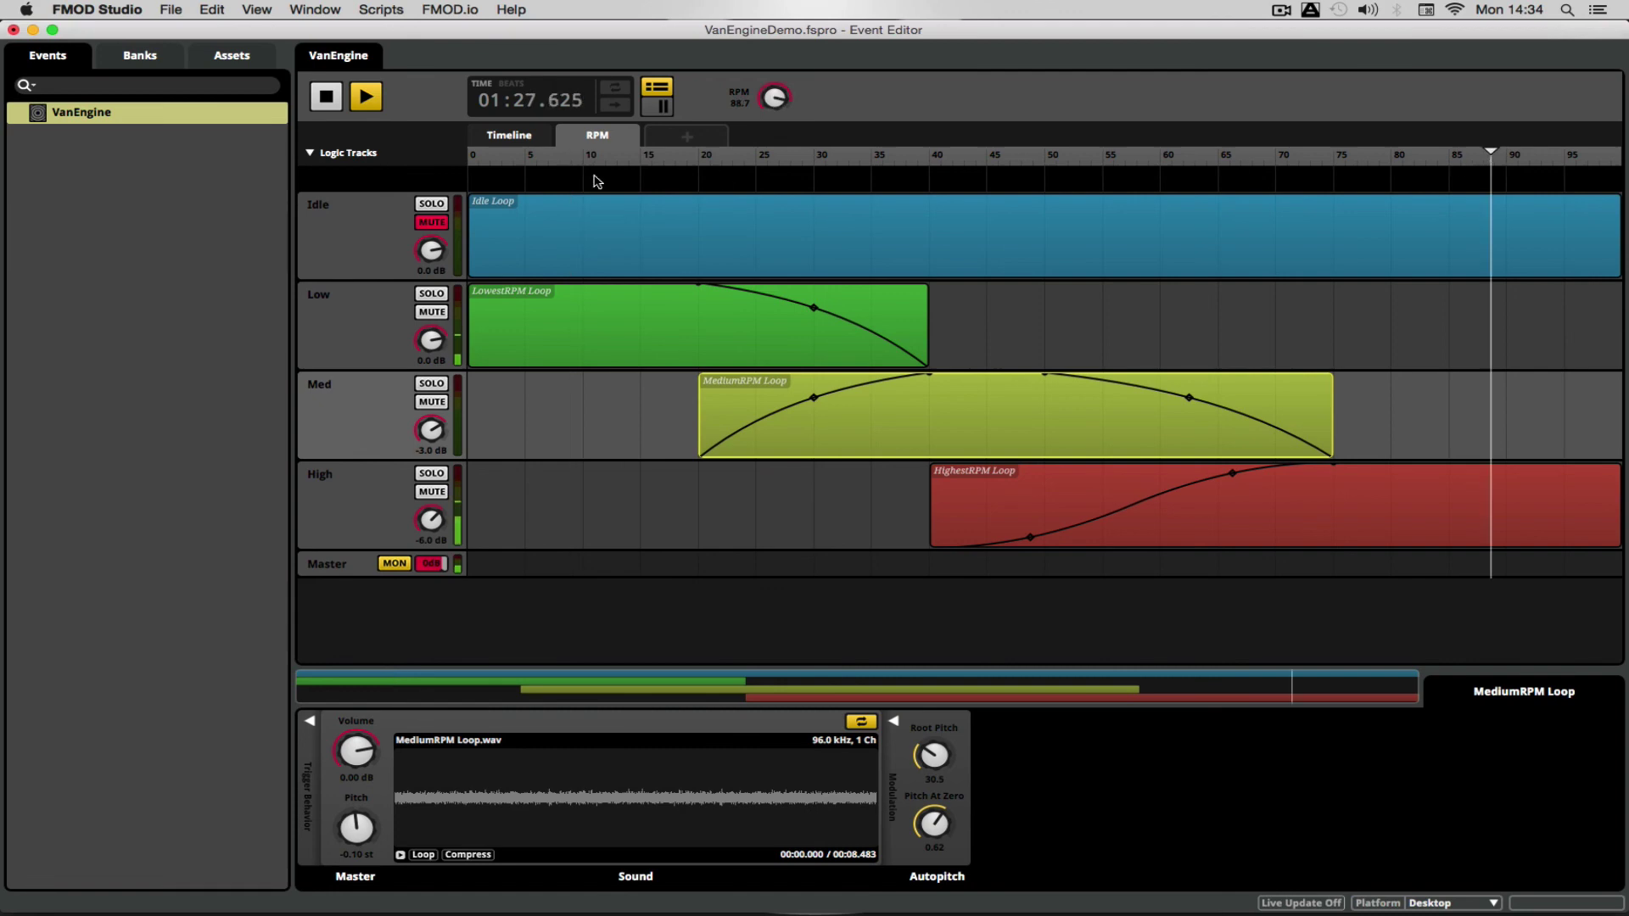
{"action": "left_click", "coordinate": [599, 166]}
{"action": "left_click", "coordinate": [739, 165]}
{"action": "key", "text": "space"}
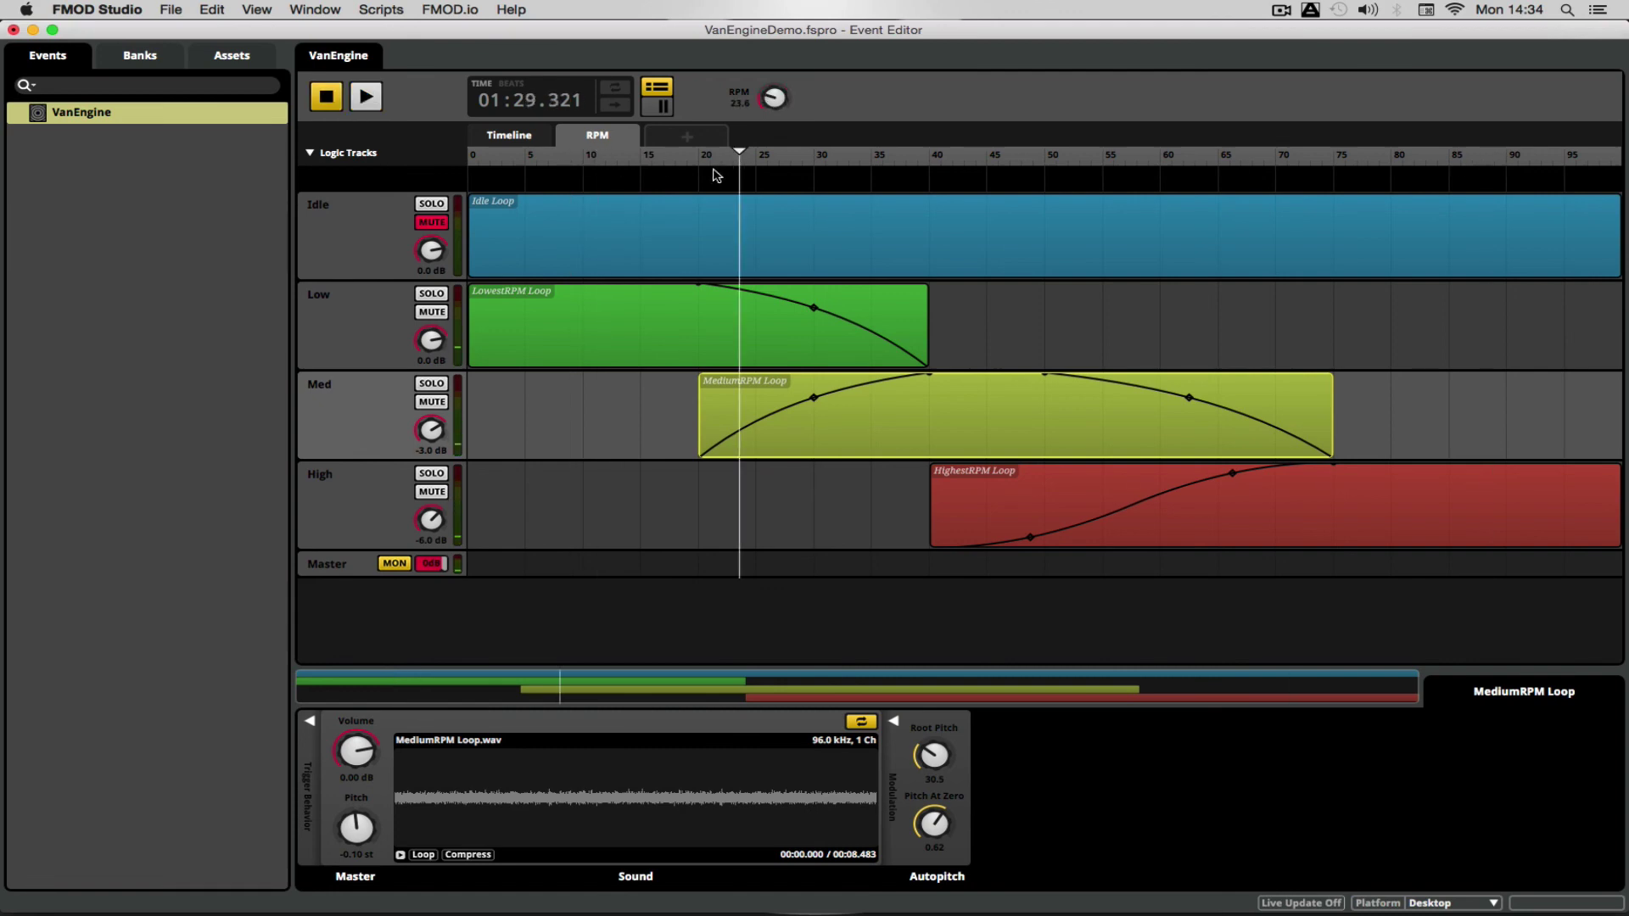
Step: Set the RPM parameter's seek speed to 27.0/s and audition the smoothing by jumping to maximum RPM and back to a low value
{"action": "left_click", "coordinate": [597, 138]}
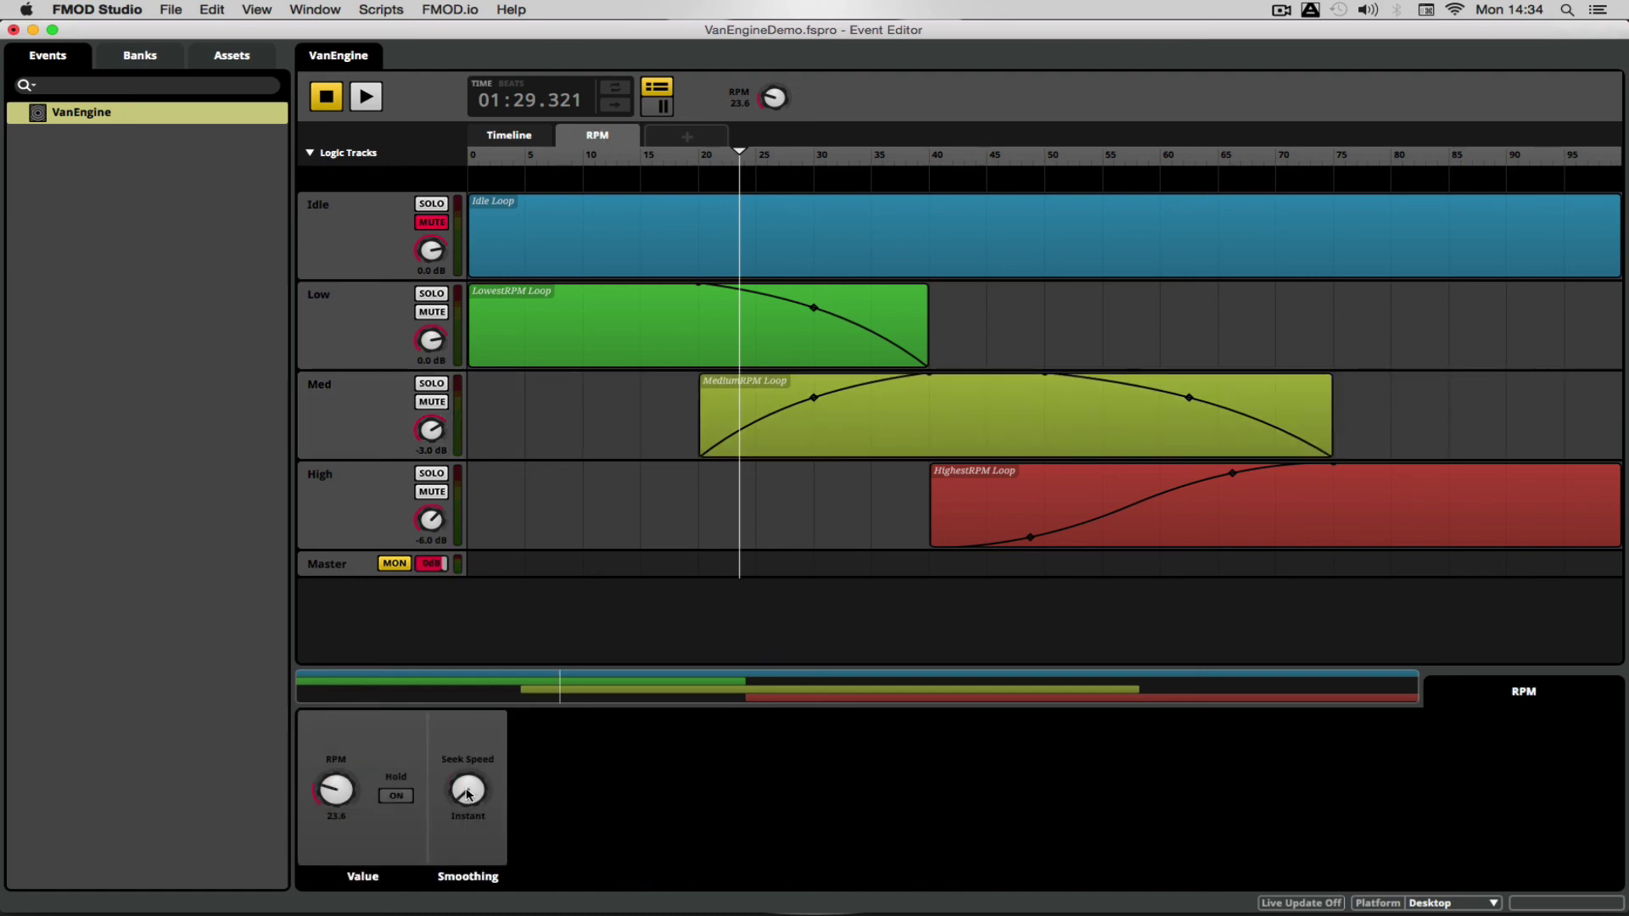
{"action": "left_click_drag", "start_coordinate": [460, 808], "coordinate": [461, 840]}
{"action": "left_click", "coordinate": [323, 96]}
{"action": "left_click", "coordinate": [363, 99]}
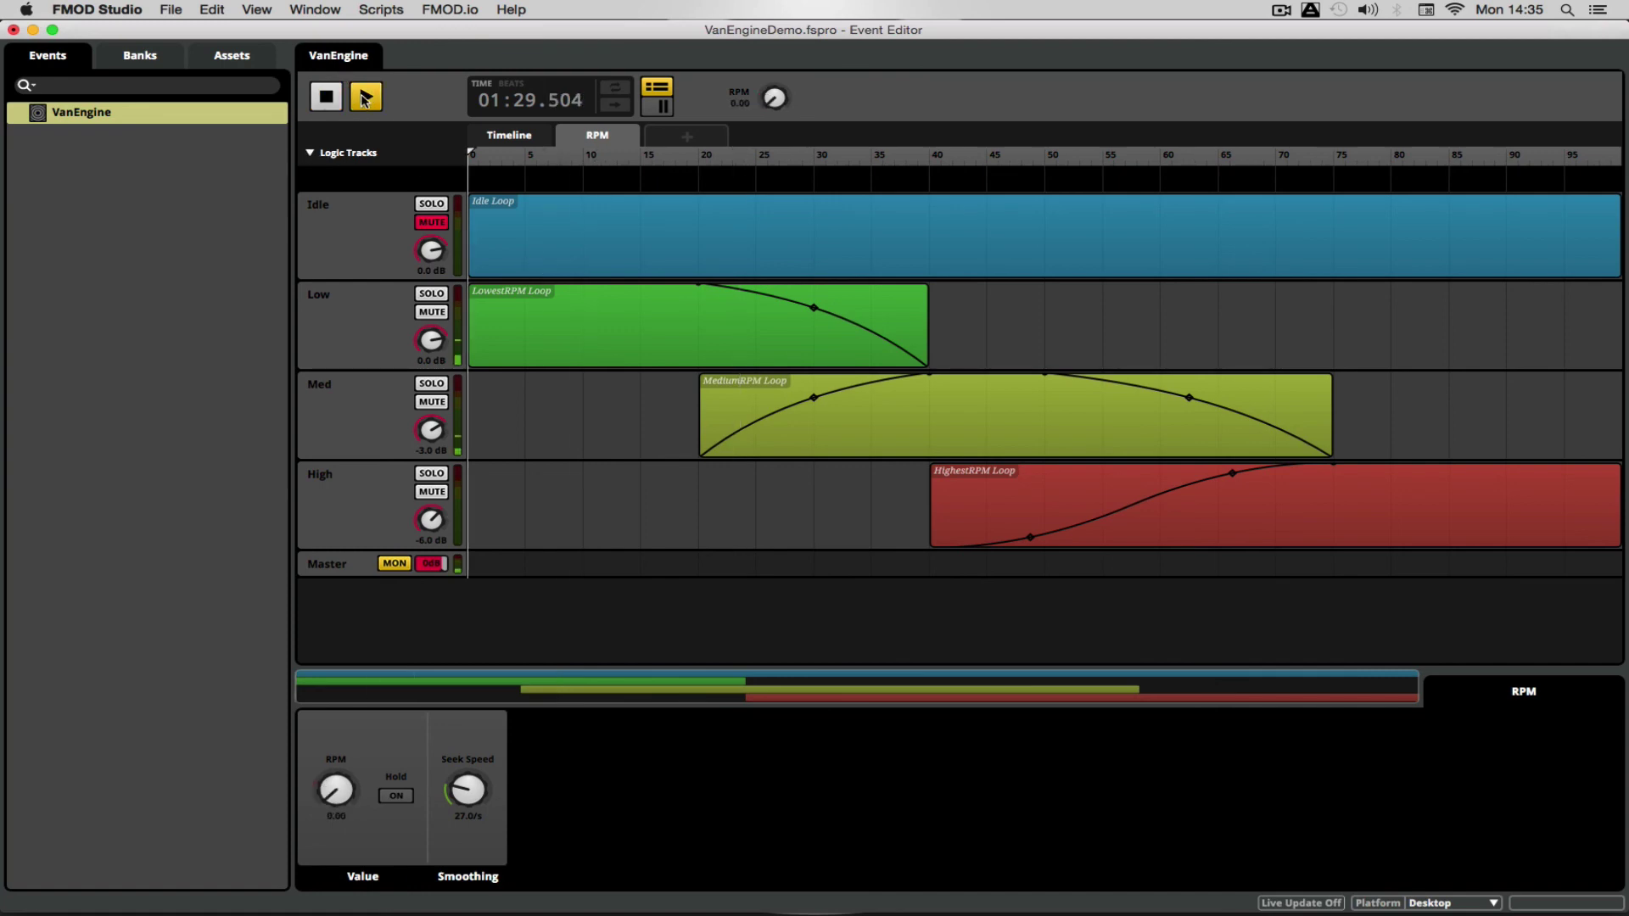
{"action": "left_click", "coordinate": [1619, 155]}
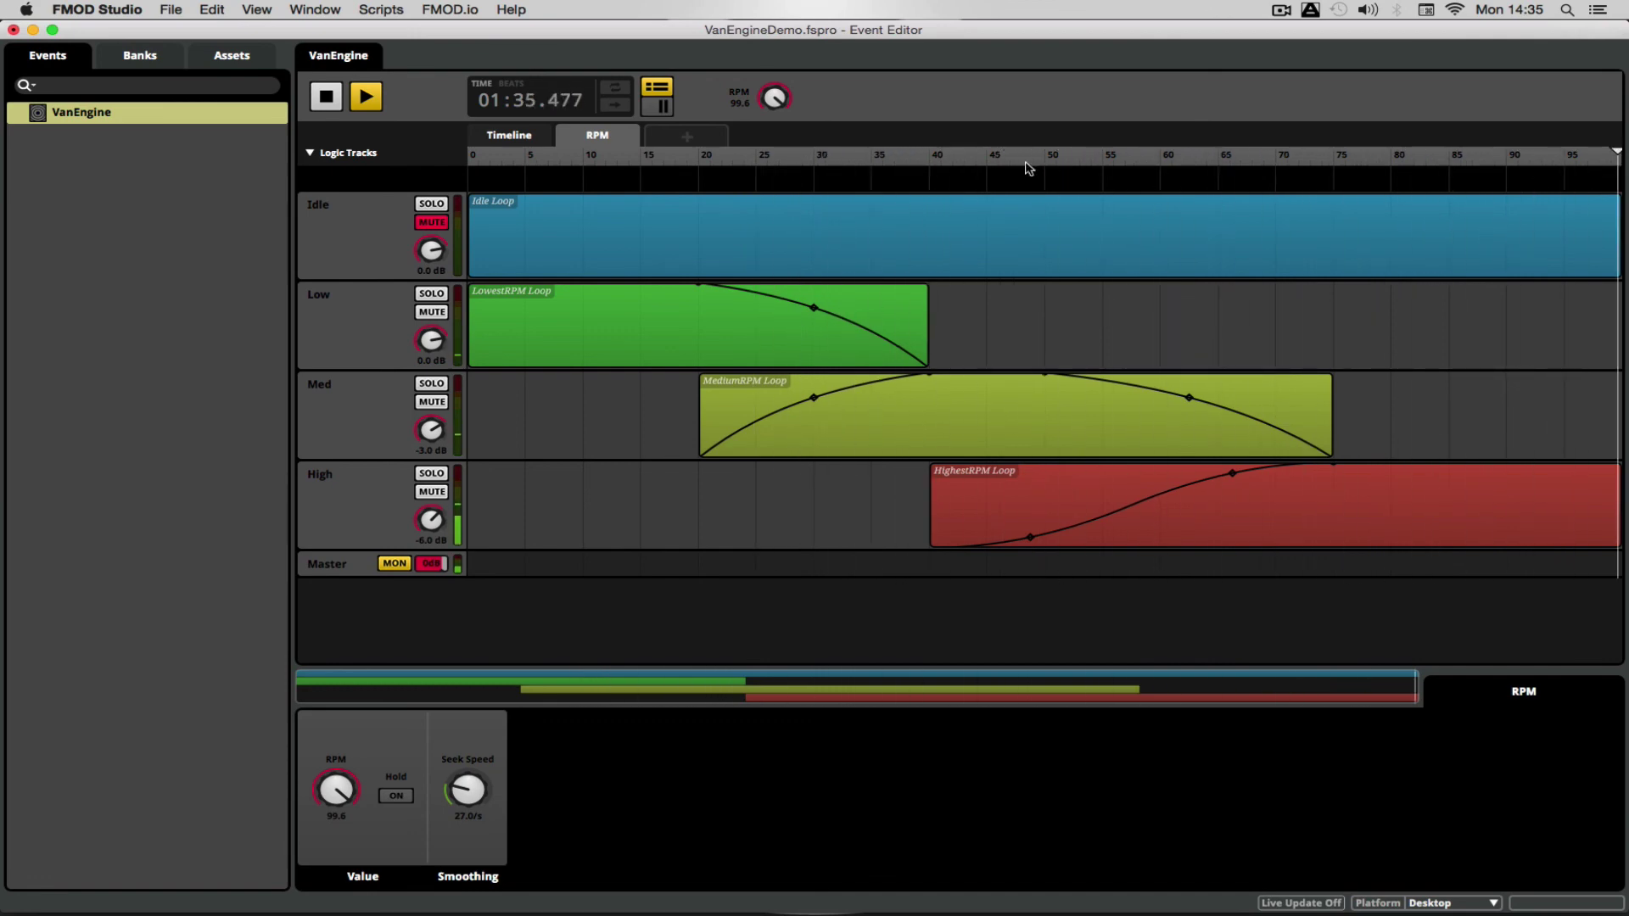
{"action": "left_click", "coordinate": [565, 160]}
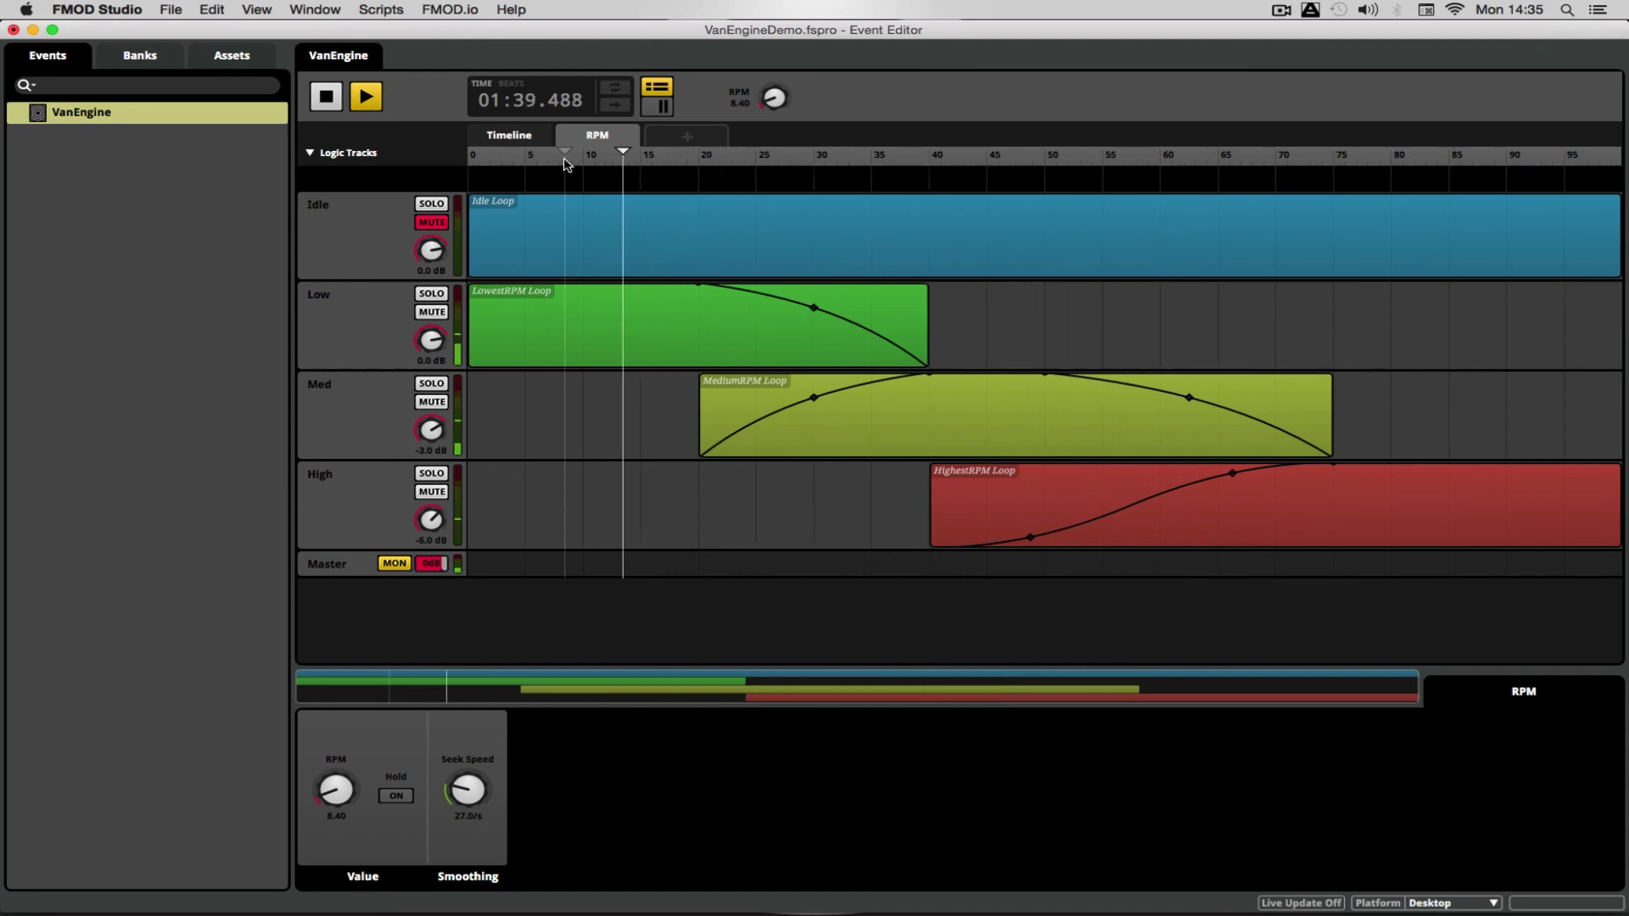
{"action": "left_click", "coordinate": [328, 98]}
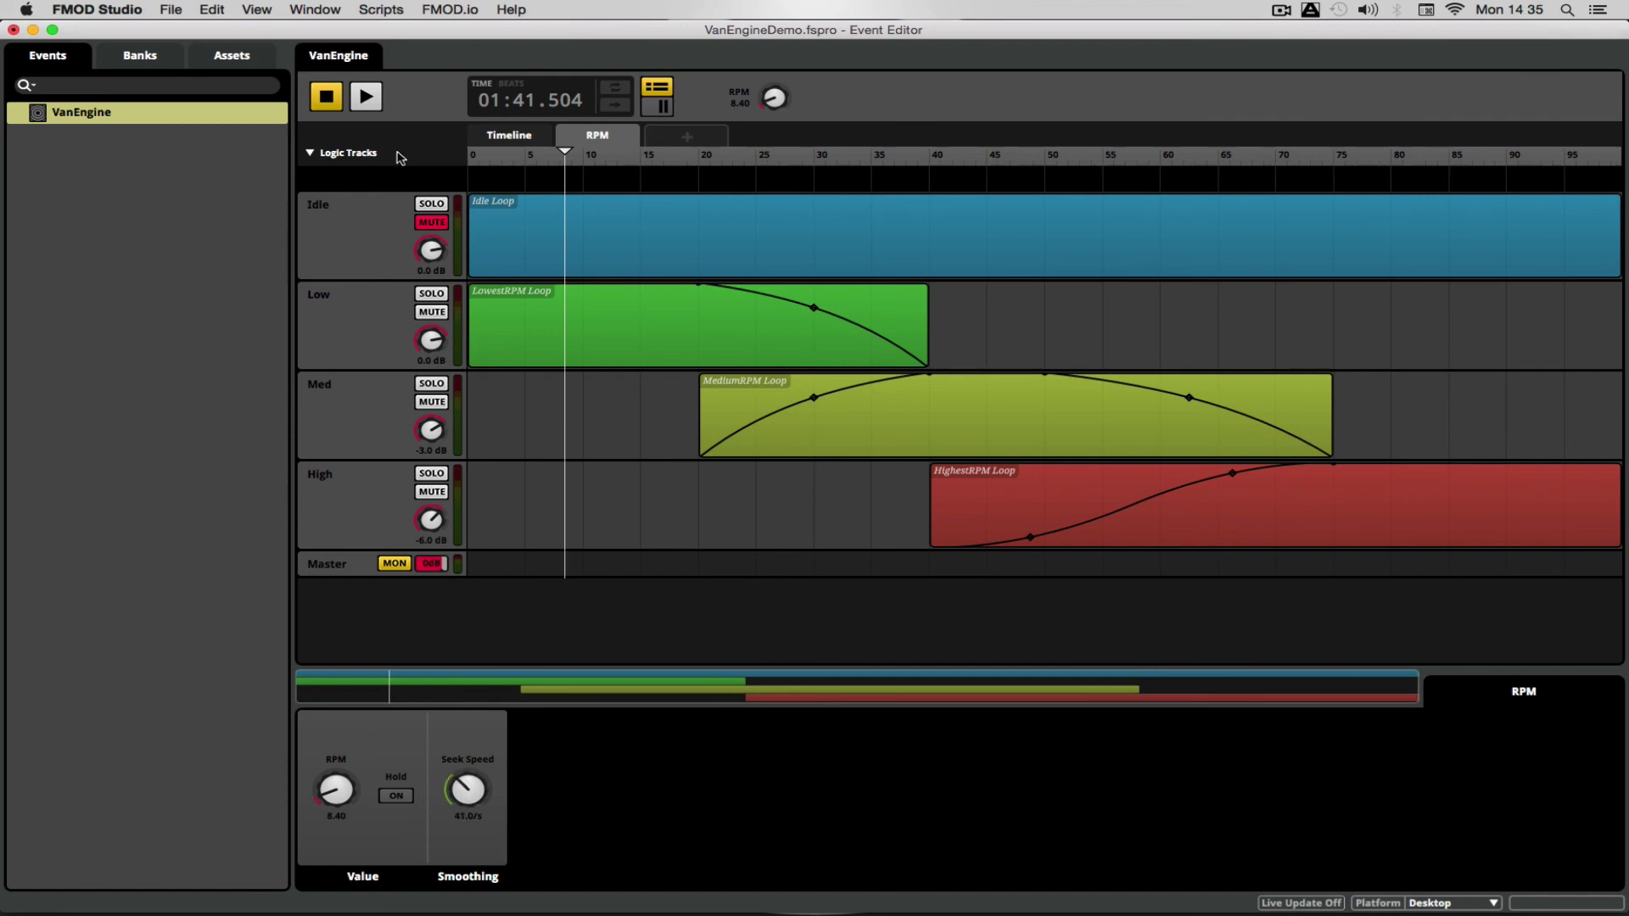
Step: Audition the engine at a 41.0/s seek speed by jumping to about RPM 97 and back to about 9, then stop playback
{"action": "left_click", "coordinate": [366, 95]}
{"action": "left_click", "coordinate": [1586, 155]}
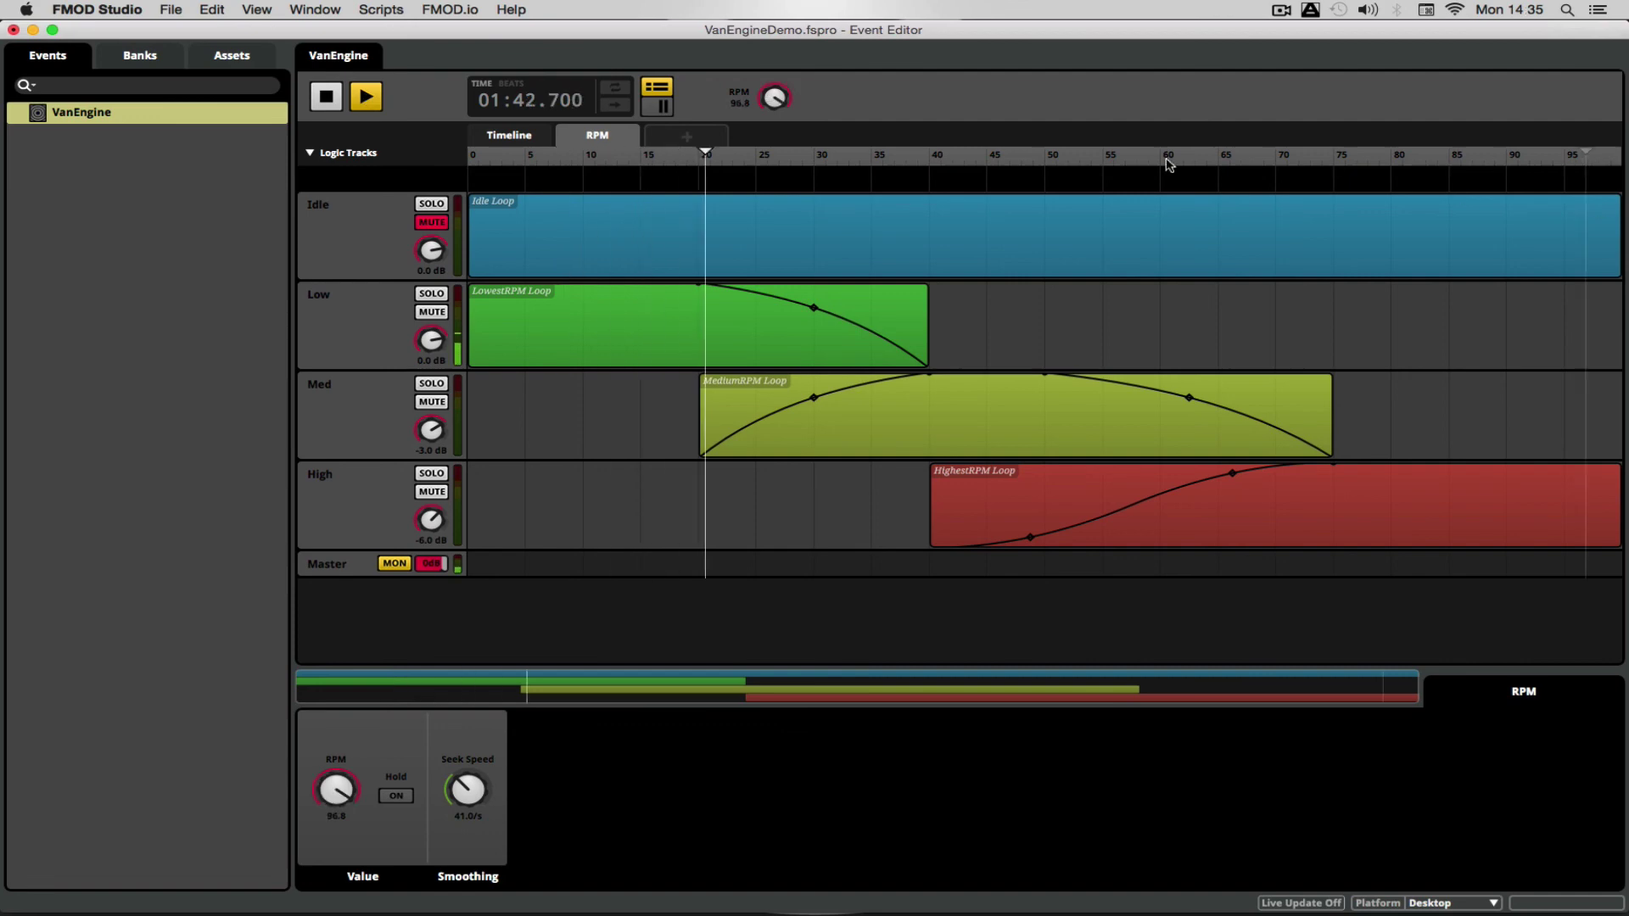
{"action": "left_click", "coordinate": [576, 162]}
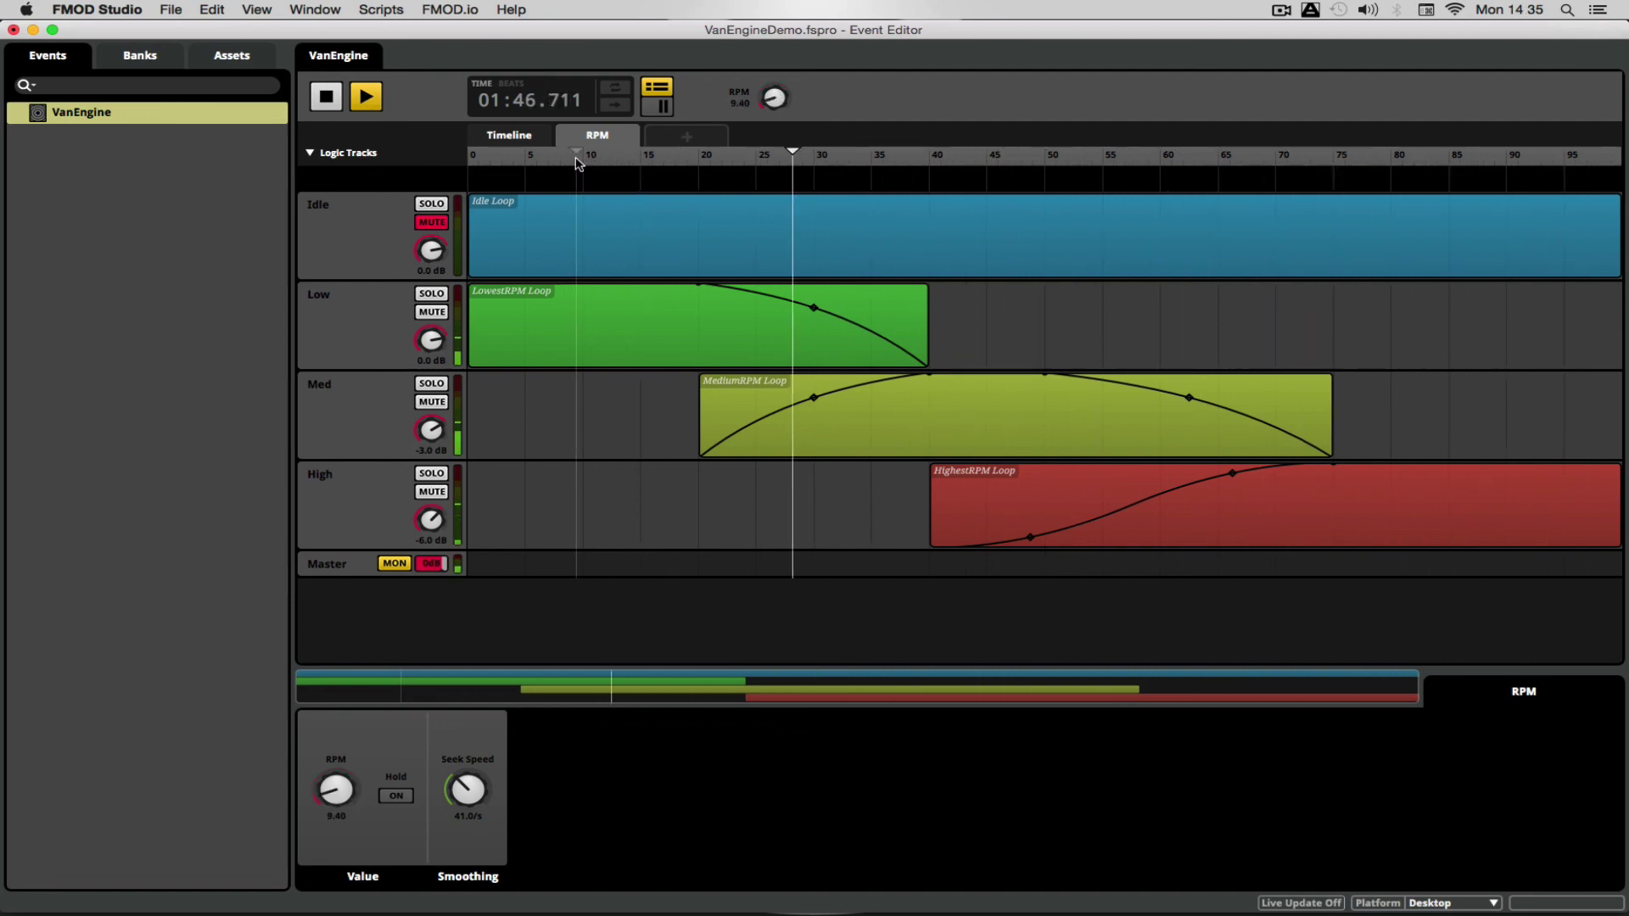
{"action": "key", "text": "space"}
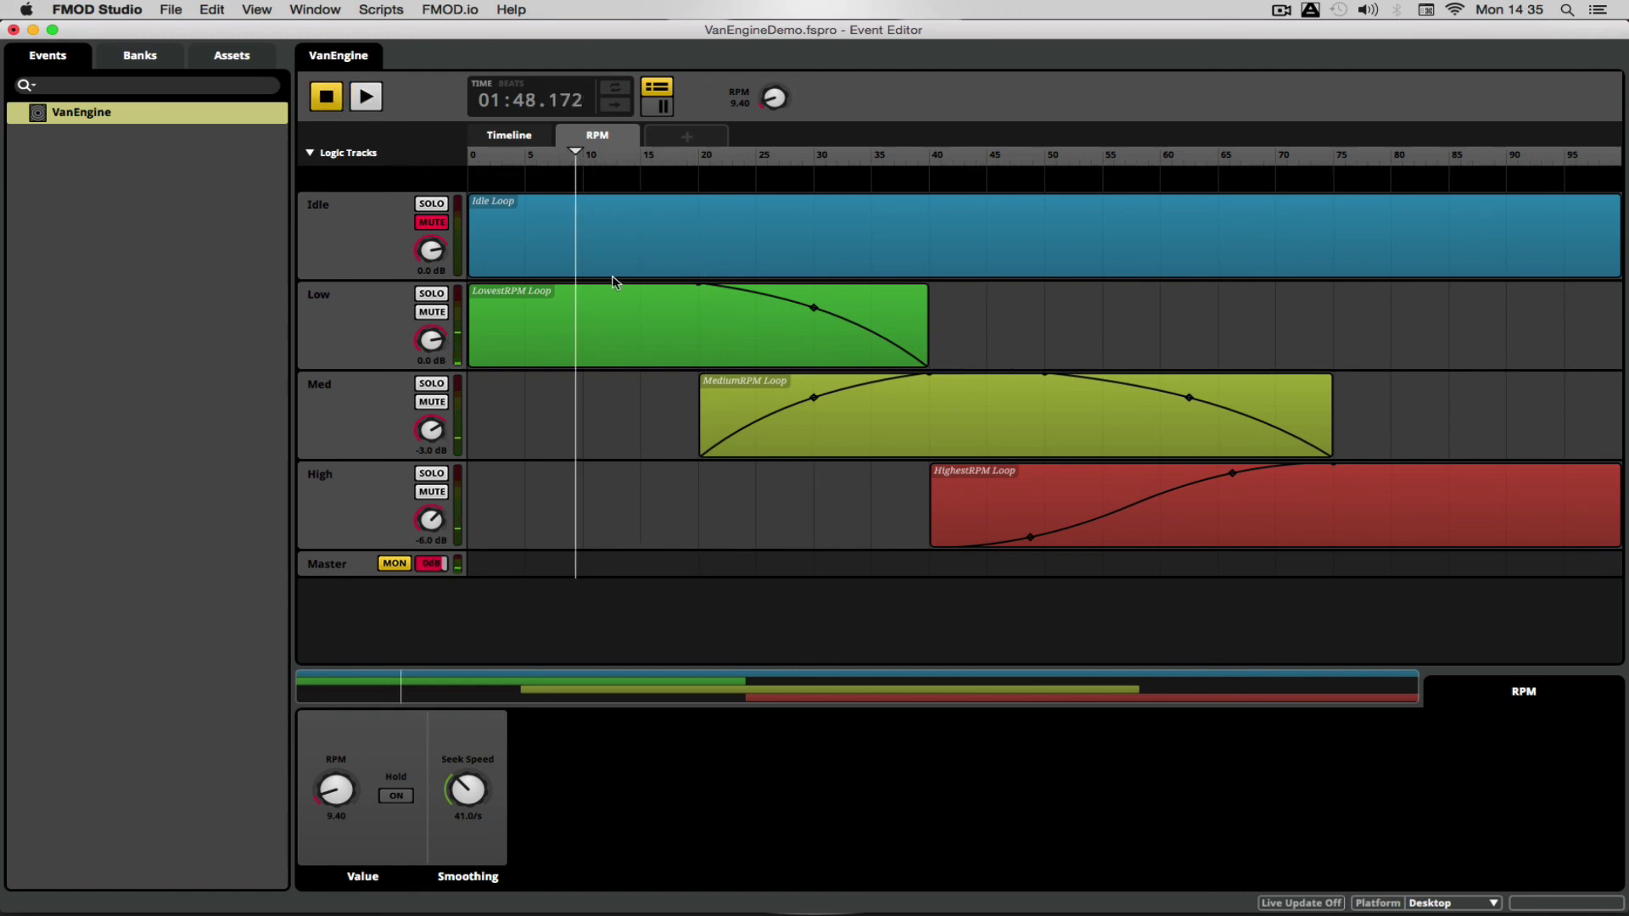